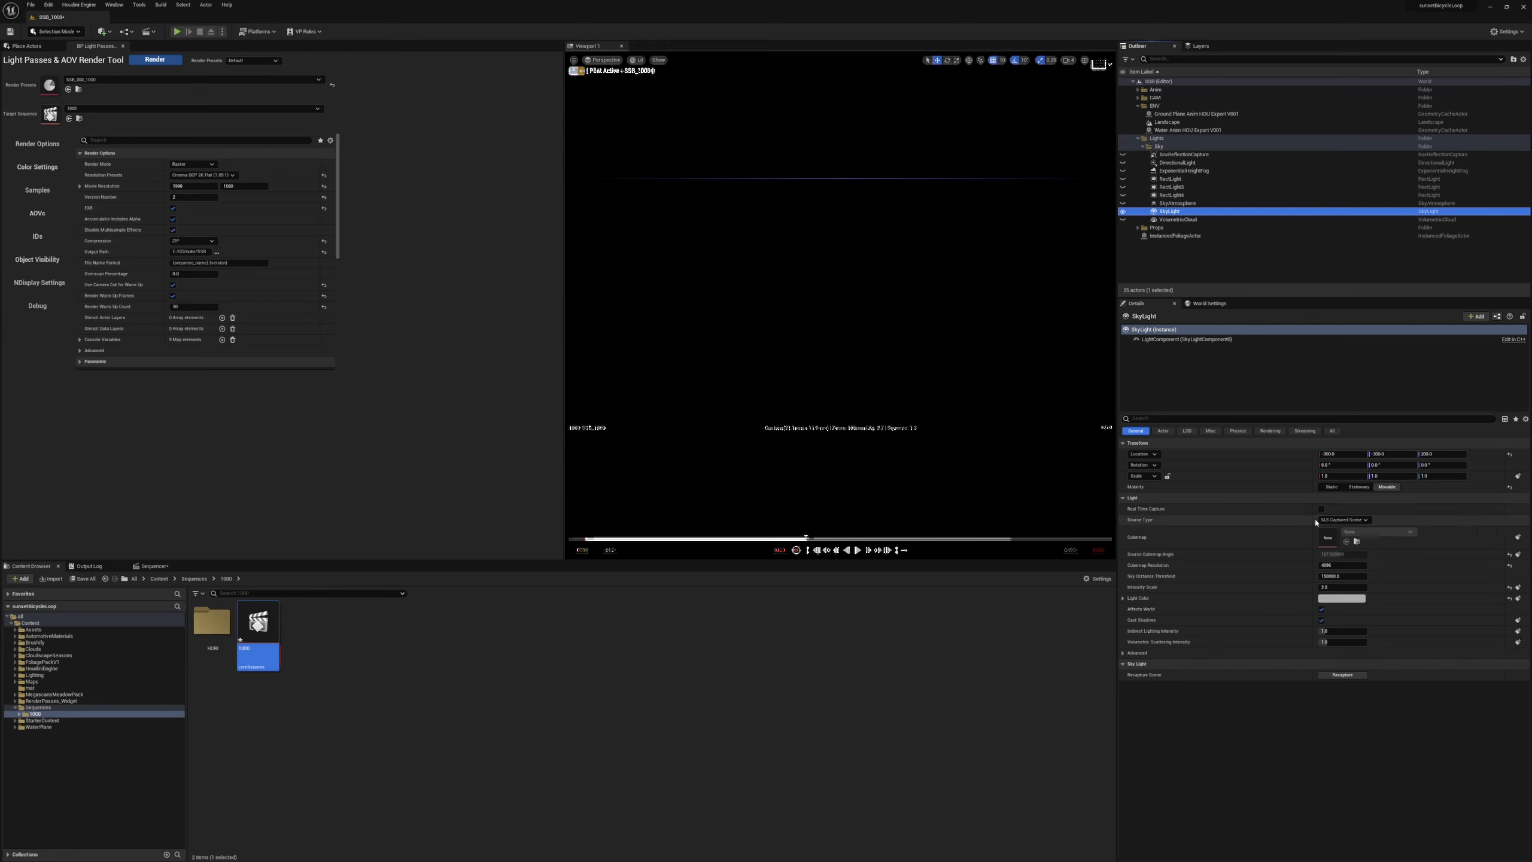
Set the sky light's source type to SLS Specified Cubemap with real-time capture off, and assign a cubemap texture.
{"action": "left_click", "coordinate": [1320, 509]}
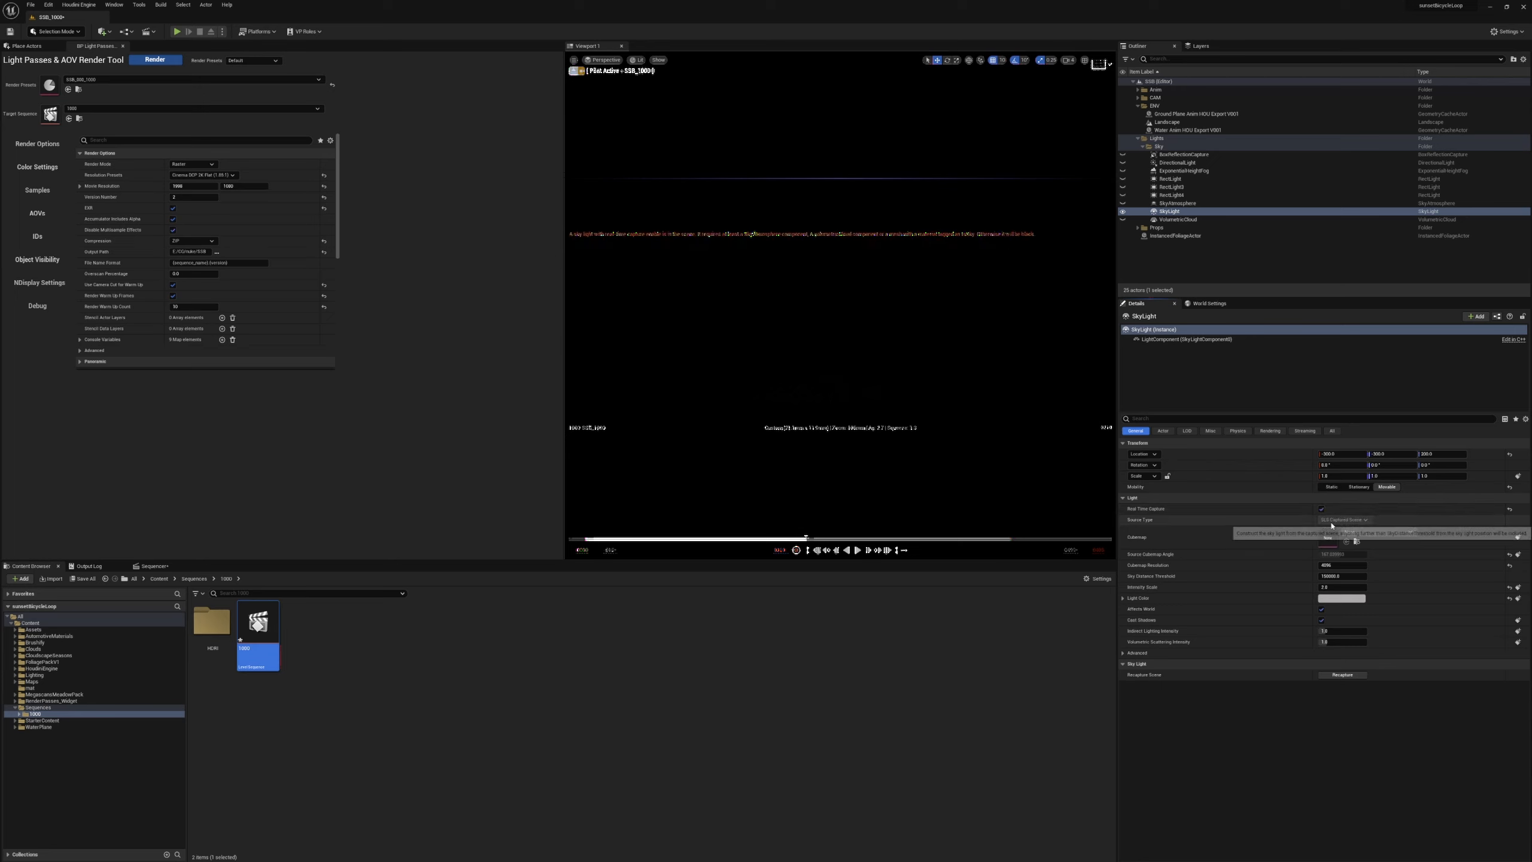
{"action": "left_click", "coordinate": [1321, 510]}
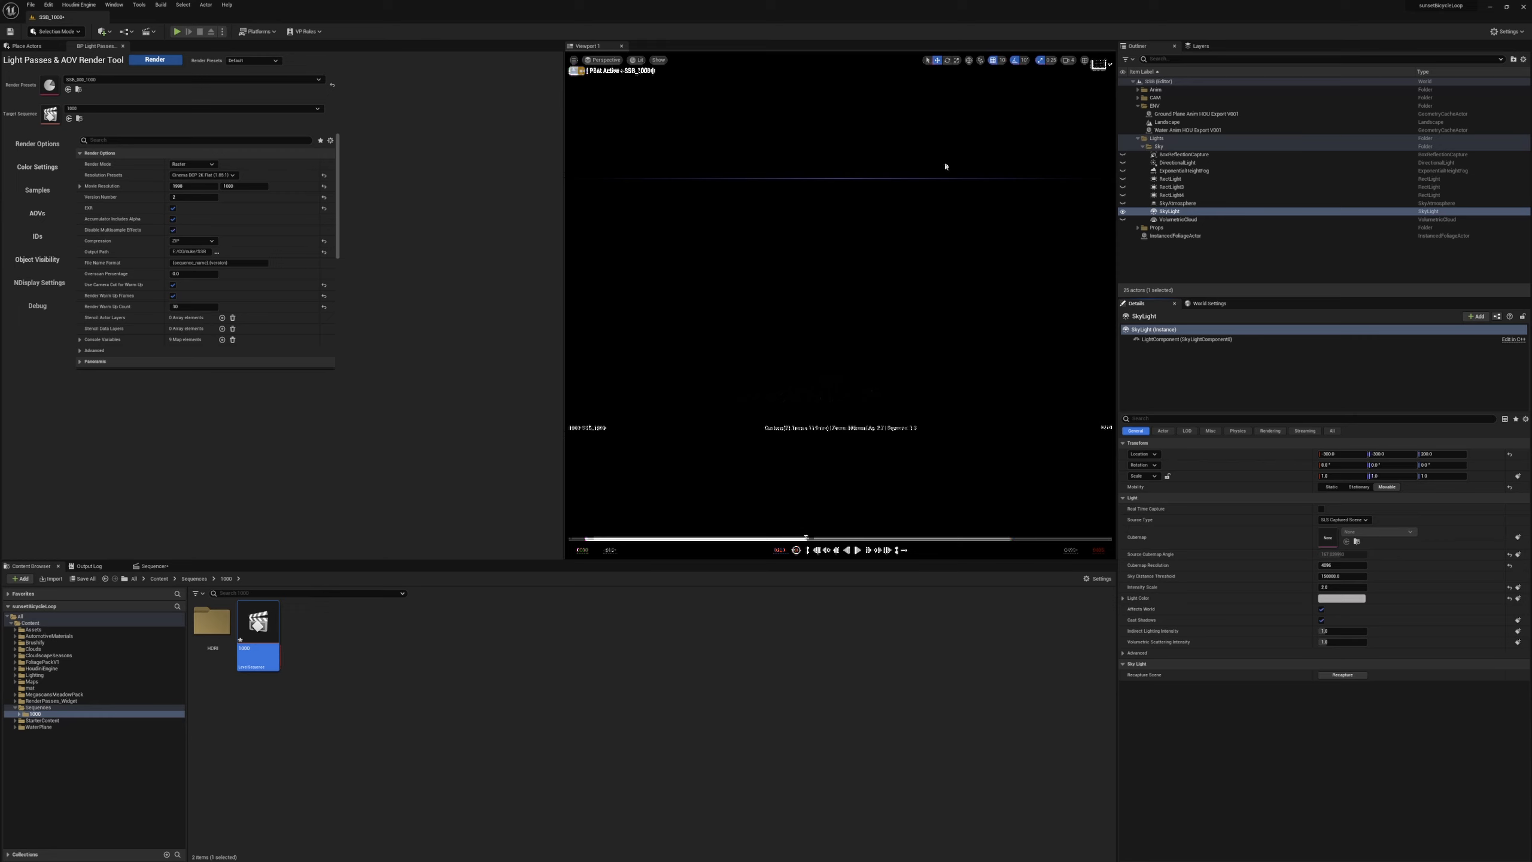
{"action": "left_click", "coordinate": [1345, 520]}
{"action": "left_click", "coordinate": [1347, 537]}
{"action": "left_click", "coordinate": [1374, 532]}
{"action": "left_click", "coordinate": [1383, 608]}
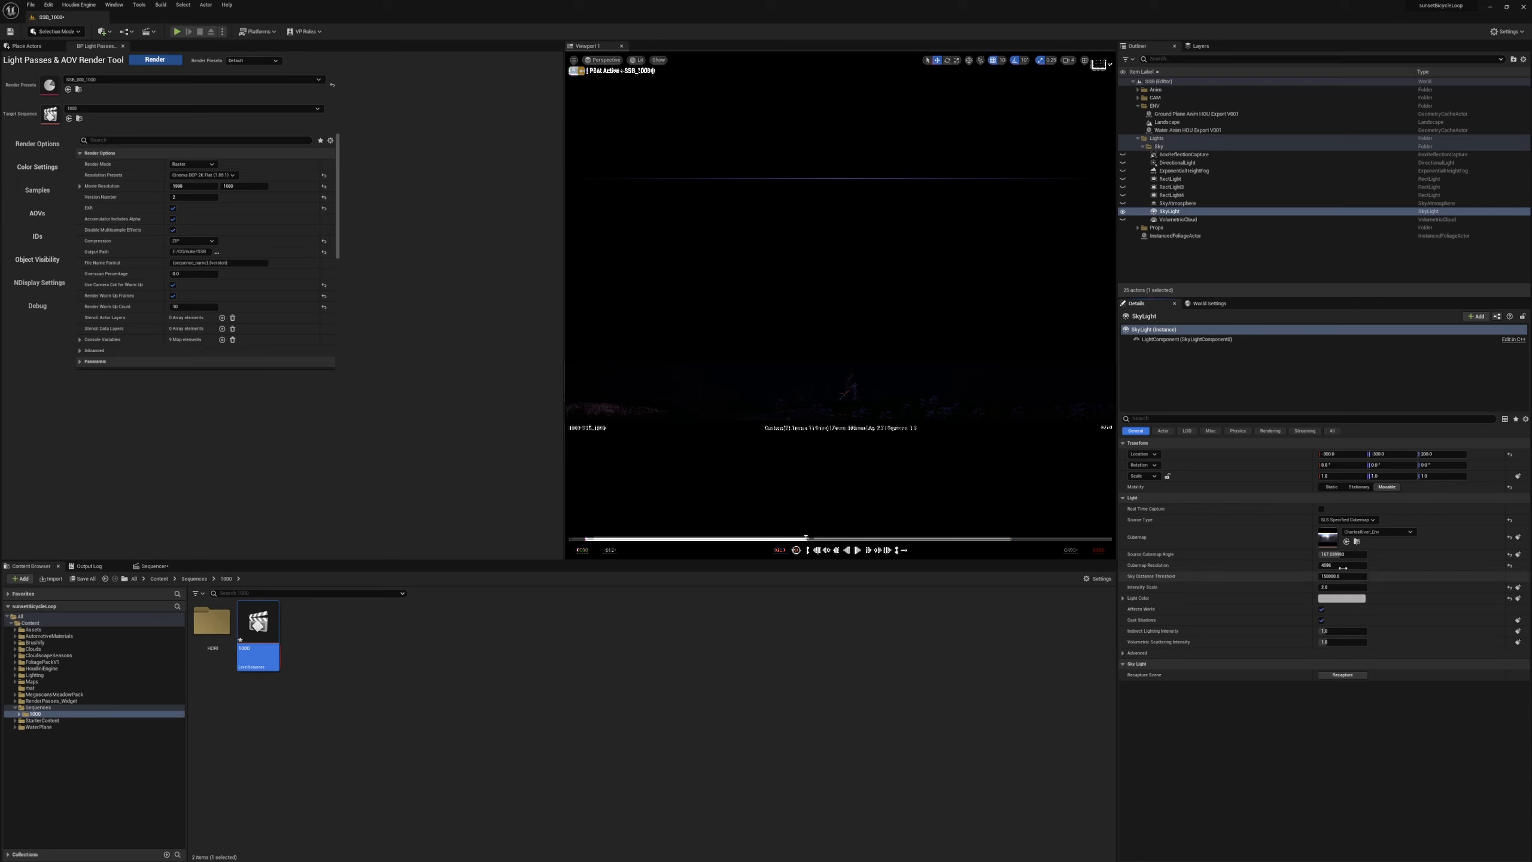
Try an intensity scale of 10 on the sky light, set it to 1, and select the volumetric cloud.
{"action": "left_click", "coordinate": [1336, 586]}
{"action": "type", "text": "10"}
{"action": "key", "text": "Return"}
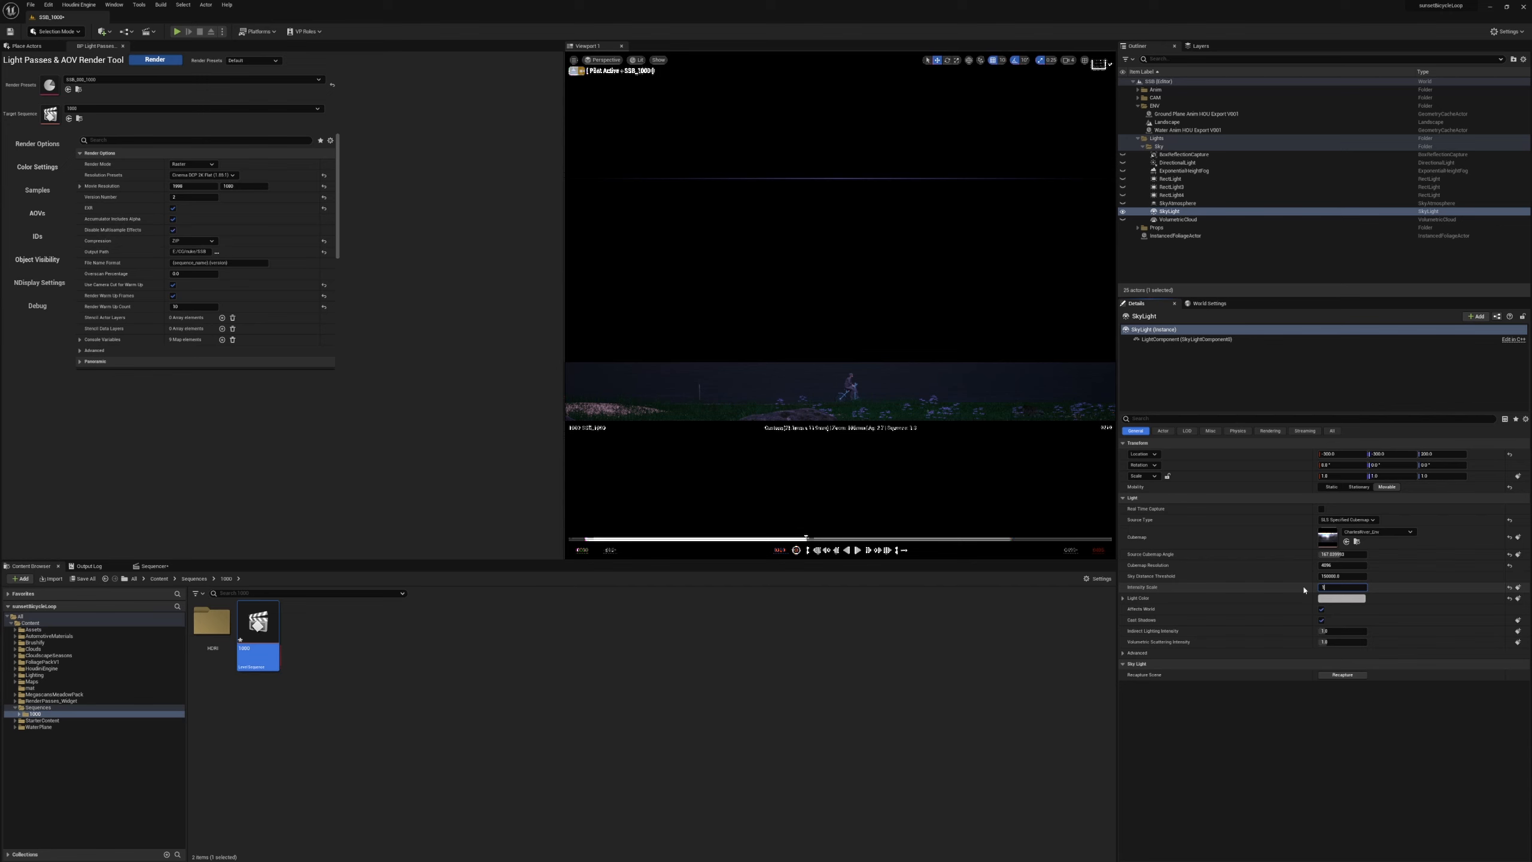
{"action": "type", "text": "1"}
{"action": "key", "text": "Return"}
{"action": "left_click", "coordinate": [1161, 220]}
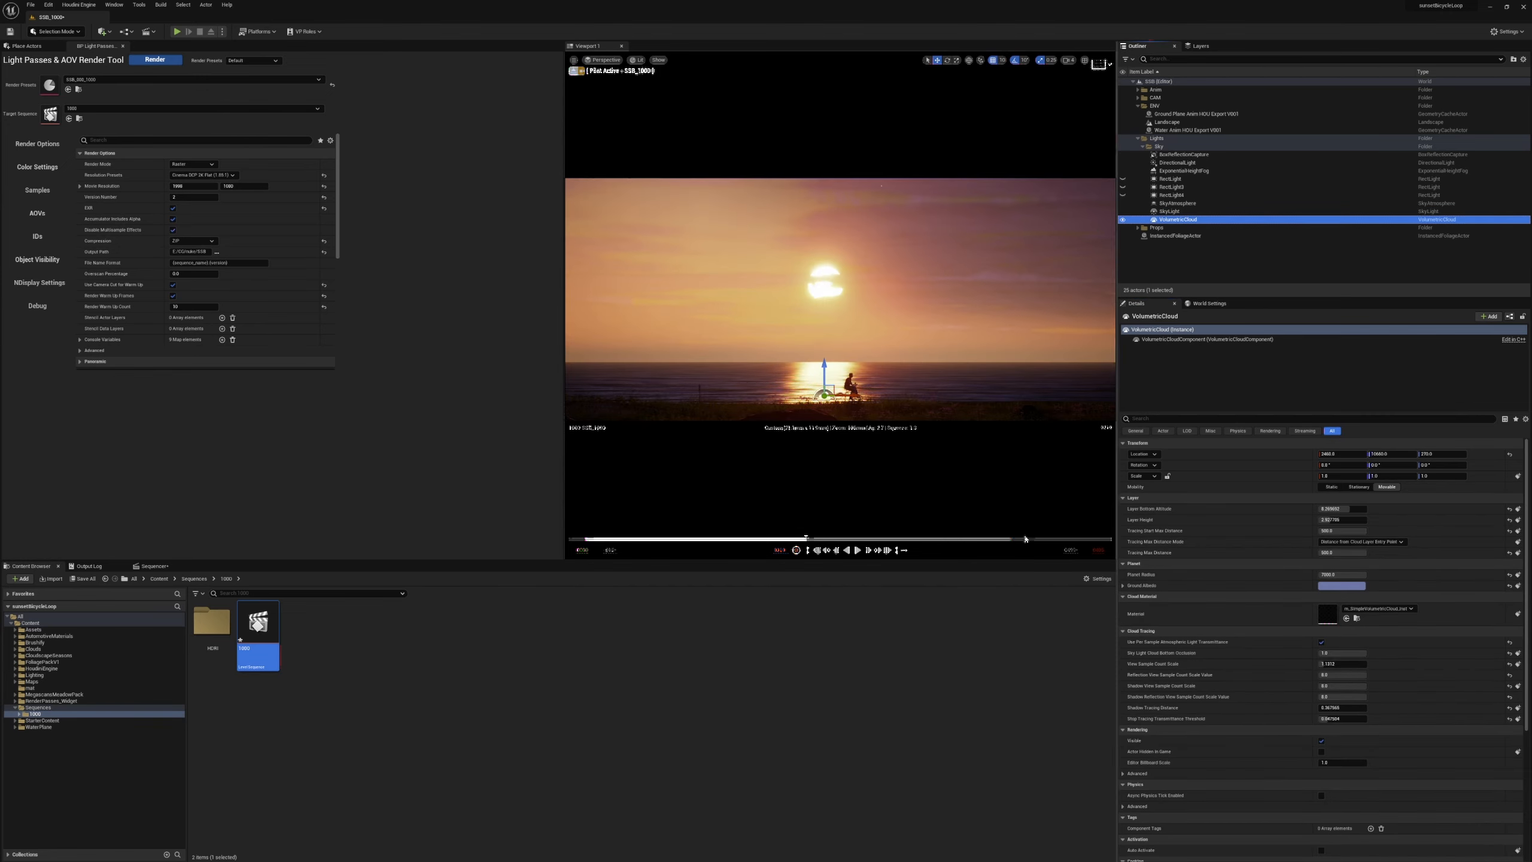
Duplicate the 1000 level sequence and name the copy 1000_HDRI.
{"action": "right_click", "coordinate": [247, 649]}
{"action": "mouse_move", "coordinate": [301, 738]}
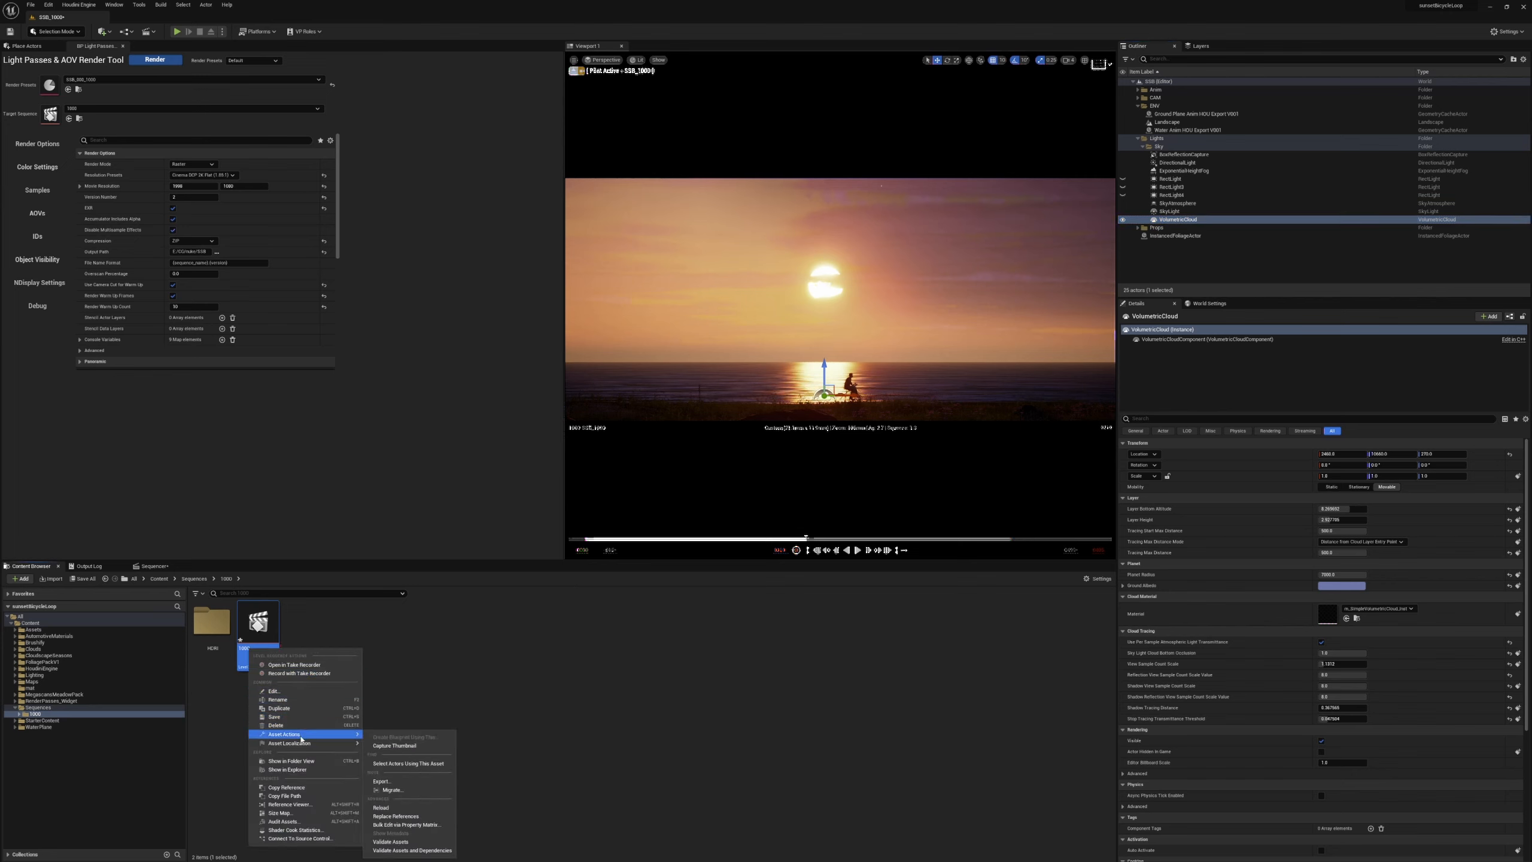
{"action": "left_click", "coordinate": [291, 709]}
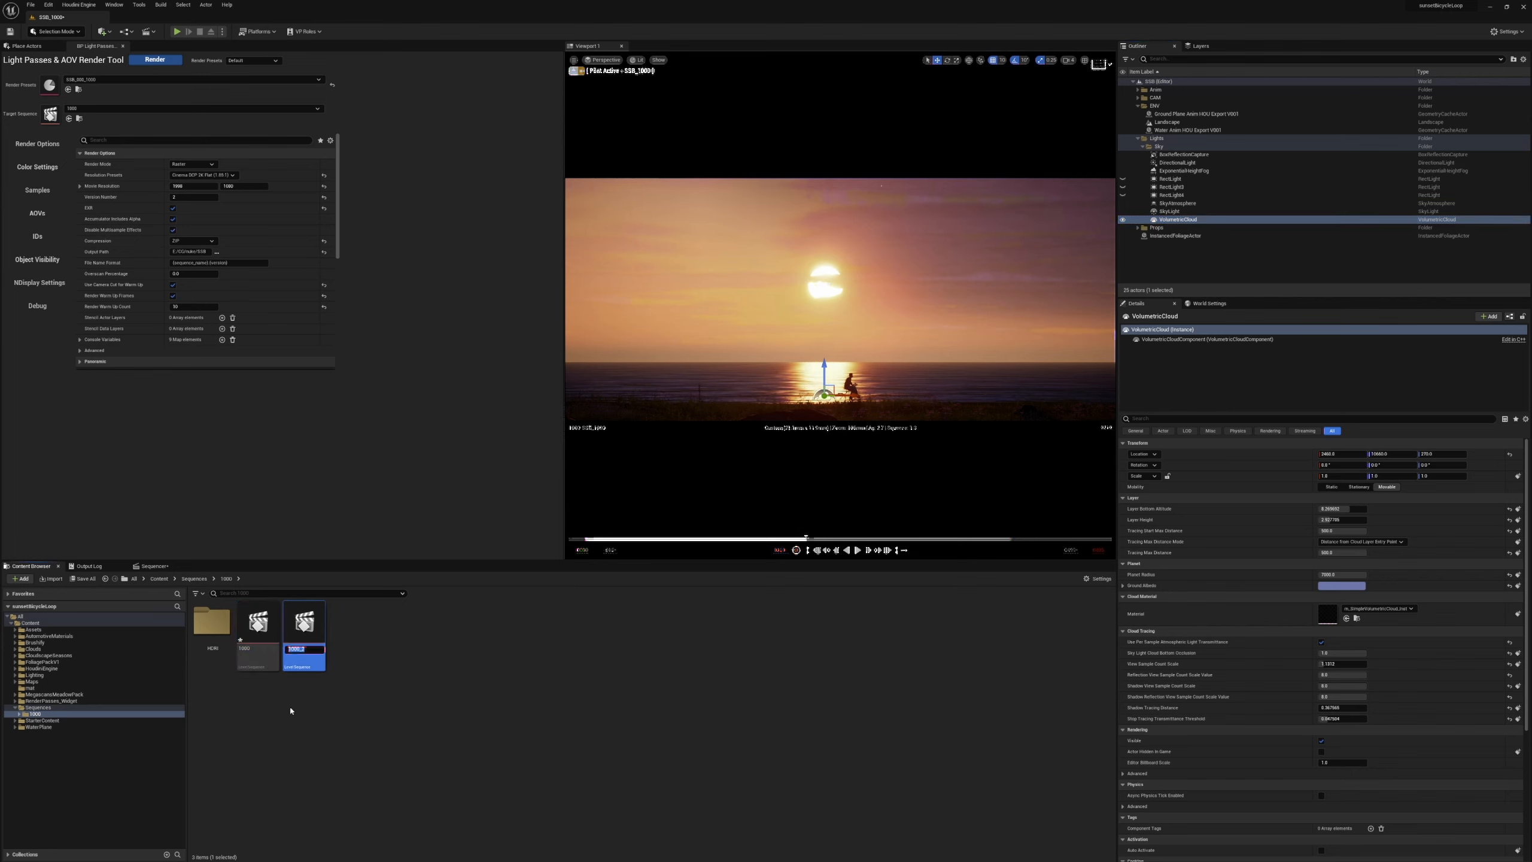
{"action": "key", "text": "Right"}
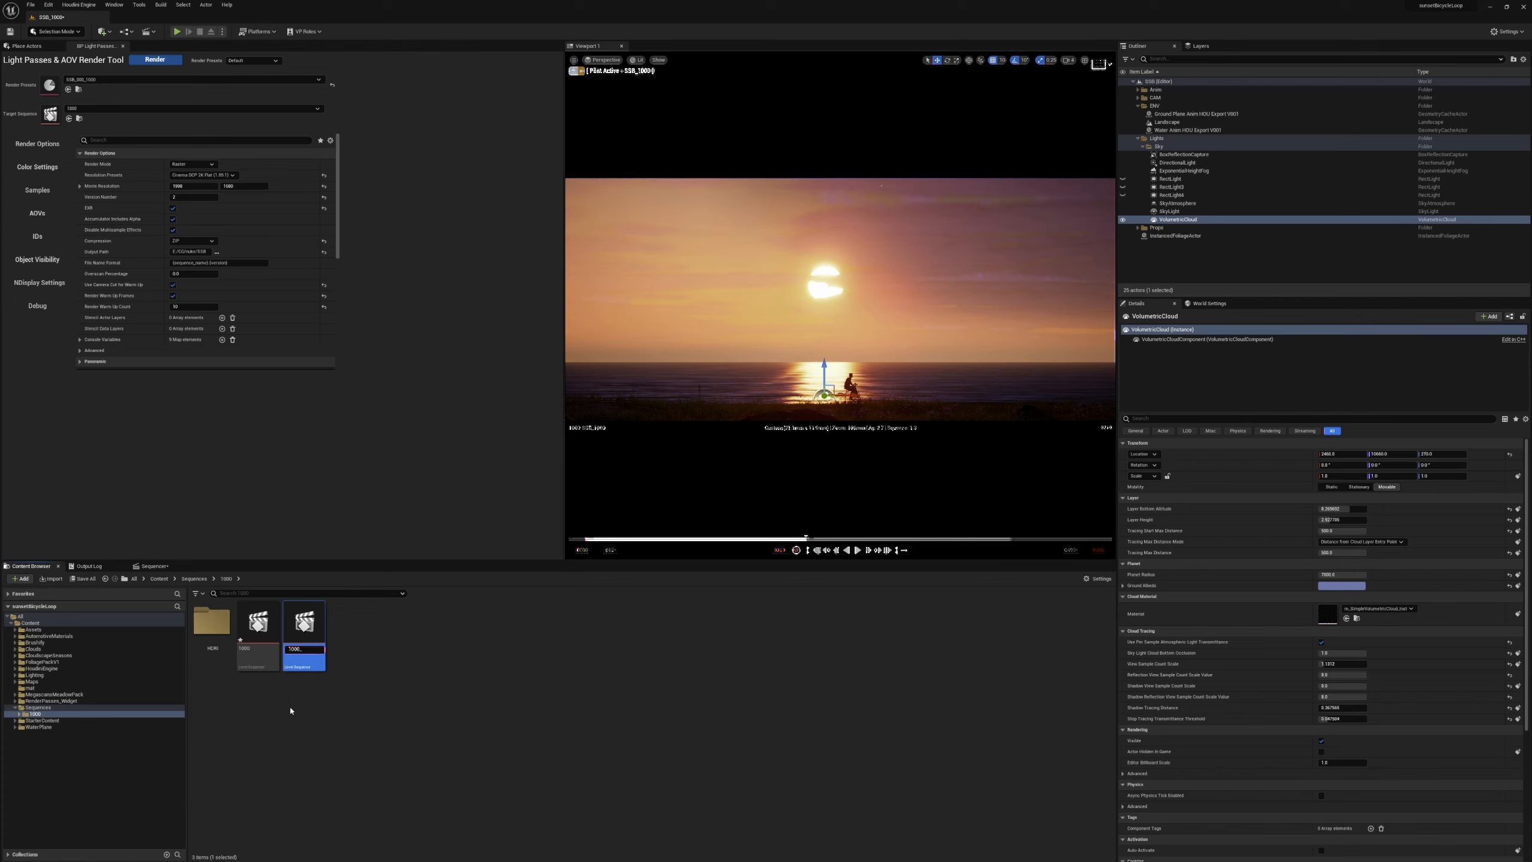
{"action": "key", "text": "Return"}
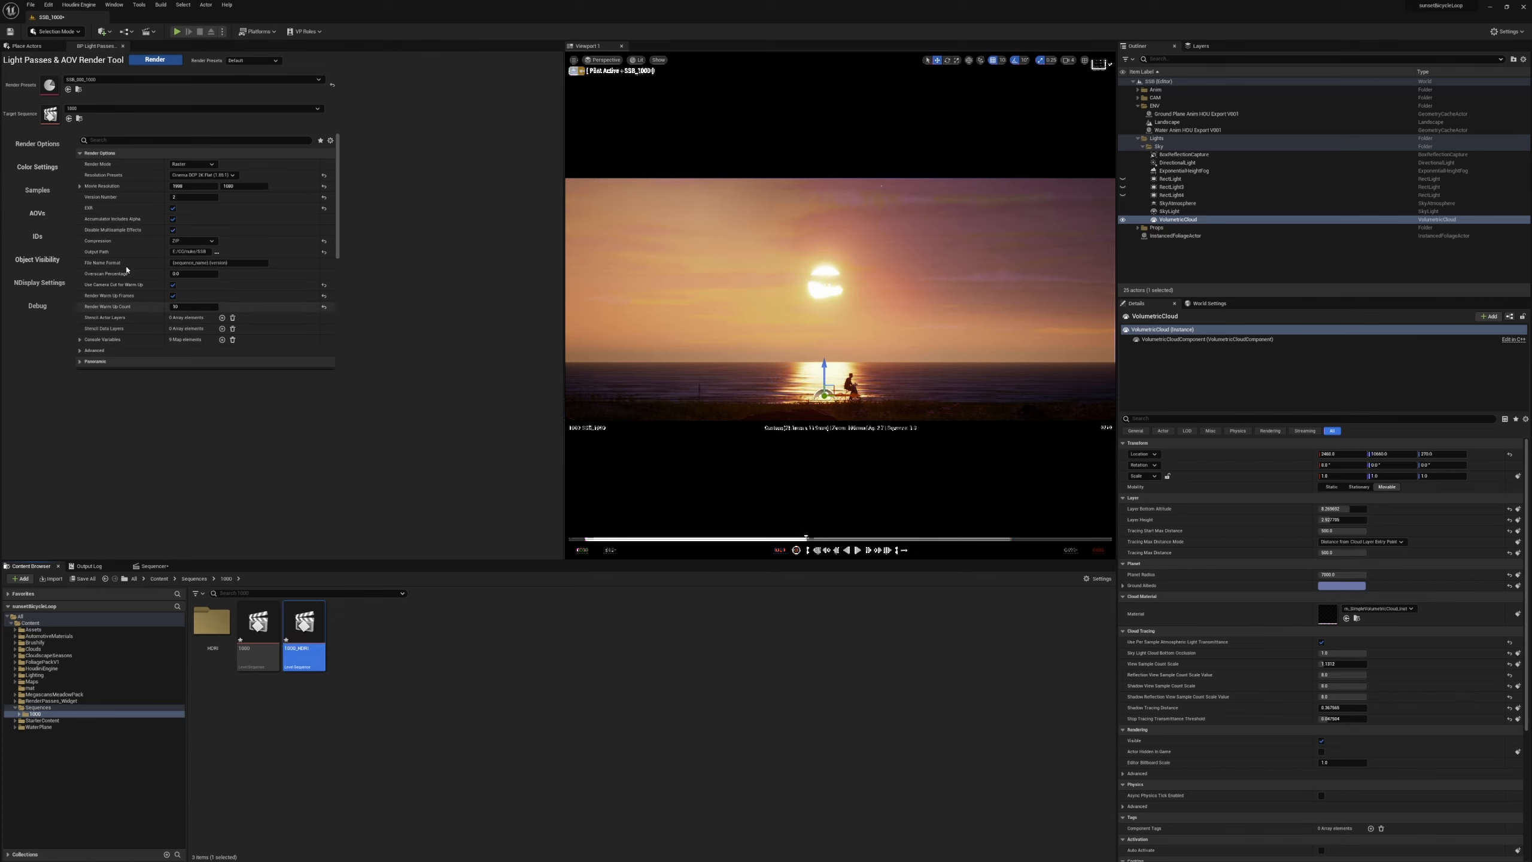
Clear the target sequence and the render preset assigned in the Light Passes & AOV Render Tool.
{"action": "left_click", "coordinate": [160, 80]}
{"action": "left_click", "coordinate": [161, 83]}
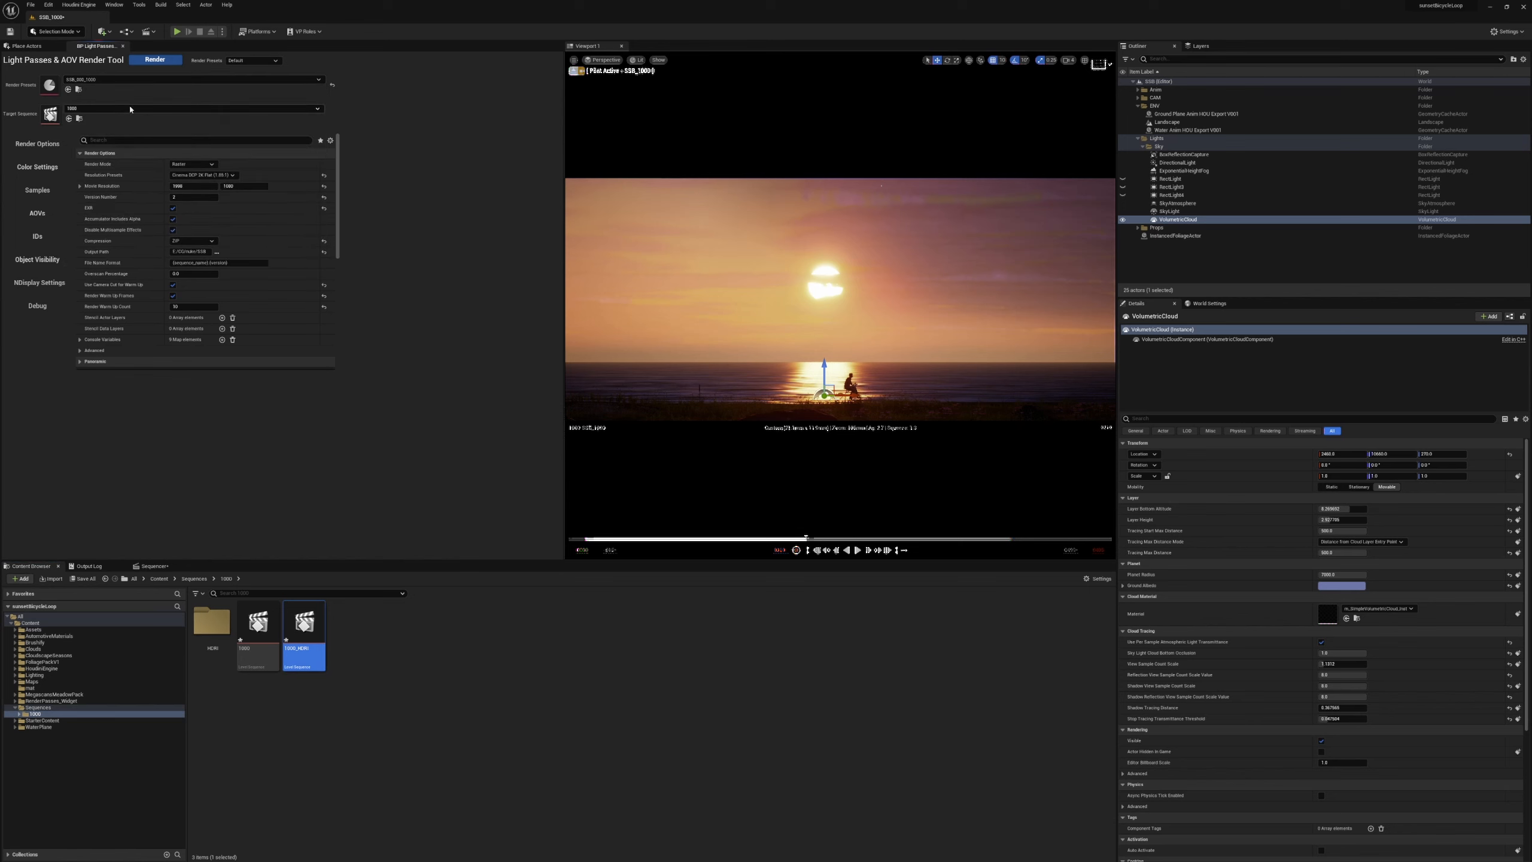
{"action": "left_click", "coordinate": [134, 110]}
{"action": "left_click", "coordinate": [115, 174]}
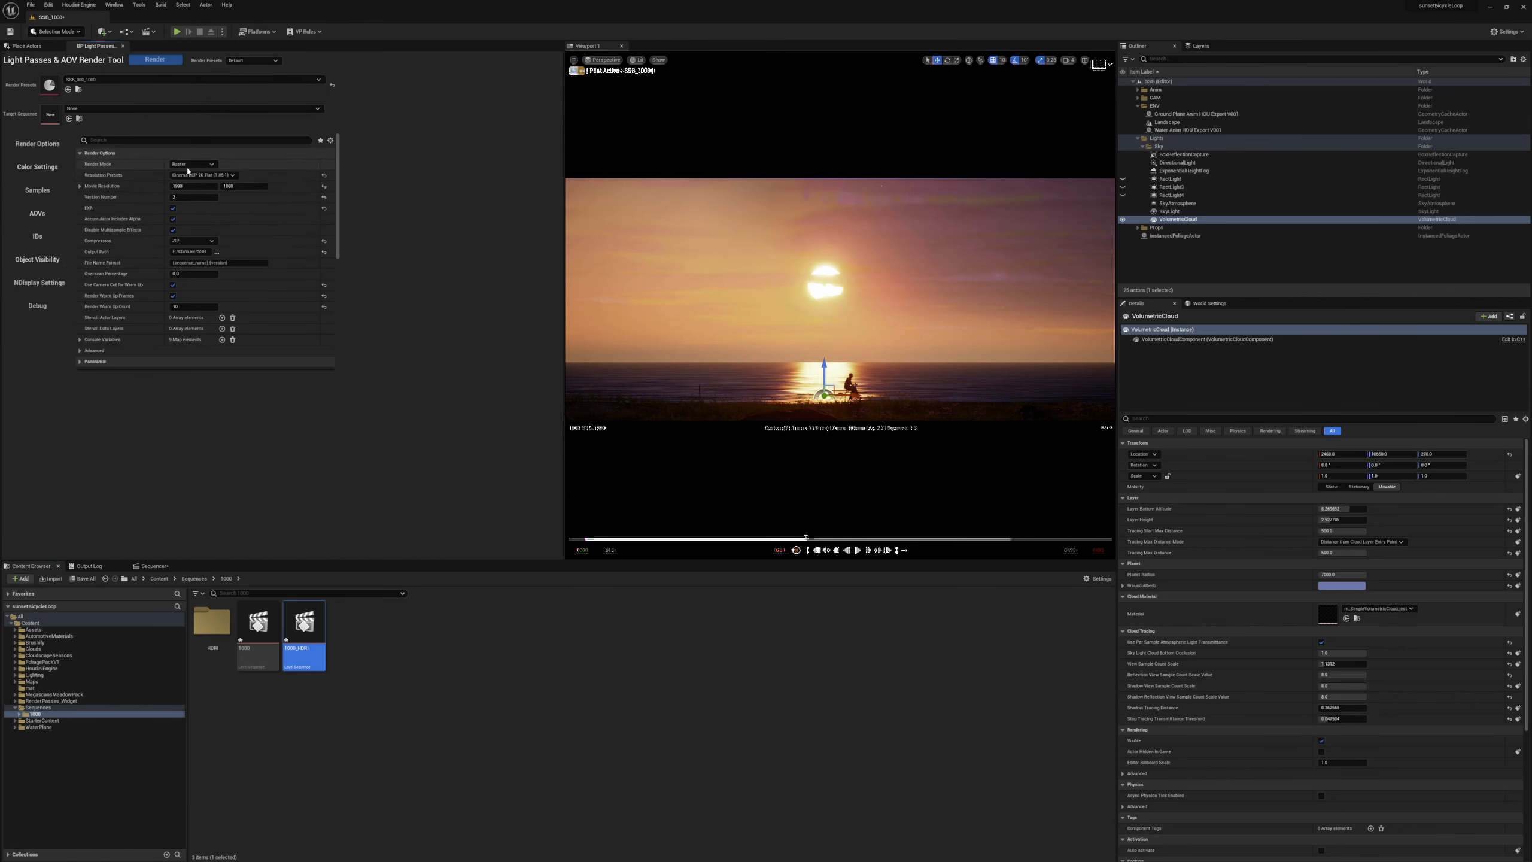
{"action": "left_click", "coordinate": [139, 80]}
{"action": "left_click", "coordinate": [89, 127]}
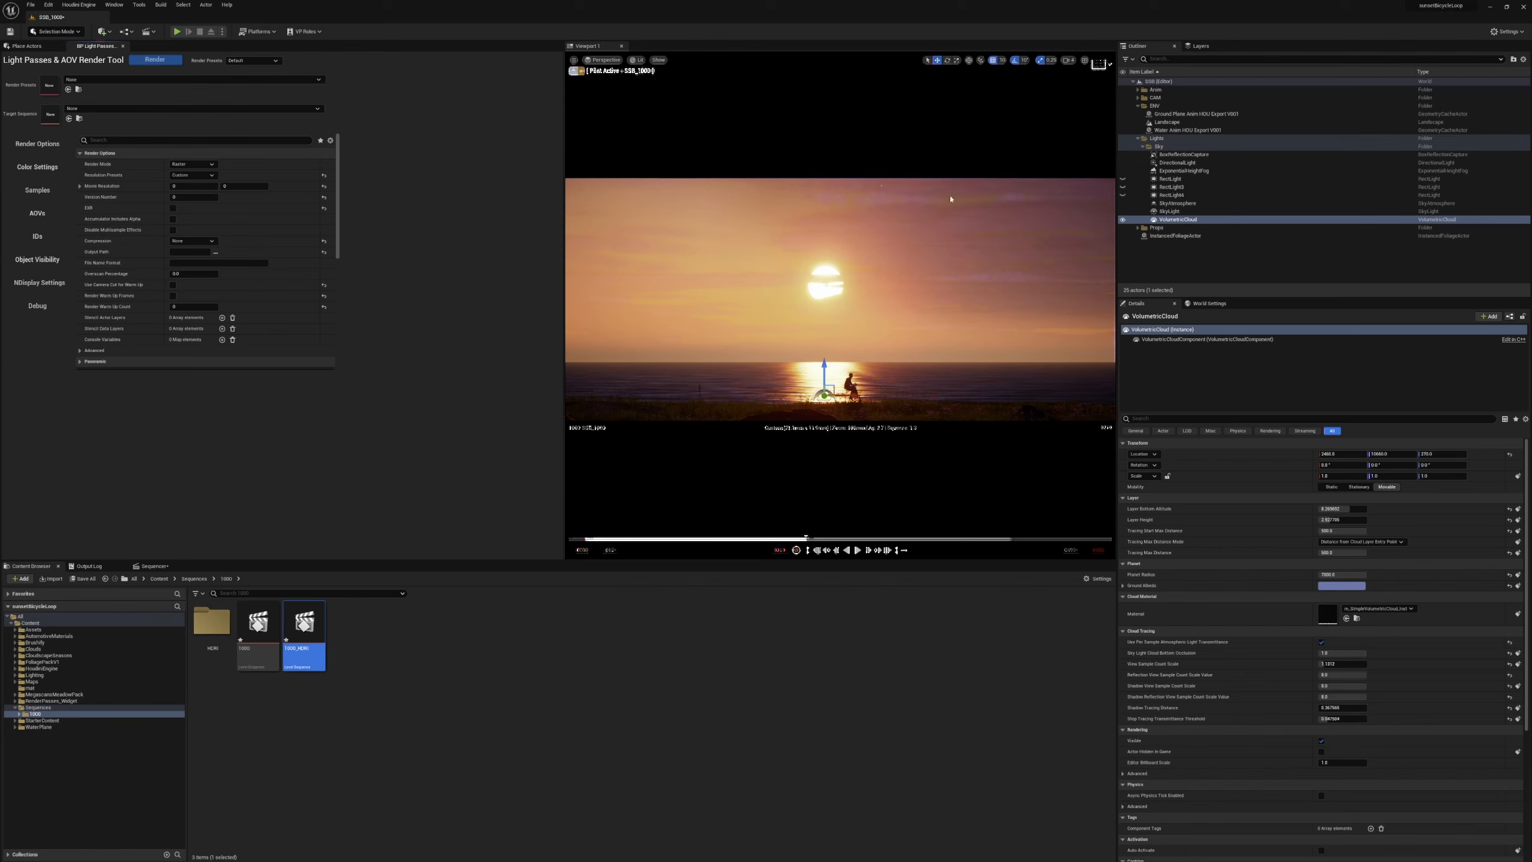
Examine the properties of the directional light and the exponential height fog.
{"action": "left_click", "coordinate": [1176, 162]}
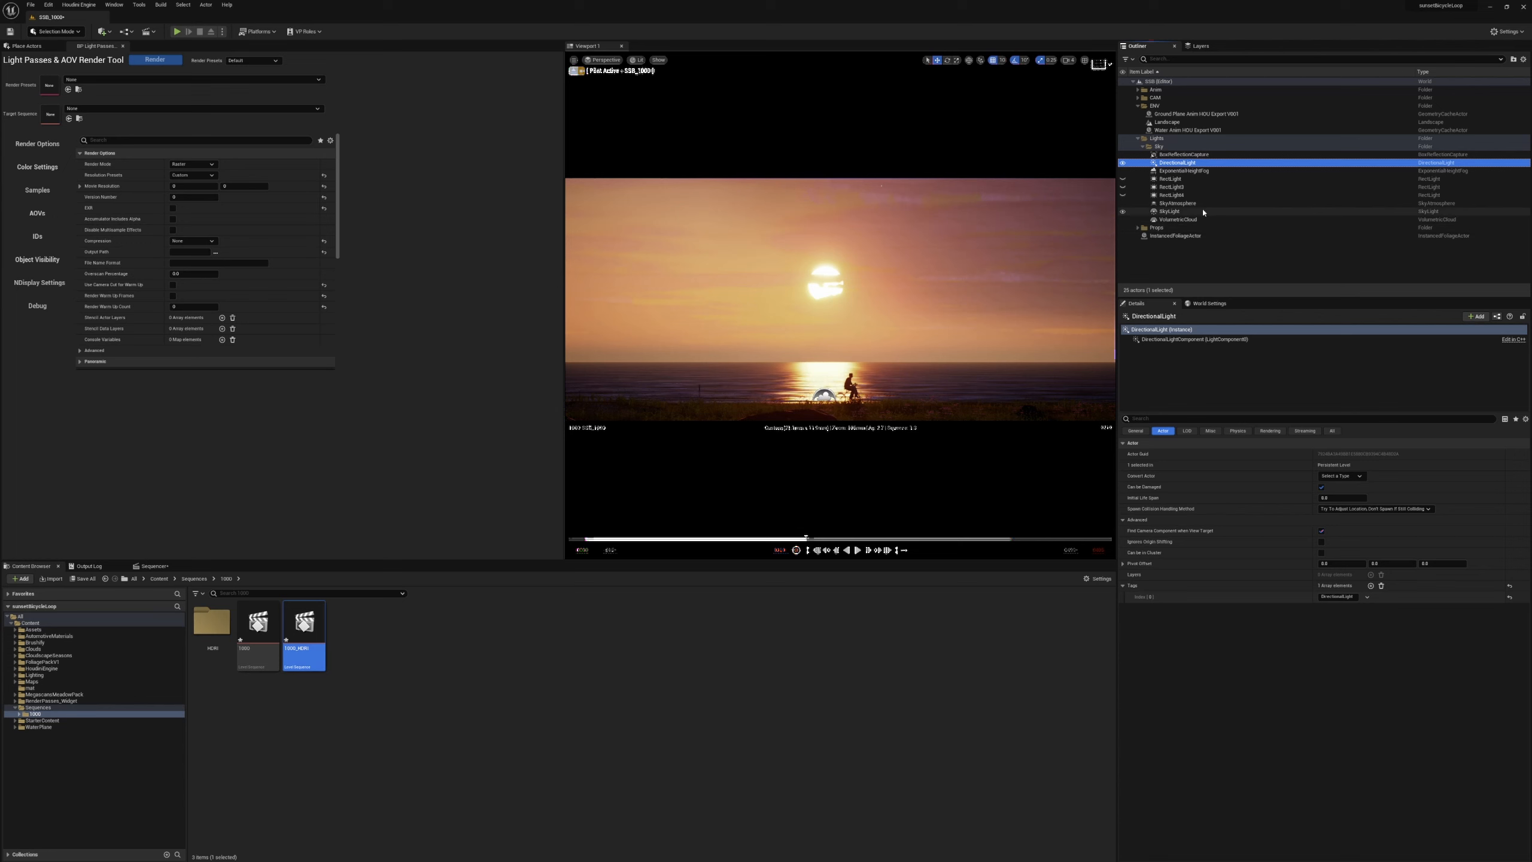
{"action": "left_click", "coordinate": [1182, 170]}
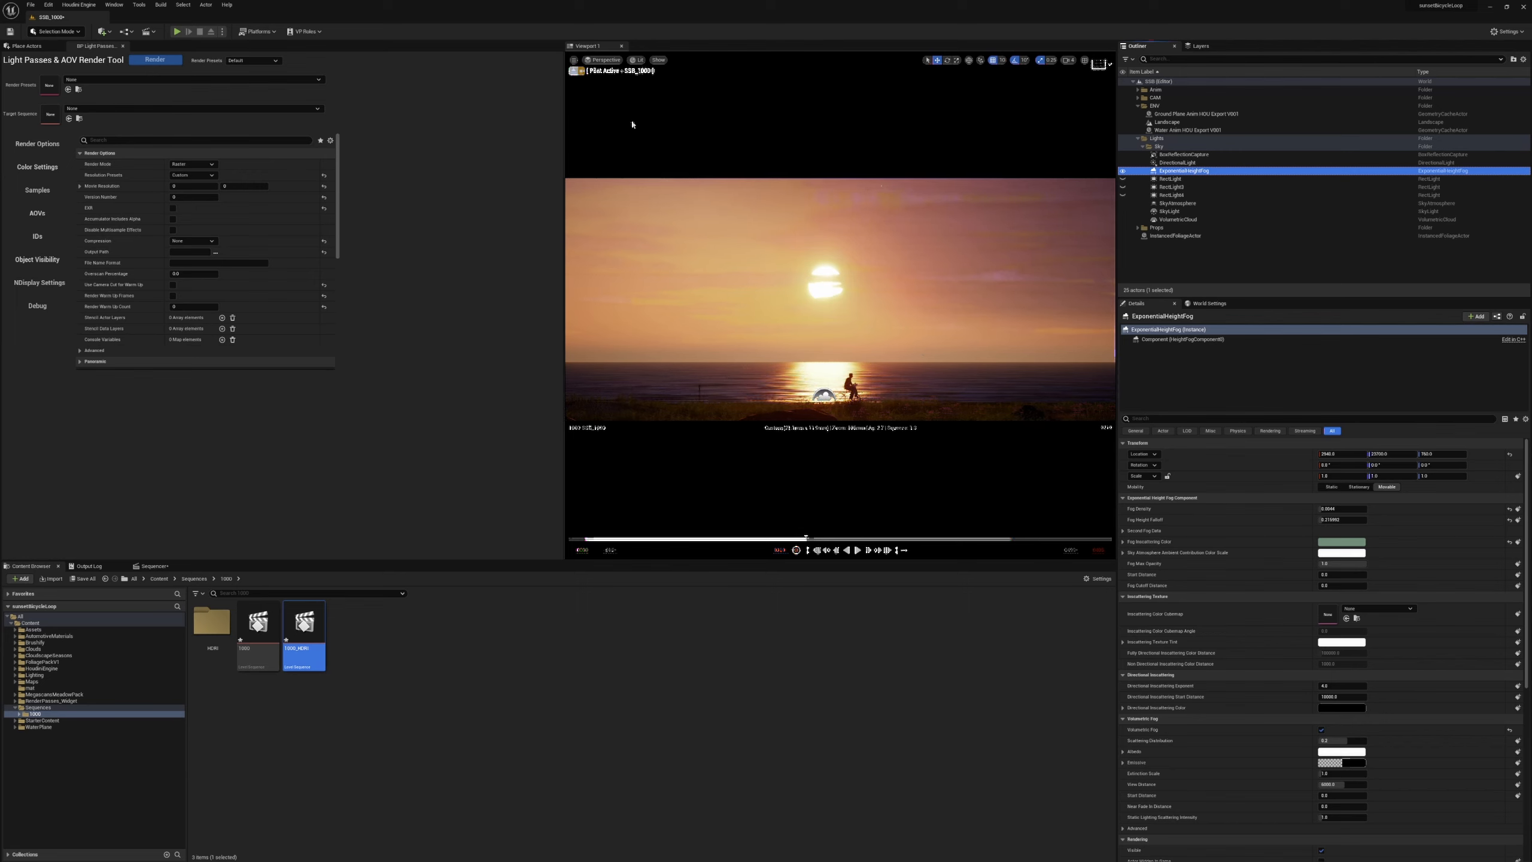
Stop piloting the current camera, open the 1000_HDRI sequence and look through its SSB_1000 camera.
{"action": "left_click", "coordinate": [572, 71]}
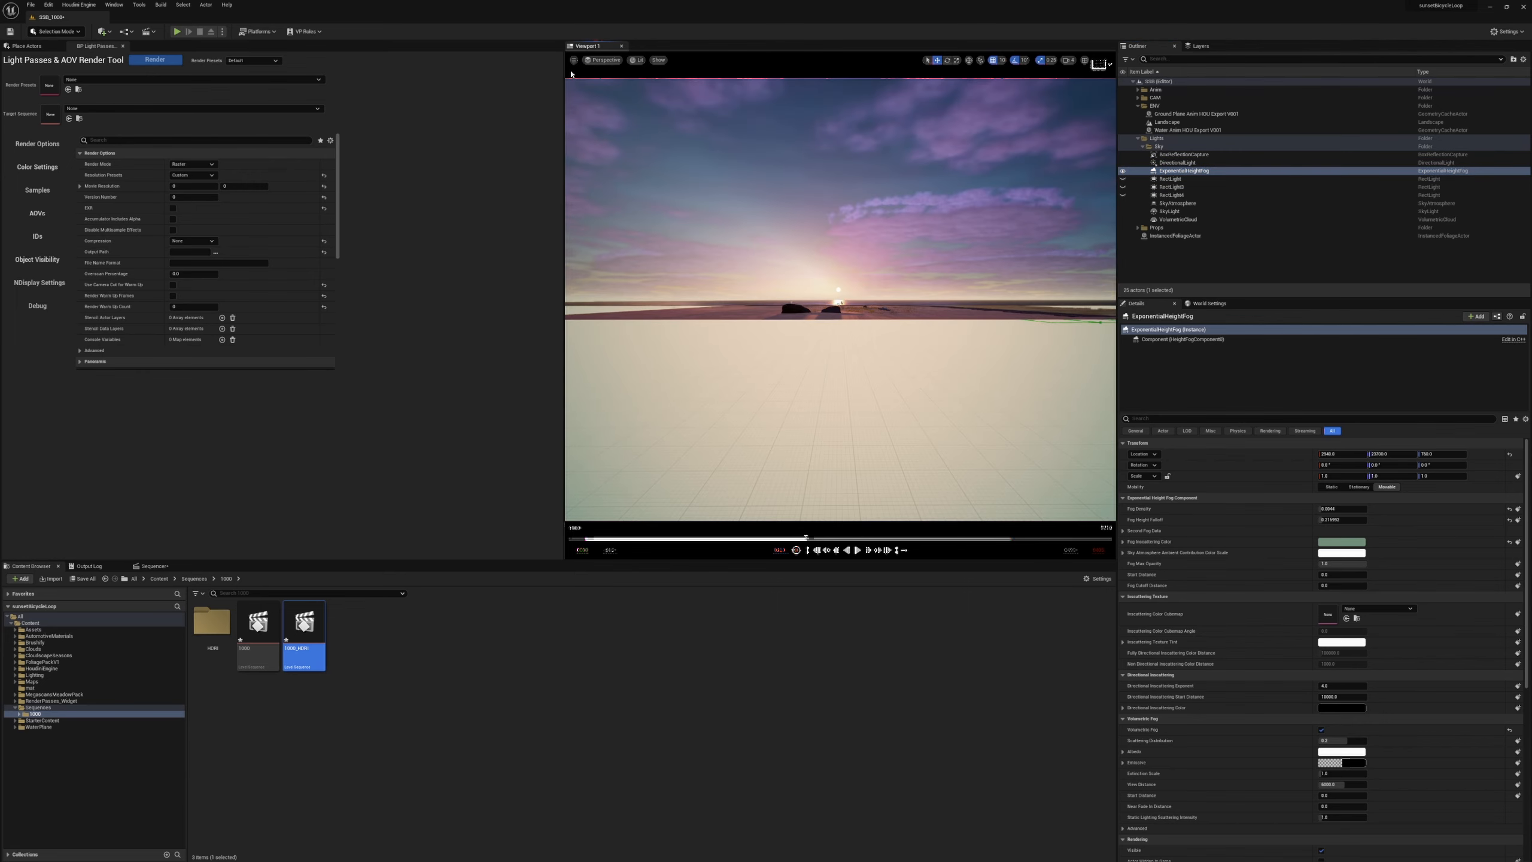
{"action": "double_click", "coordinate": [304, 624]}
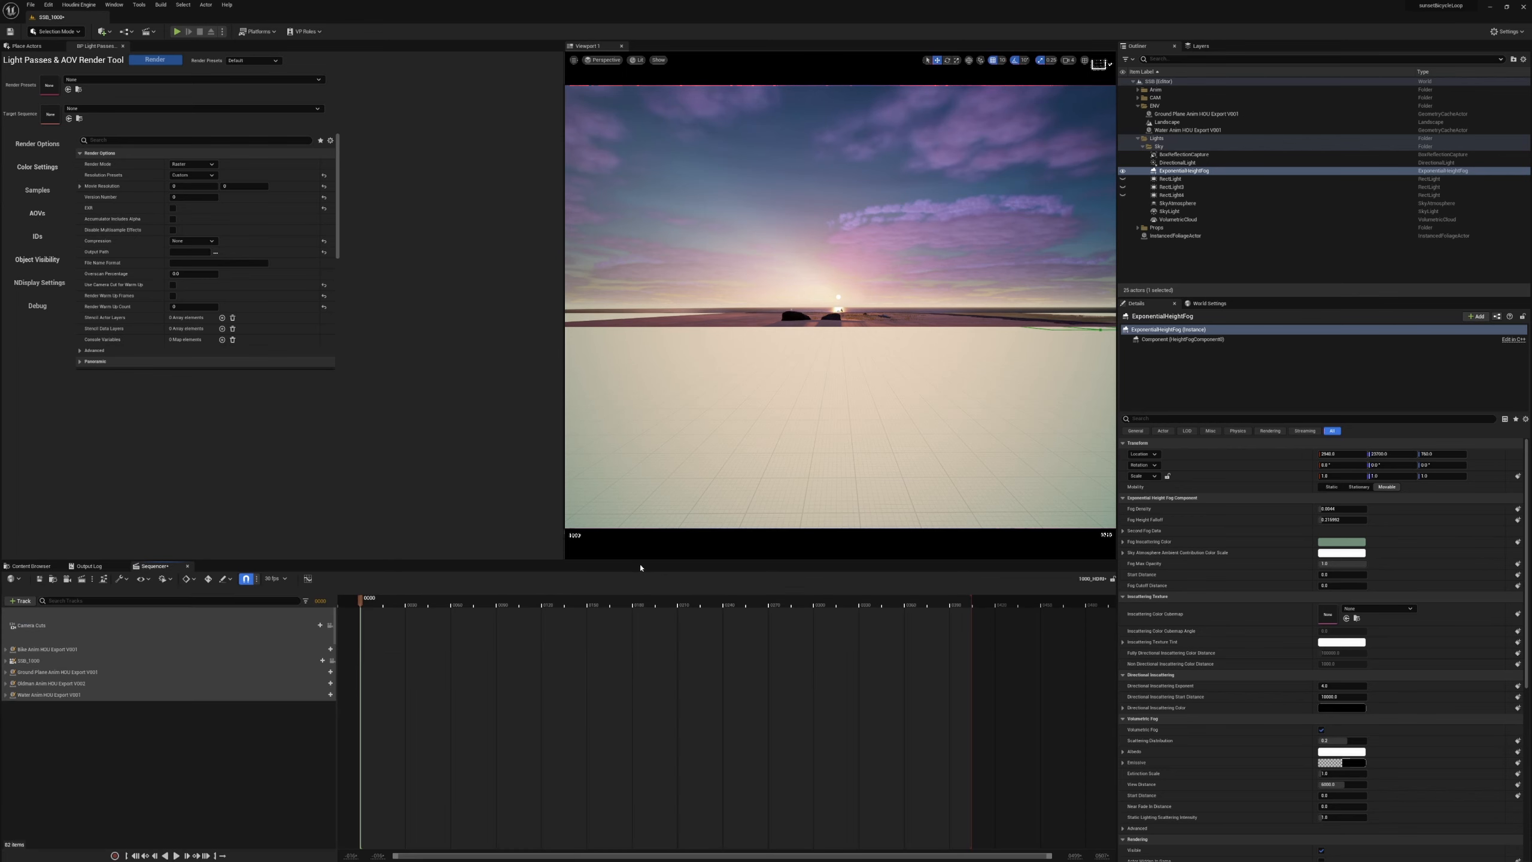
{"action": "left_click", "coordinate": [610, 61]}
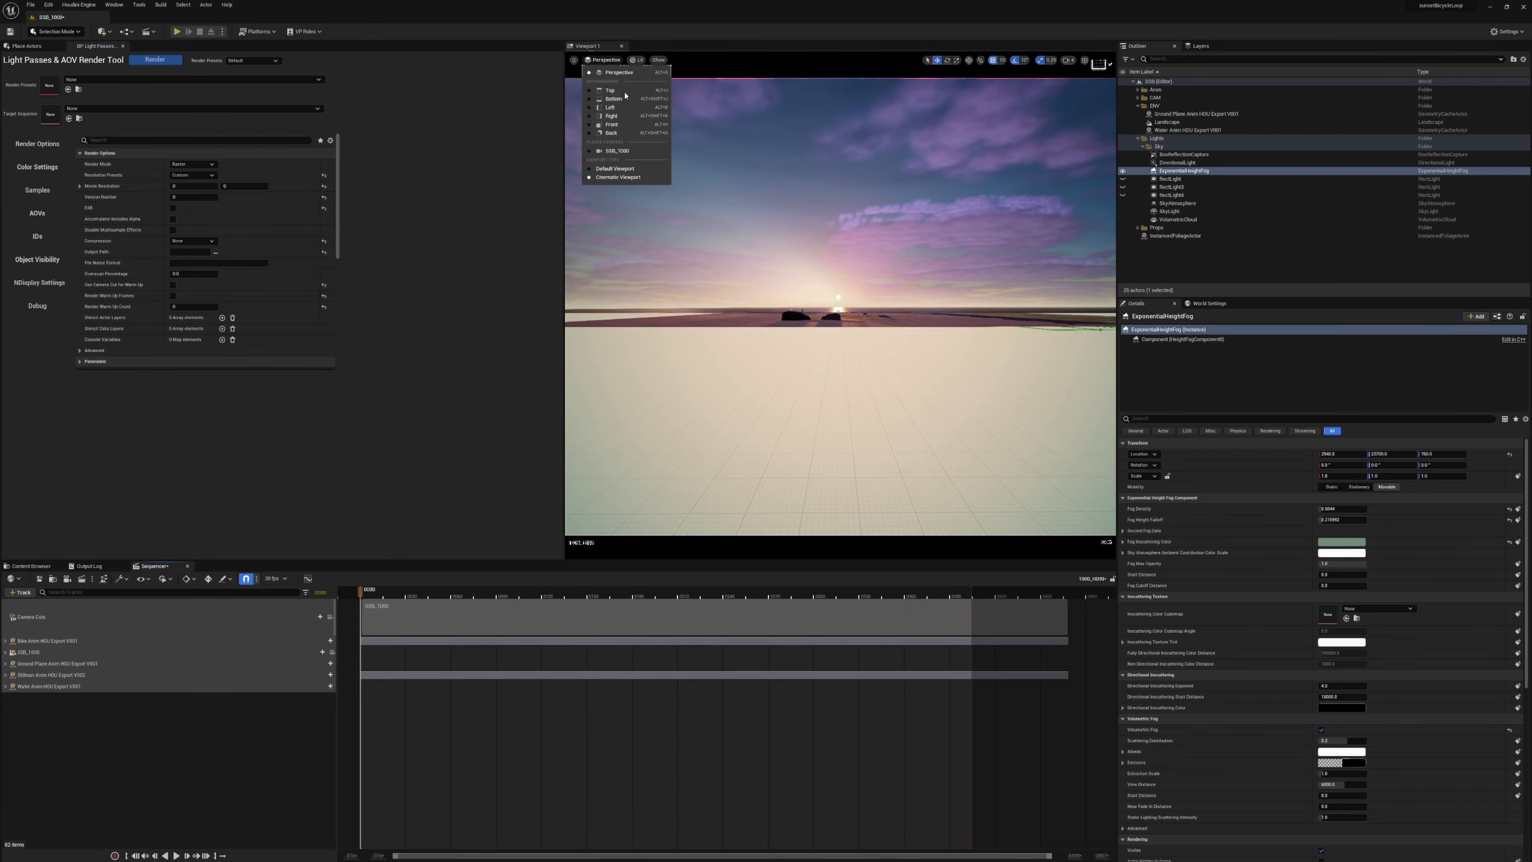
{"action": "left_click", "coordinate": [624, 153]}
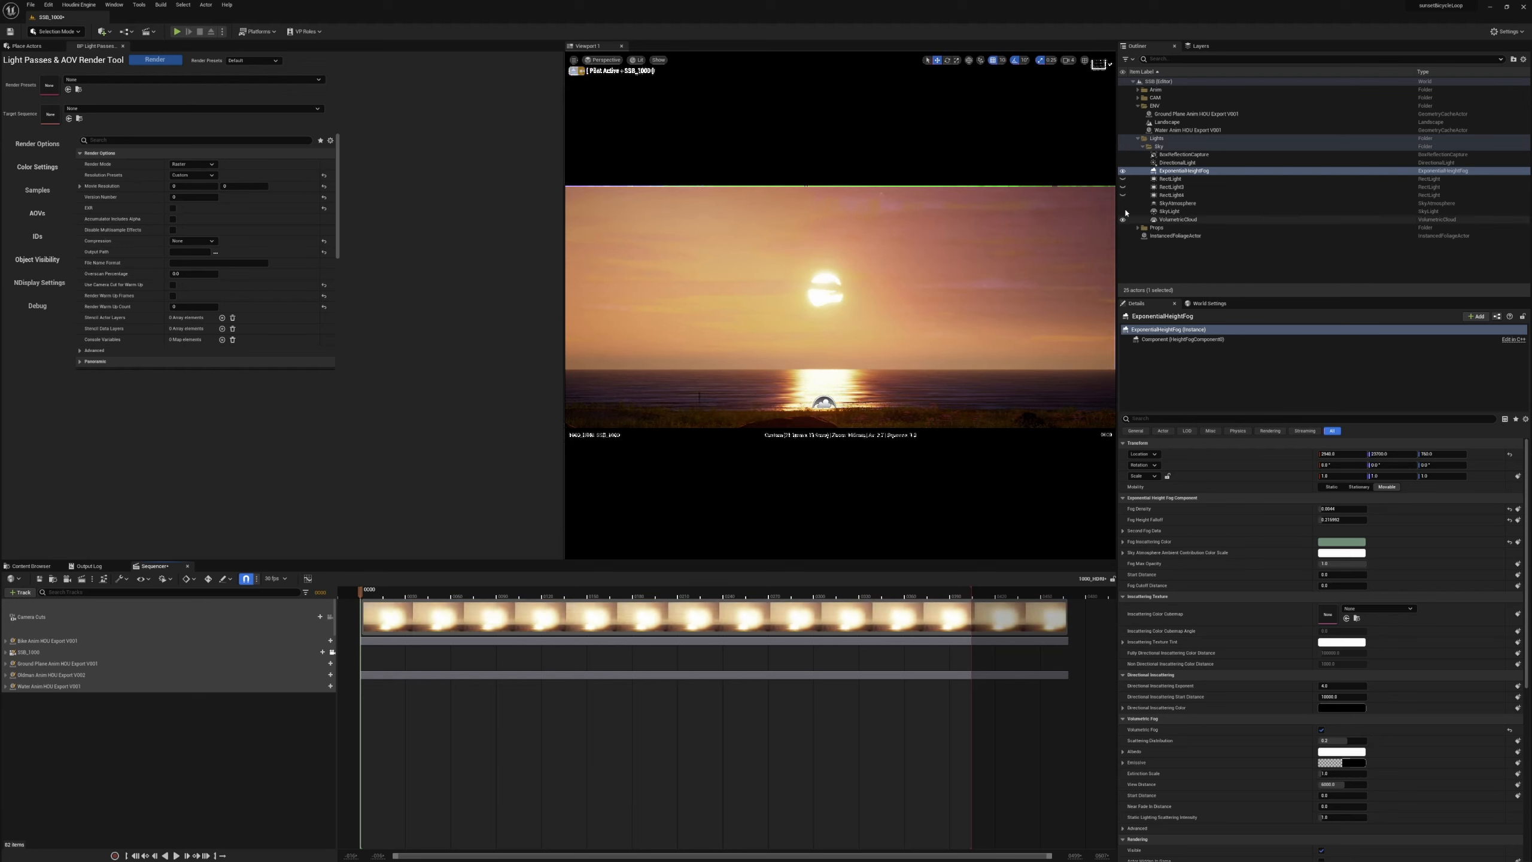
Select the SSB_1000 camera in the CAM folder and set its filmback to Super 35mm.
{"action": "left_click", "coordinate": [1138, 105]}
{"action": "left_click", "coordinate": [1138, 97]}
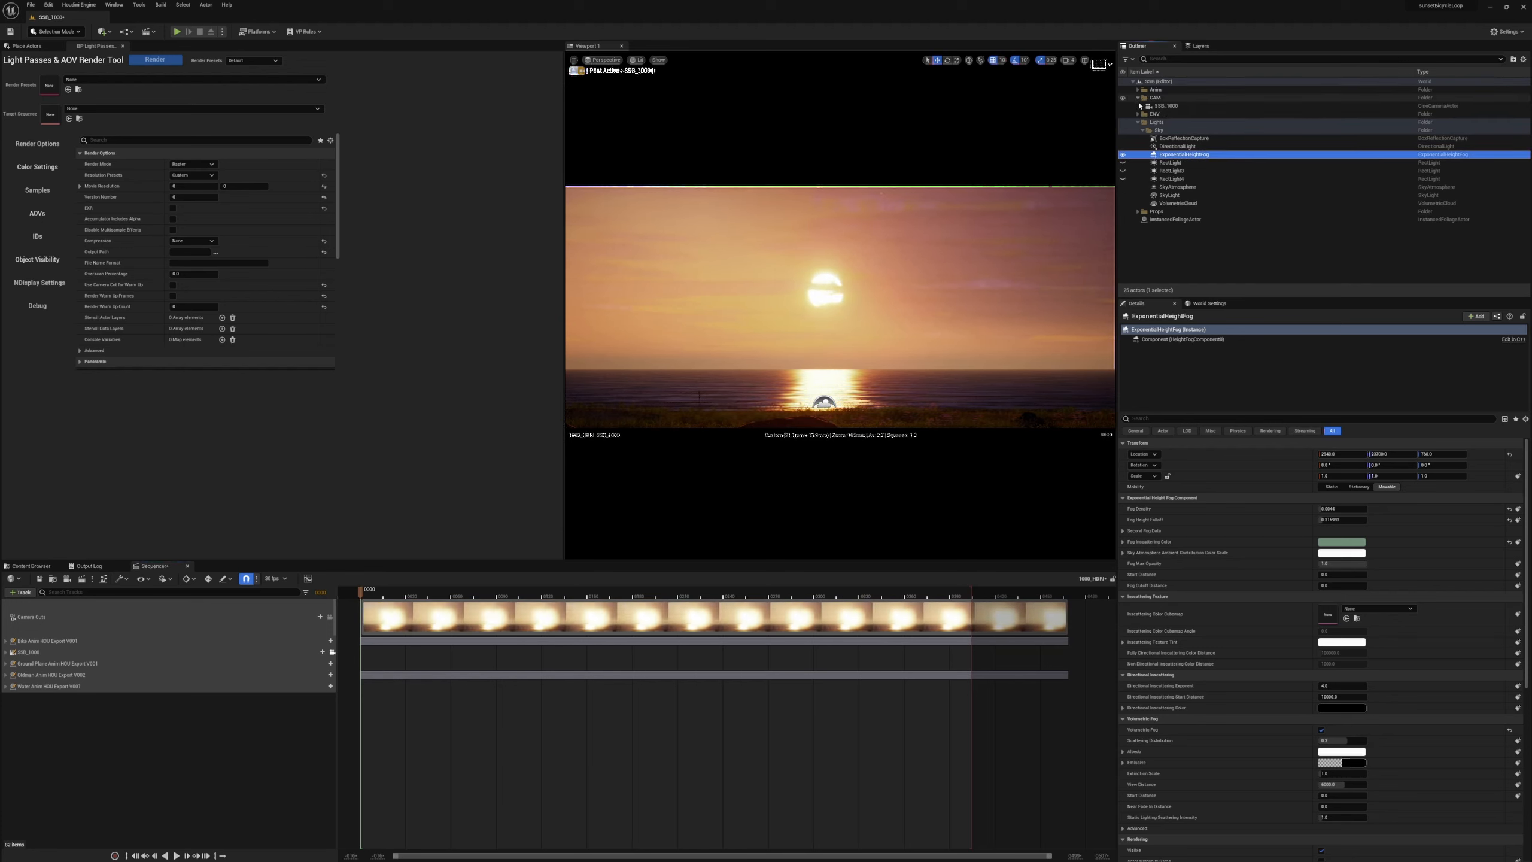
{"action": "left_click", "coordinate": [1166, 105]}
{"action": "left_click", "coordinate": [1197, 520]}
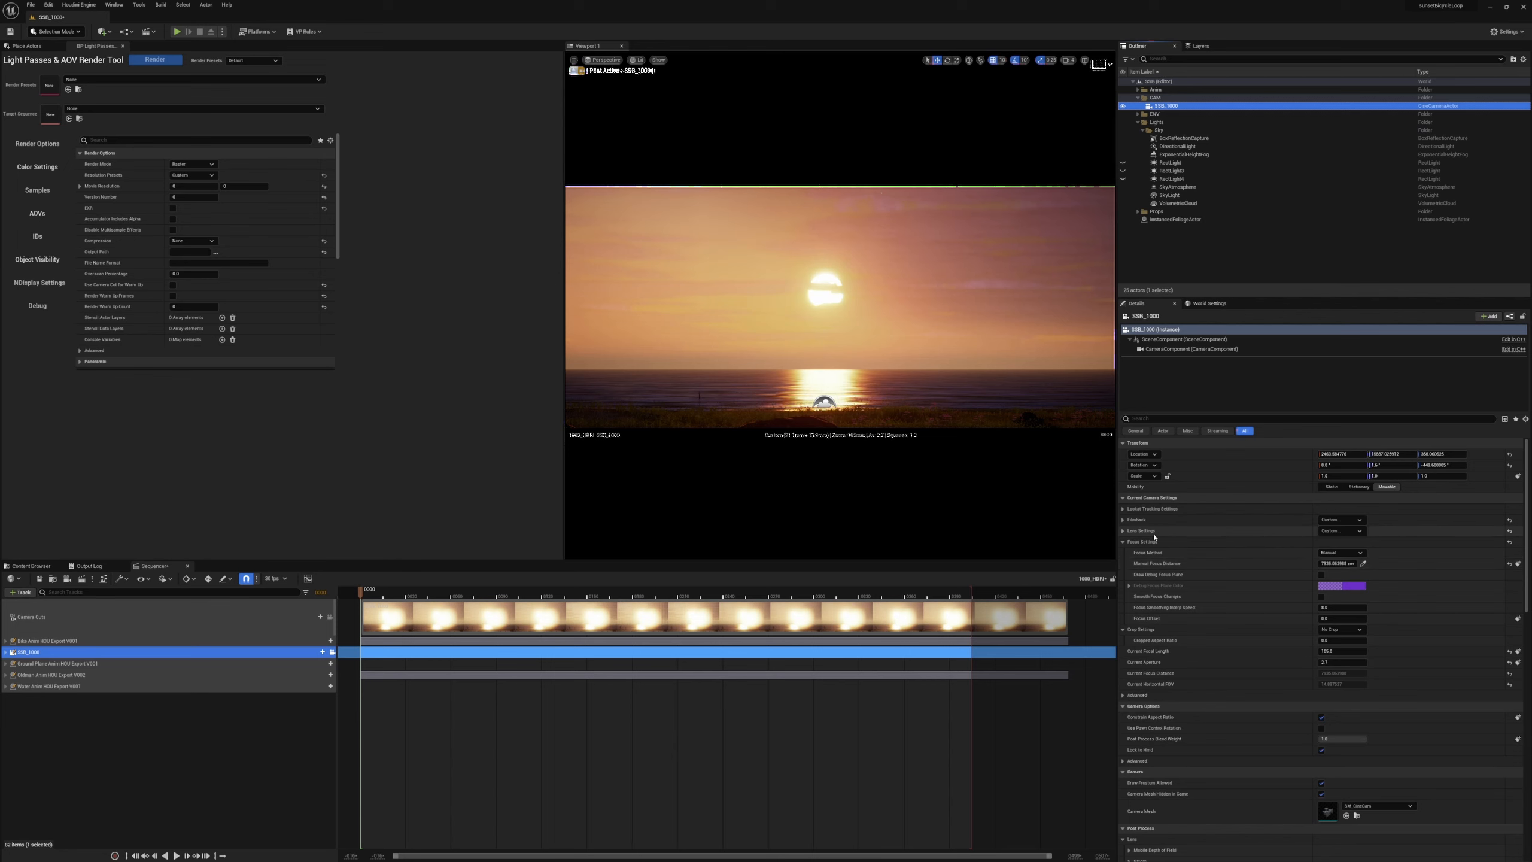
{"action": "left_click", "coordinate": [1340, 519]}
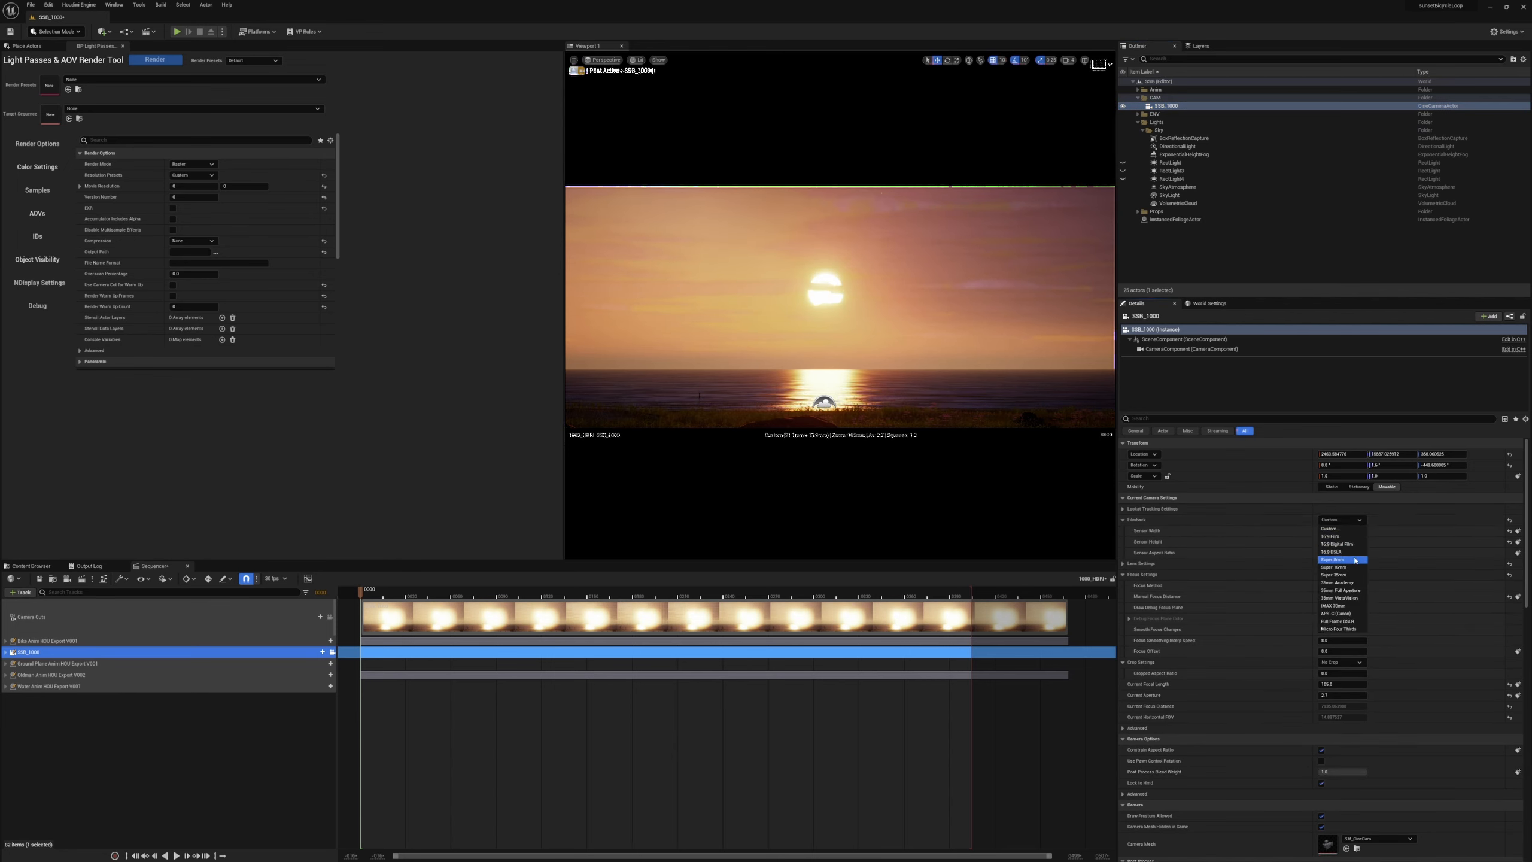
{"action": "left_click", "coordinate": [1343, 576]}
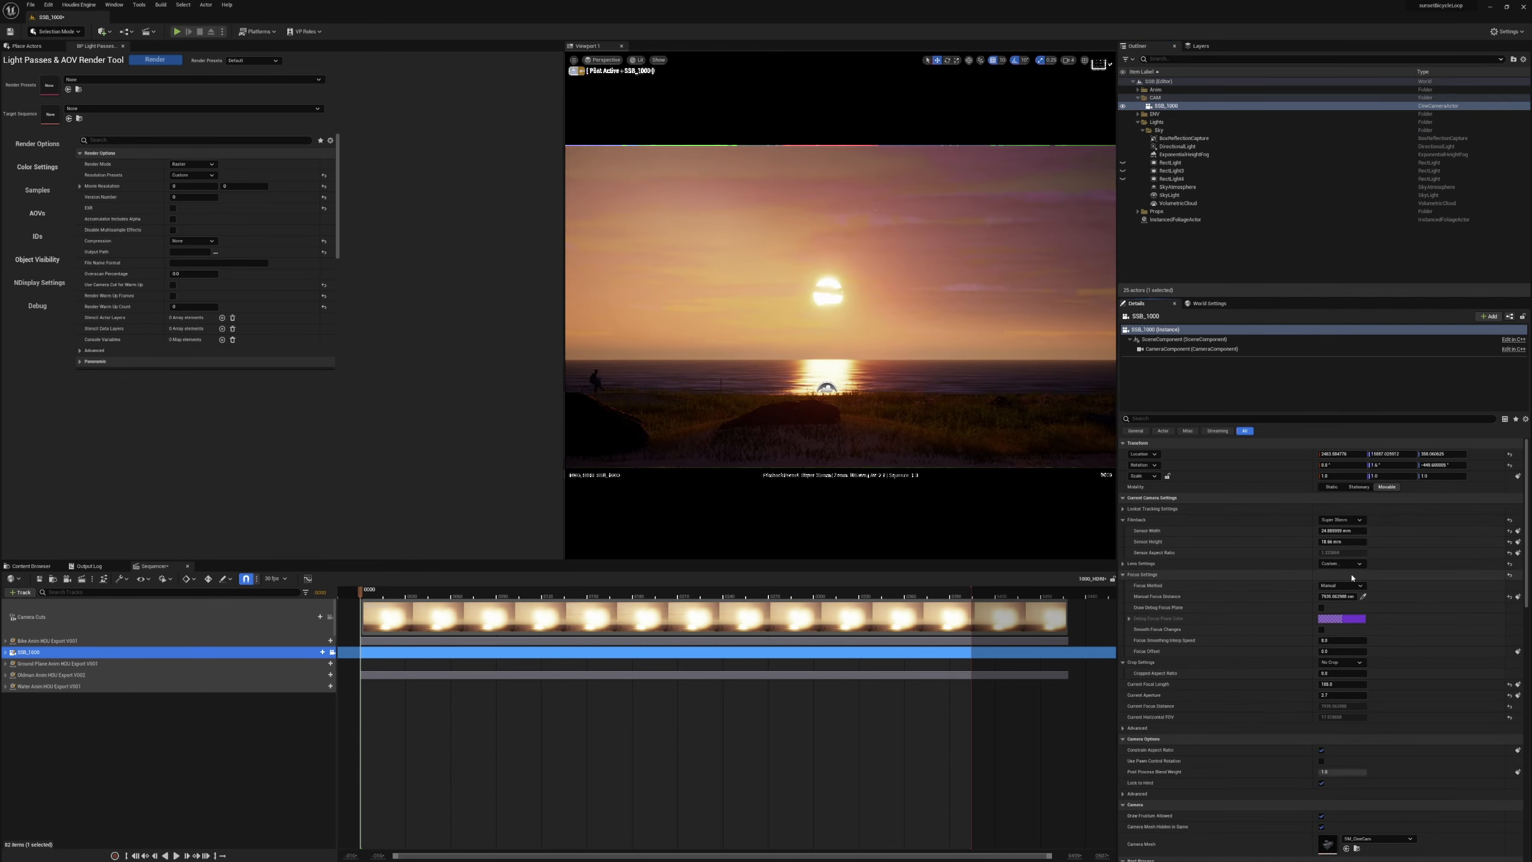
Fly the piloted camera forward and lower, past the foreground rocks, so it faces the sun and sea across the grass.
{"action": "key", "text": "w"}
{"action": "right_click_drag", "start_coordinate": [811, 368], "coordinate": [811, 367]}
{"action": "key", "text": "q"}
{"action": "key", "text": "w"}
{"action": "key", "text": "q"}
{"action": "key", "text": "e"}
{"action": "key", "text": "s"}
{"action": "key", "text": "w"}
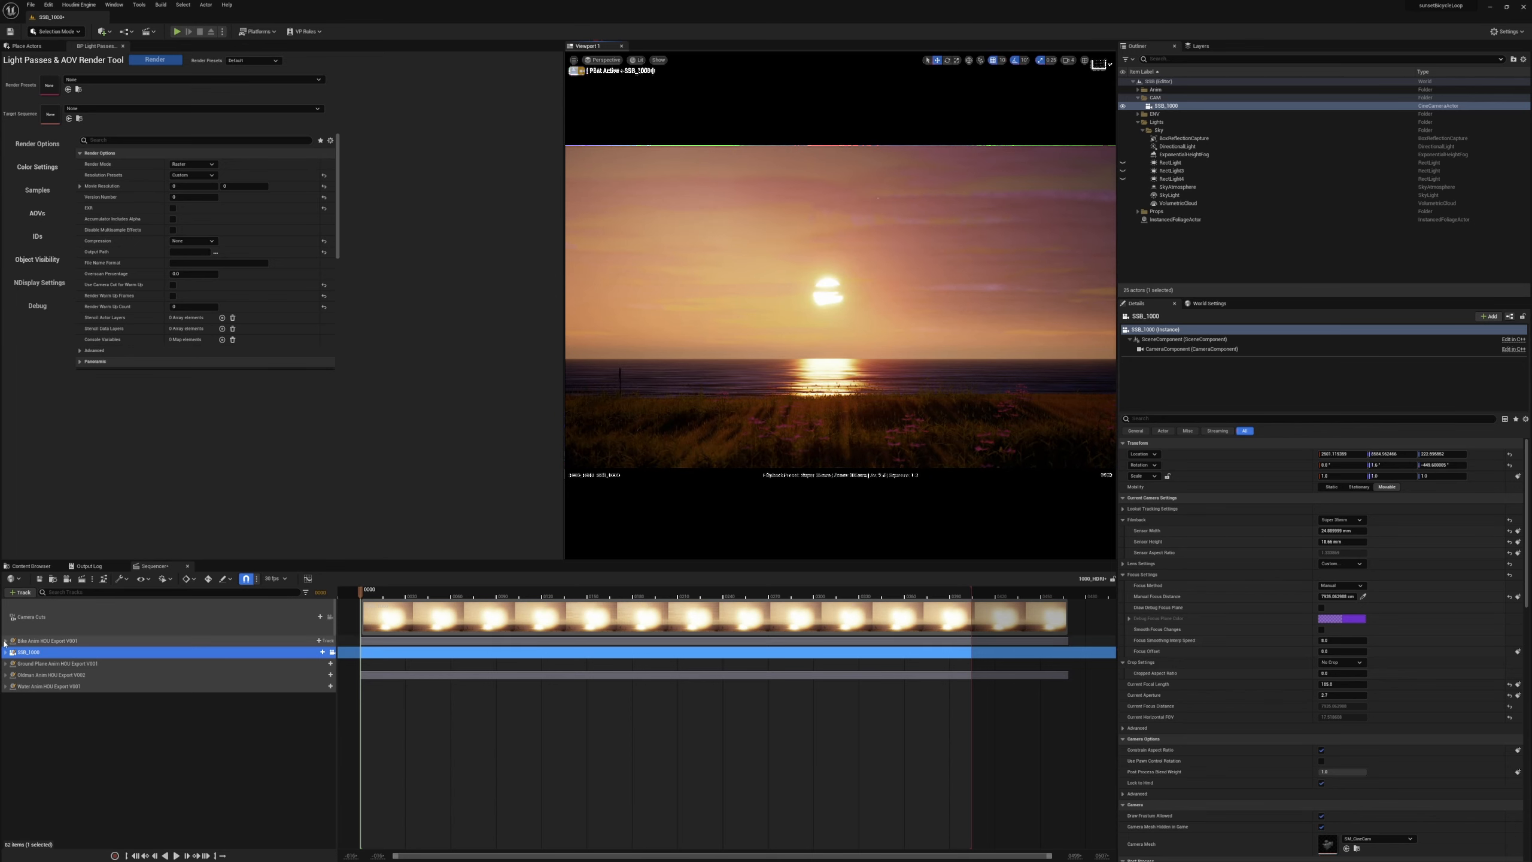
Turn off Spawned for the bike and old man animation tracks in the 1000_HDRI sequence.
{"action": "double_click", "coordinate": [122, 640]}
{"action": "left_click", "coordinate": [282, 662]}
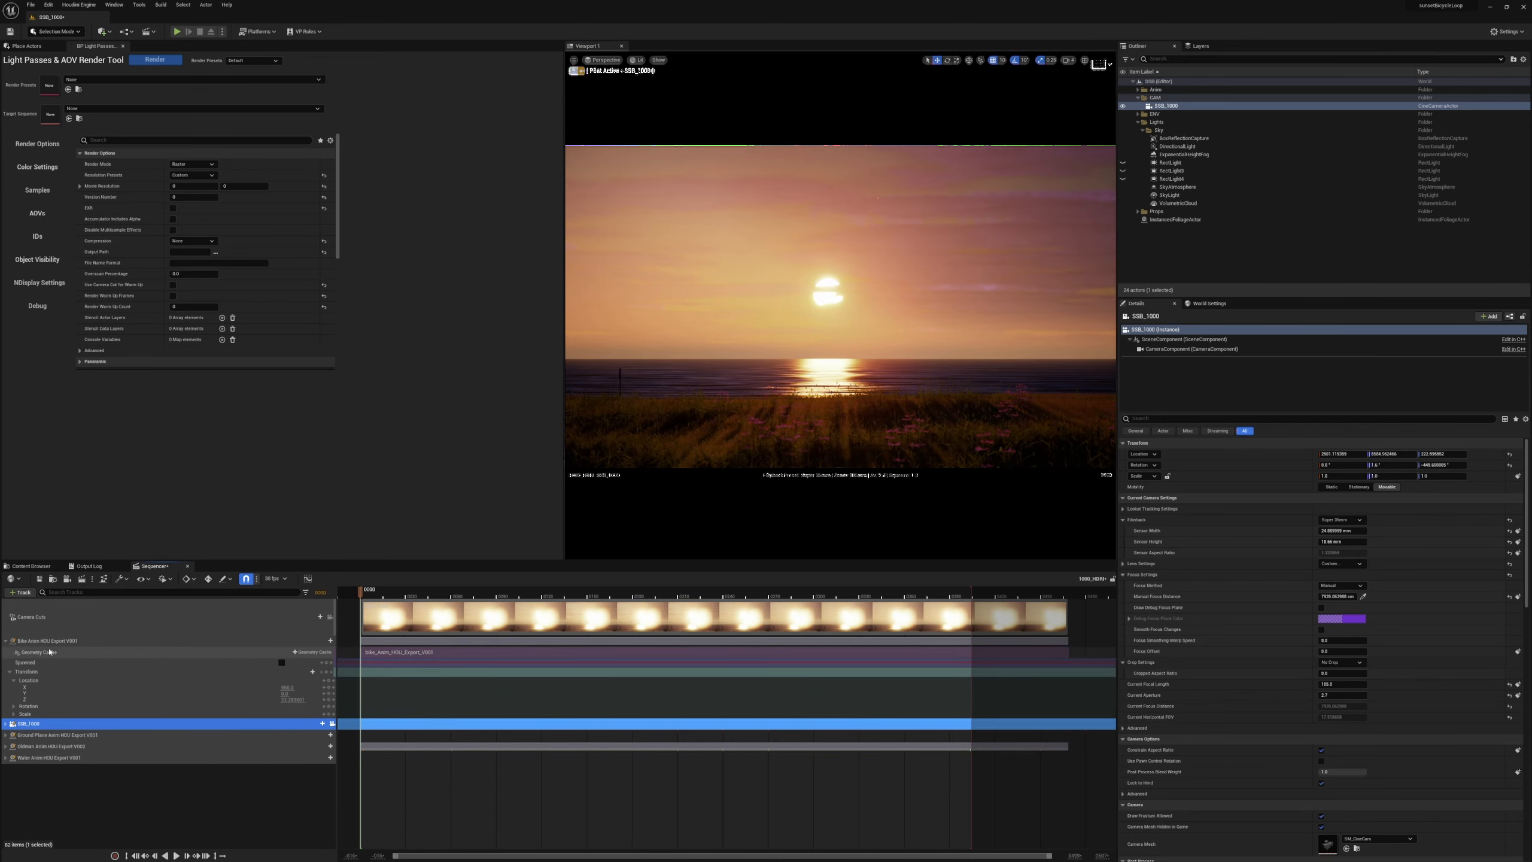
{"action": "left_click", "coordinate": [3, 643]}
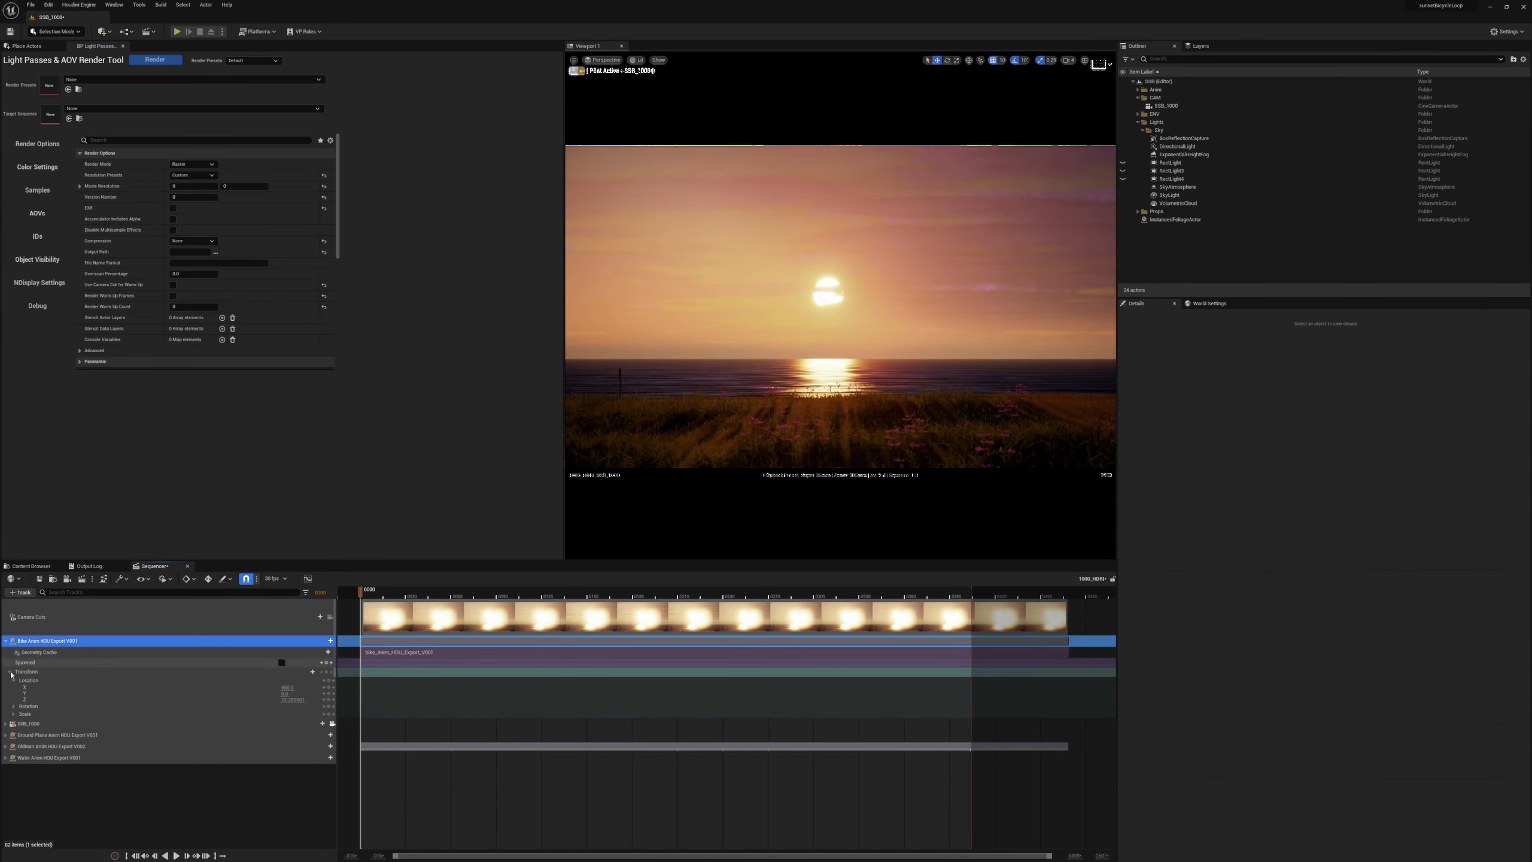
{"action": "left_click", "coordinate": [5, 747]}
{"action": "left_click", "coordinate": [282, 768]}
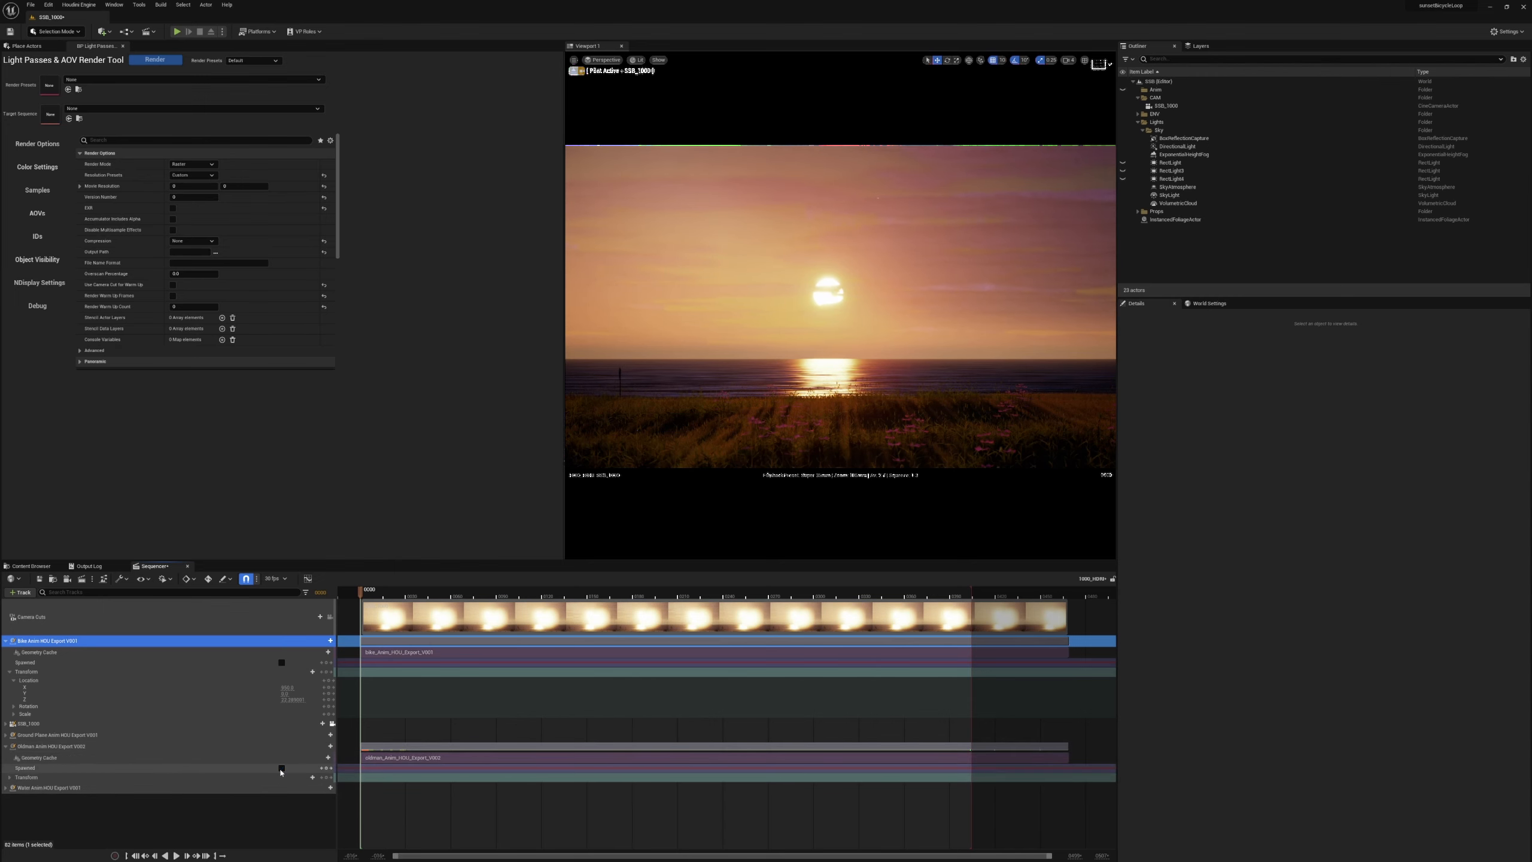
{"action": "left_click", "coordinate": [6, 746]}
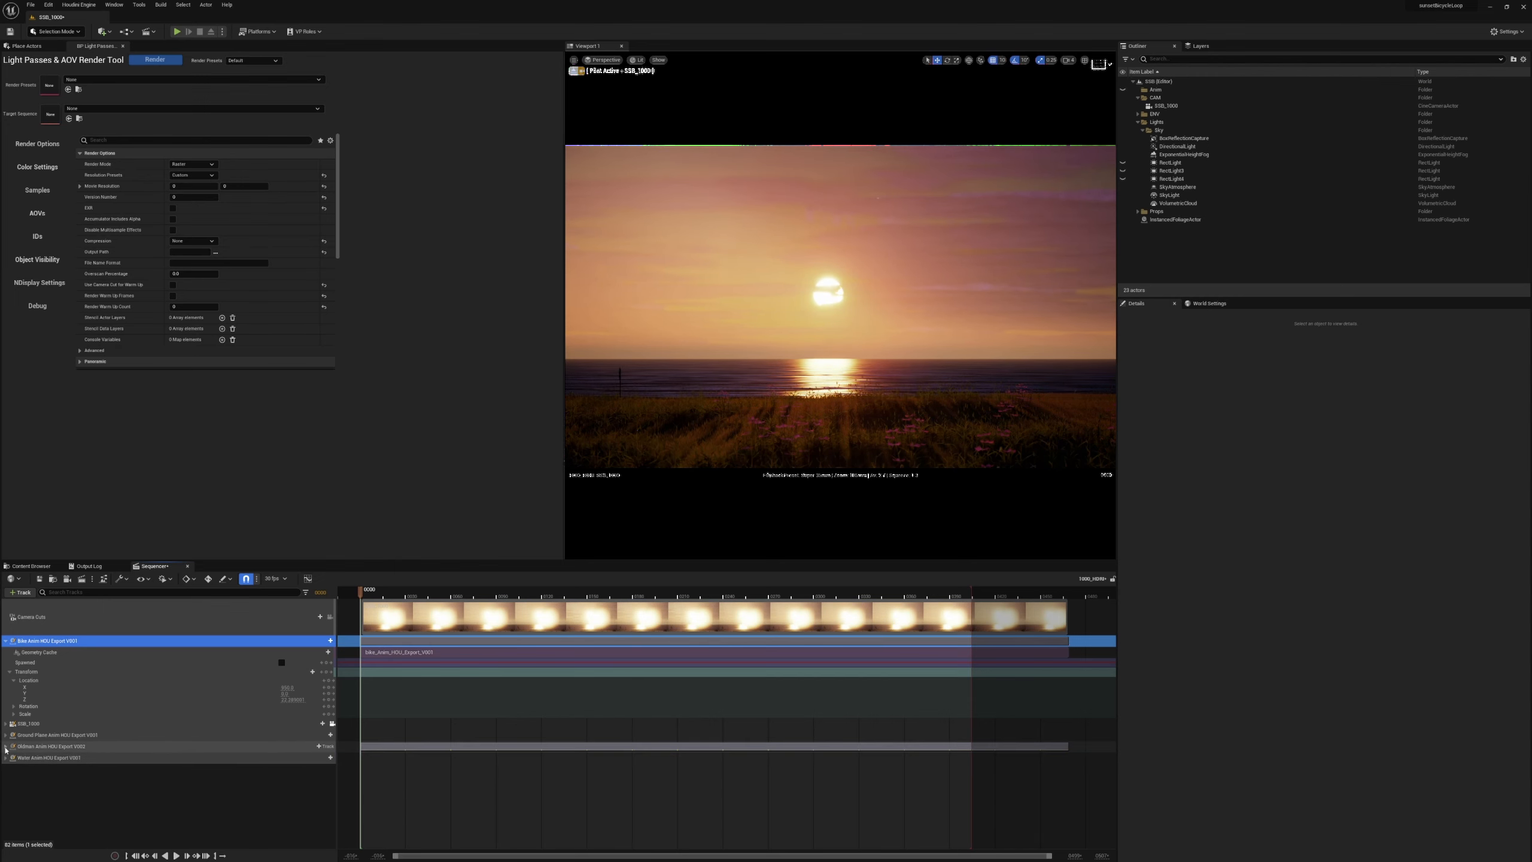
{"action": "left_click", "coordinate": [5, 644]}
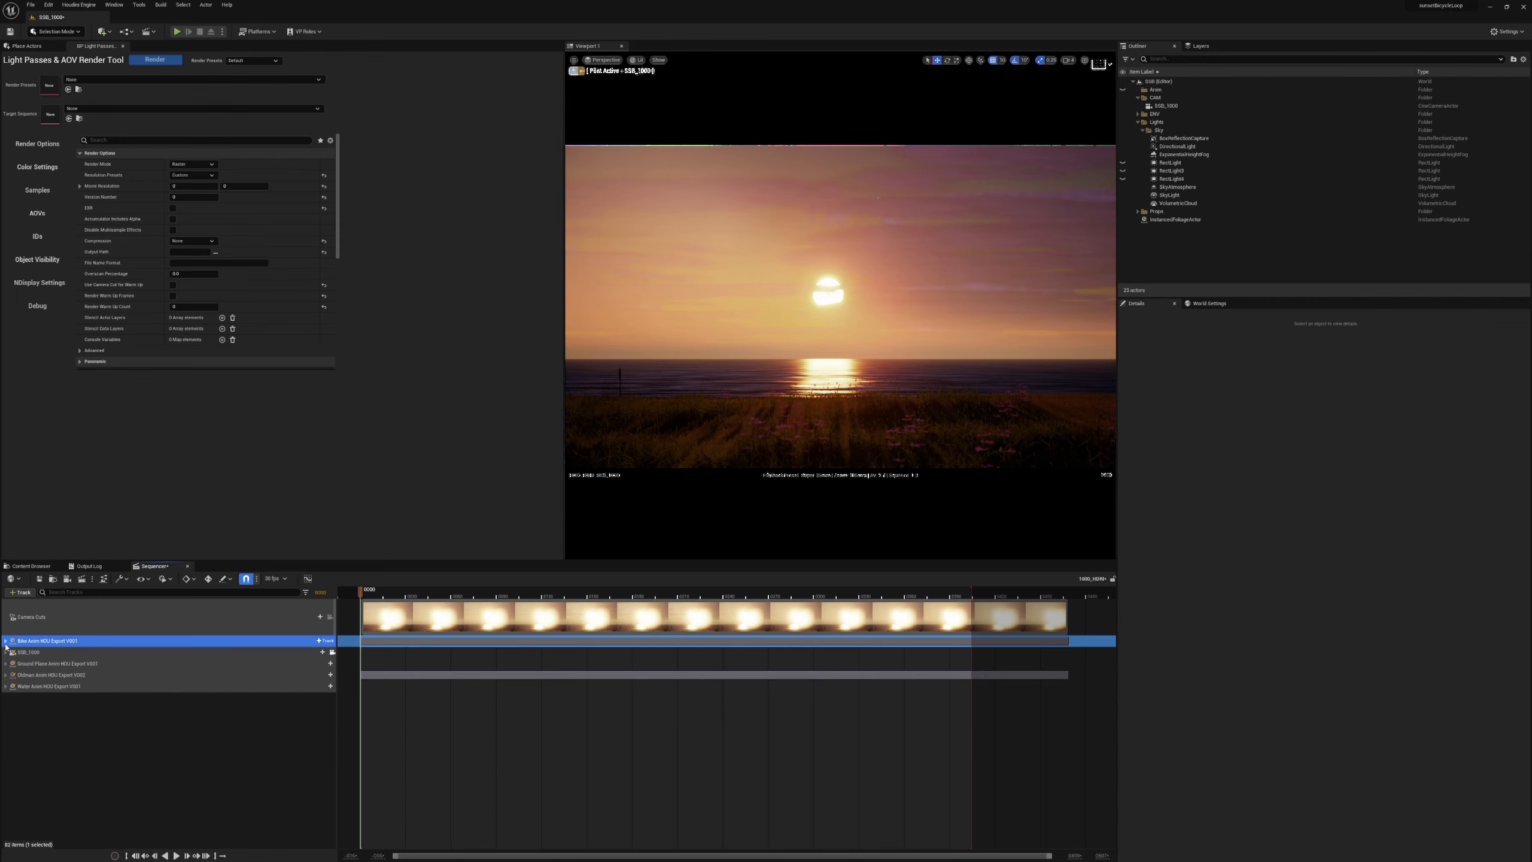
{"action": "left_click", "coordinate": [28, 565]}
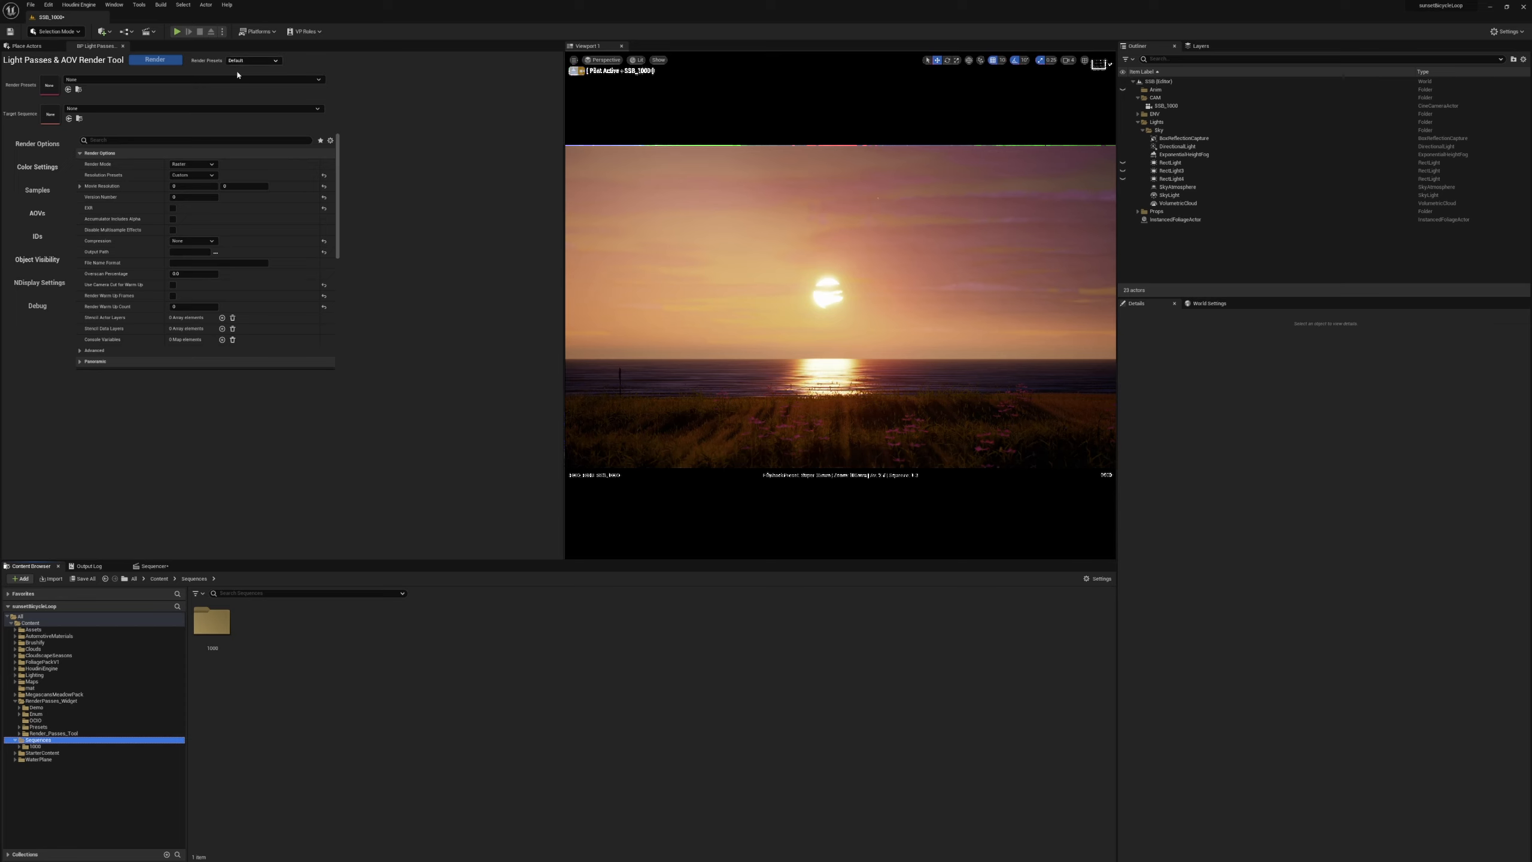
{"action": "left_click", "coordinate": [41, 308]}
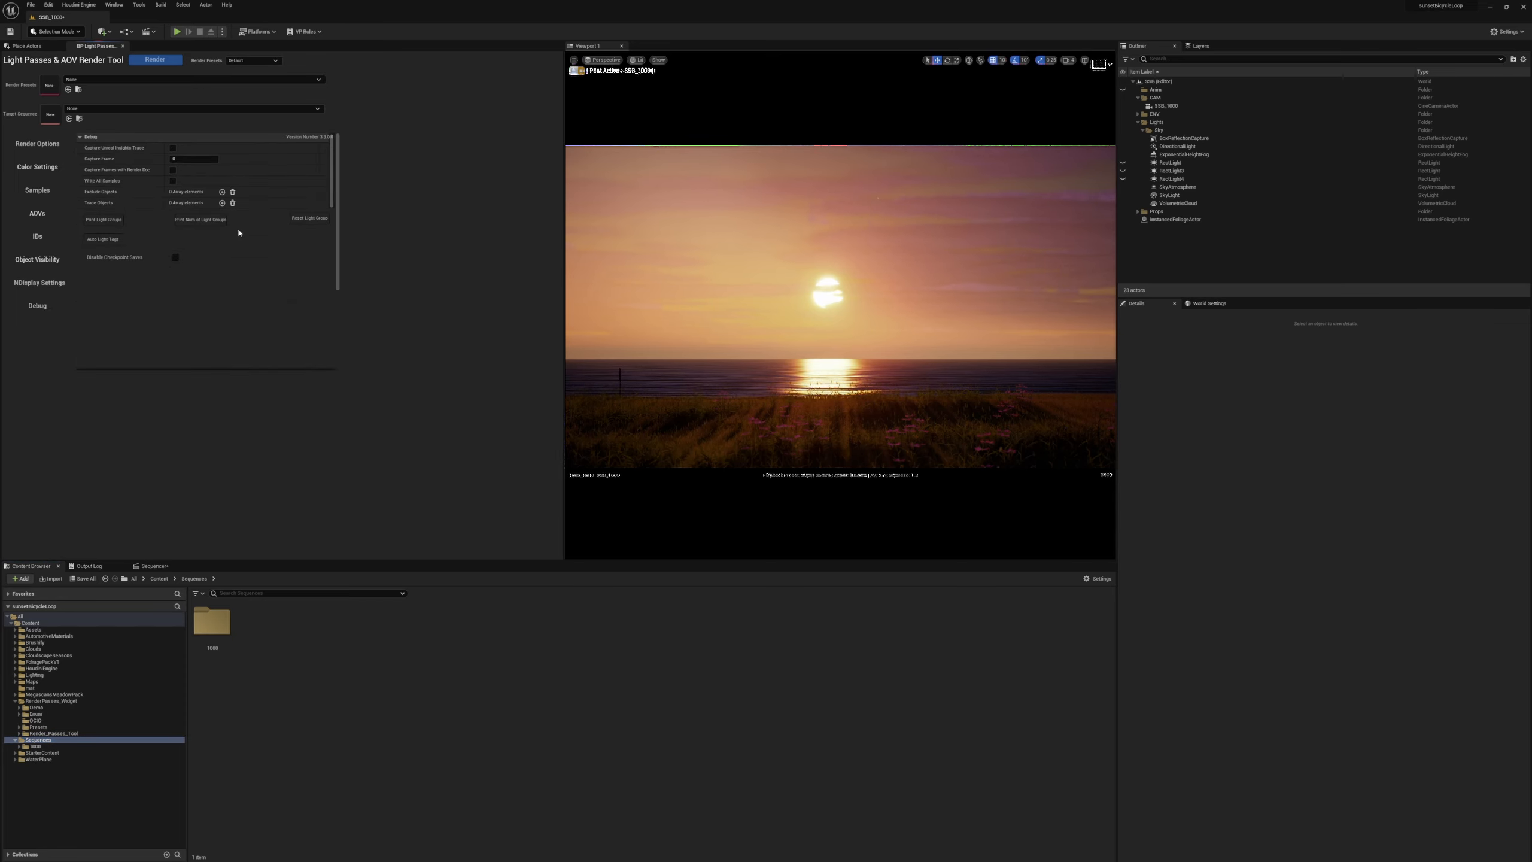
{"action": "left_click", "coordinate": [42, 146]}
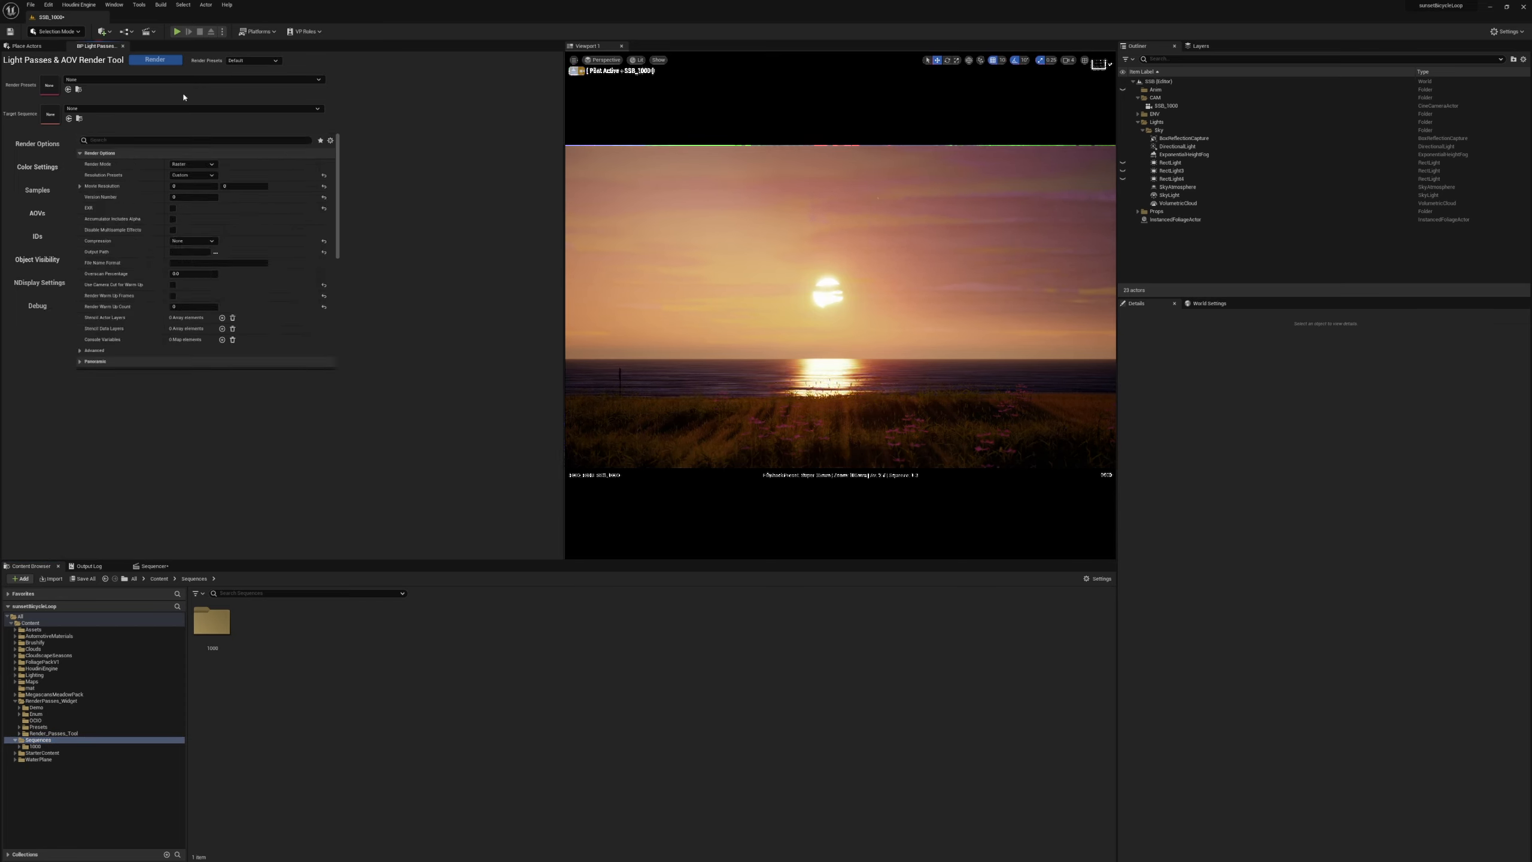
Load the Panoramic render preset and assign 1000_HDRI as the target sequence in the render tool.
{"action": "left_click", "coordinate": [263, 60]}
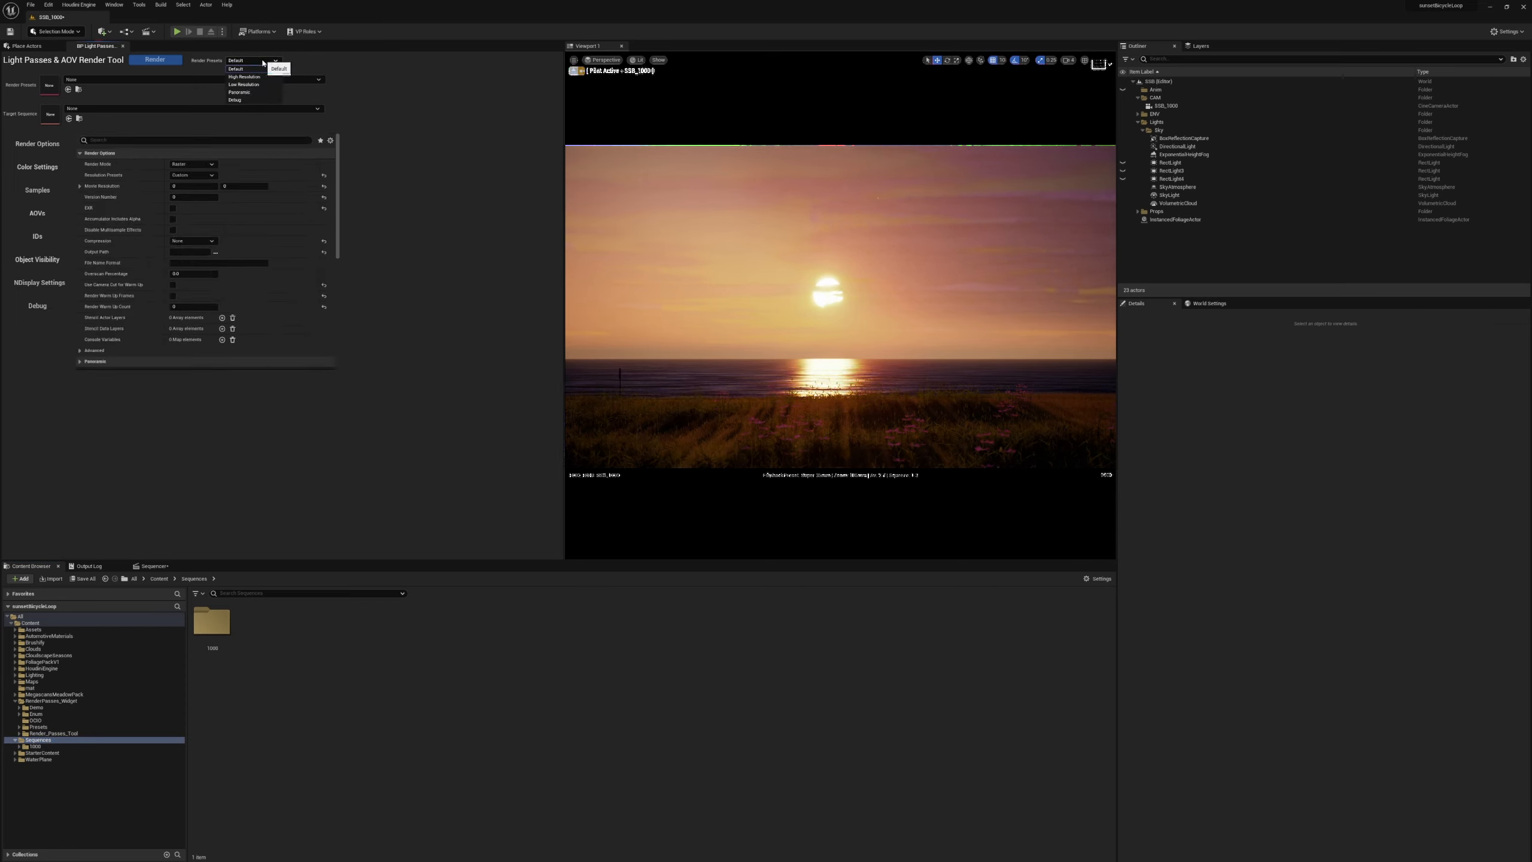
{"action": "left_click", "coordinate": [258, 93]}
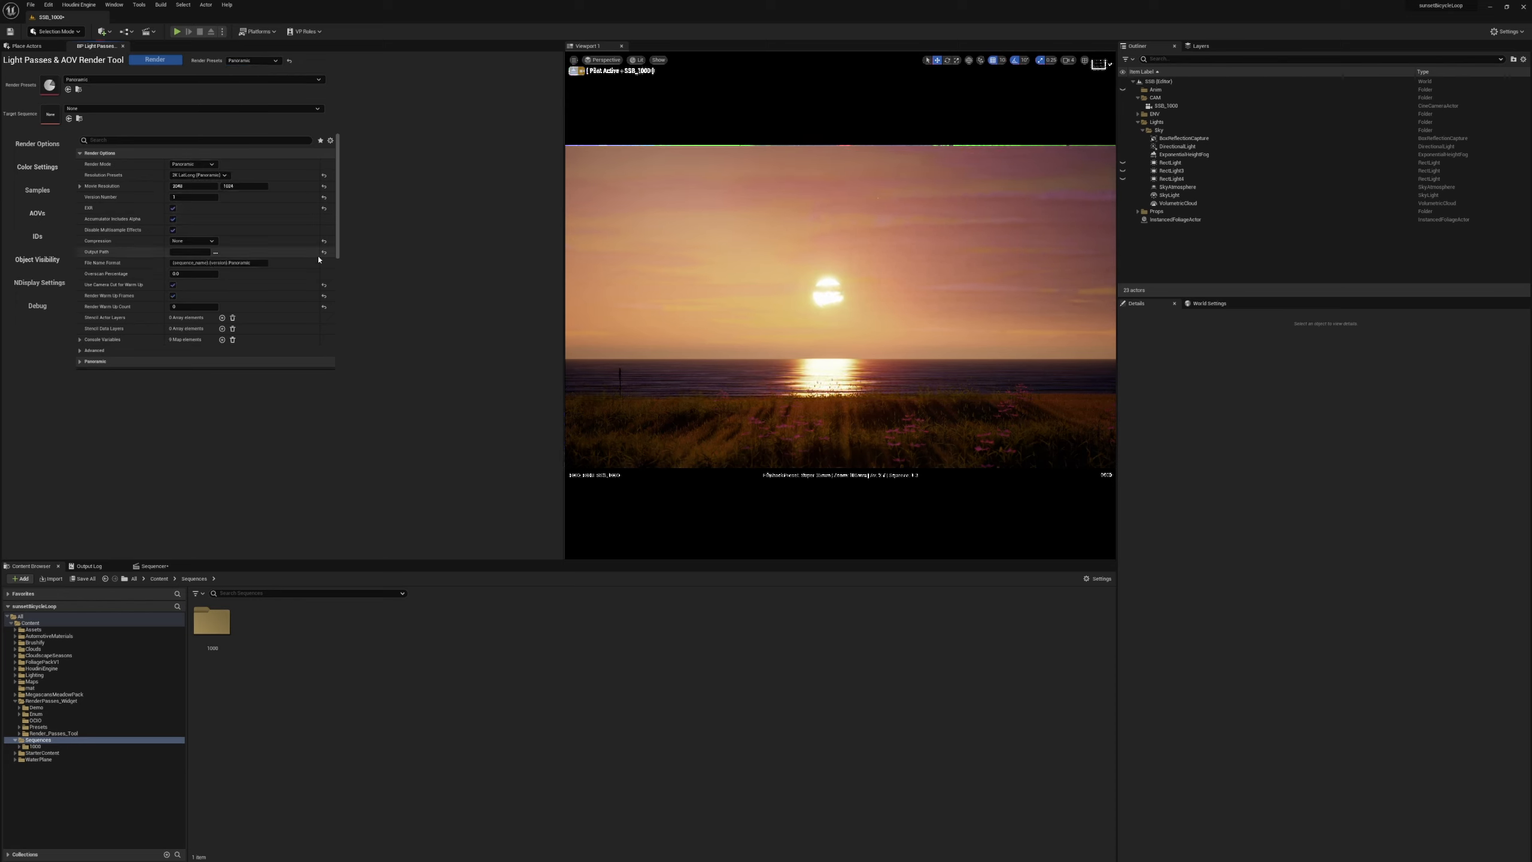
{"action": "left_click", "coordinate": [132, 115]}
{"action": "left_click", "coordinate": [148, 227]}
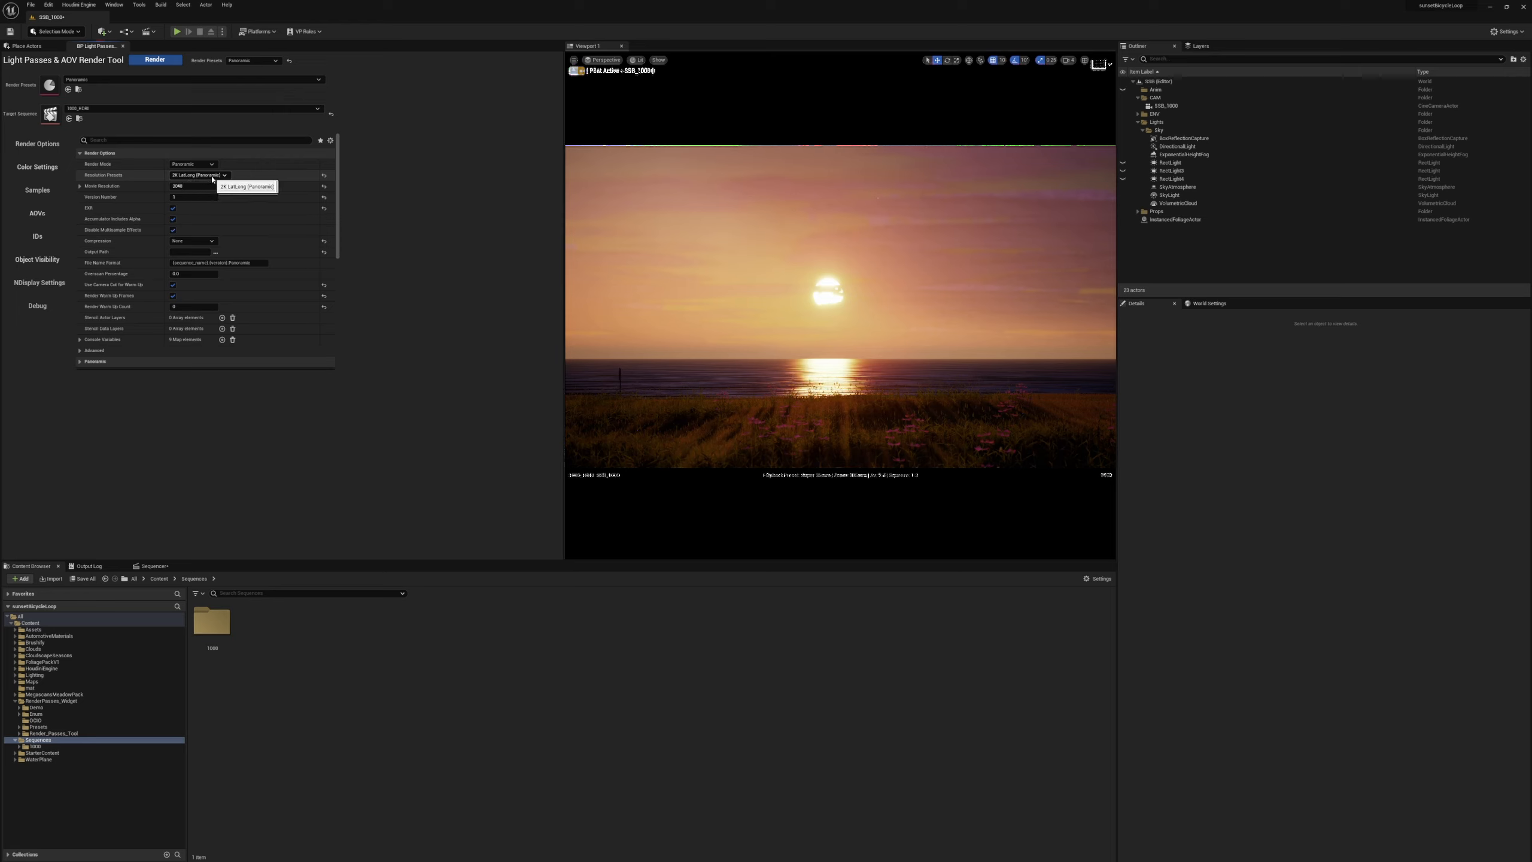
Set the render output path to the HDRI folder inside SSB, keeping the current LatLong (Panoramic) resolution preset.
{"action": "left_click", "coordinate": [218, 178]}
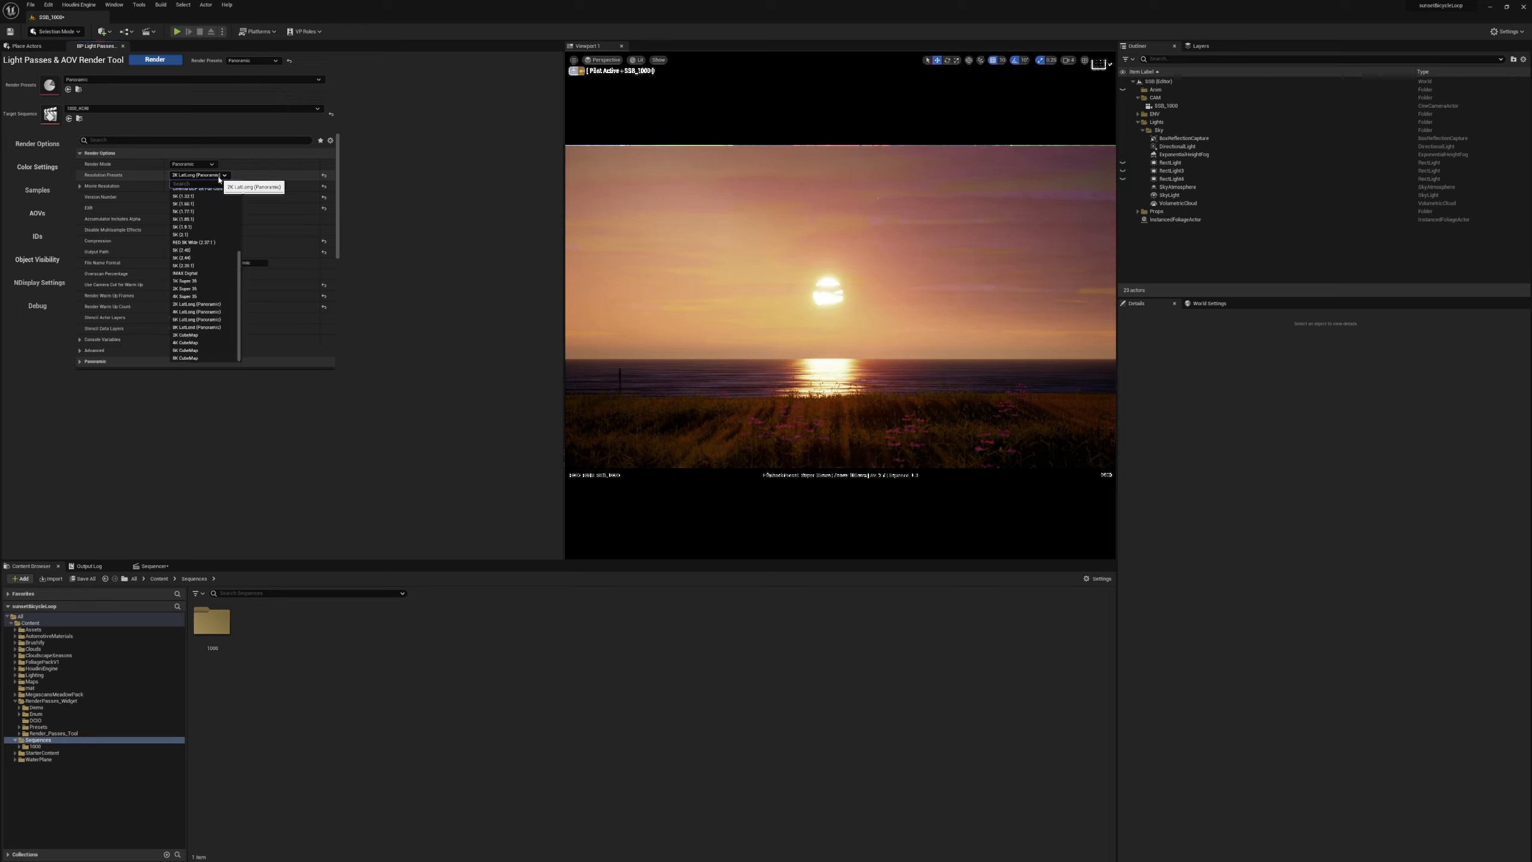
{"action": "left_click", "coordinate": [219, 177]}
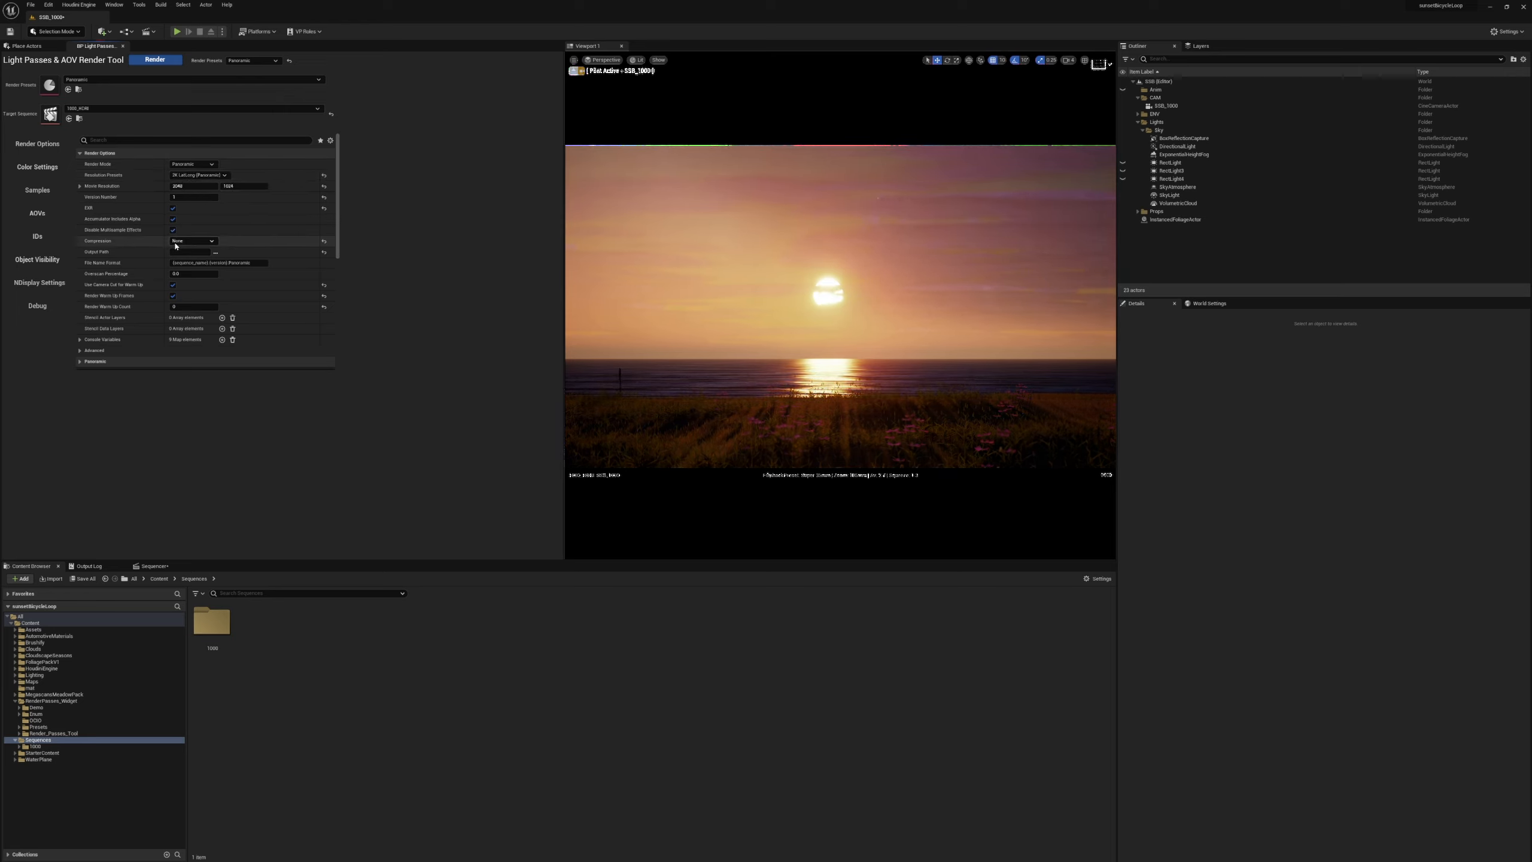
{"action": "left_click", "coordinate": [216, 252]}
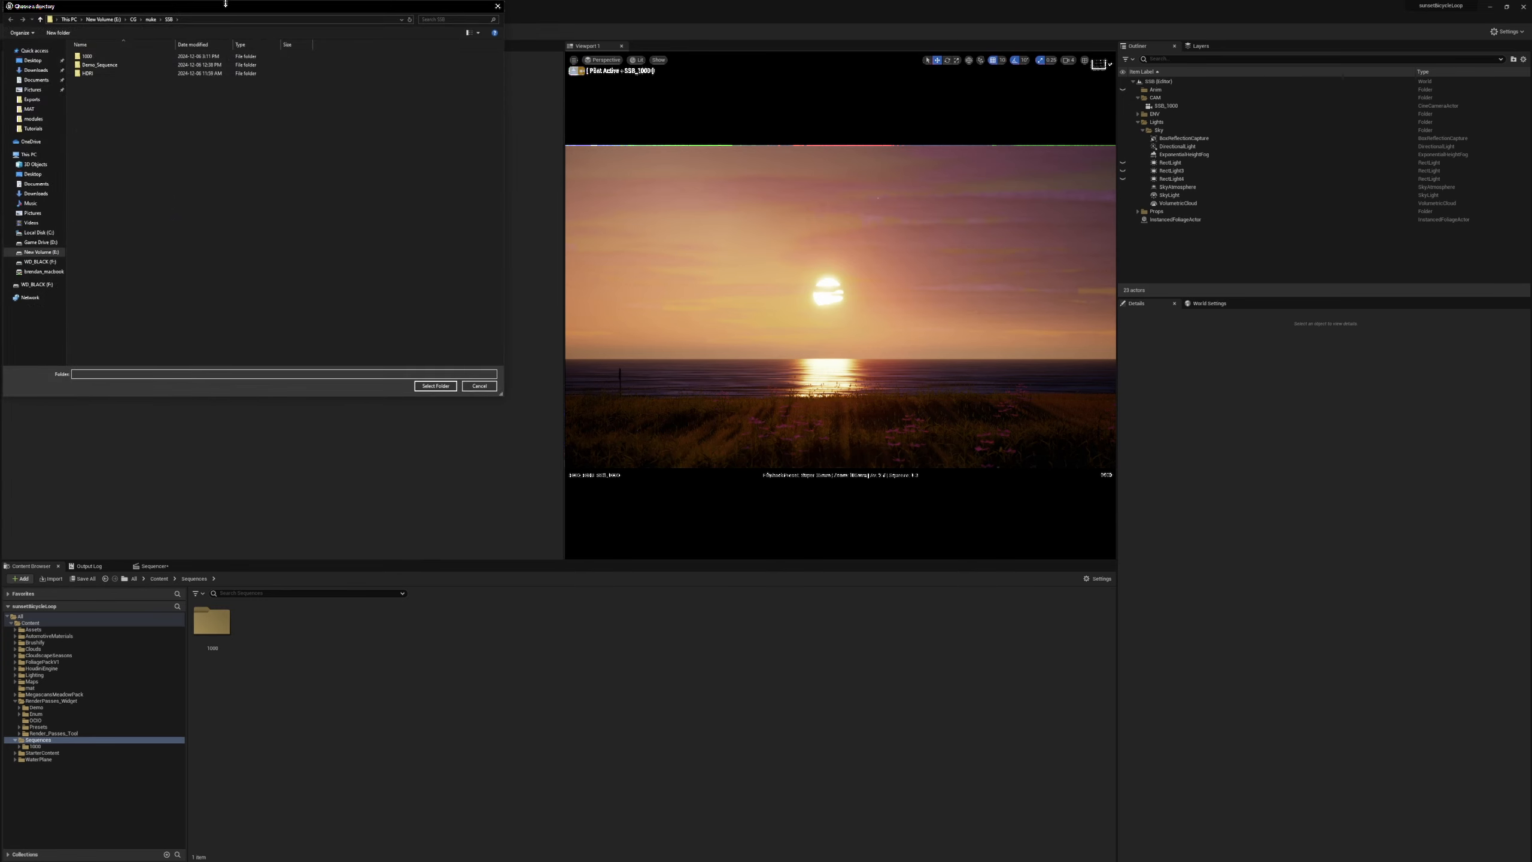
{"action": "double_click", "coordinate": [169, 73]}
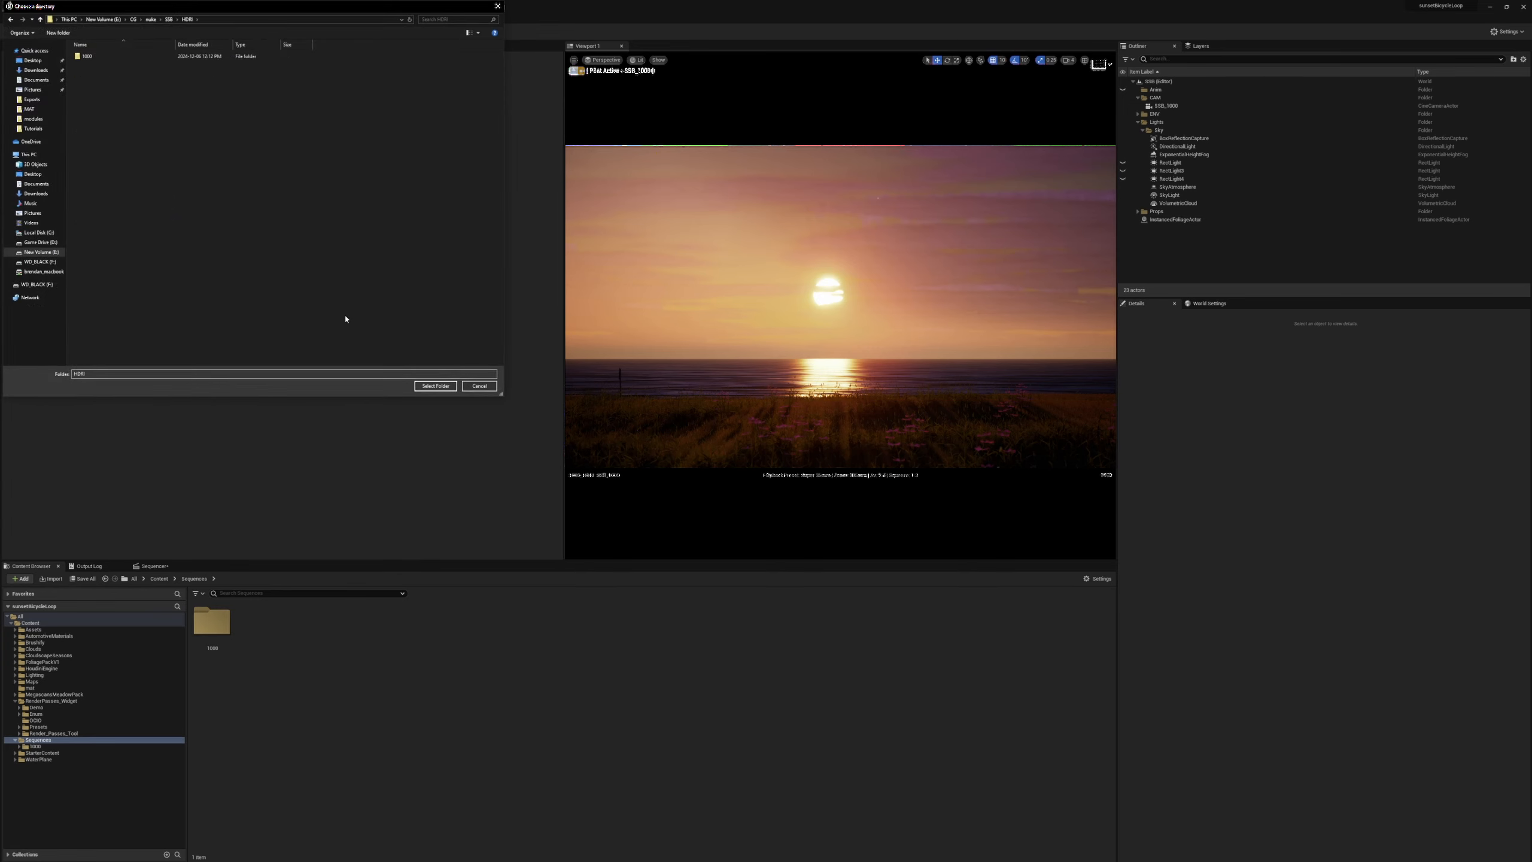
{"action": "left_click", "coordinate": [428, 388]}
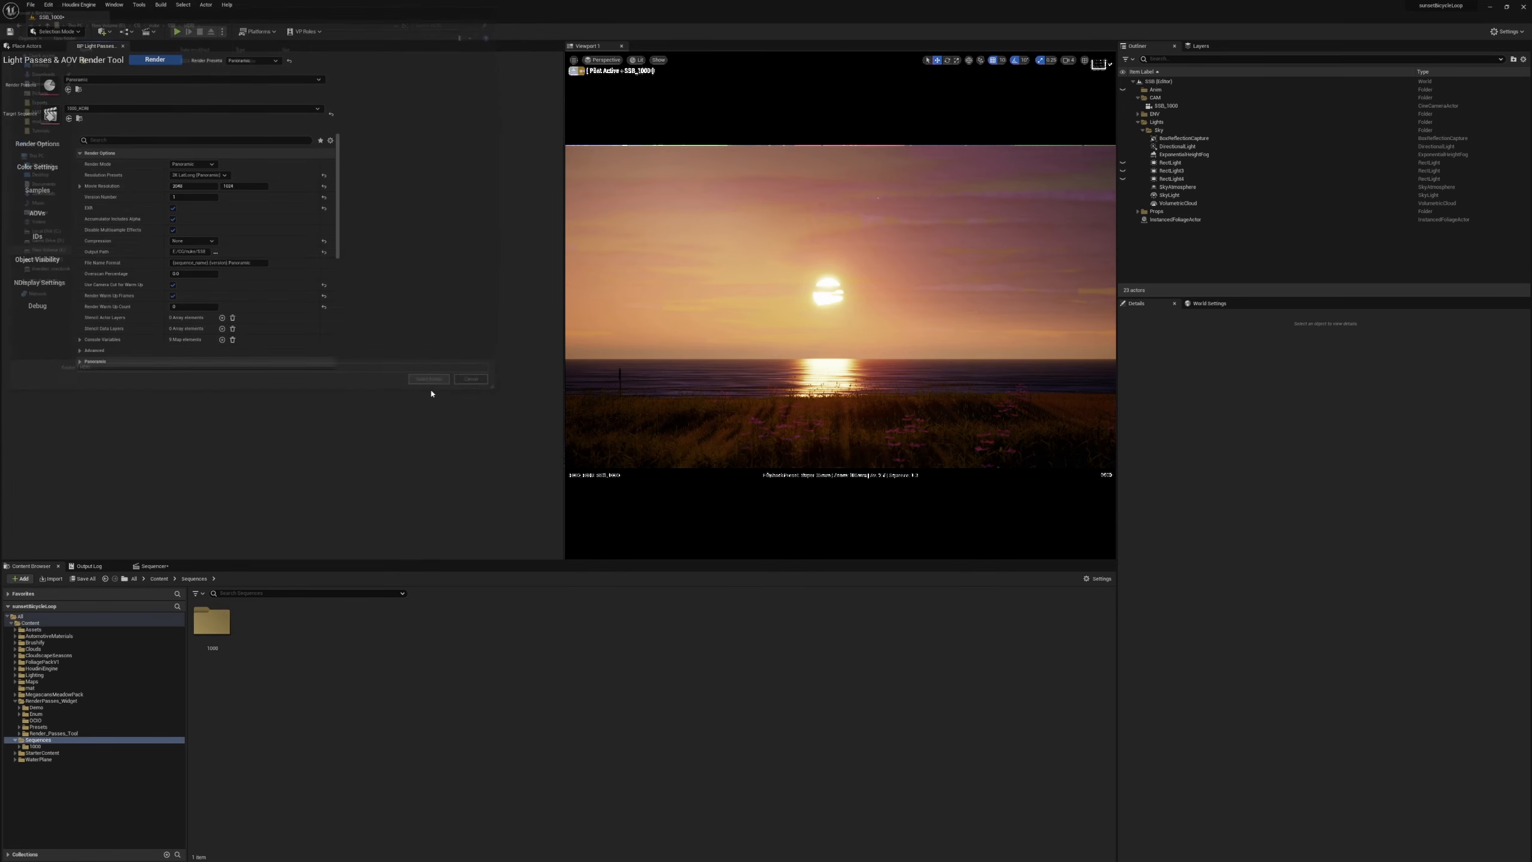
Set the render's version number to 2 and its compression to ZIP.
{"action": "left_click", "coordinate": [182, 197]}
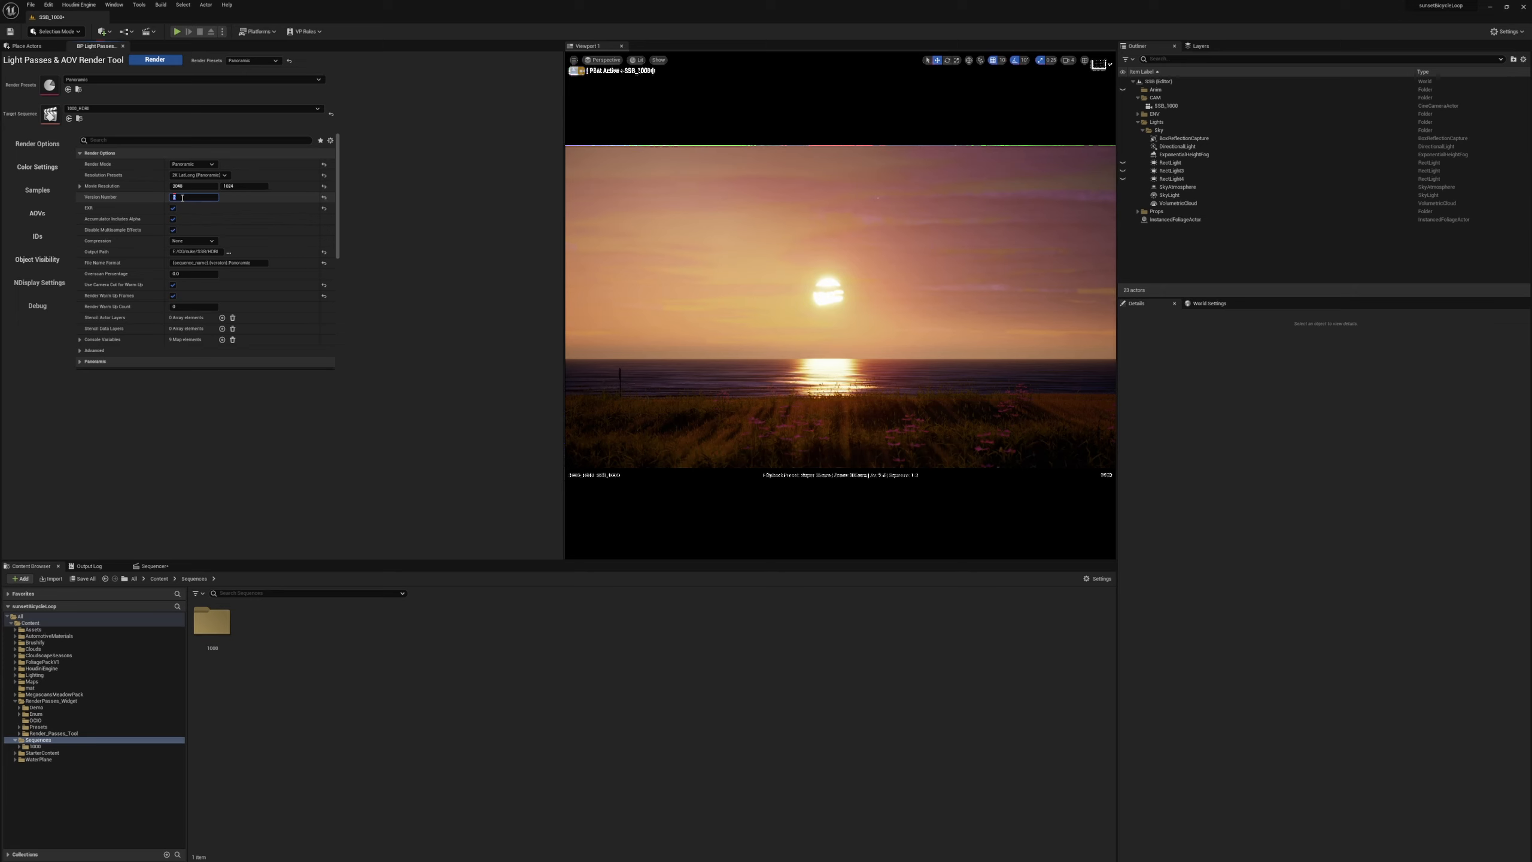
{"action": "key", "text": "Return"}
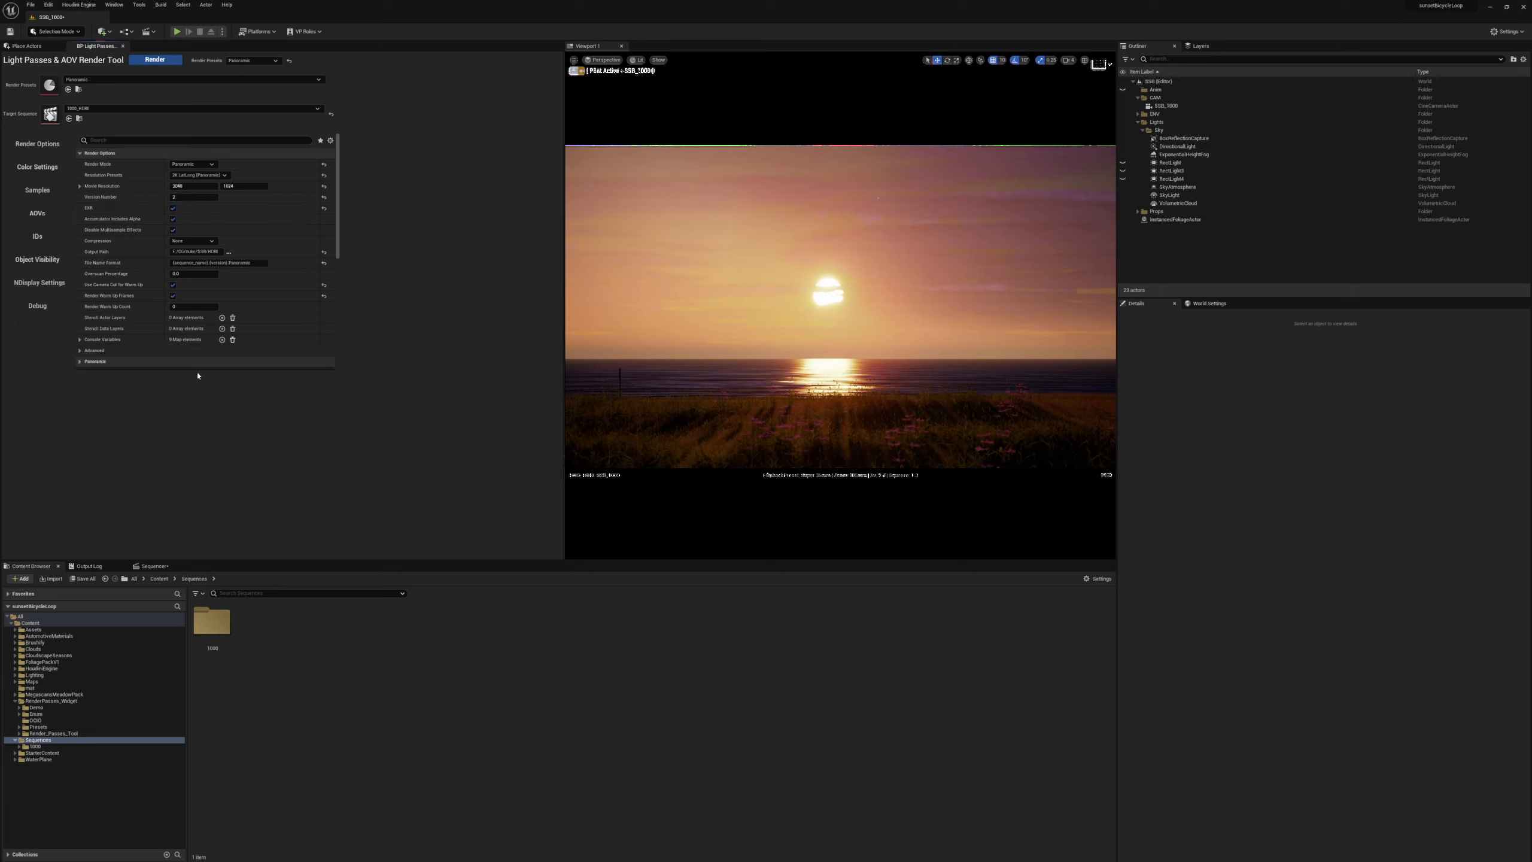
{"action": "left_click", "coordinate": [201, 242]}
{"action": "left_click", "coordinate": [194, 264]}
{"action": "left_click", "coordinate": [199, 241]}
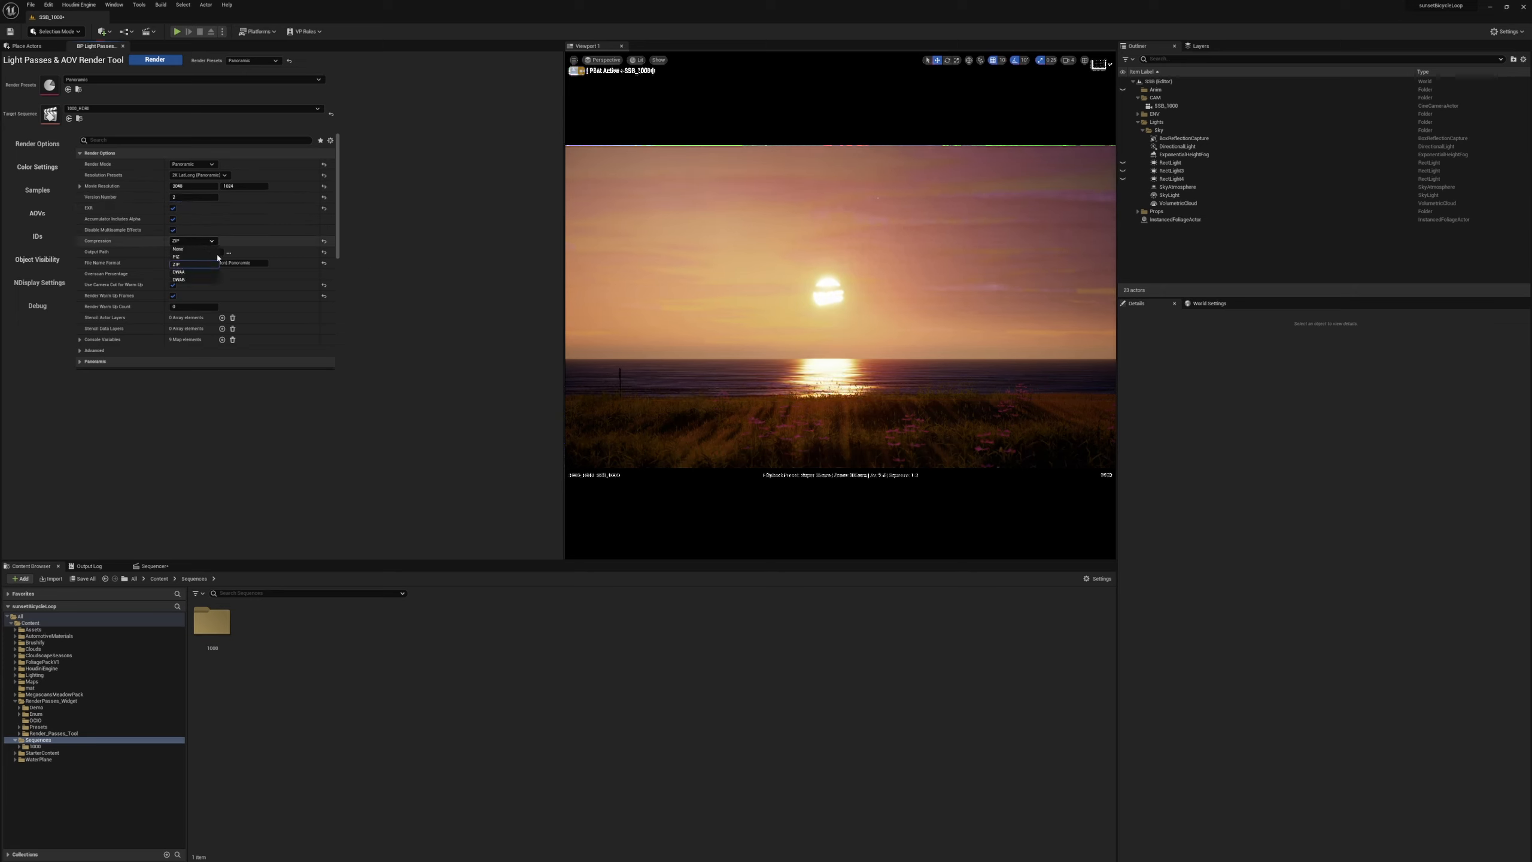
{"action": "left_click", "coordinate": [203, 265]}
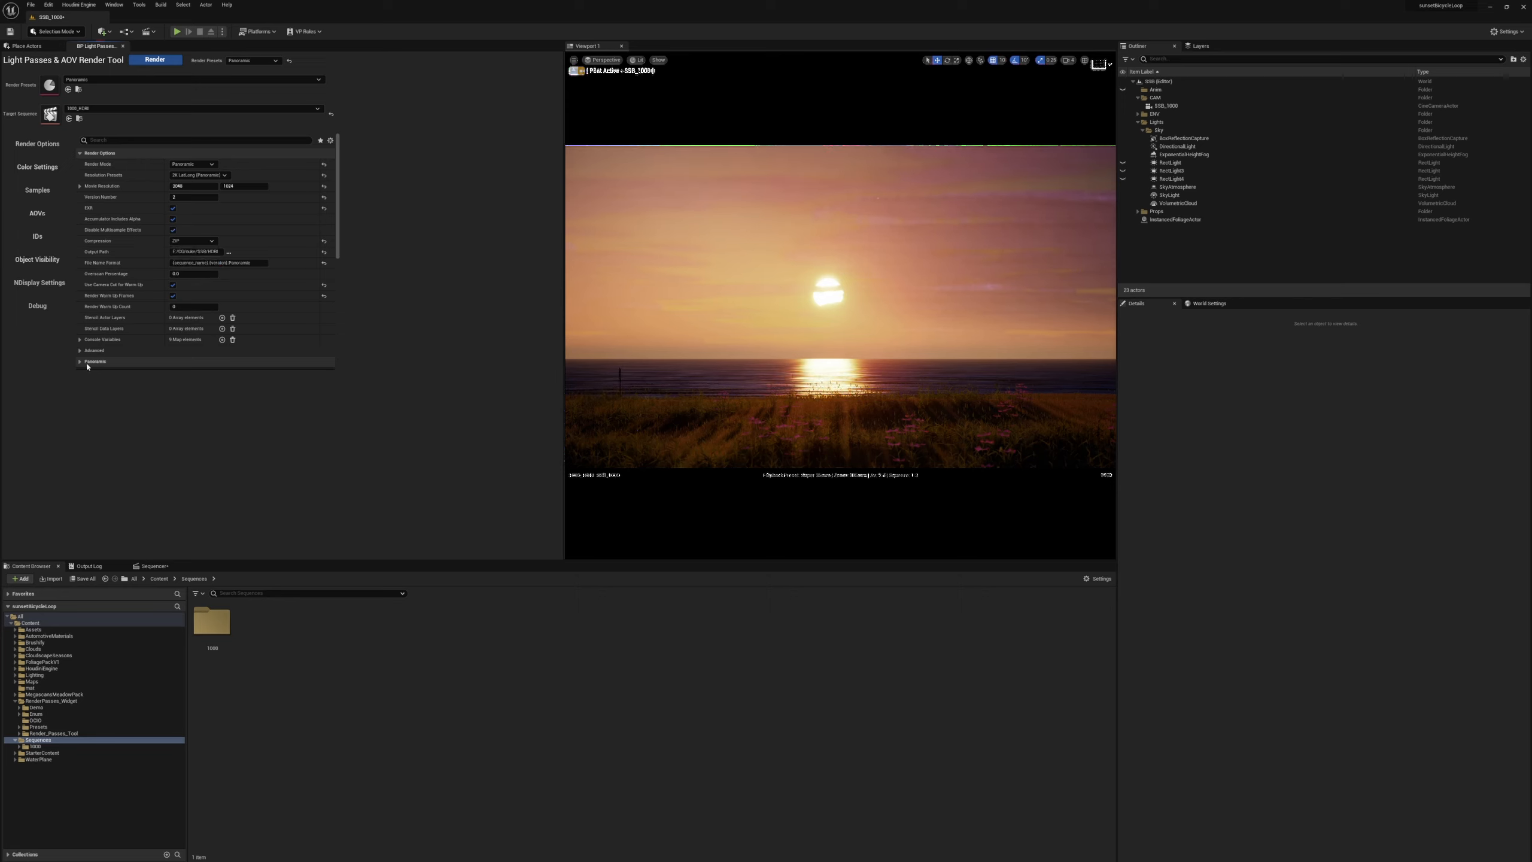
Review the Panoramic options, including the horizontal and vertical steps and field of view, and collapse them again.
{"action": "scroll", "coordinate": [96, 350], "scroll_direction": "down", "scroll_amount": 3}
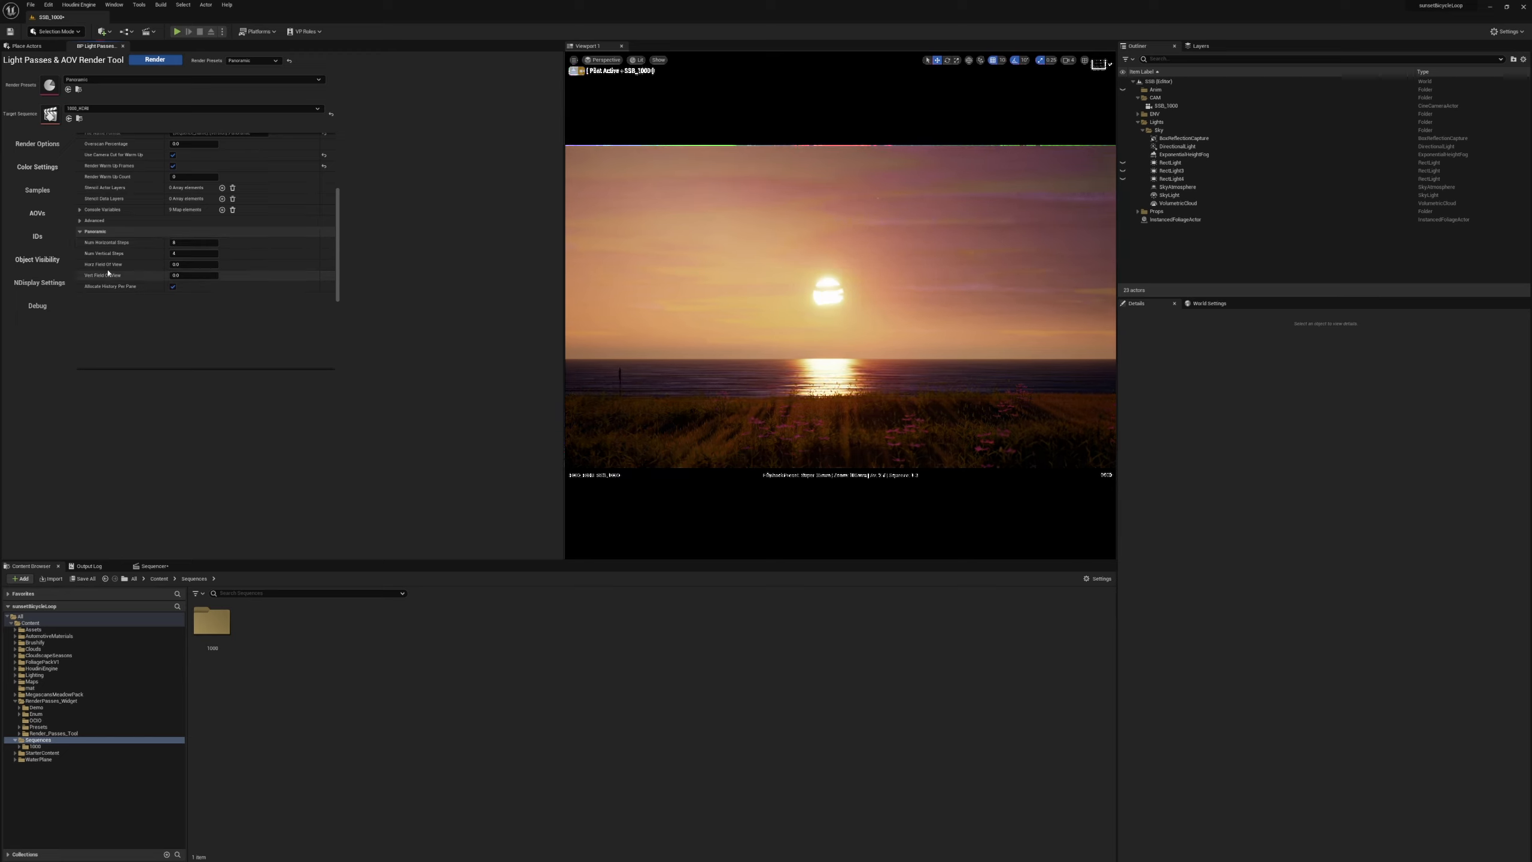
{"action": "left_click", "coordinate": [133, 232]}
{"action": "scroll", "coordinate": [139, 254], "scroll_direction": "up", "scroll_amount": 4}
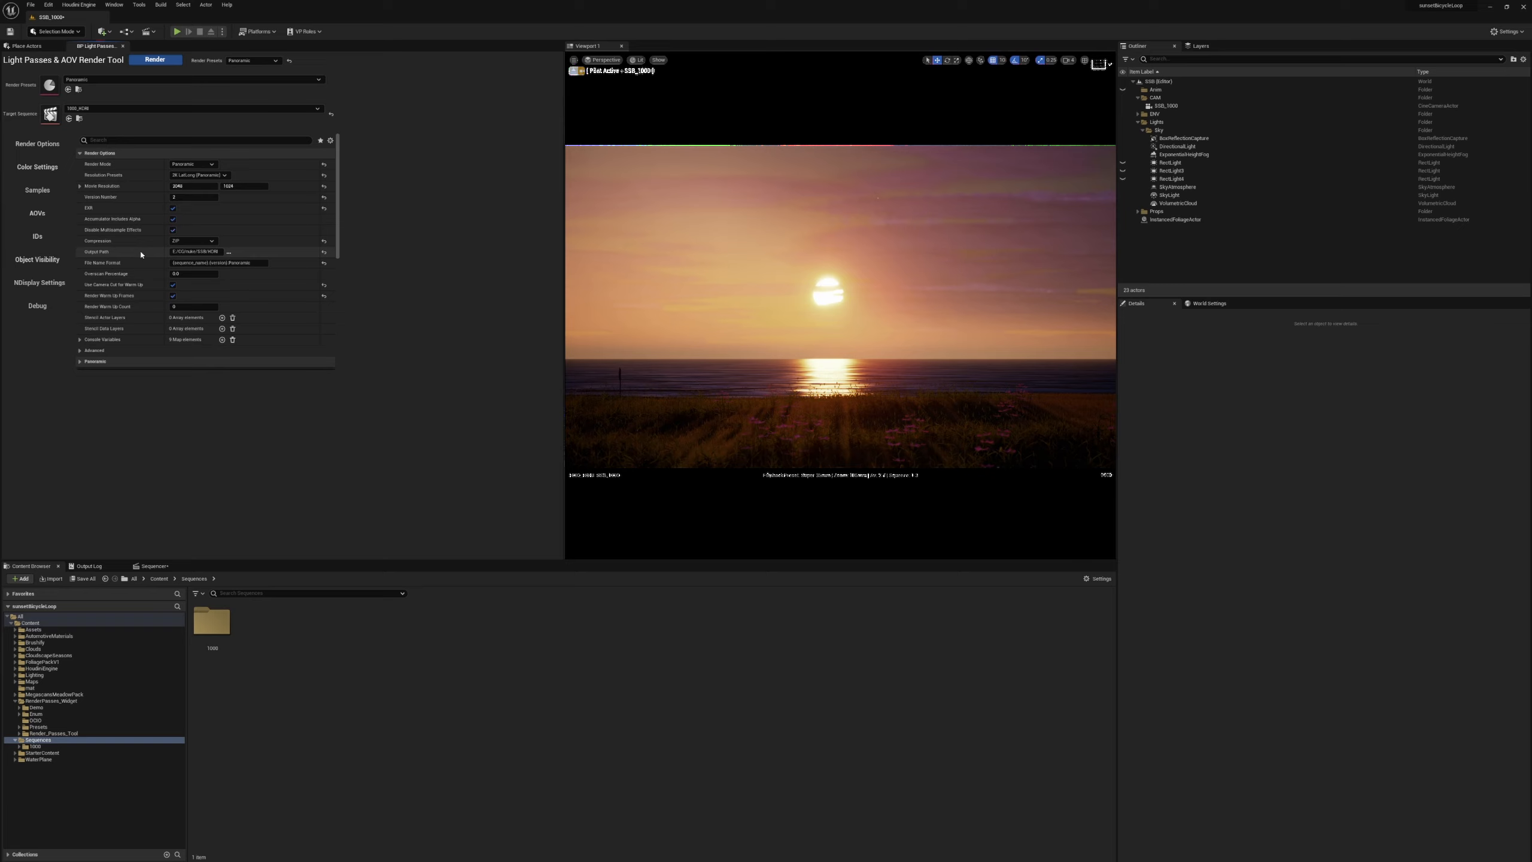
Search the Project Settings for "alpha" to check the post-processing alpha channel support option.
{"action": "left_click", "coordinate": [49, 4]}
{"action": "left_click", "coordinate": [75, 122]}
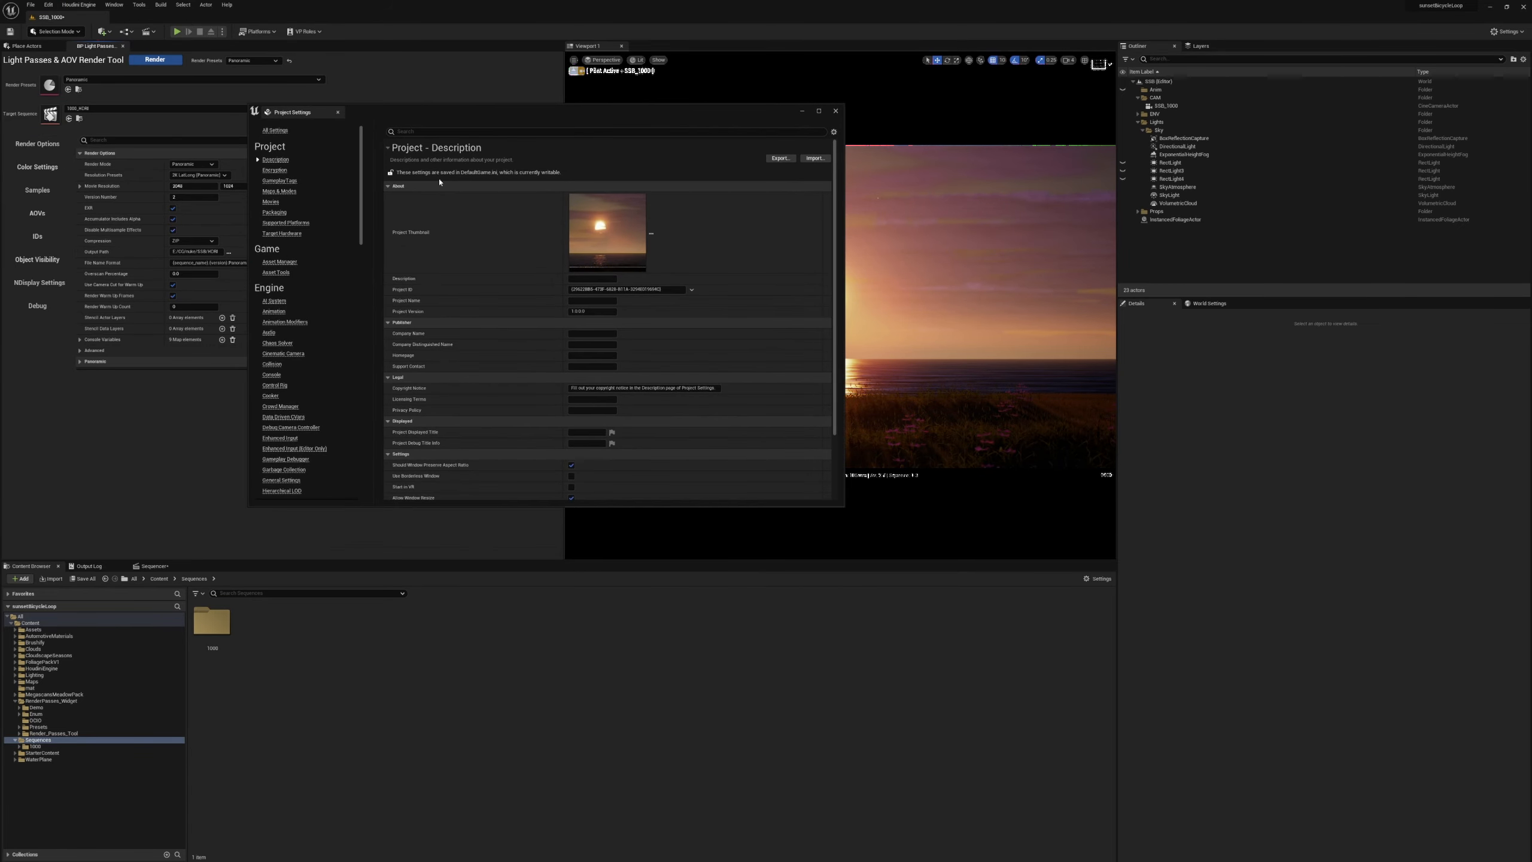
{"action": "left_click", "coordinate": [406, 132]}
{"action": "type", "text": "alph"}
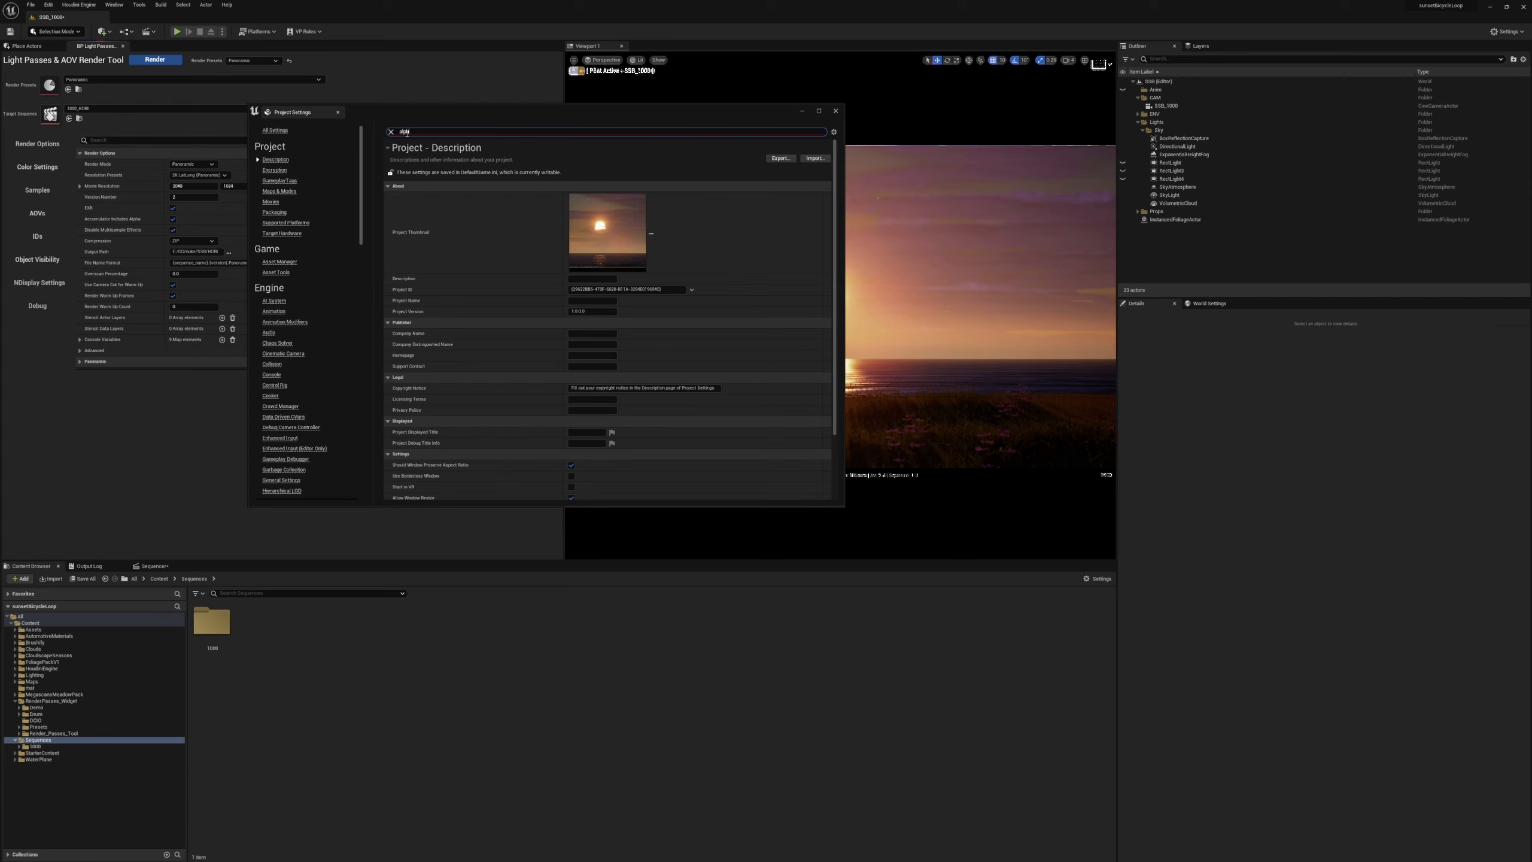
{"action": "type", "text": "a"}
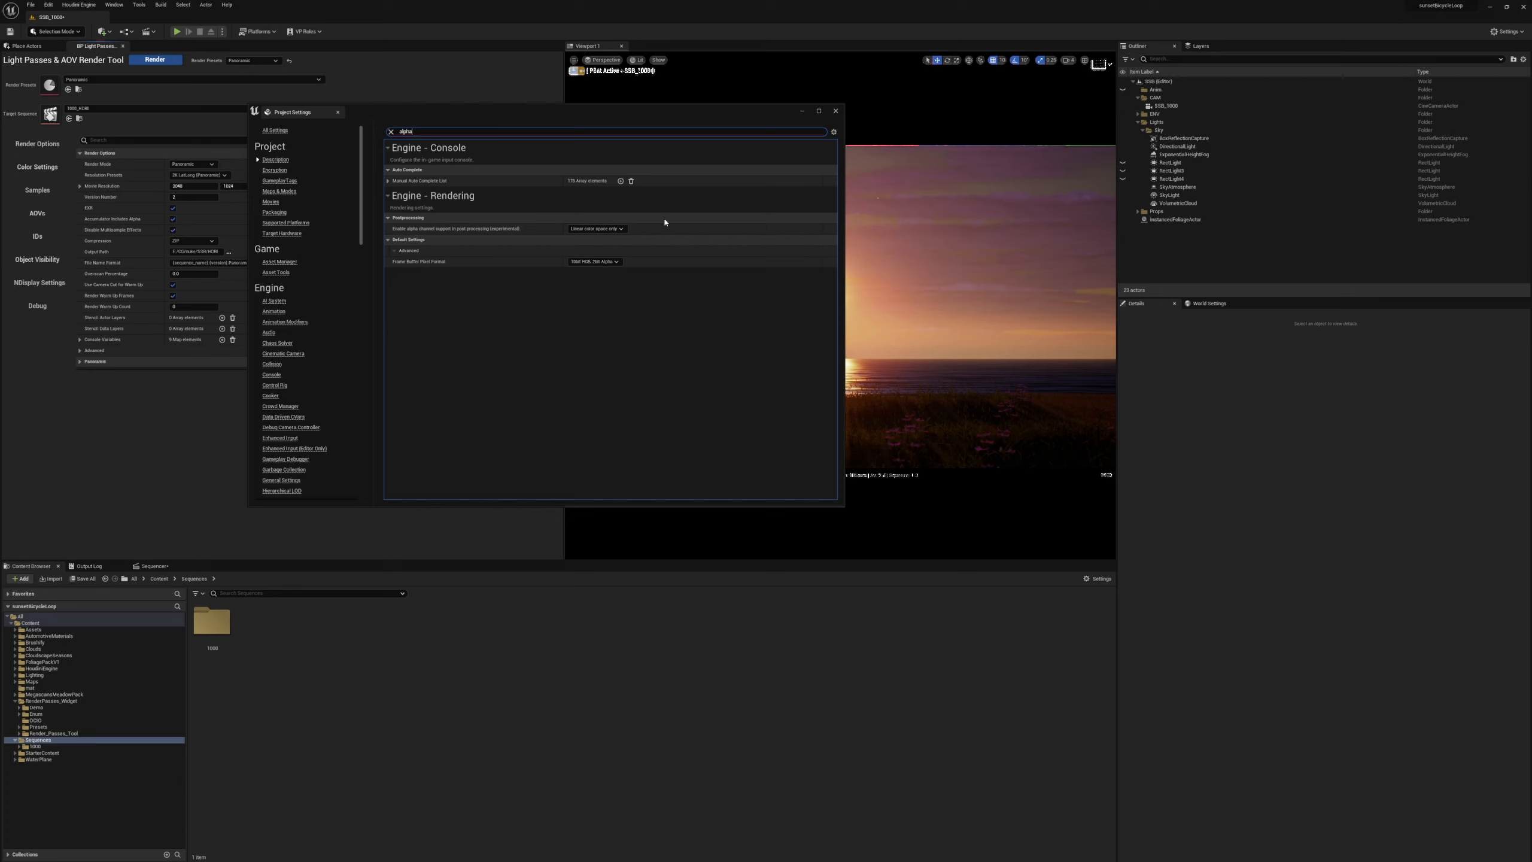
{"action": "left_click", "coordinate": [836, 111]}
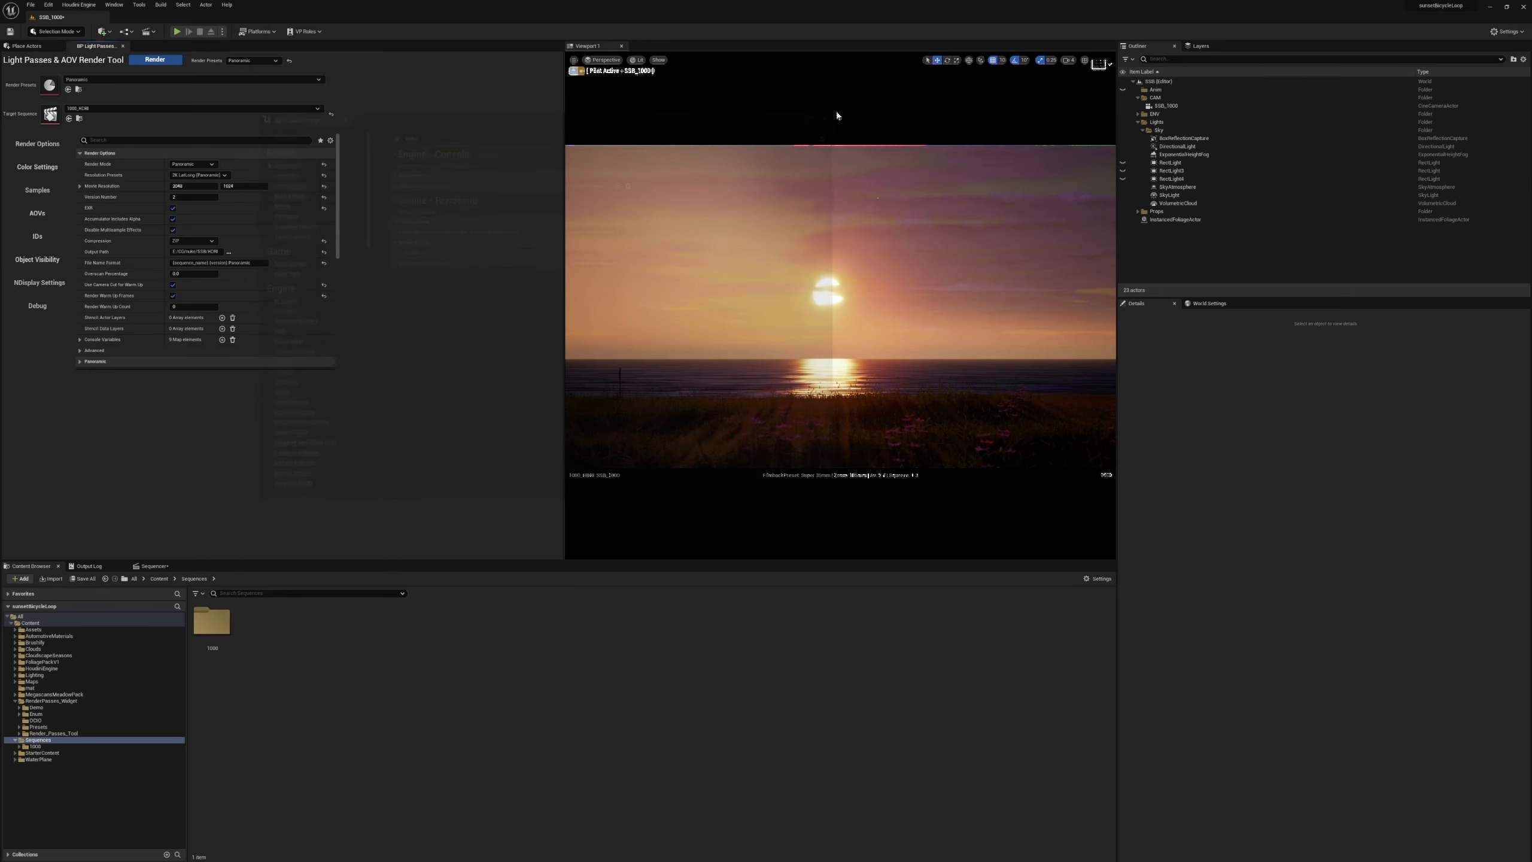
Check the Crypto ID settings, turn off the Emission AOV and collapse the Tech AOVs section.
{"action": "left_click", "coordinate": [38, 238]}
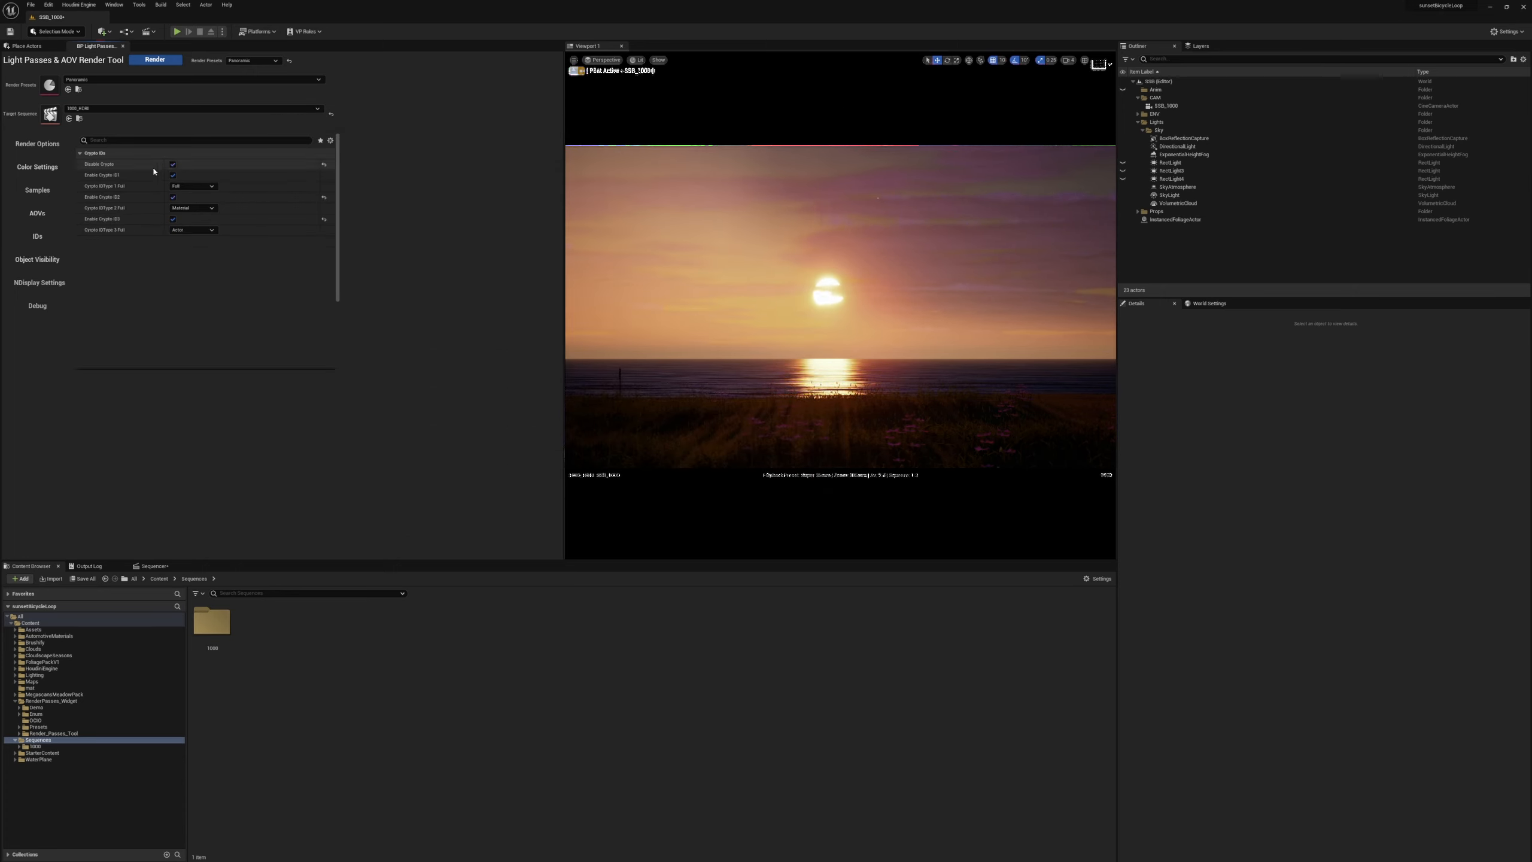
{"action": "left_click", "coordinate": [37, 213]}
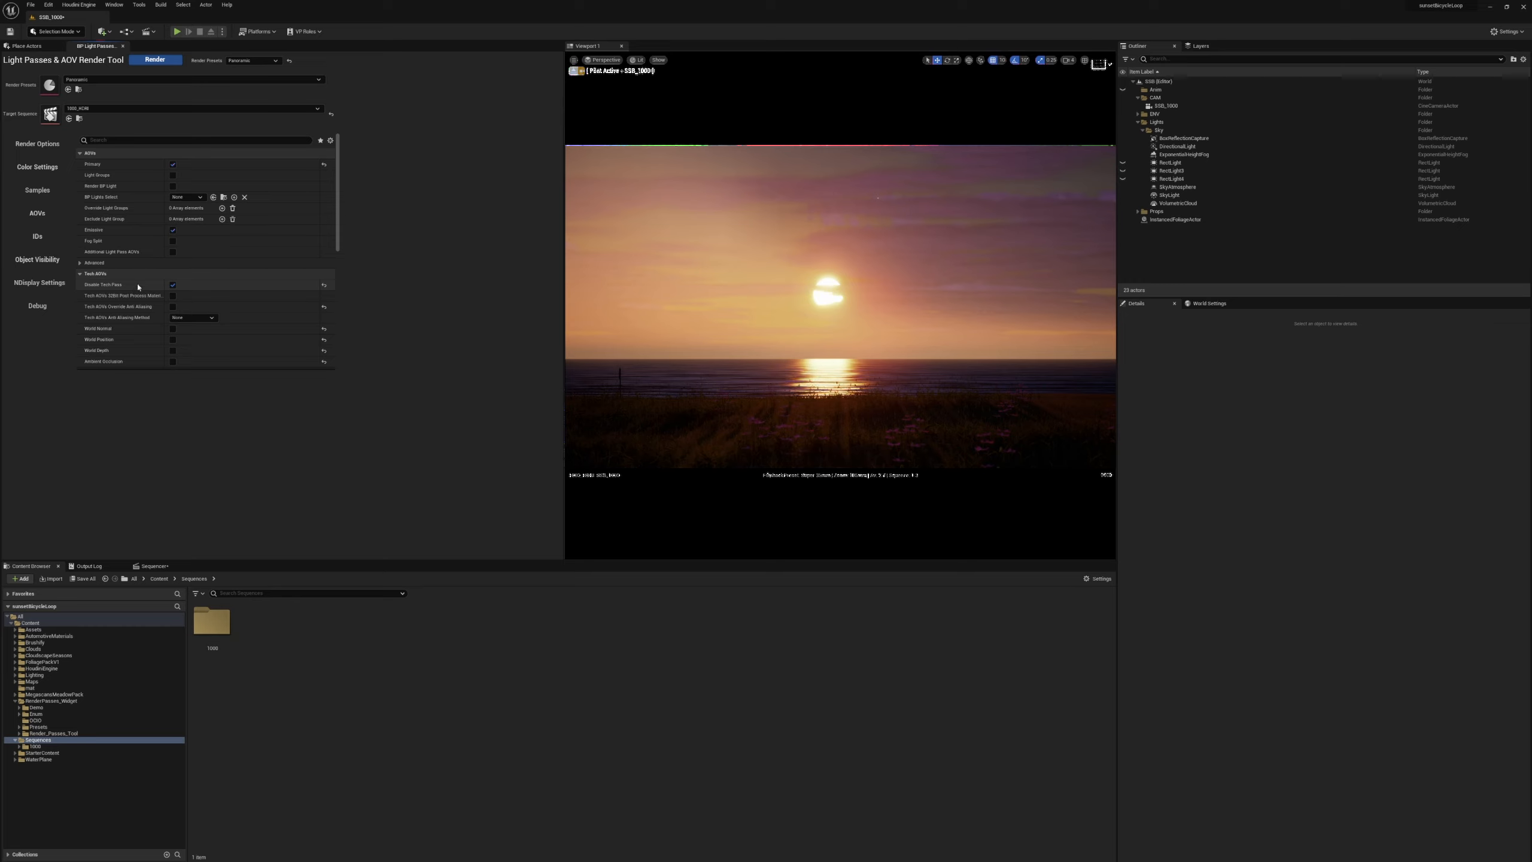
{"action": "left_click", "coordinate": [172, 230]}
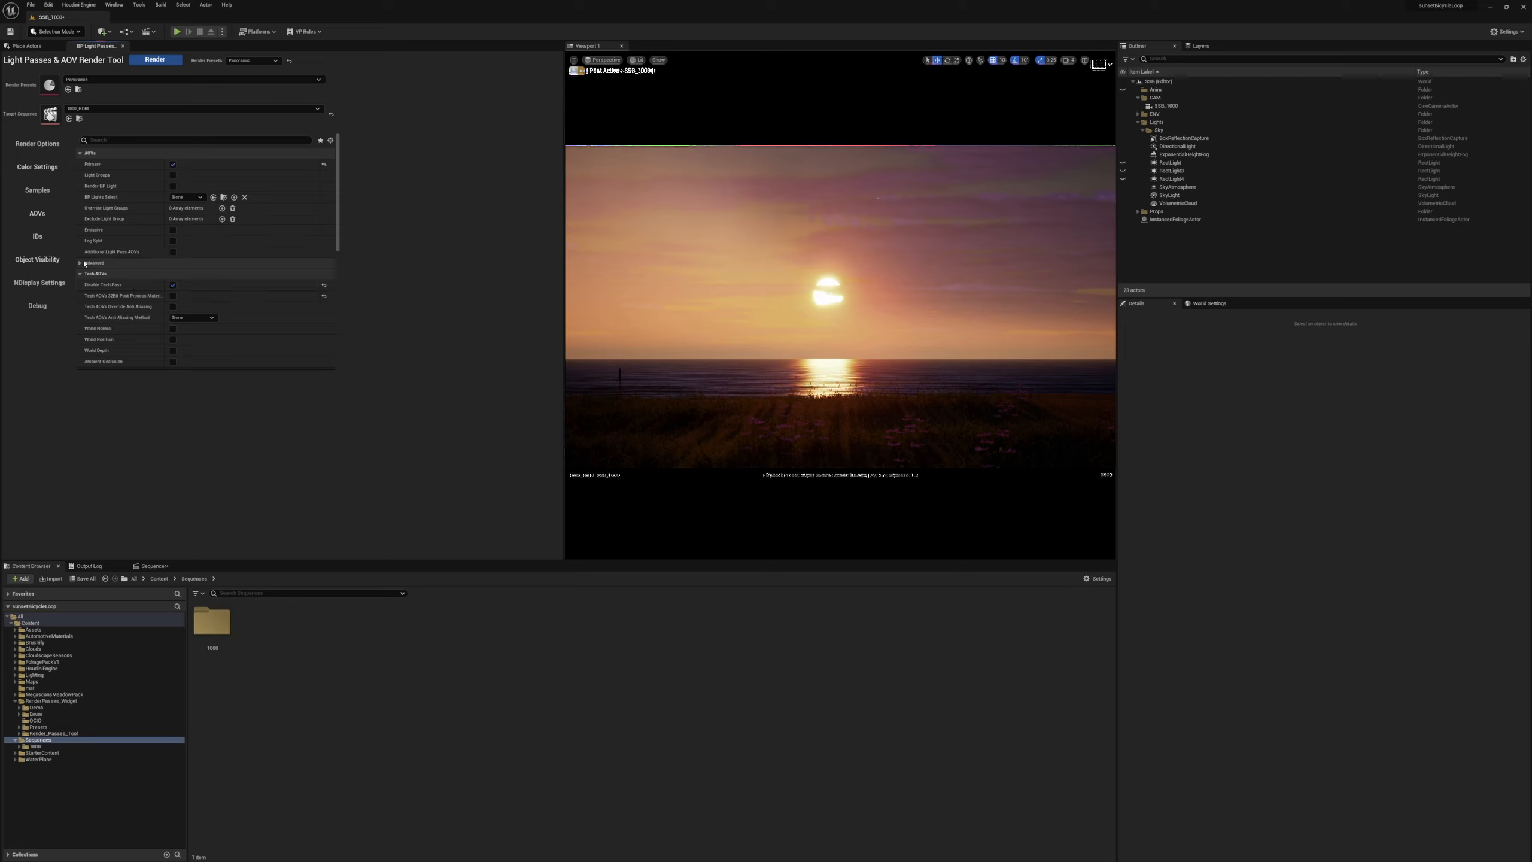
{"action": "left_click", "coordinate": [80, 273]}
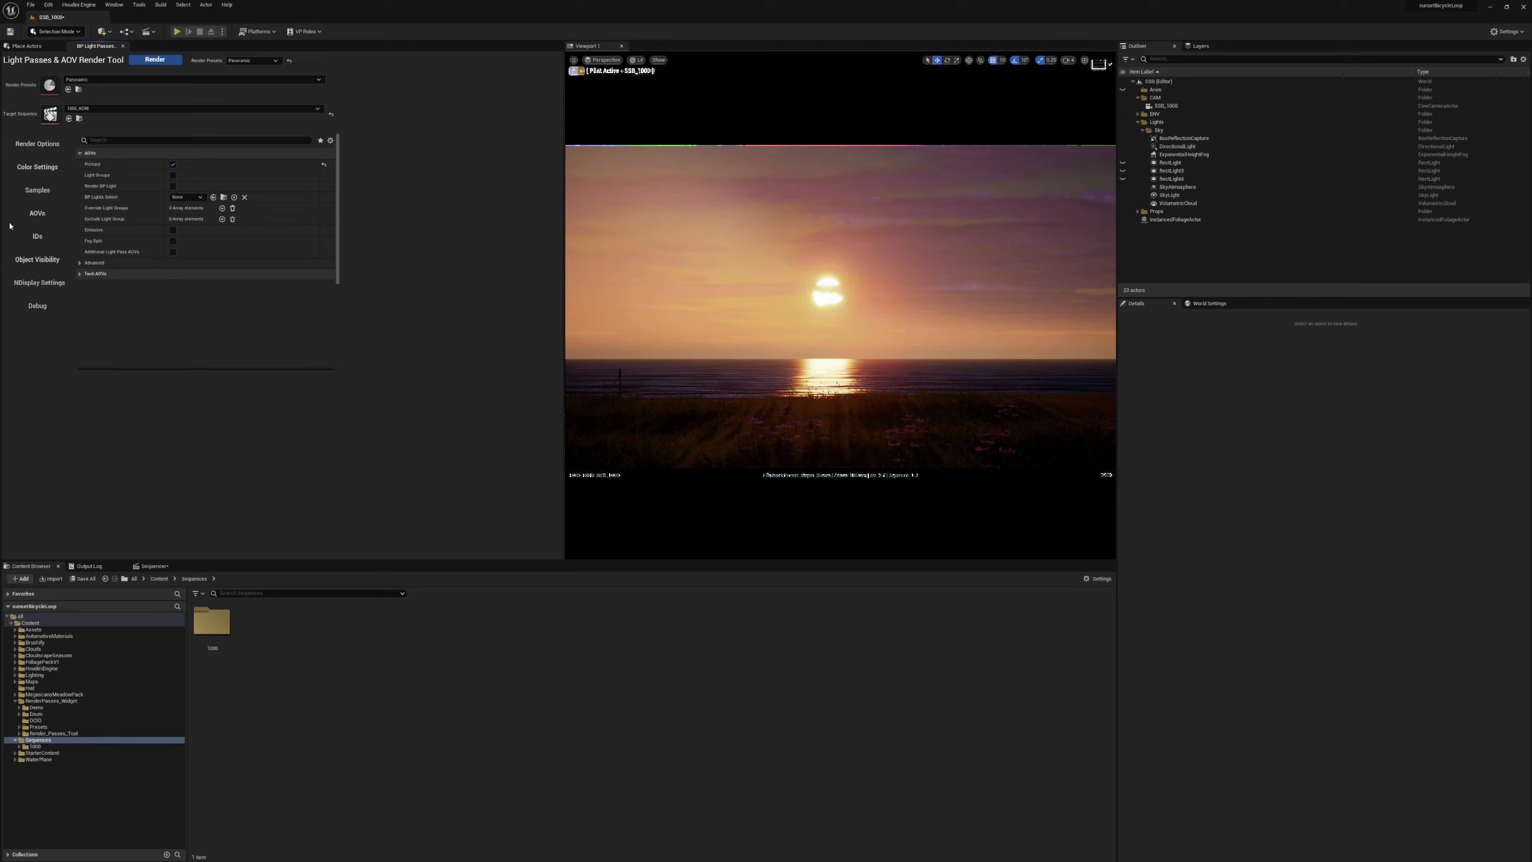
Set the temporal sample count to 8 and enable Override Anti-Aliasing in the sampling settings.
{"action": "left_click", "coordinate": [36, 194]}
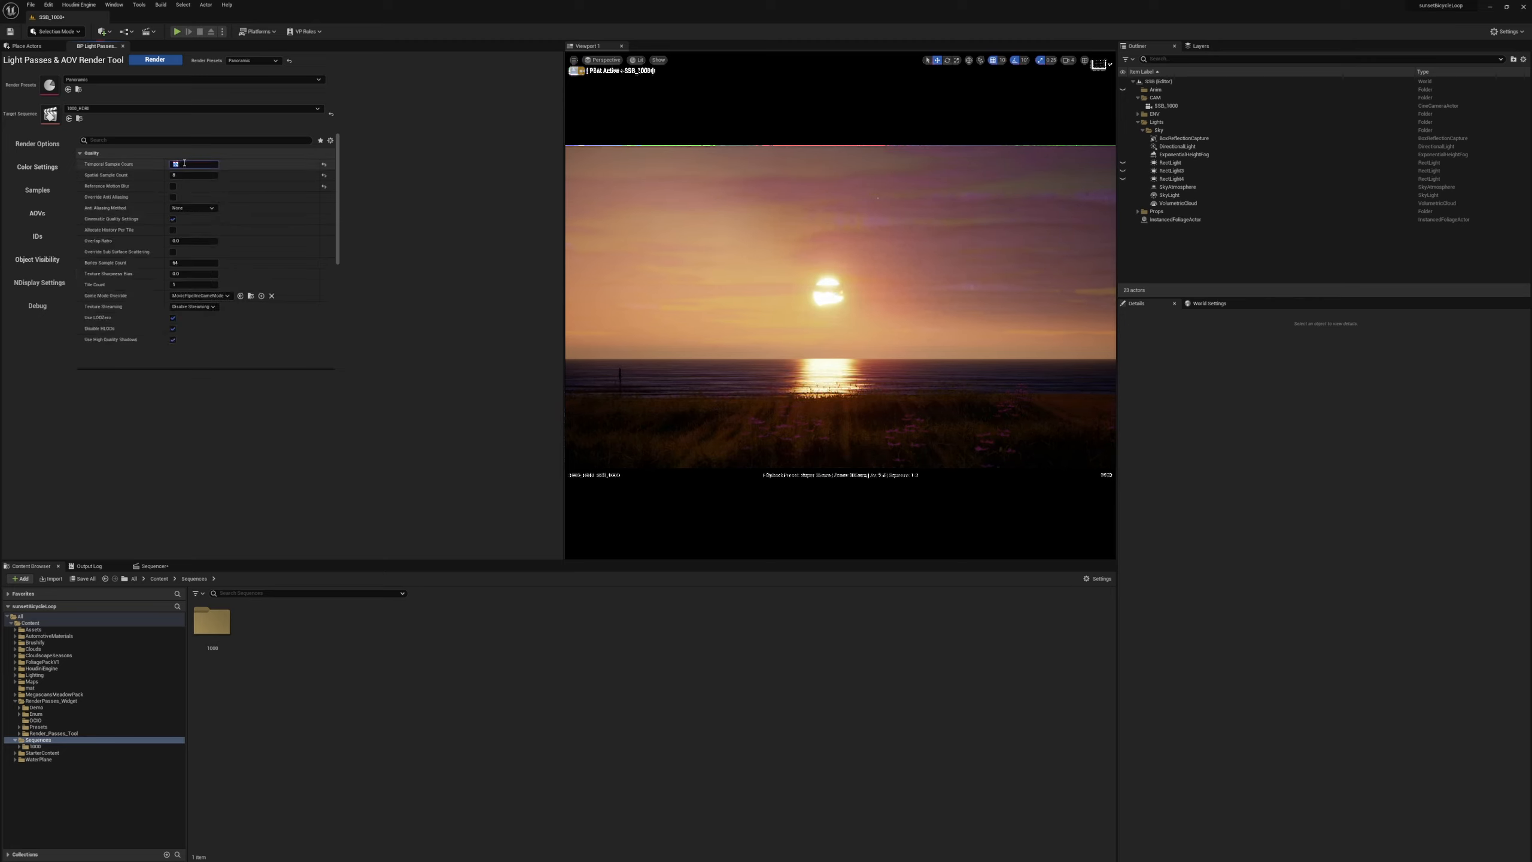
{"action": "key", "text": "Tab"}
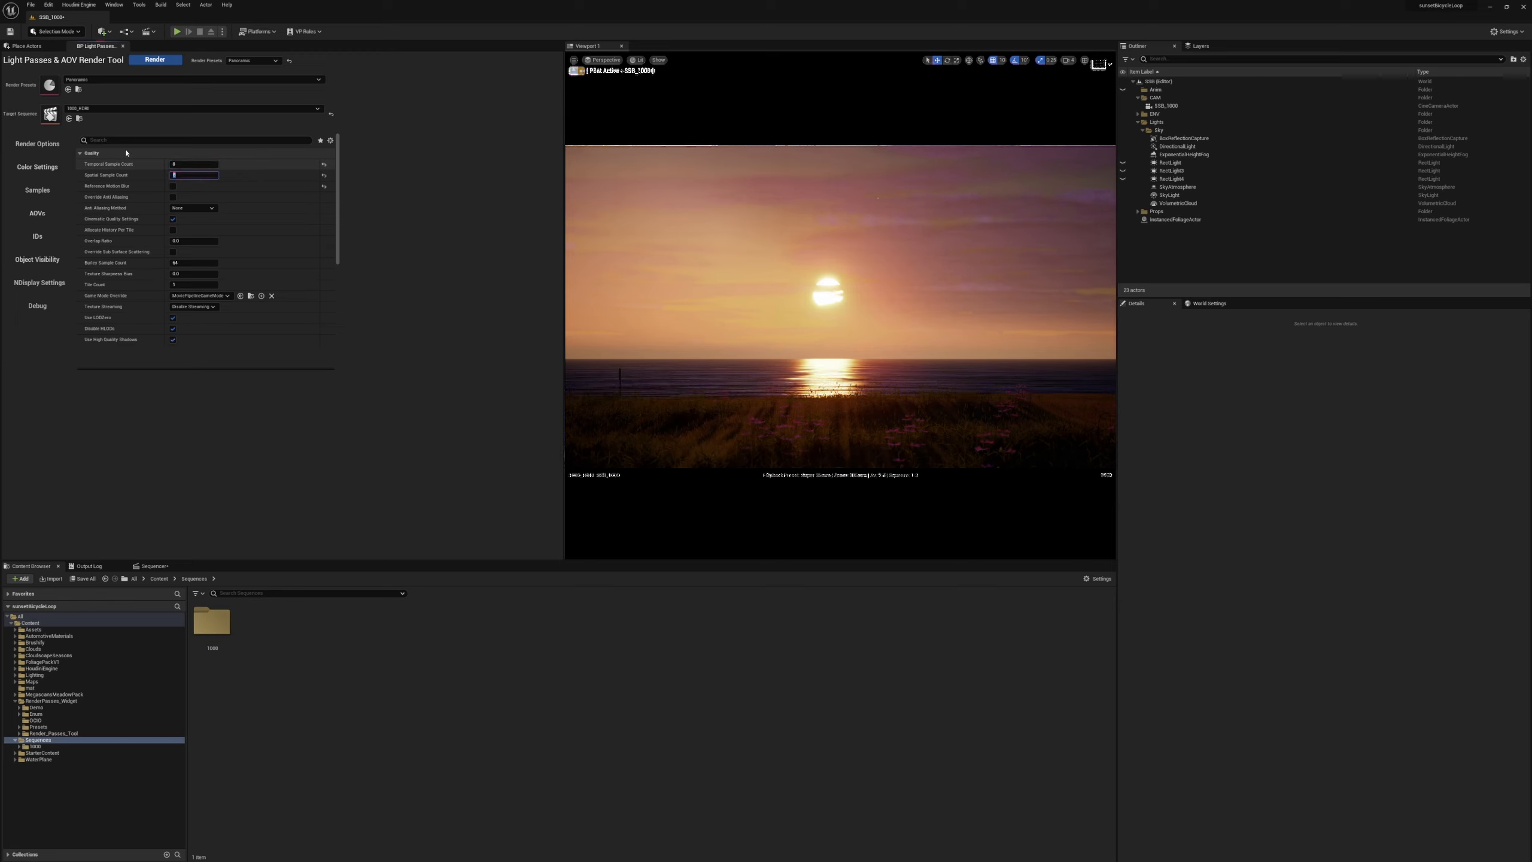
{"action": "left_click", "coordinate": [173, 197]}
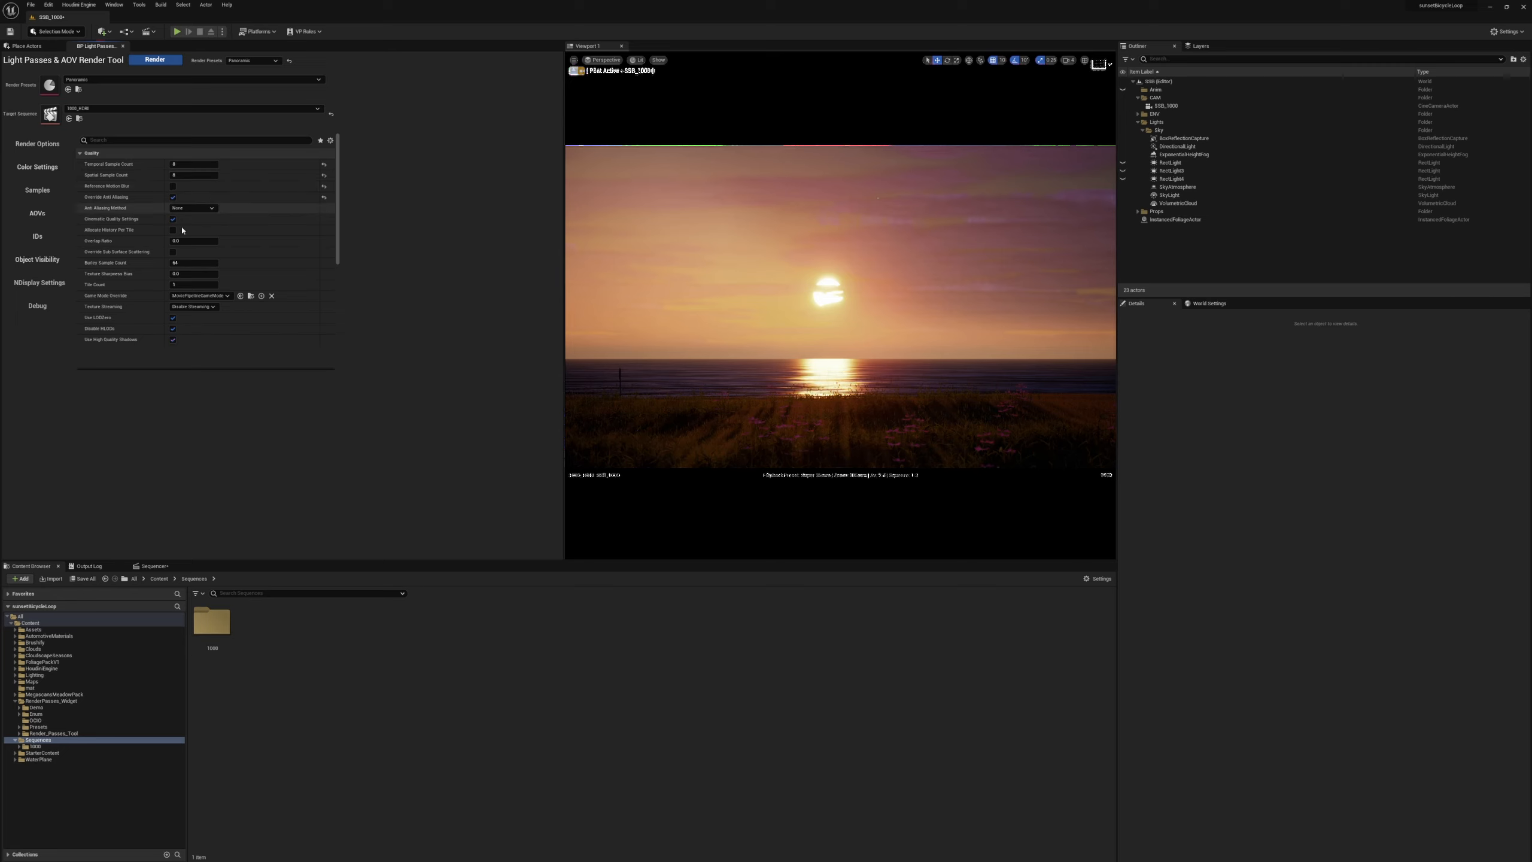
Check the OCIO color settings and file name format, and start the panoramic render of 1000_HDRI.
{"action": "left_click", "coordinate": [40, 169]}
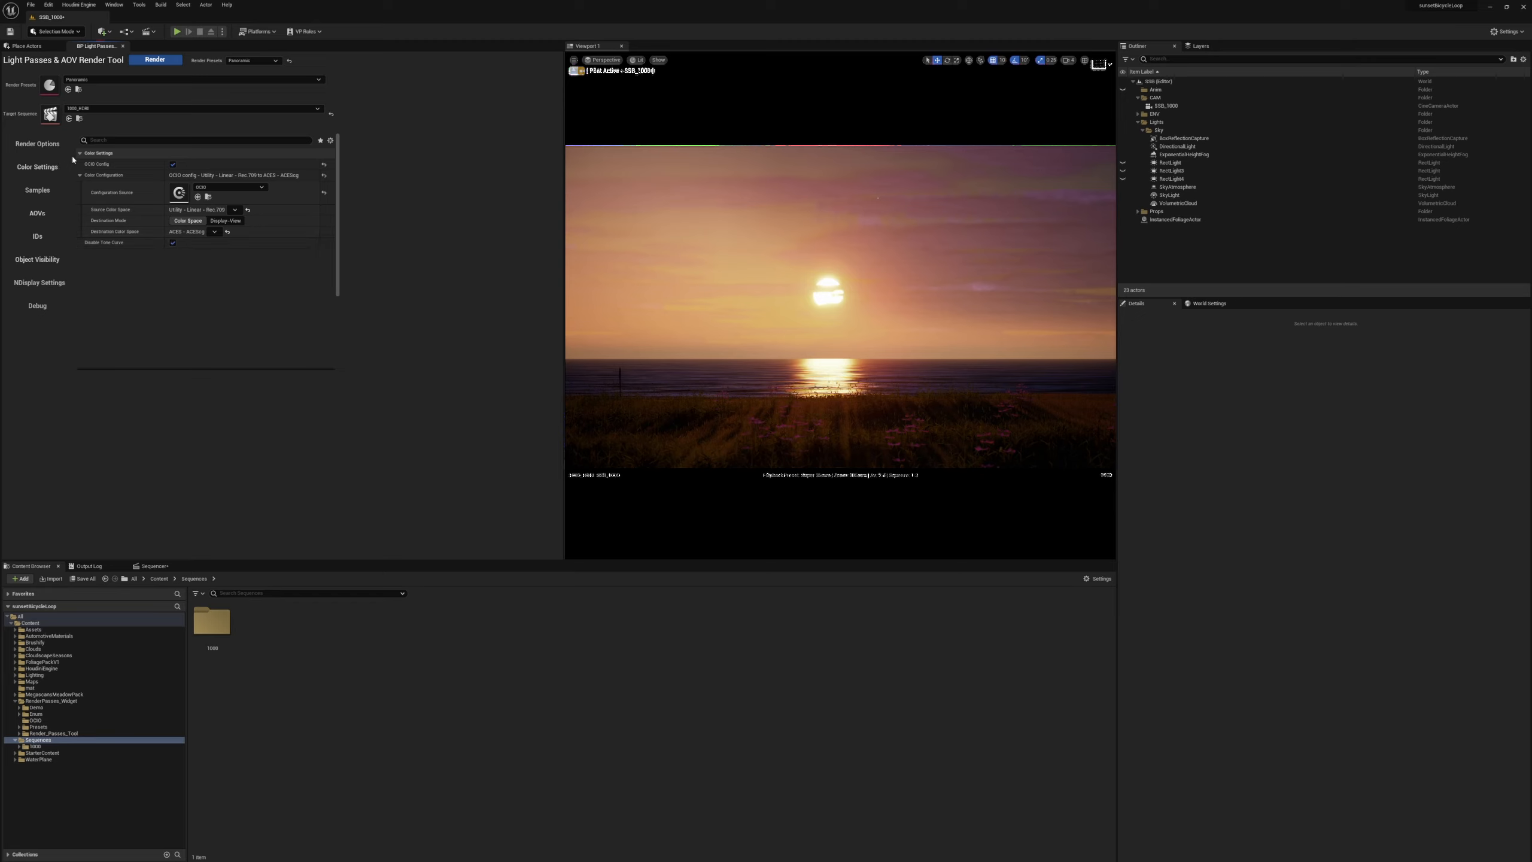
{"action": "left_click", "coordinate": [38, 144]}
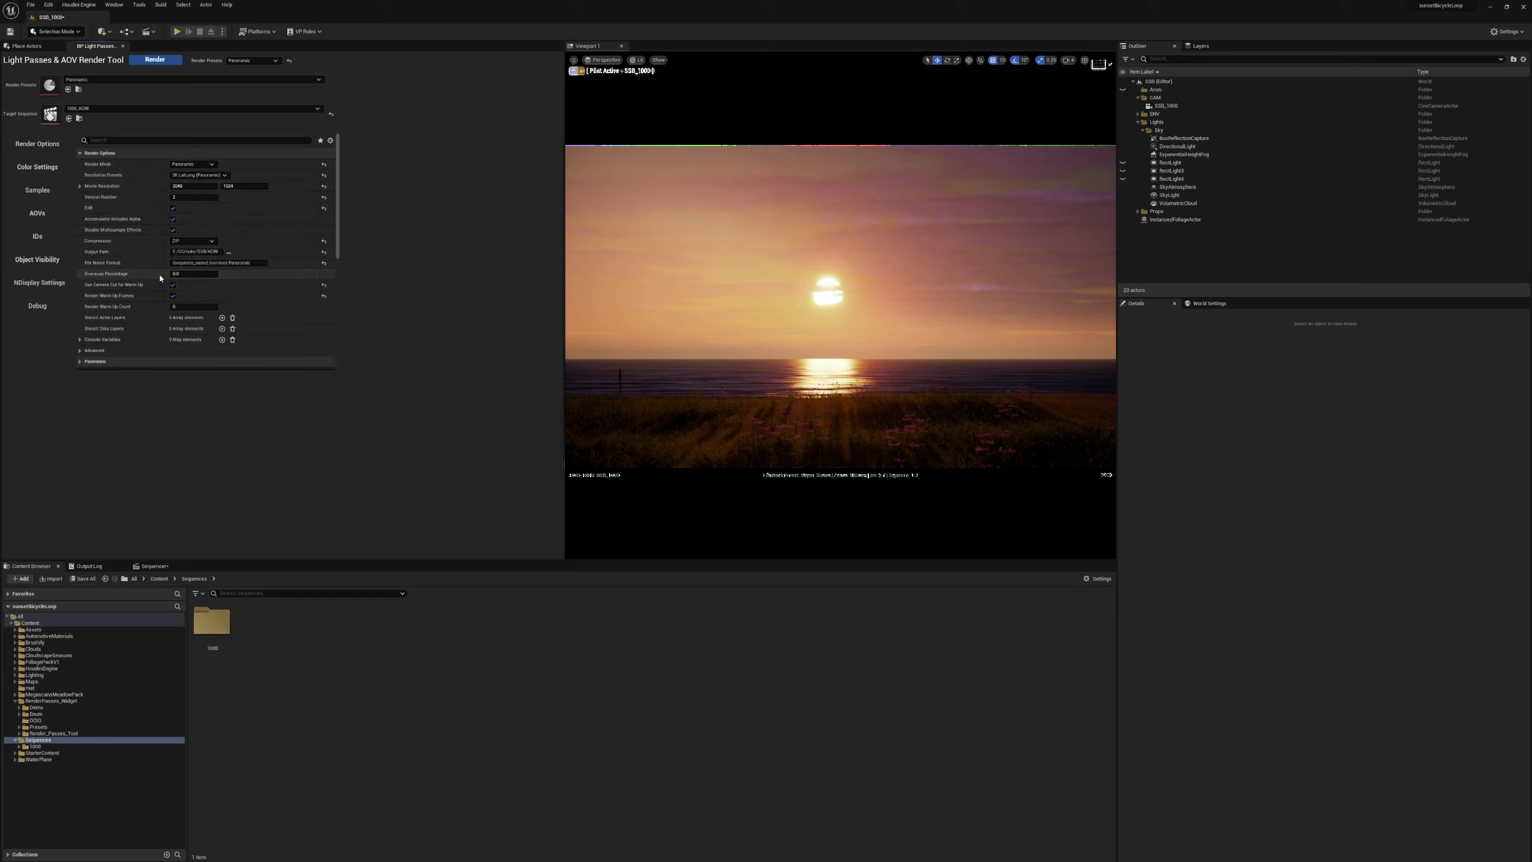
{"action": "left_click_drag", "start_coordinate": [250, 264], "coordinate": [228, 270]}
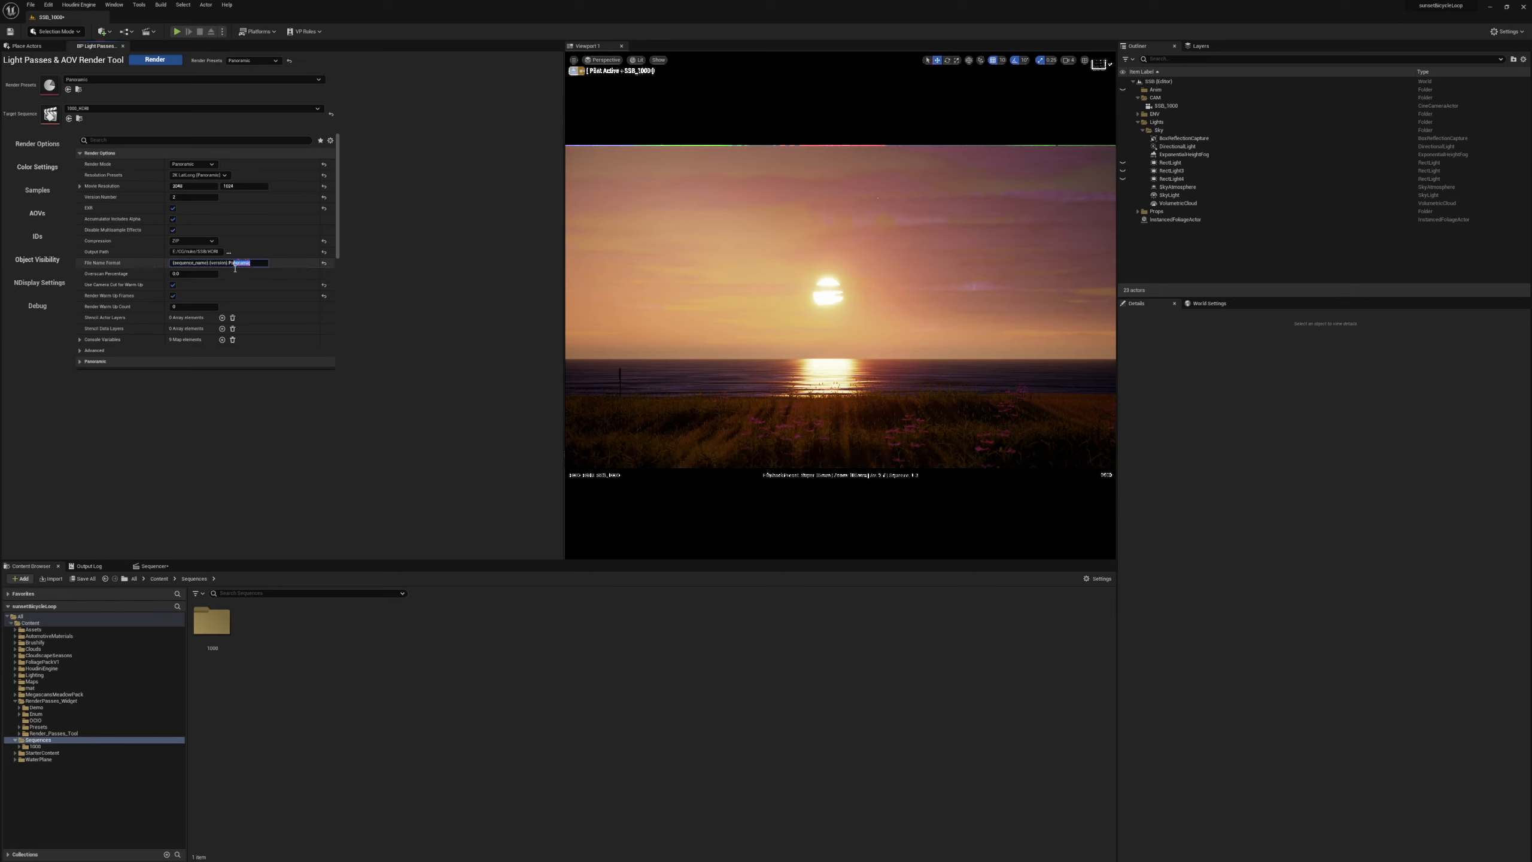
{"action": "left_click", "coordinate": [404, 245]}
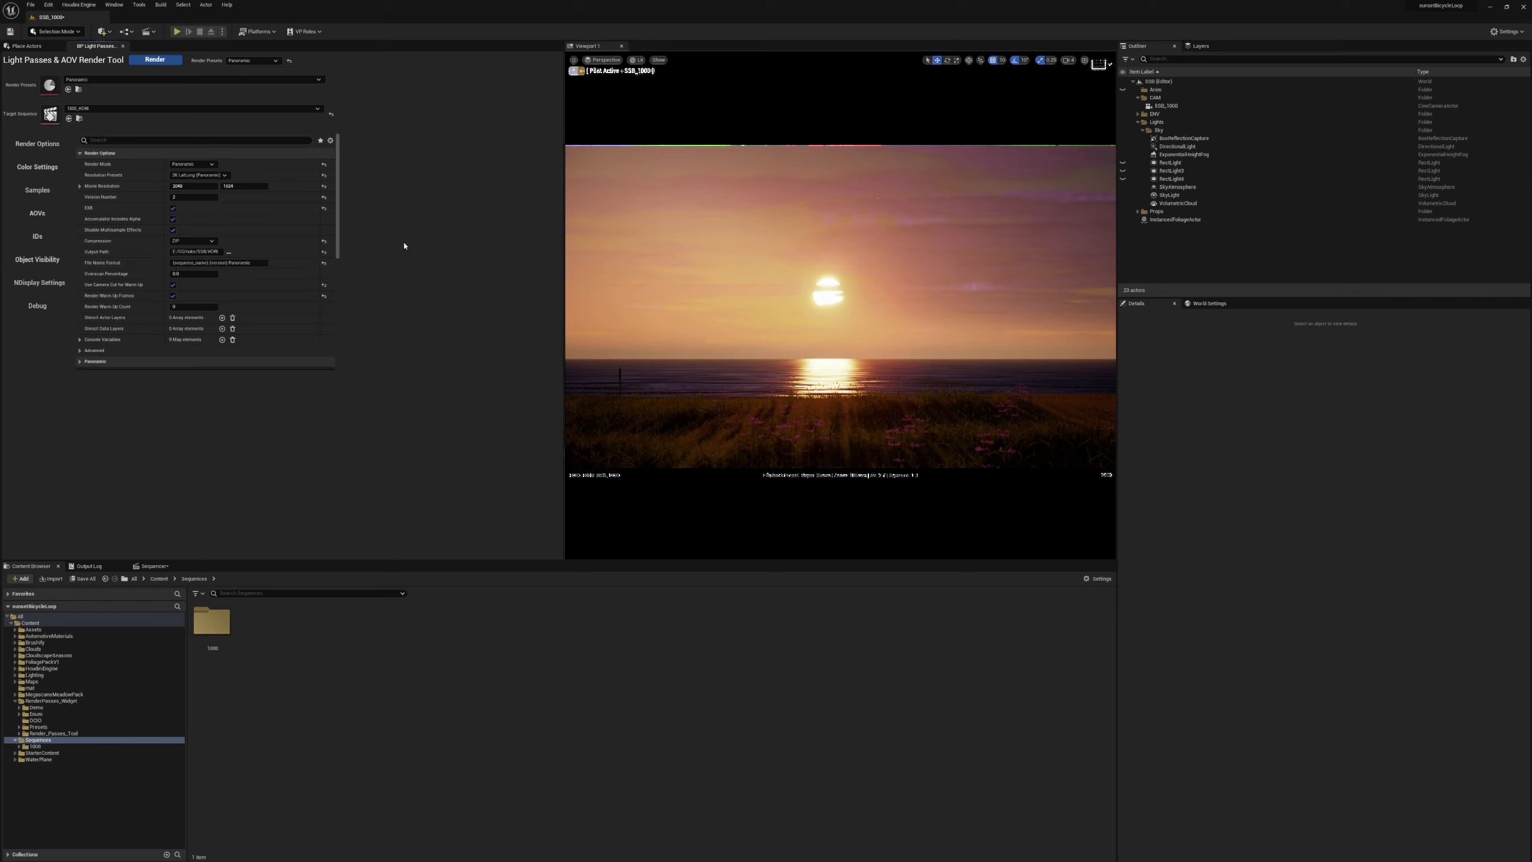
{"action": "left_click", "coordinate": [174, 62]}
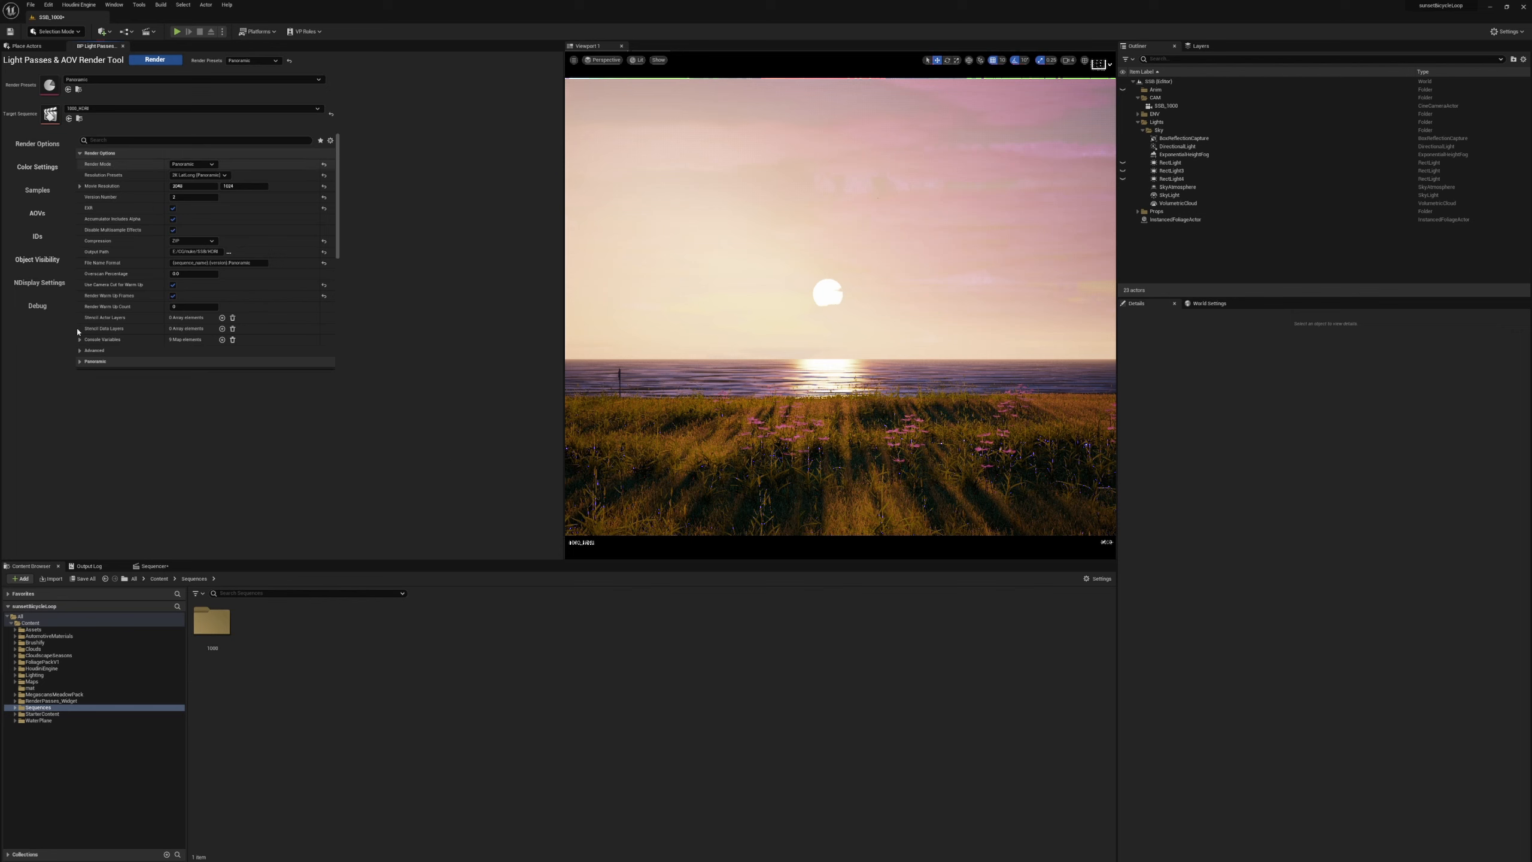
Expand the advanced render options and examine the custom playback range's start and end frames.
{"action": "left_click", "coordinate": [79, 351]}
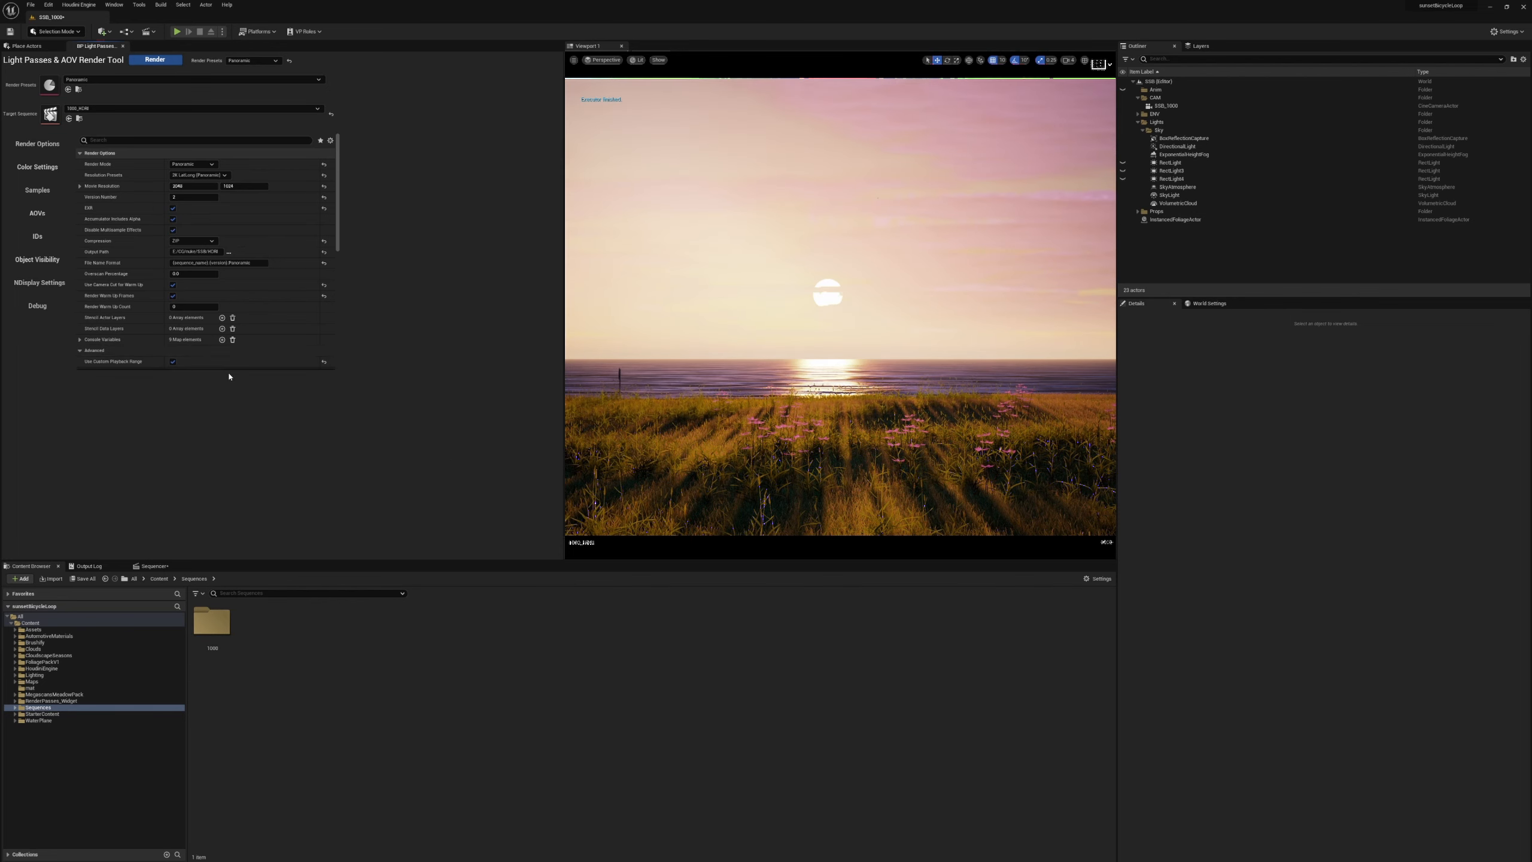
{"action": "scroll", "coordinate": [214, 341], "scroll_direction": "down", "scroll_amount": 2}
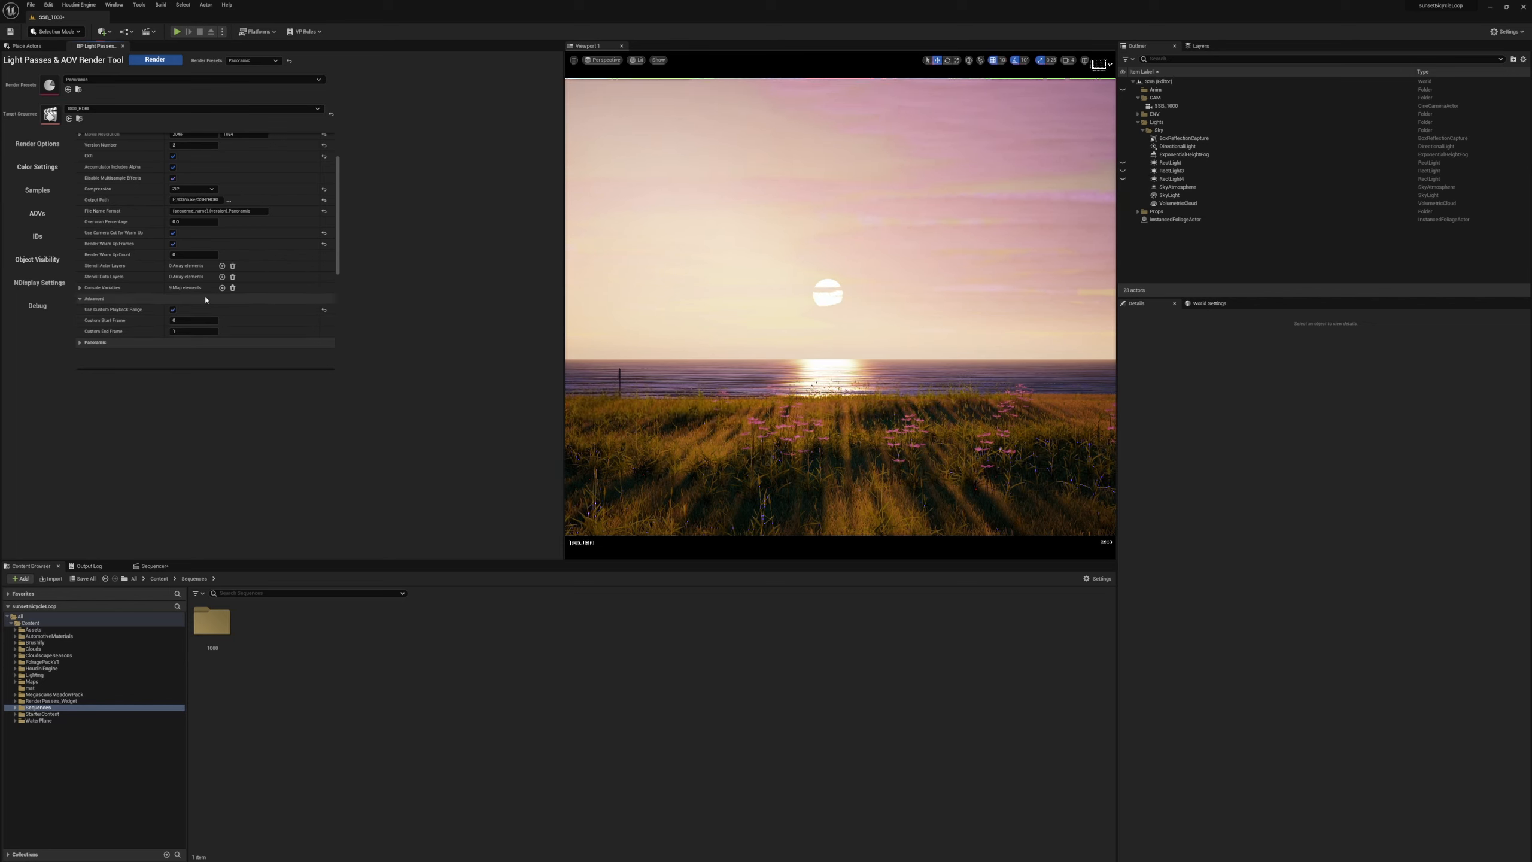
Reset the render preset choice to Default and clear the assigned Panoramic preset asset.
{"action": "left_click", "coordinate": [289, 60]}
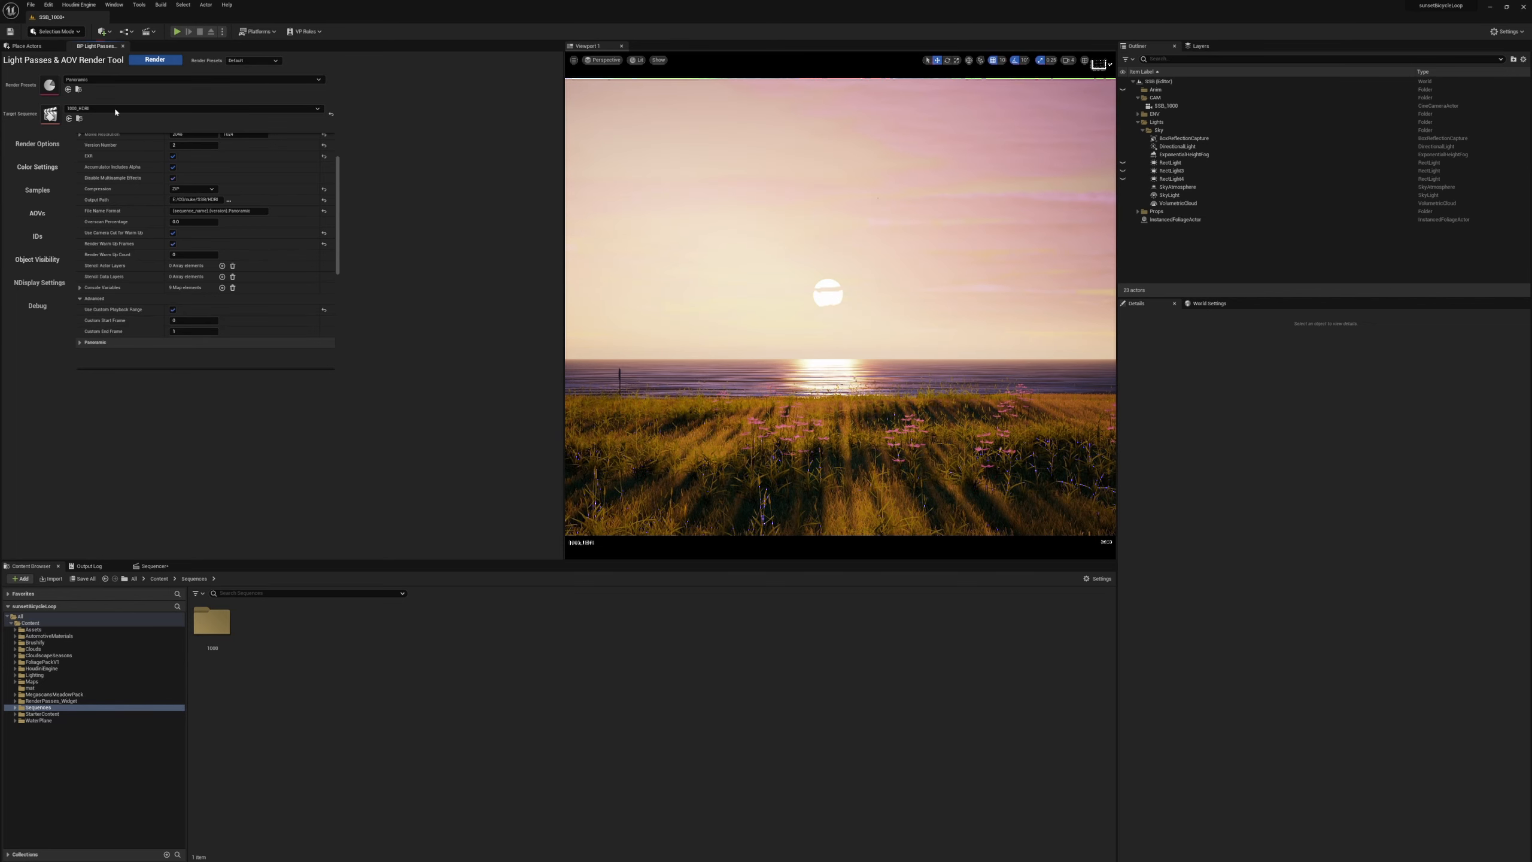
{"action": "left_click", "coordinate": [155, 80]}
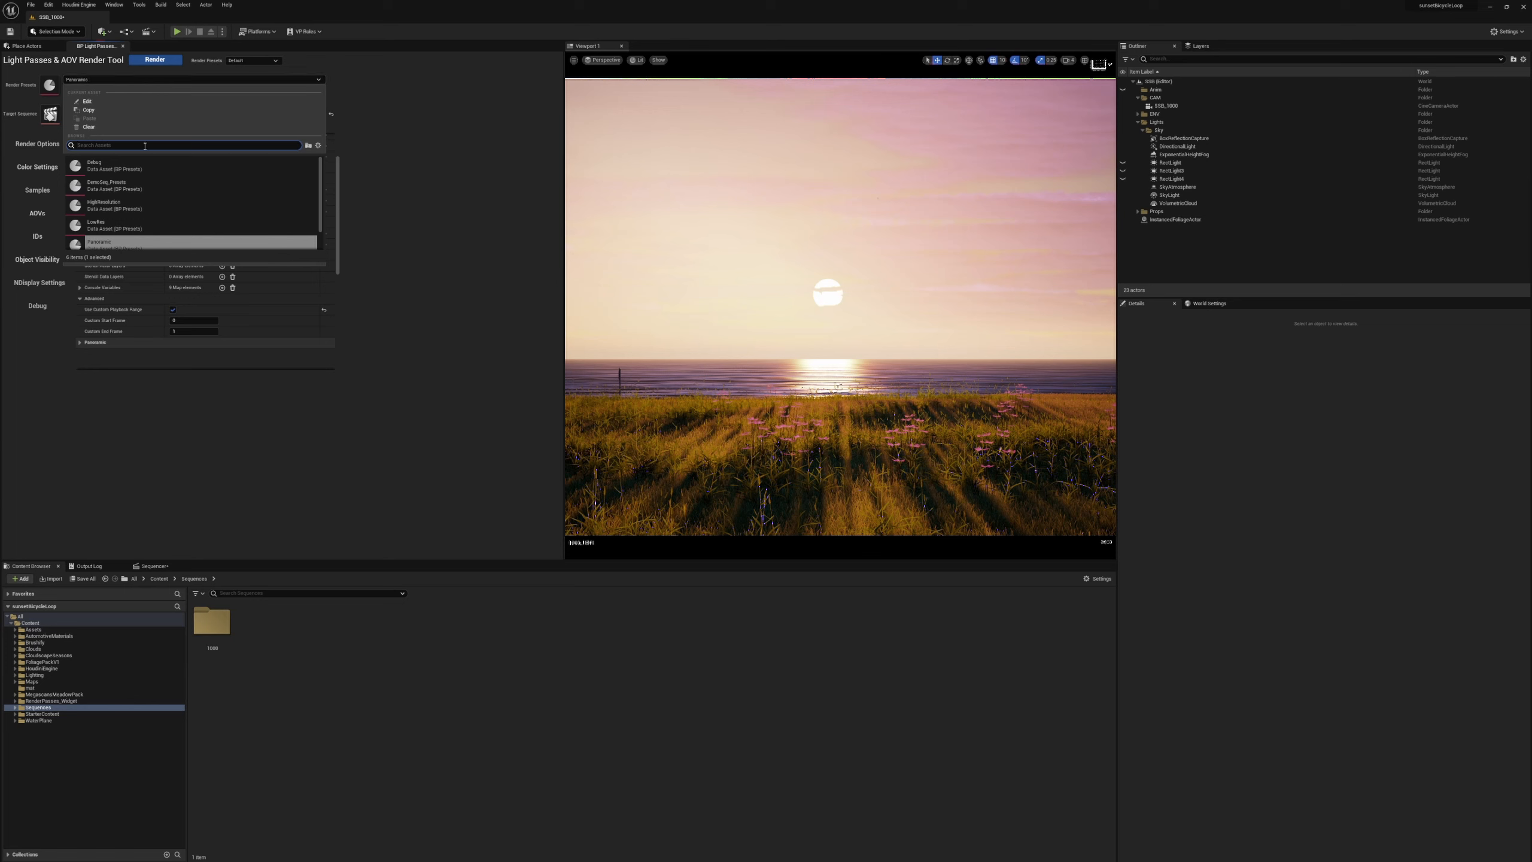
{"action": "left_click", "coordinate": [190, 127]}
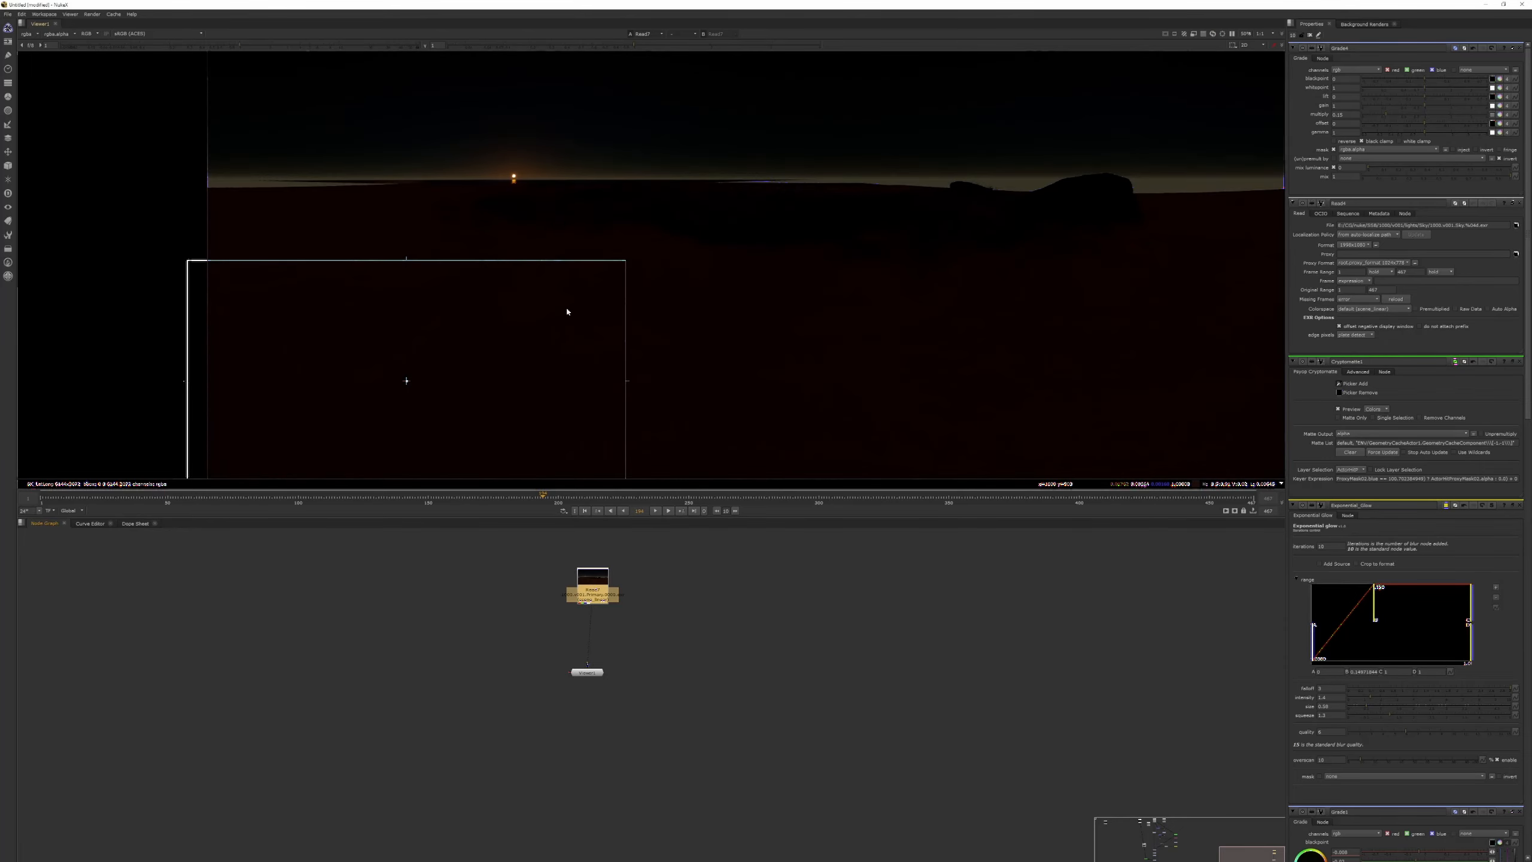
Switch to Nuke and inspect the rendered panorama in the viewer, from the sun at the horizon to the full frame.
{"action": "scroll", "coordinate": [567, 312], "scroll_direction": "down", "scroll_amount": 3}
{"action": "left_click", "coordinate": [592, 593]}
{"action": "left_click", "coordinate": [587, 672]}
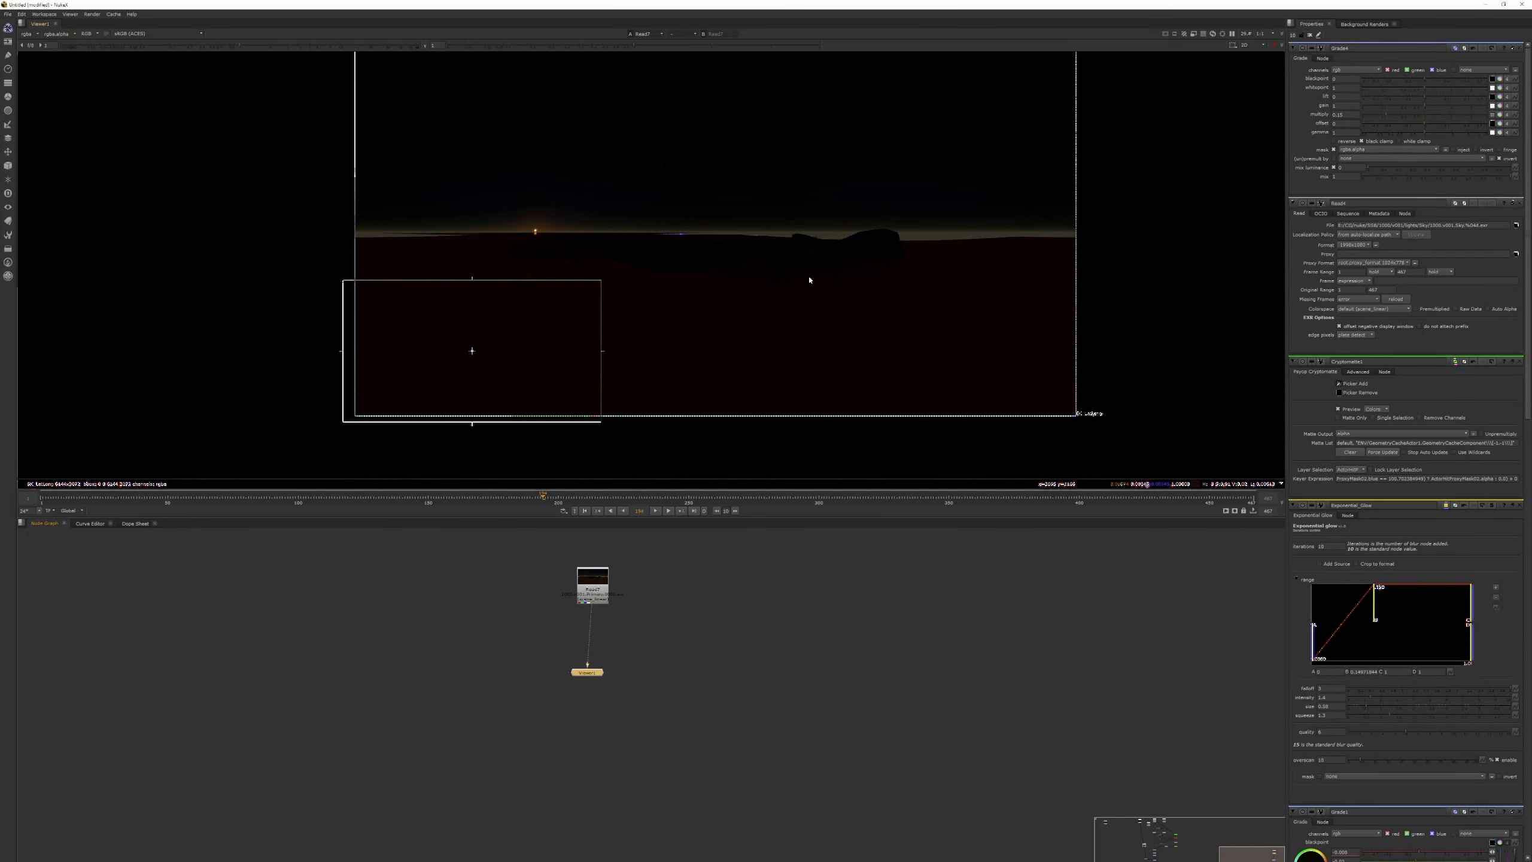
{"action": "scroll", "coordinate": [573, 264], "scroll_direction": "up", "scroll_amount": 4}
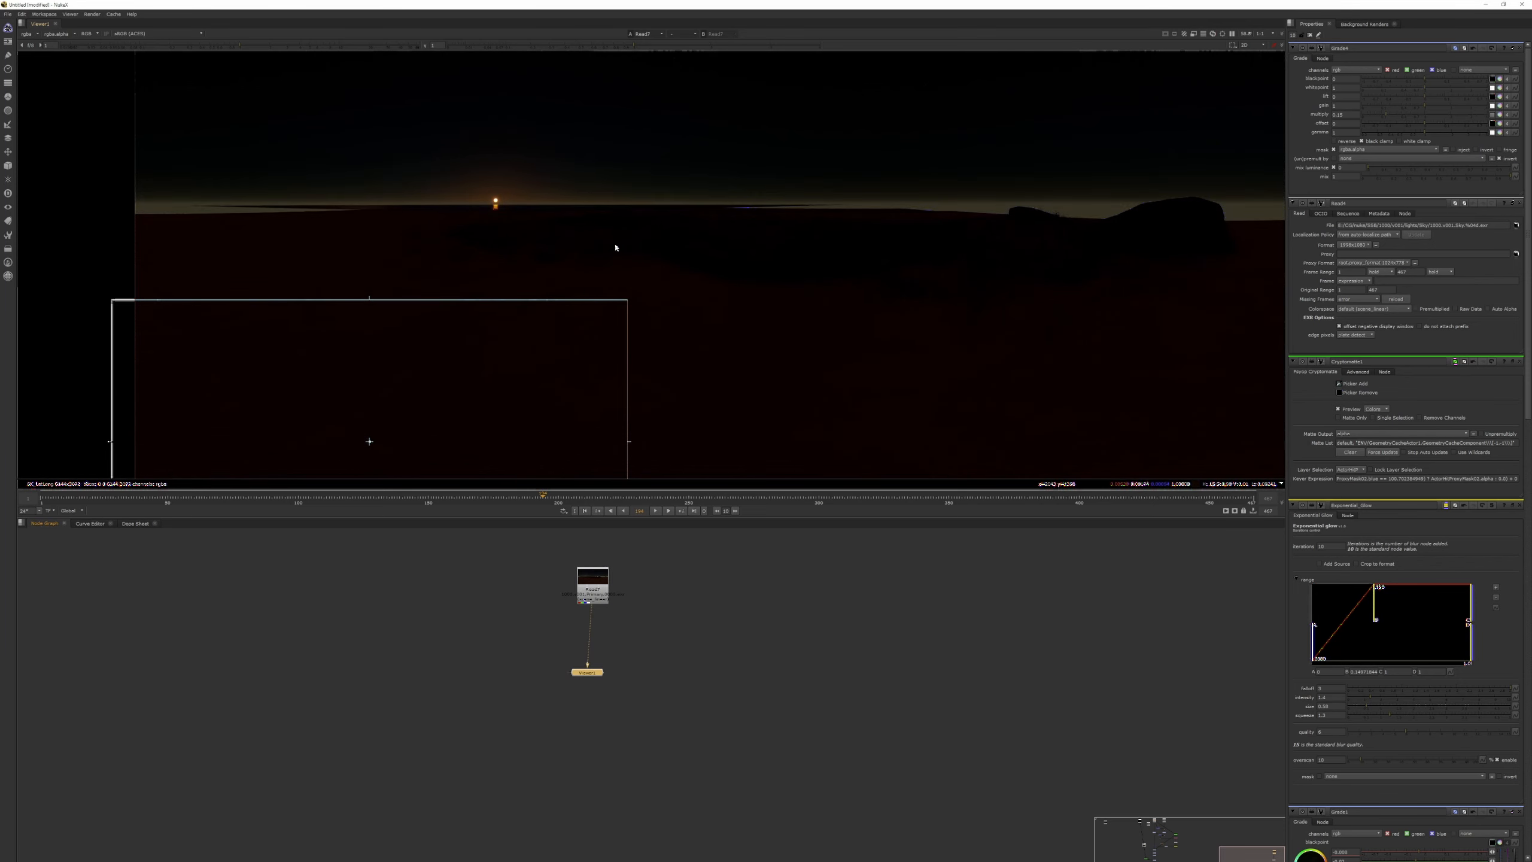
{"action": "scroll", "coordinate": [616, 250], "scroll_direction": "down", "scroll_amount": 4}
{"action": "scroll", "coordinate": [696, 317], "scroll_direction": "down", "scroll_amount": 1}
{"action": "left_click", "coordinate": [632, 629]}
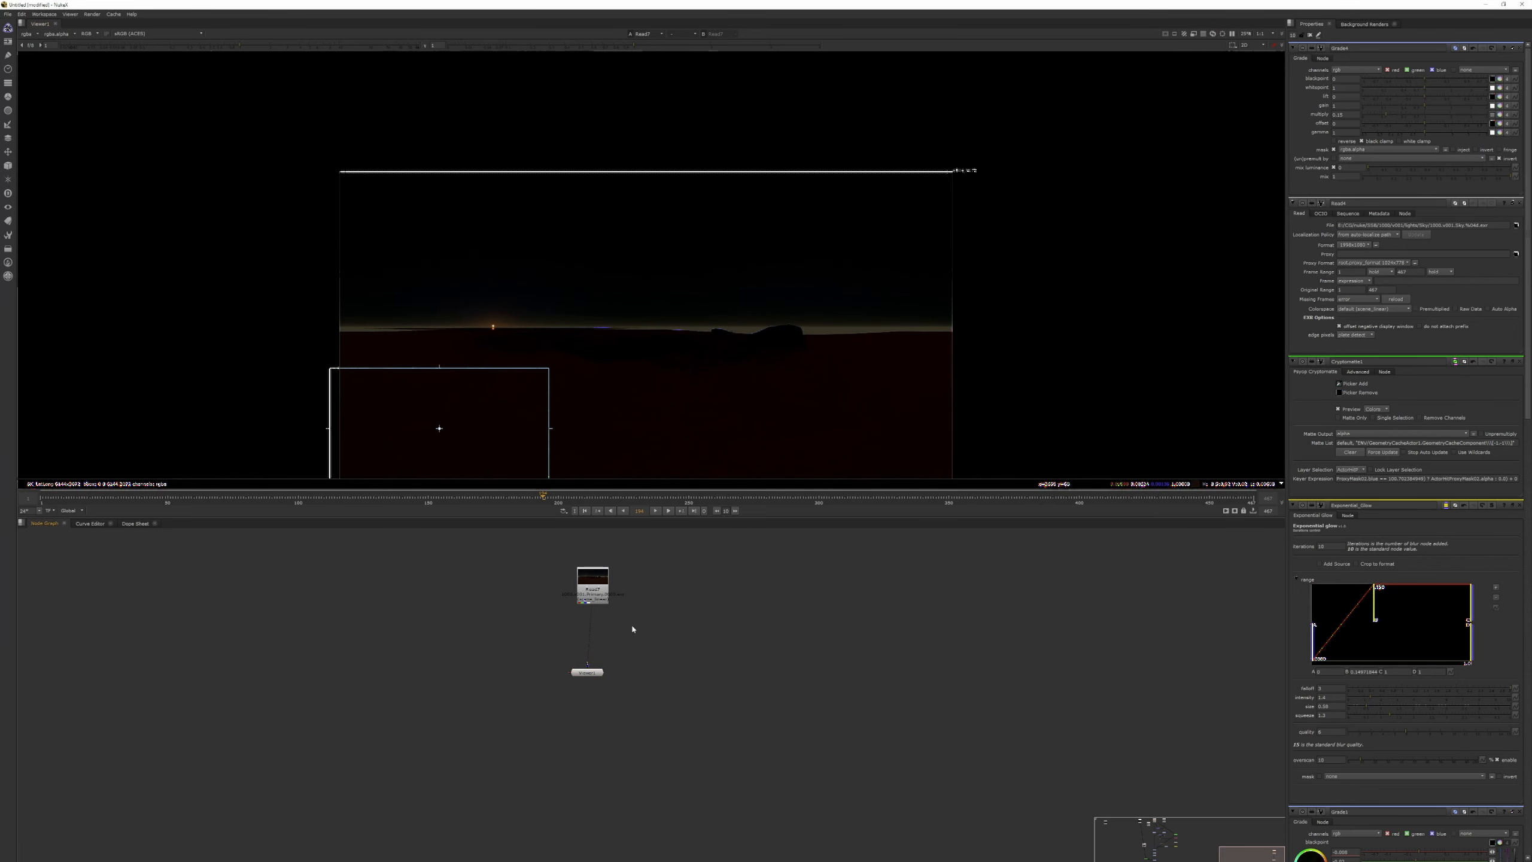
Add an Exposure node and connect it beneath the Read node of the panoramic render.
{"action": "key", "text": "Tab"}
{"action": "type", "text": "expos"}
{"action": "key", "text": "Return"}
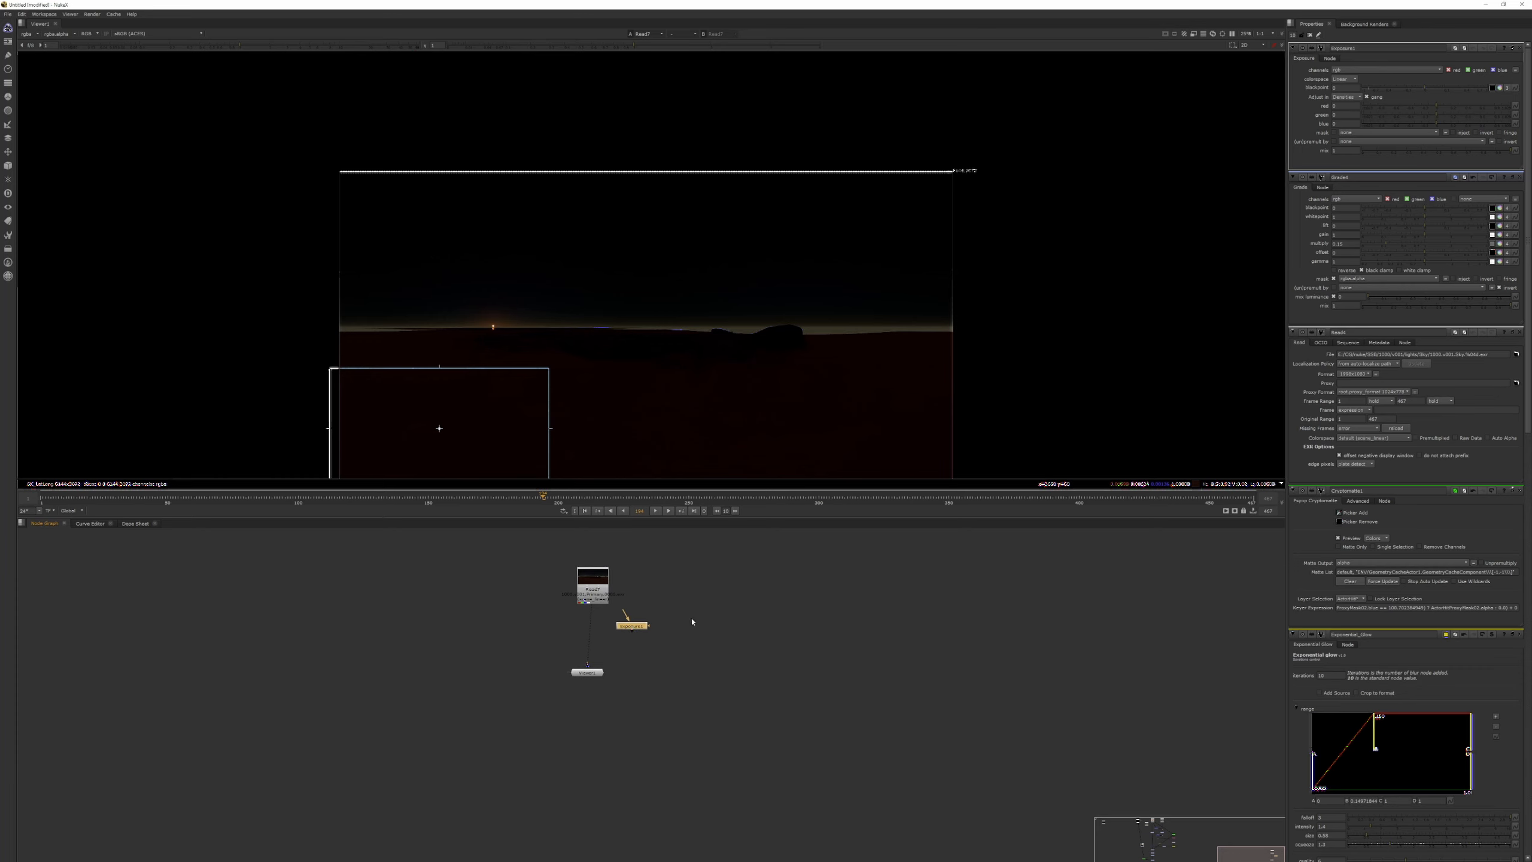
{"action": "left_click", "coordinate": [655, 629]}
{"action": "left_click_drag", "start_coordinate": [628, 626], "coordinate": [593, 628]}
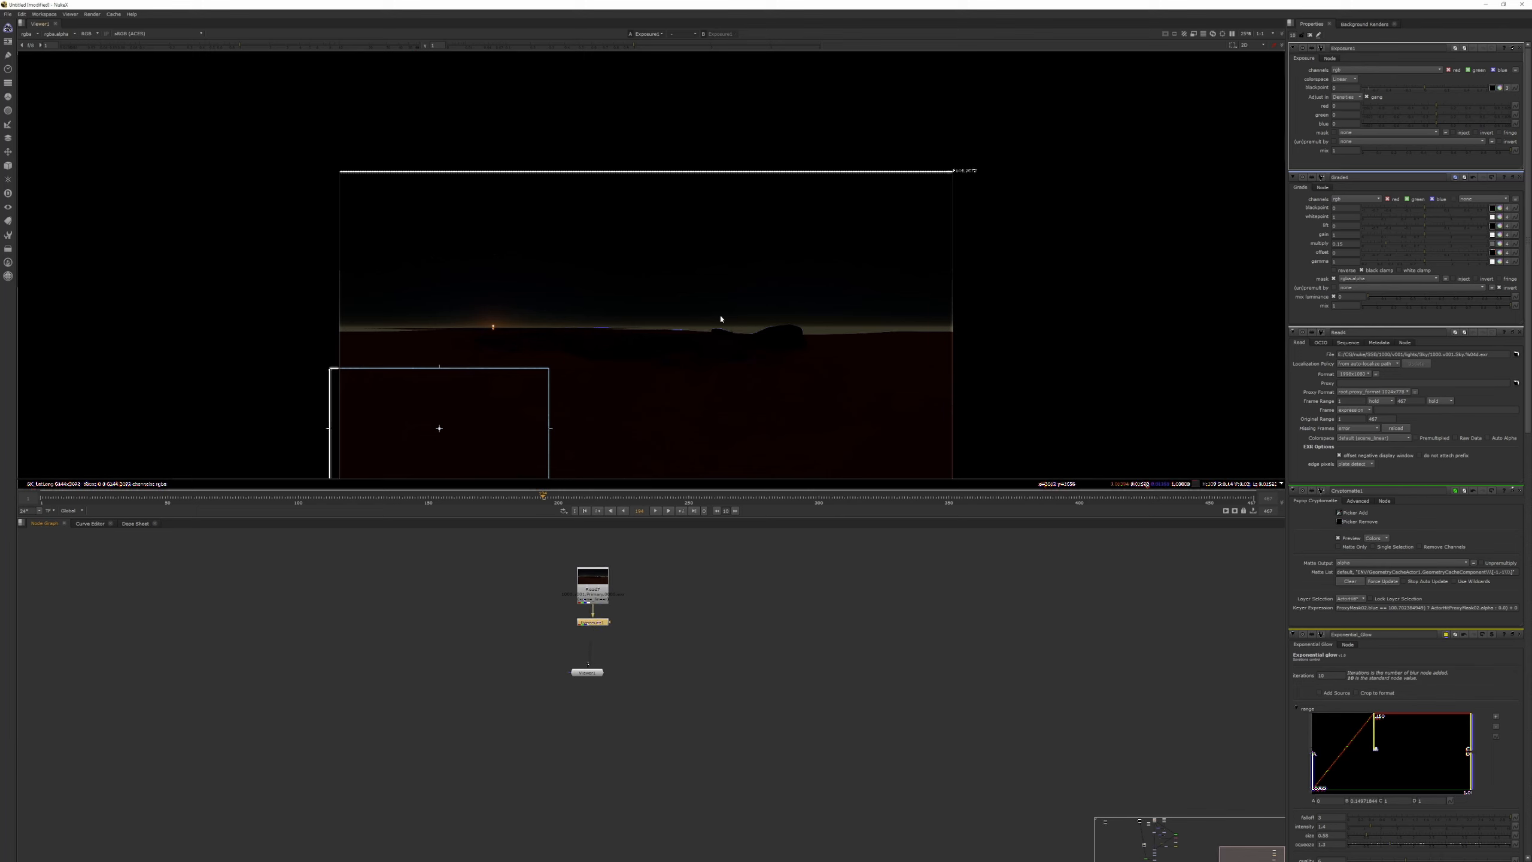
{"action": "scroll", "coordinate": [790, 290], "scroll_direction": "down", "scroll_amount": 2}
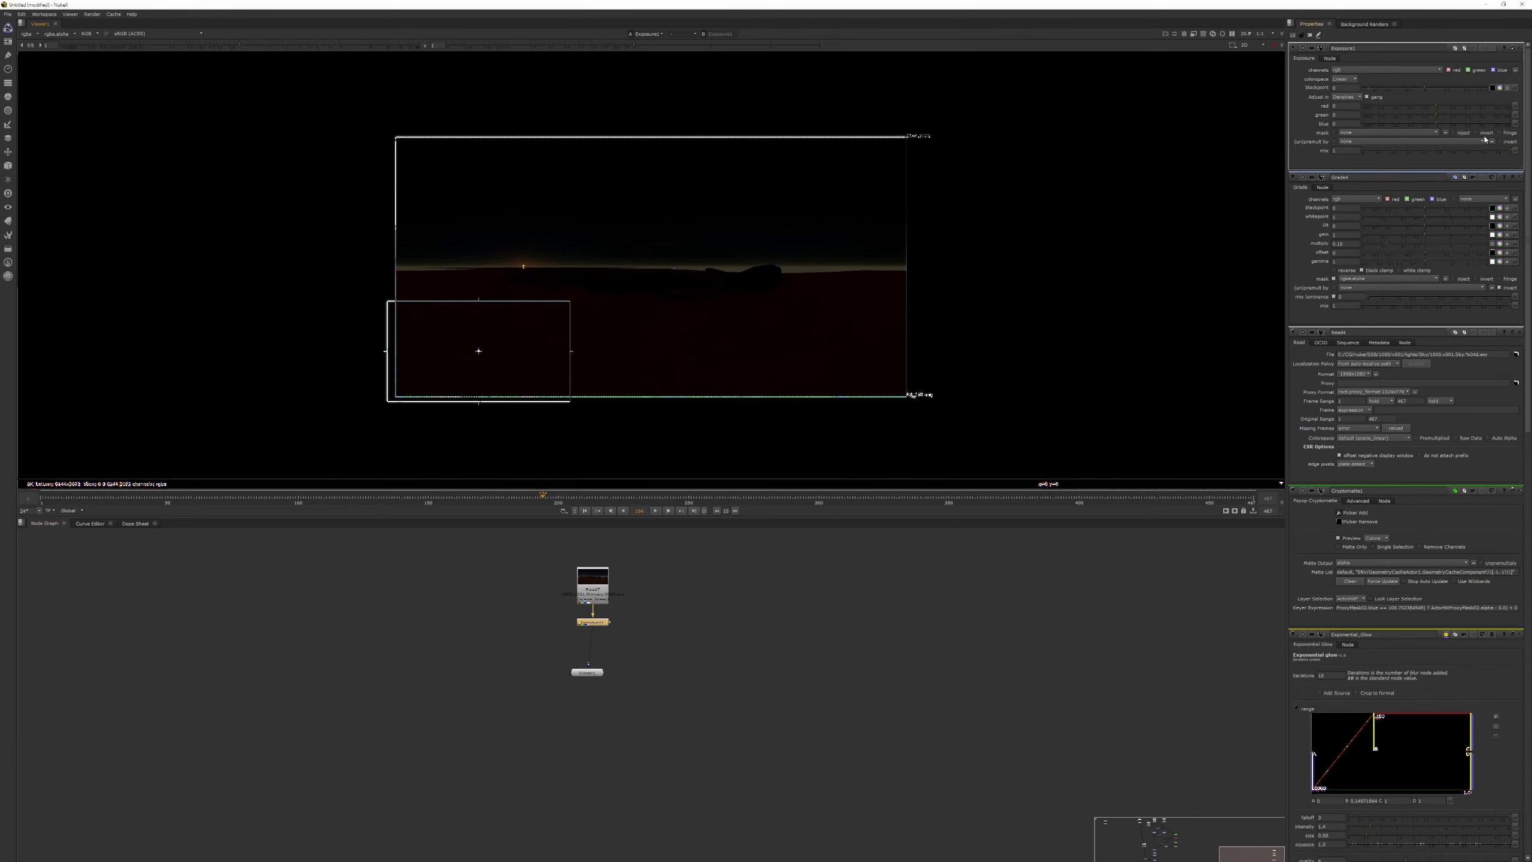
Switch the Exposure node's adjustment unit to Stops and raise the exposure of all three channels together.
{"action": "left_click", "coordinate": [1345, 96]}
{"action": "left_click", "coordinate": [1345, 88]}
{"action": "left_click_drag", "start_coordinate": [1439, 109], "coordinate": [1452, 107]}
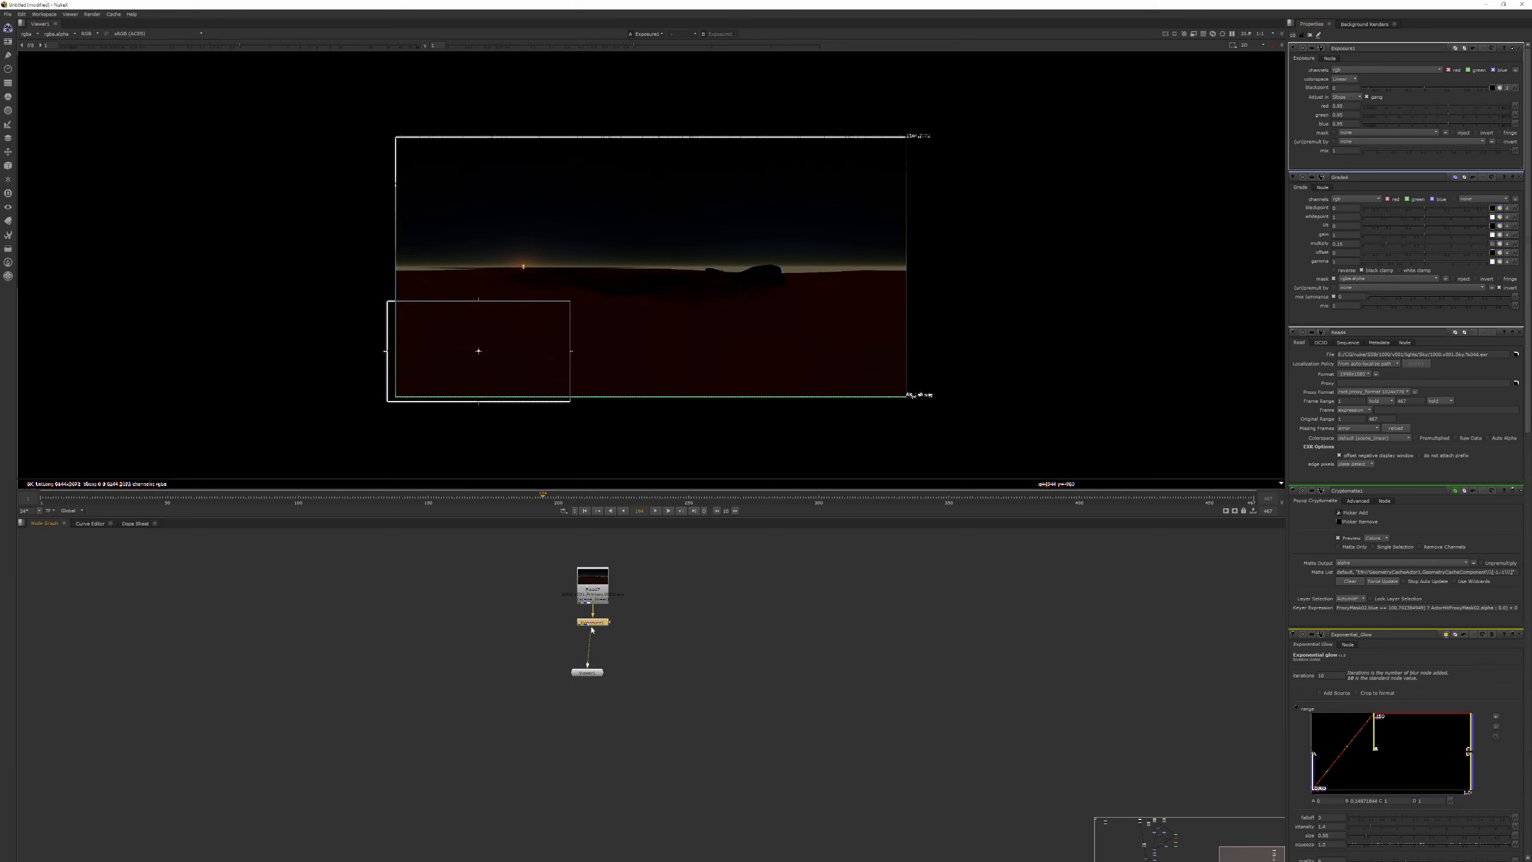
Duplicate the Exposure node, insert the copy beneath the first one, and raise its exposure.
{"action": "key", "text": "ctrl+c"}
{"action": "key", "text": "ctrl+v"}
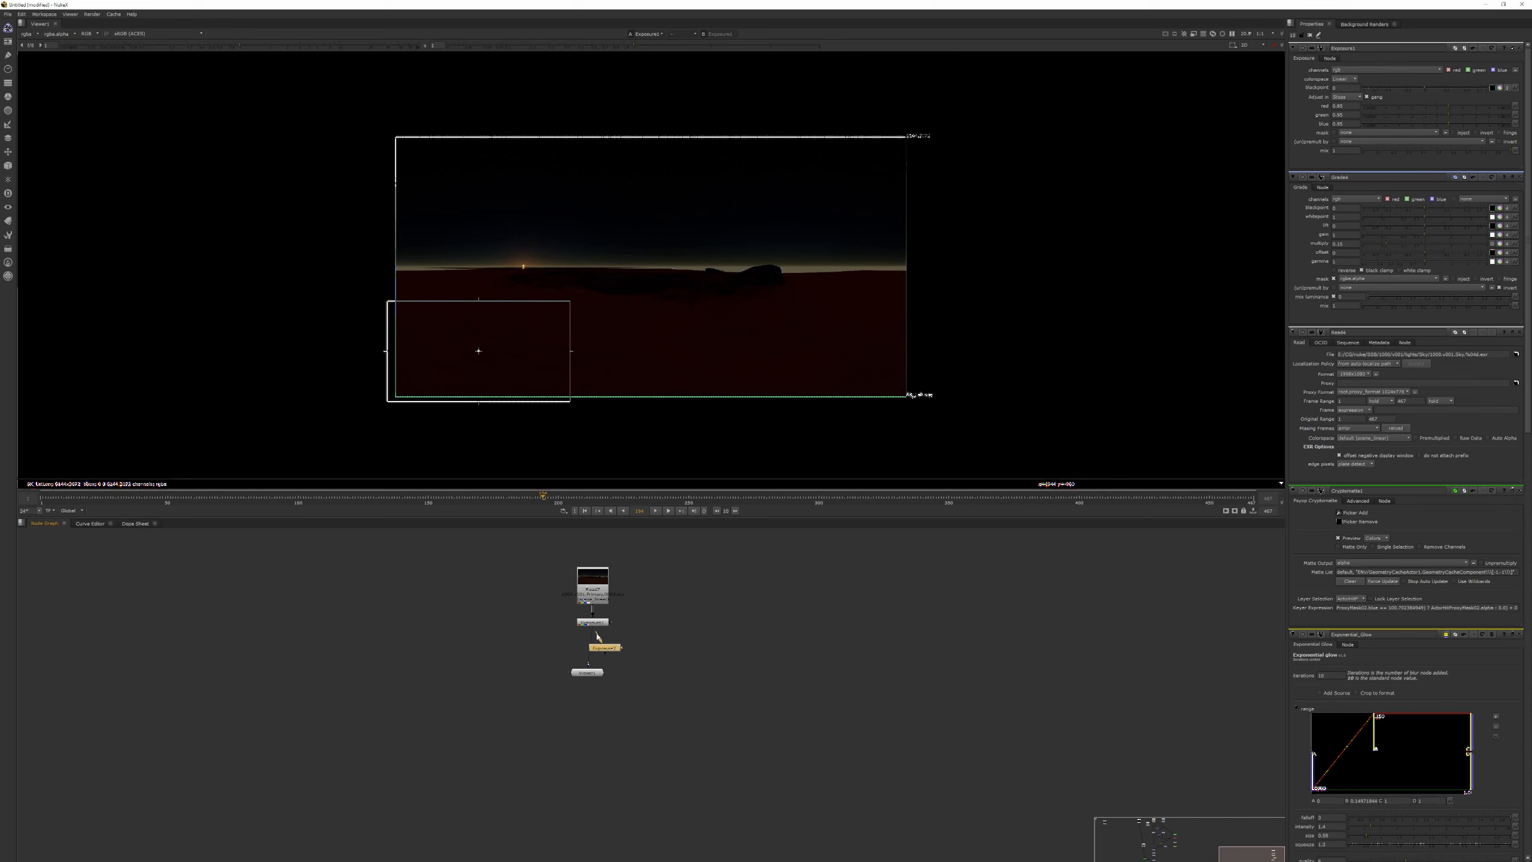
{"action": "left_click_drag", "start_coordinate": [615, 651], "coordinate": [603, 652]}
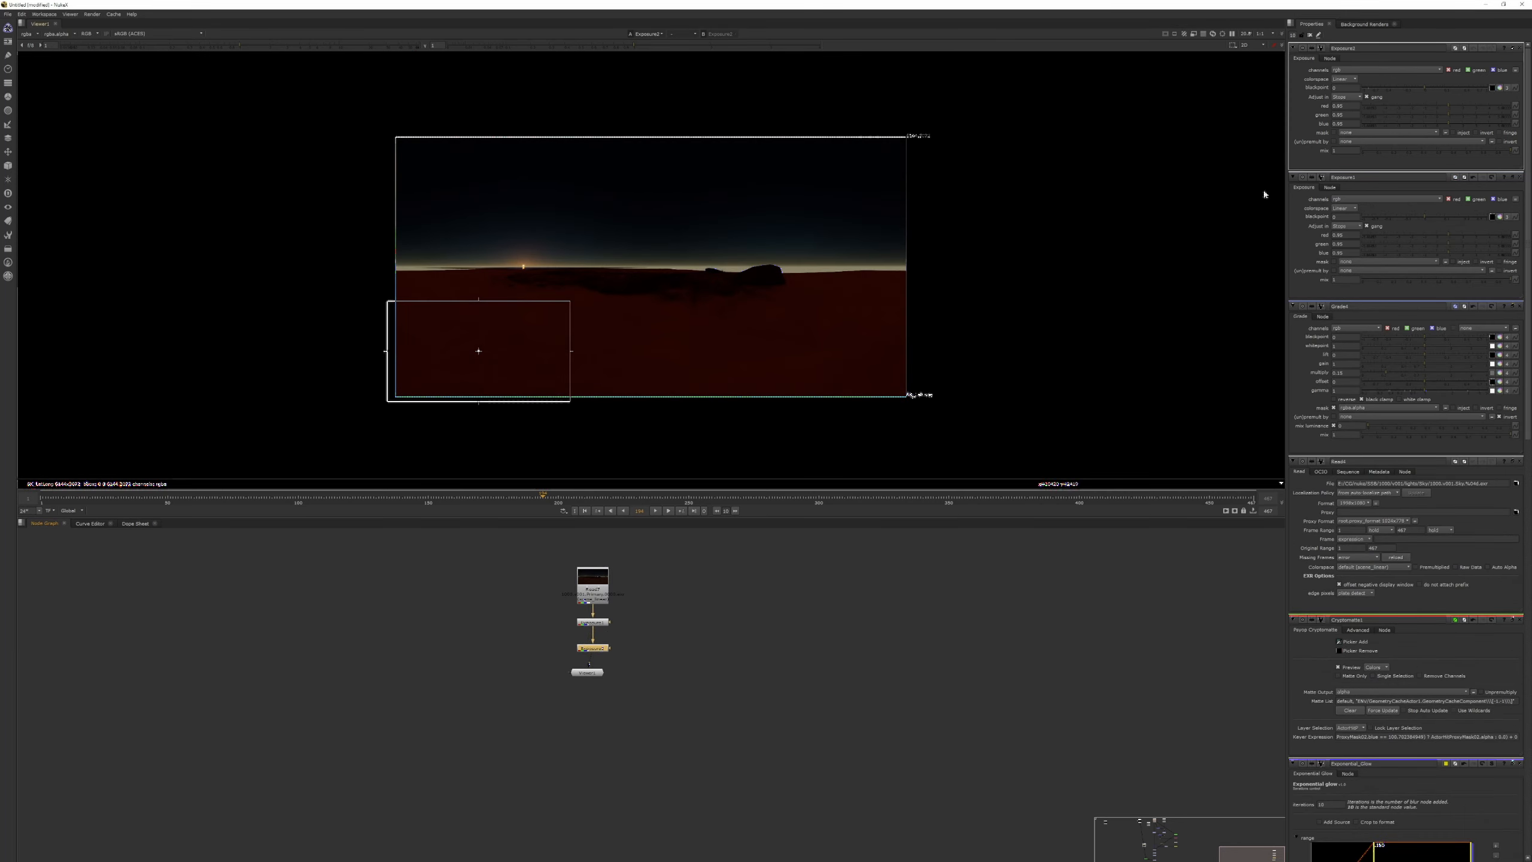
{"action": "left_click_drag", "start_coordinate": [1465, 110], "coordinate": [1462, 106]}
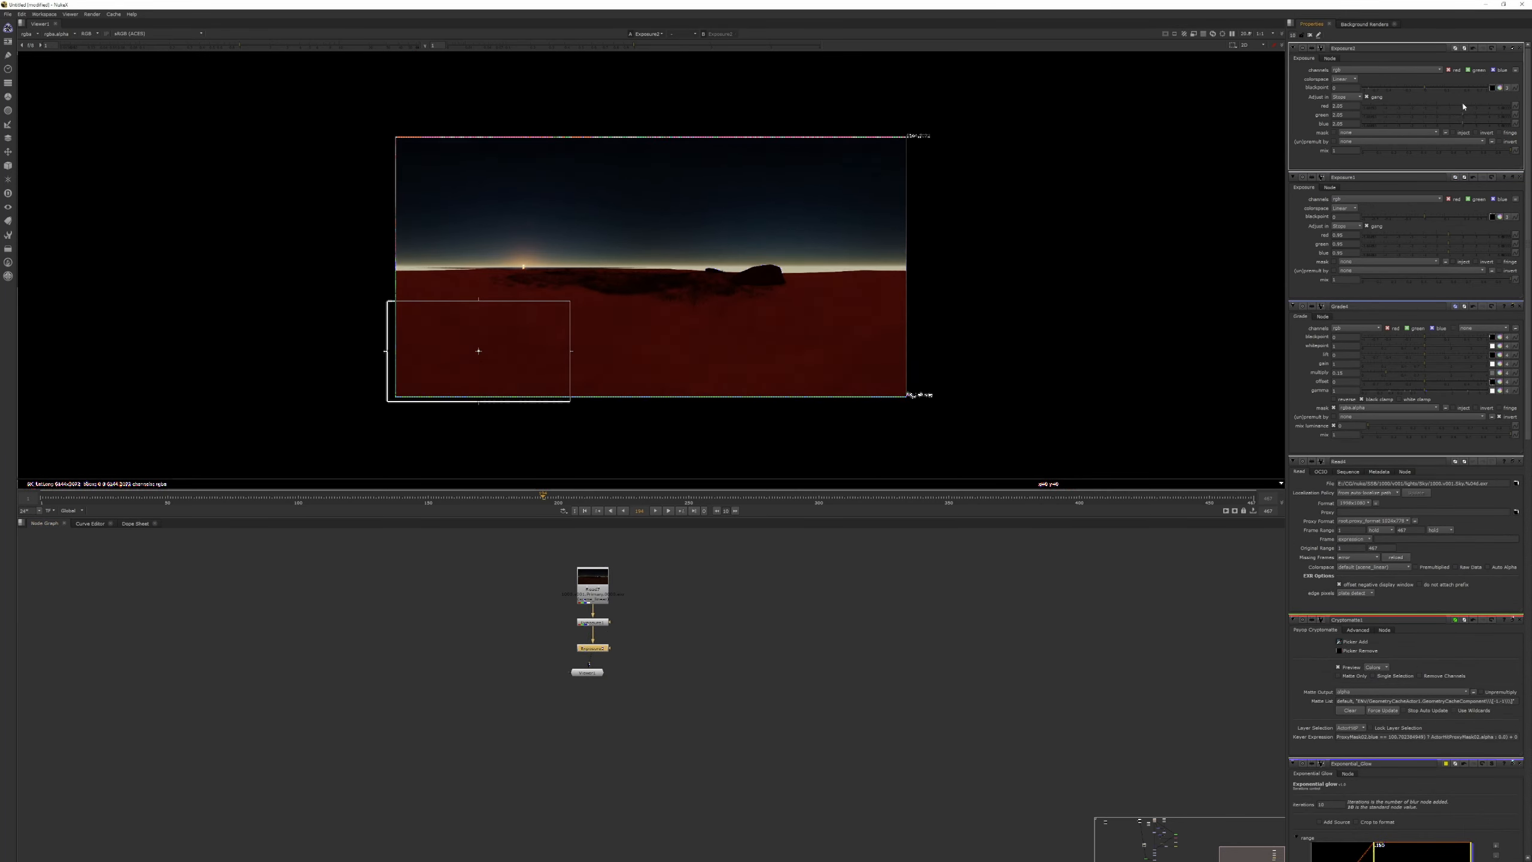
Insert a third Exposure copy beneath the second, move the Viewer node lower to make room, and brighten the copy.
{"action": "key", "text": "ctrl+v"}
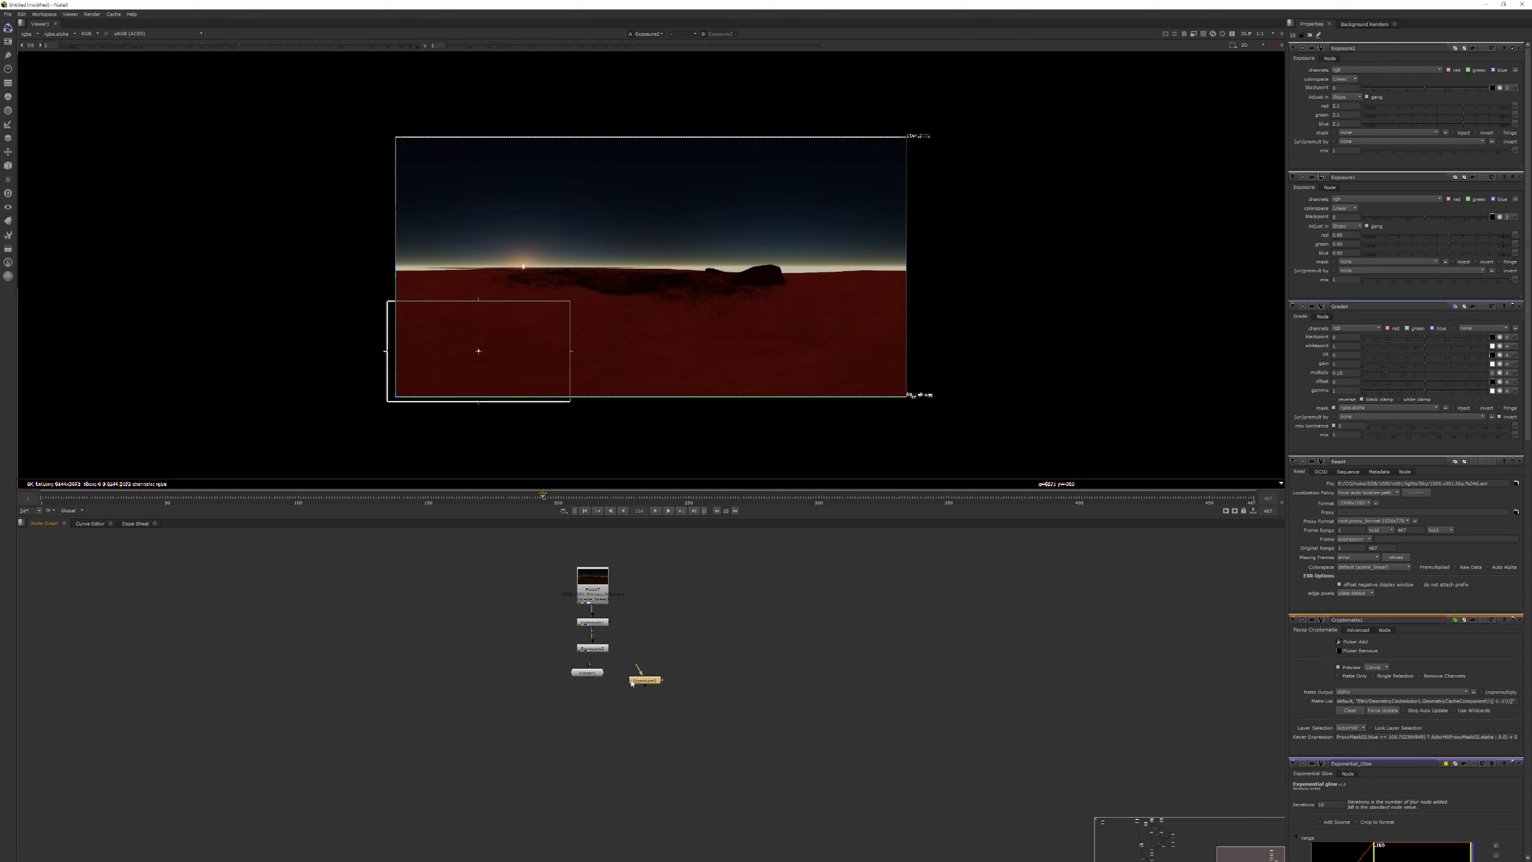
{"action": "left_click_drag", "start_coordinate": [598, 648], "coordinate": [597, 649]}
{"action": "left_click_drag", "start_coordinate": [596, 672], "coordinate": [595, 725]}
{"action": "double_click", "coordinate": [646, 683]}
{"action": "key", "text": "1"}
{"action": "left_click", "coordinate": [591, 724]}
{"action": "left_click_drag", "start_coordinate": [653, 685], "coordinate": [601, 685]}
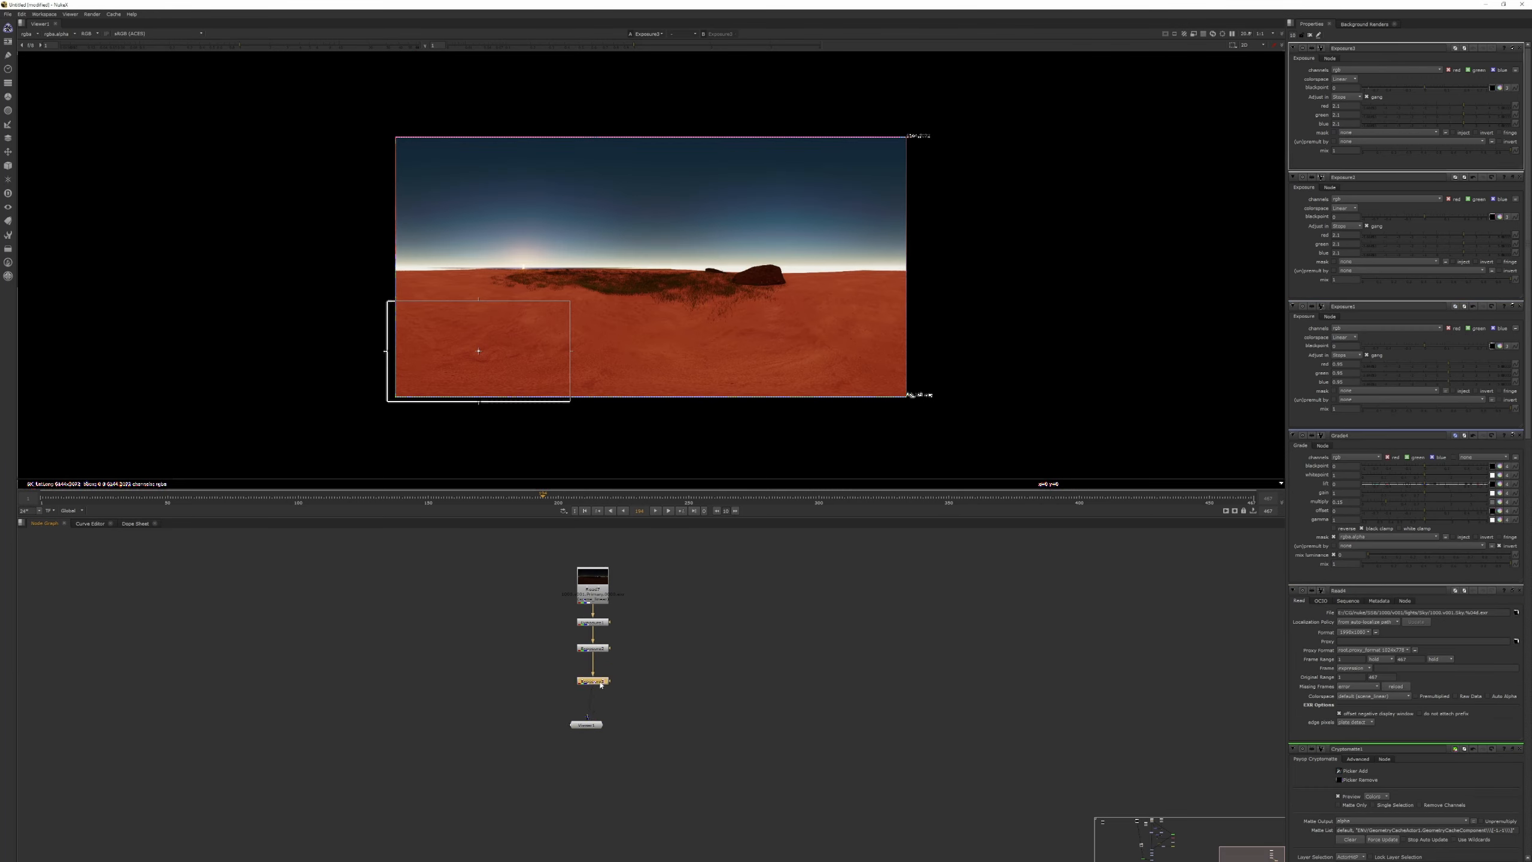
{"action": "key", "text": "1"}
{"action": "left_click_drag", "start_coordinate": [1465, 106], "coordinate": [1478, 106]}
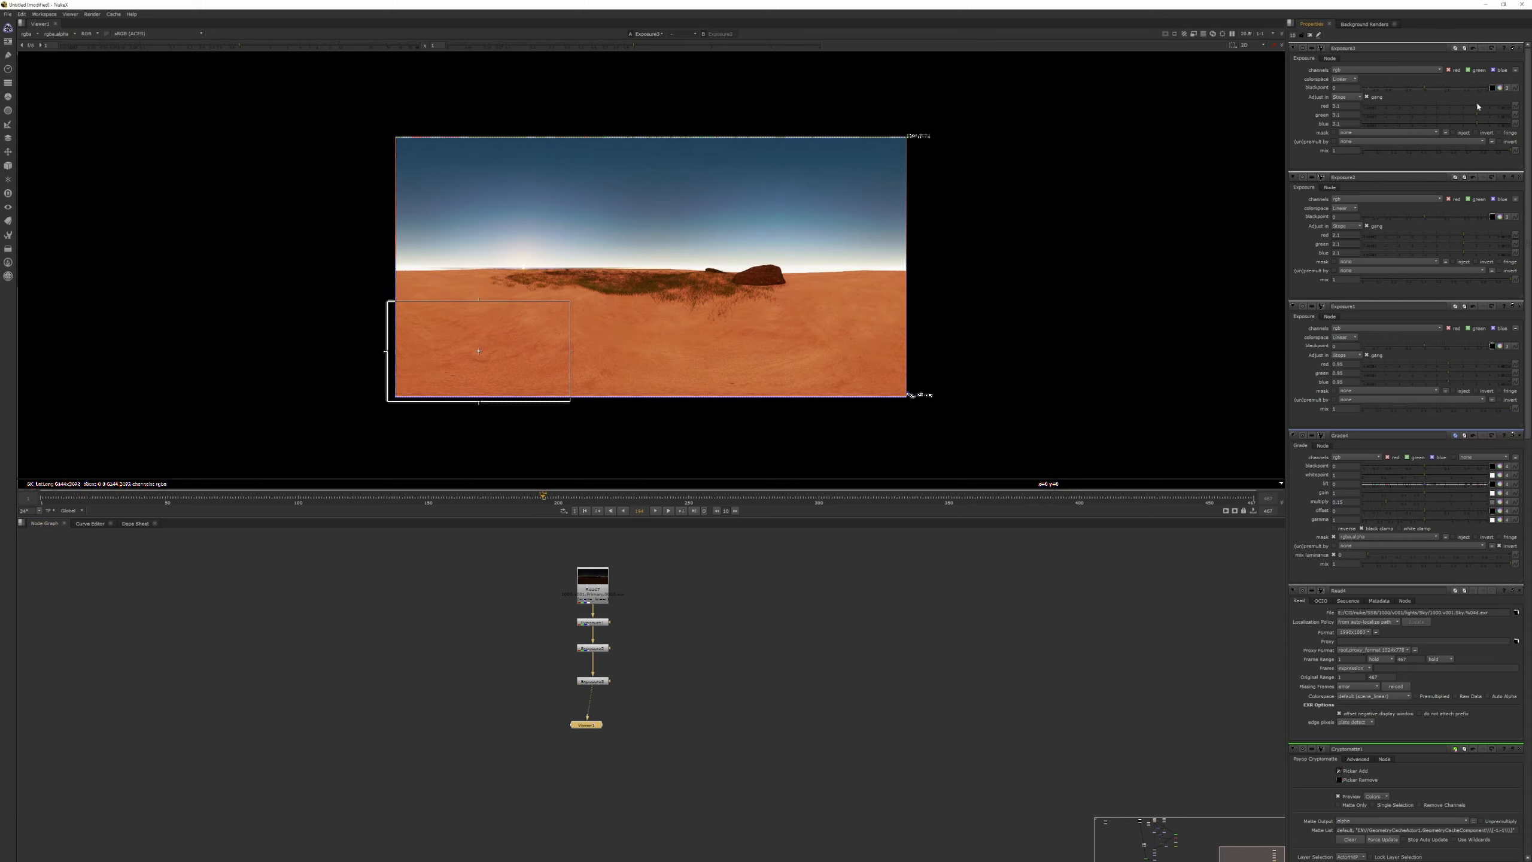
Duplicate the third Exposure node into a fourth at the end of the chain and lower its exposure to a slightly negative value.
{"action": "left_click", "coordinate": [601, 685]}
{"action": "key", "text": "ctrl+c"}
{"action": "left_click", "coordinate": [613, 707]}
{"action": "key", "text": "ctrl+v"}
{"action": "left_click_drag", "start_coordinate": [613, 707], "coordinate": [601, 752]}
{"action": "left_click", "coordinate": [582, 711]}
{"action": "key", "text": "1"}
{"action": "double_click", "coordinate": [602, 718]}
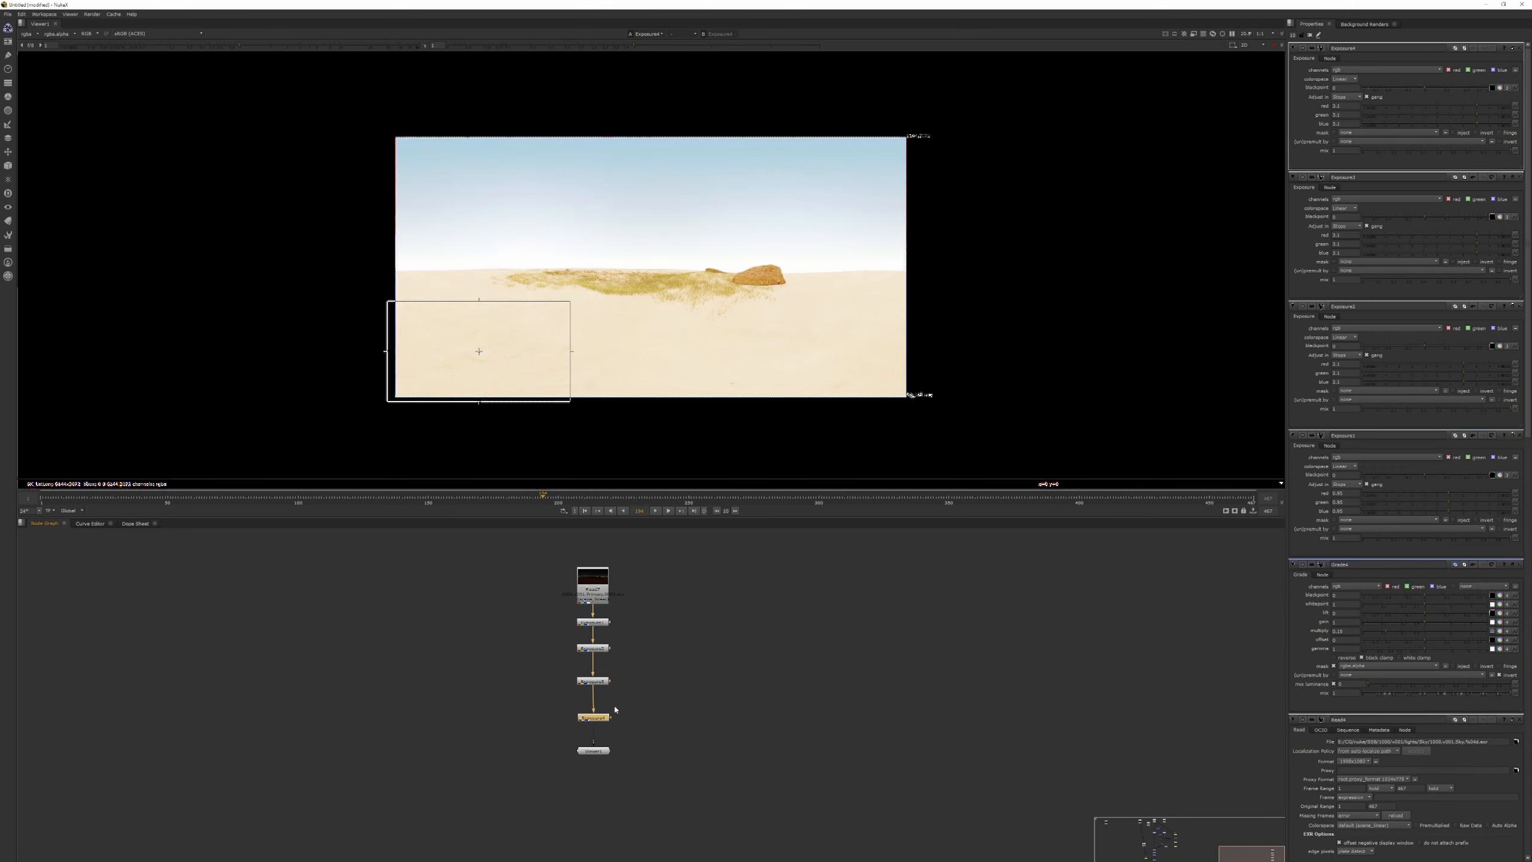
{"action": "left_click_drag", "start_coordinate": [1477, 106], "coordinate": [1434, 115]}
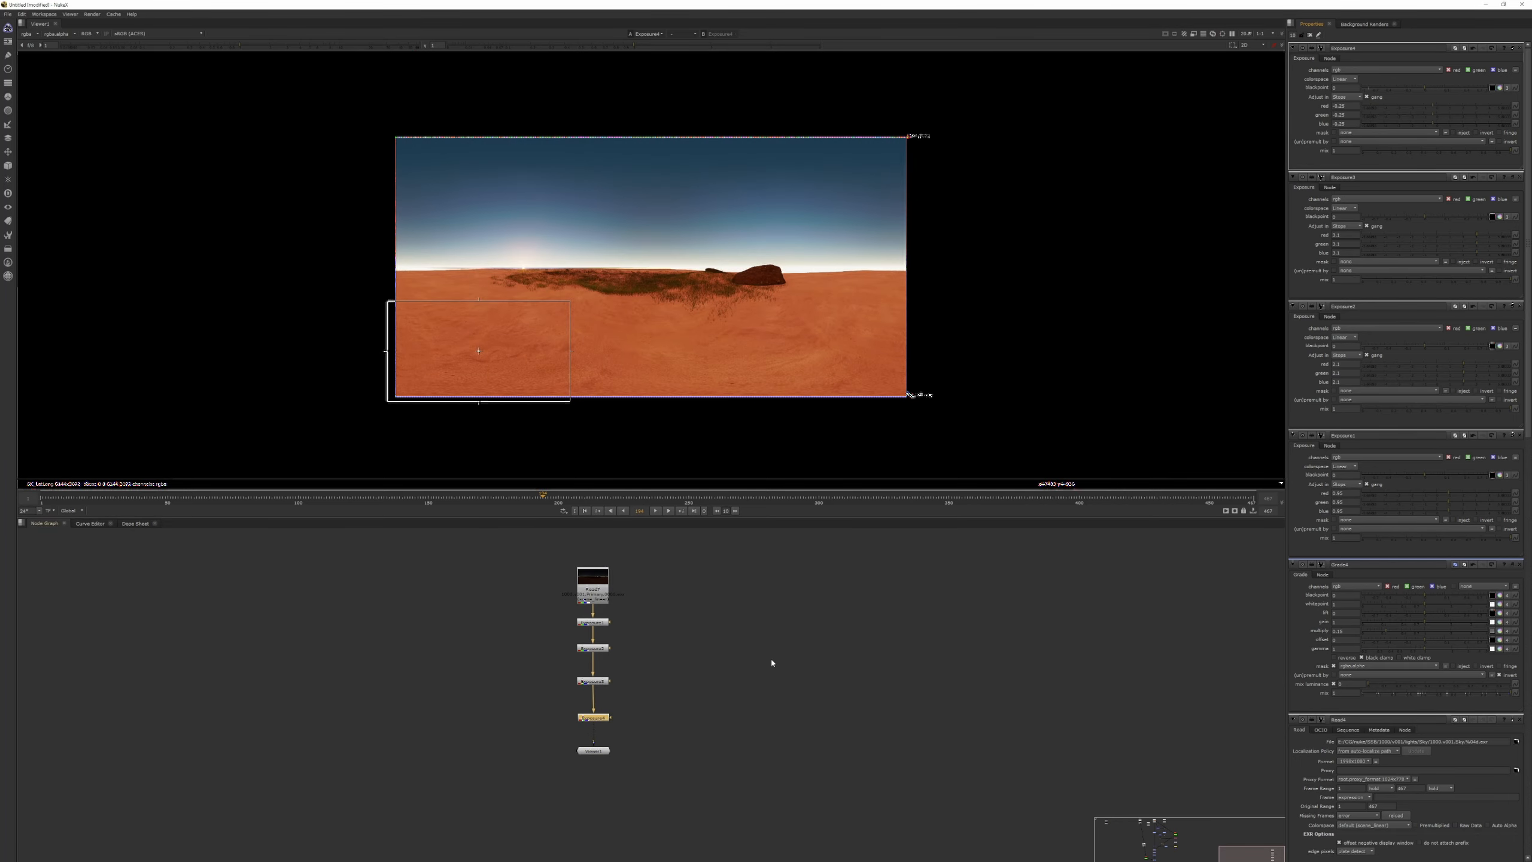
Add Saturation and Grade nodes after the Exposure chain, and reduce the saturation and shift the grade's multiply colour towards blue.
{"action": "left_click", "coordinate": [626, 735]}
{"action": "key", "text": "g"}
{"action": "left_click_drag", "start_coordinate": [617, 728], "coordinate": [597, 831]}
{"action": "left_click", "coordinate": [632, 764]}
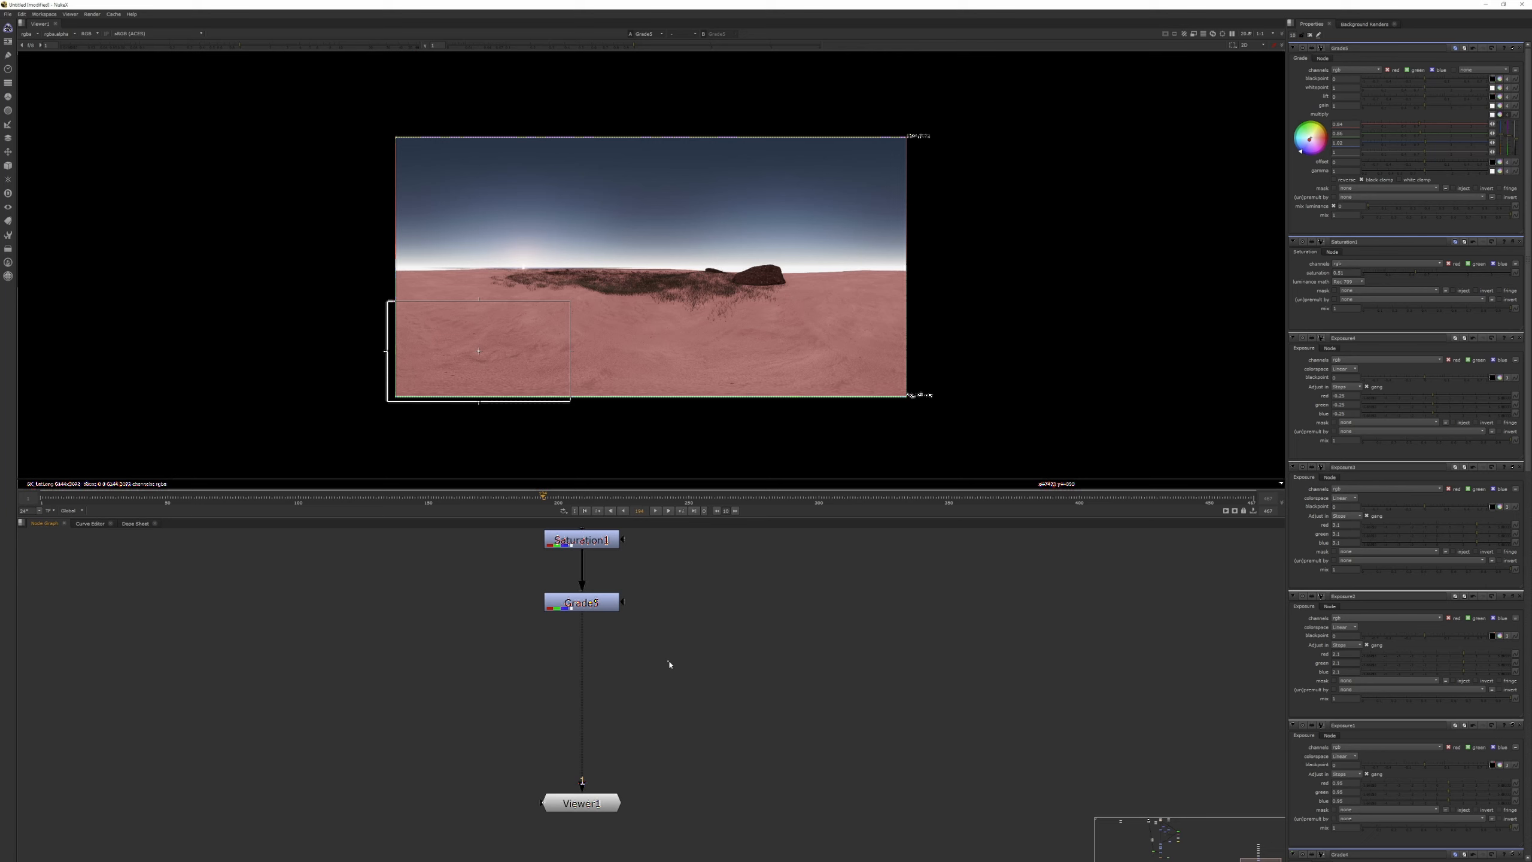
Add a Write node, connect it to the Grade node's output, and show it in the viewer.
{"action": "key", "text": "w"}
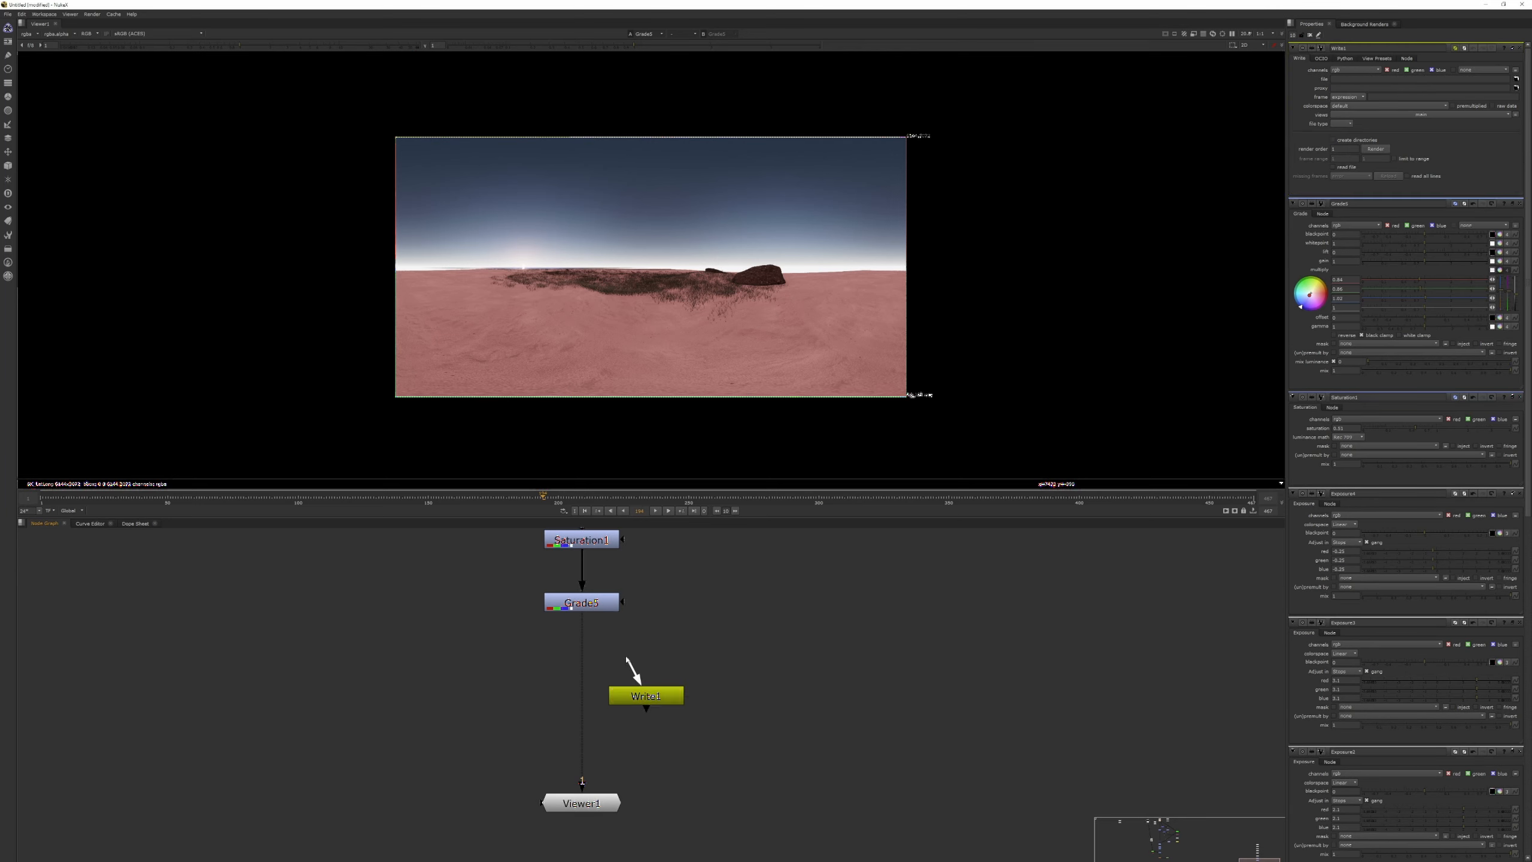
{"action": "left_click_drag", "start_coordinate": [626, 659], "coordinate": [592, 600]}
{"action": "left_click", "coordinate": [662, 699]}
{"action": "key", "text": "1"}
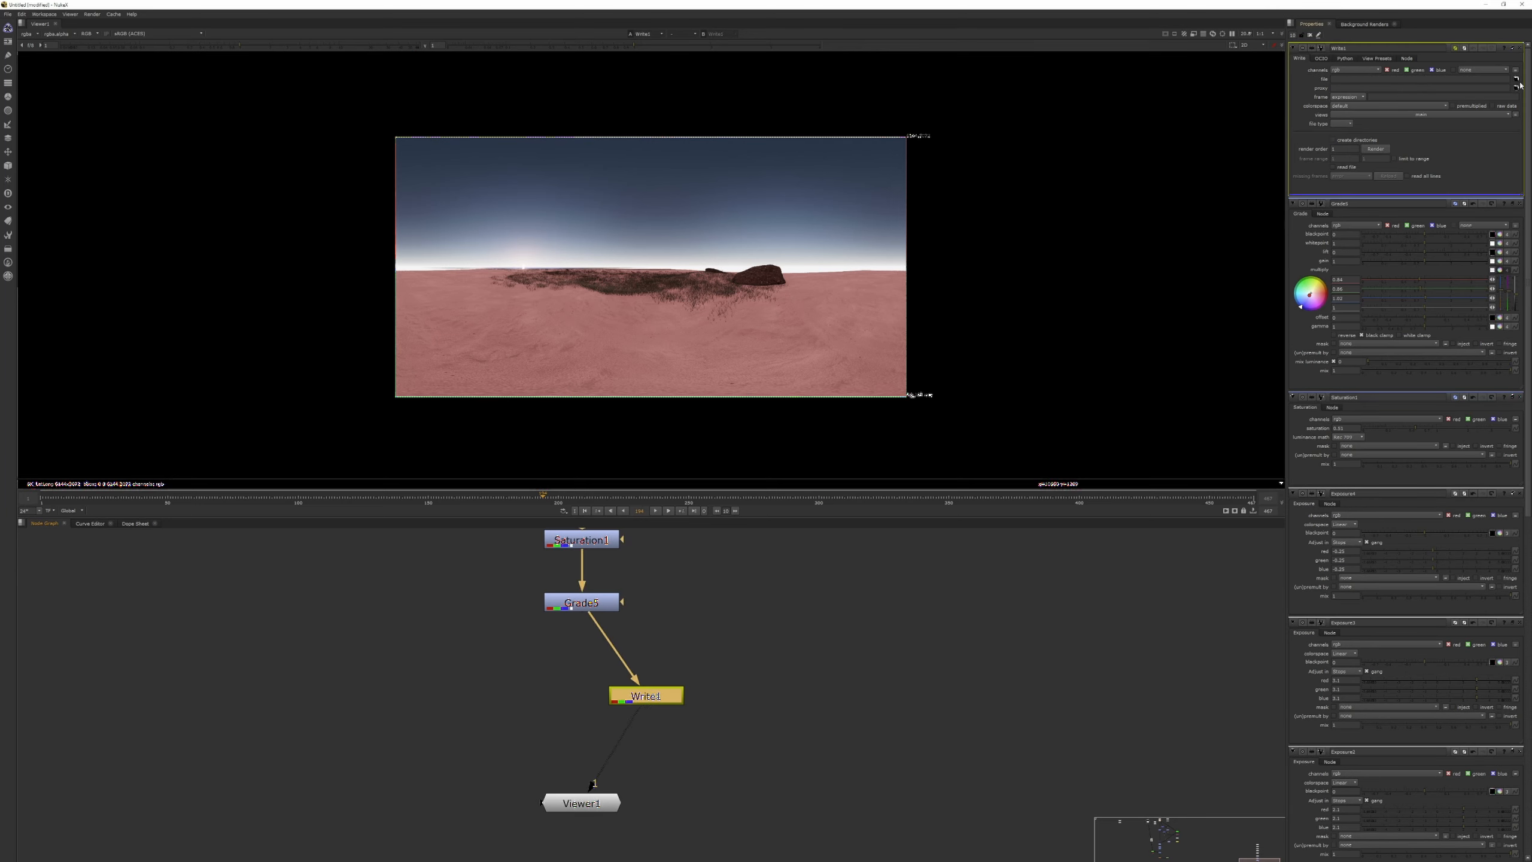
Set the Write node's output file to SSB_000_0000_HDRI_V002.hdr, based on the existing V001 file name.
{"action": "left_click", "coordinate": [1516, 80]}
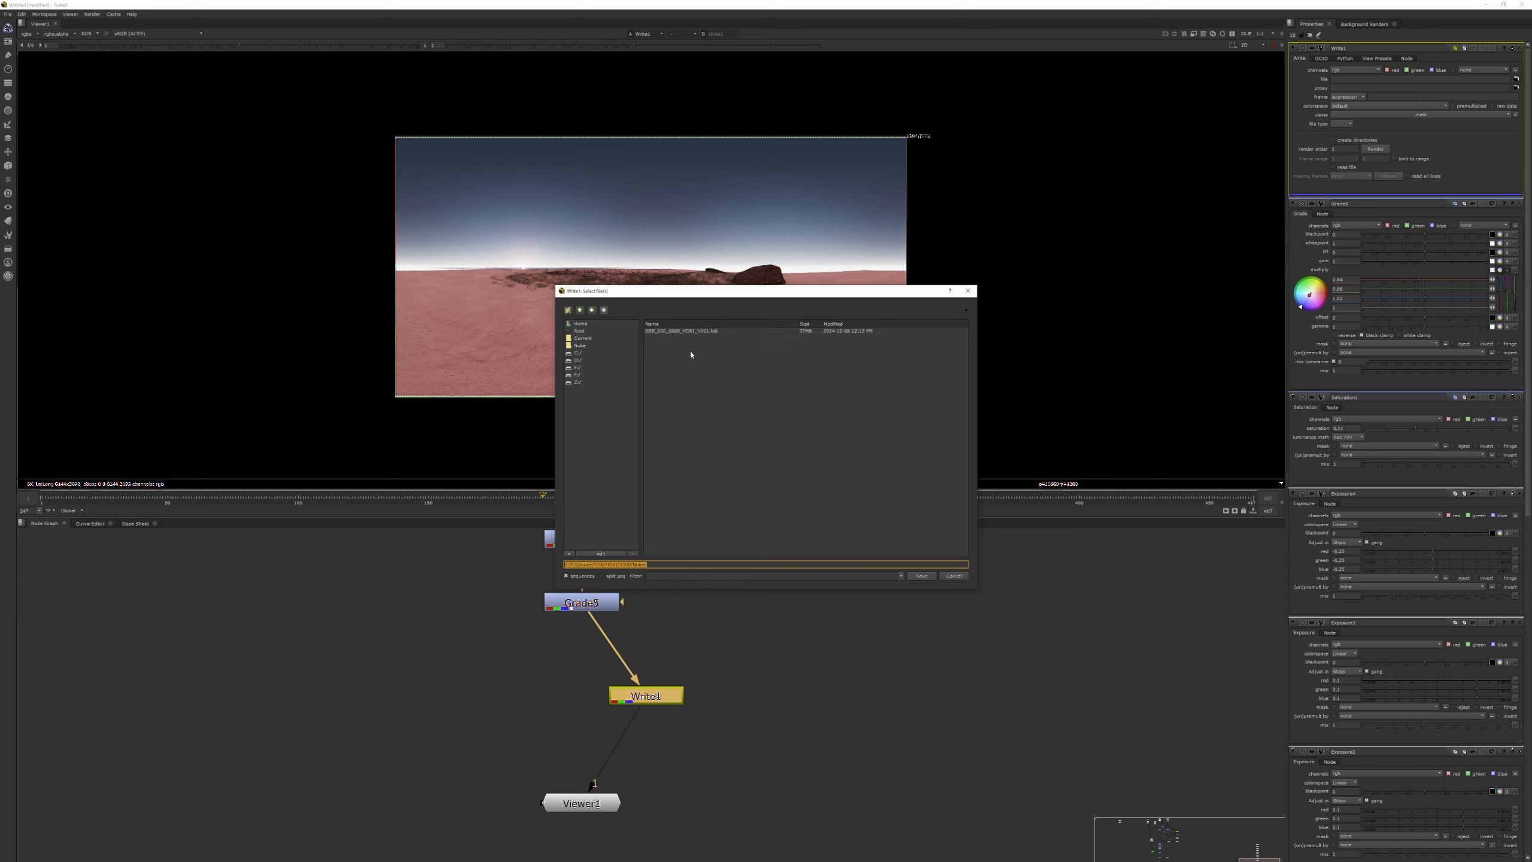
{"action": "left_click", "coordinate": [692, 332]}
{"action": "left_click", "coordinate": [712, 565]}
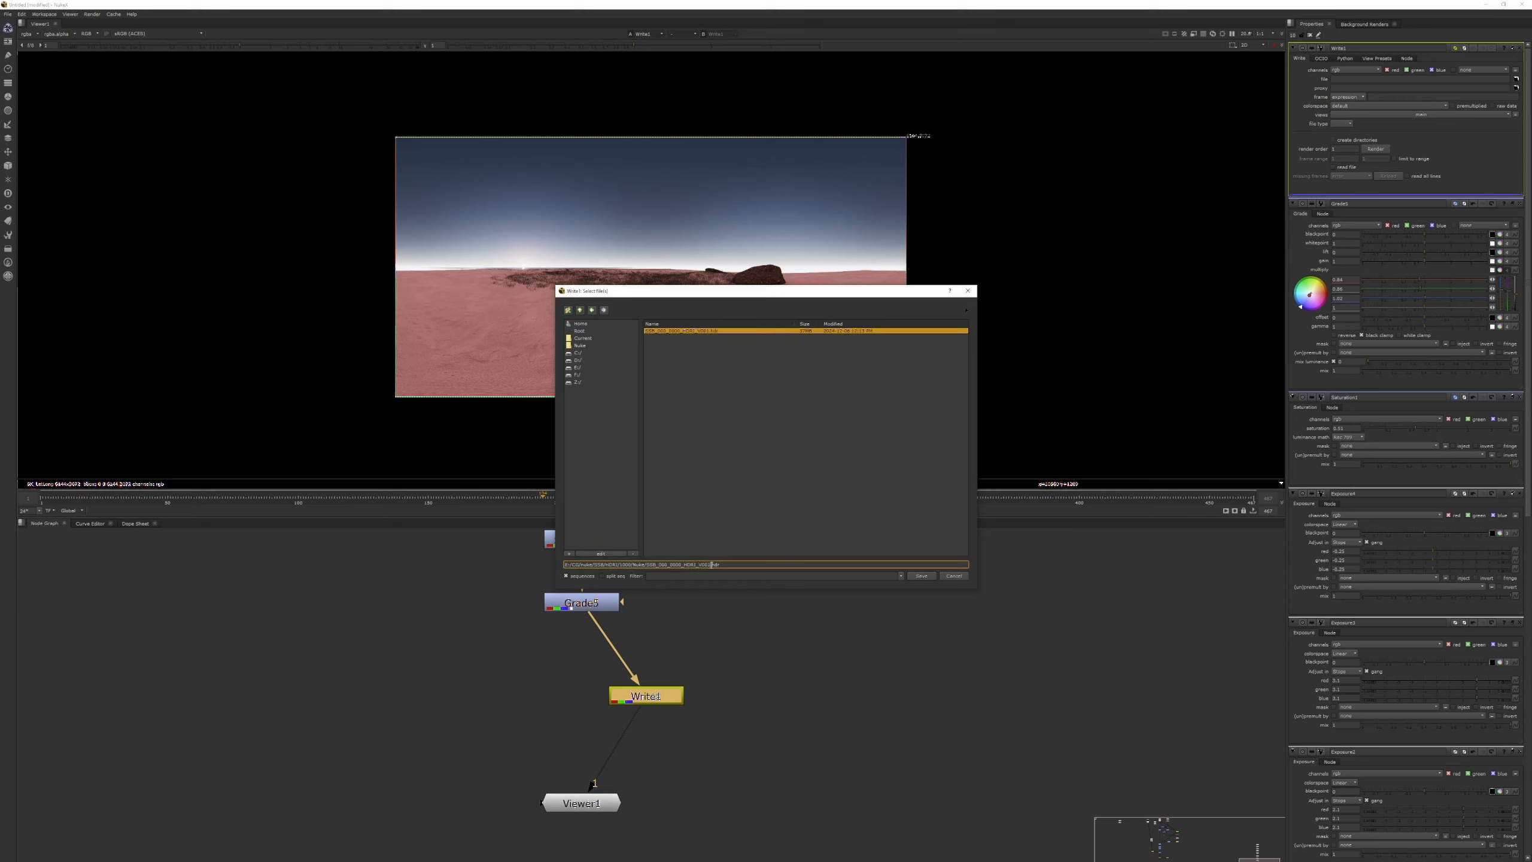
{"action": "key", "text": "BackSpace"}
{"action": "type", "text": "2"}
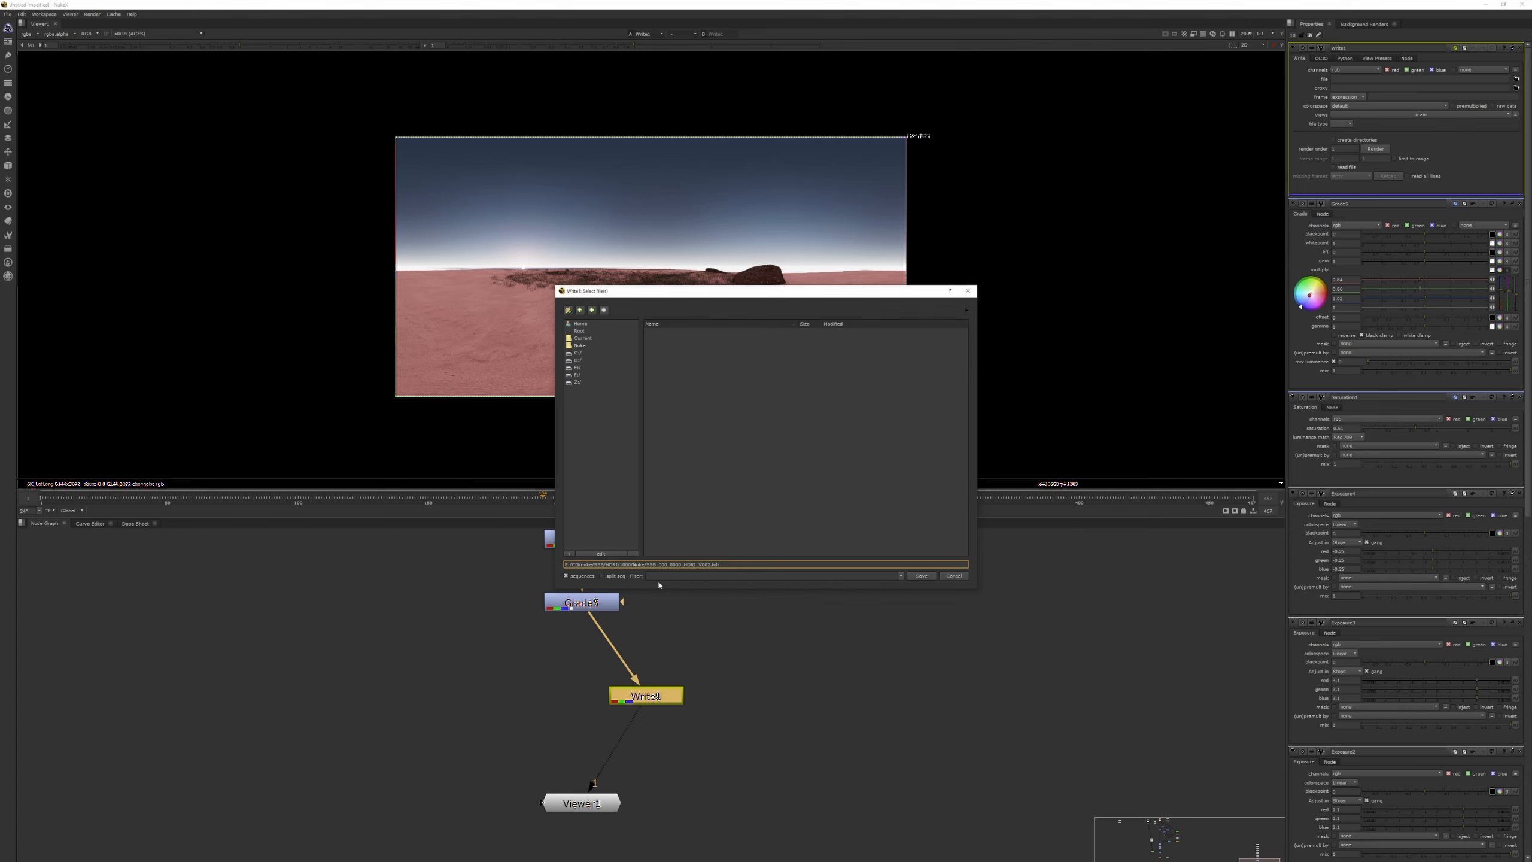
{"action": "left_click", "coordinate": [921, 576]}
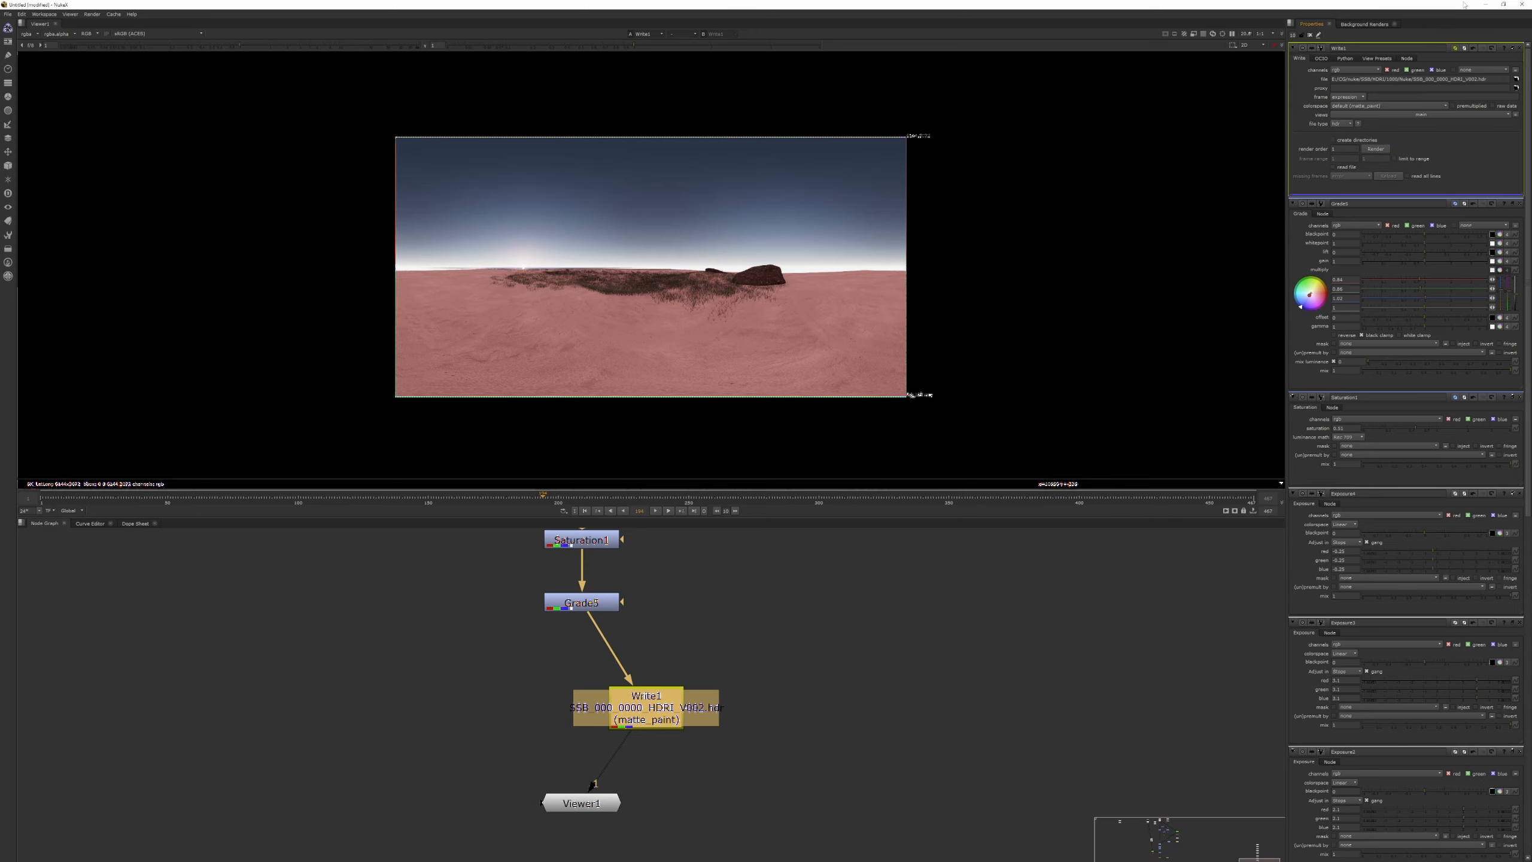
Switch to Unreal Editor, open the HDRI folder of the sequence, and select the SSB_000_0000_HDRI_V001 cubemap.
{"action": "left_click", "coordinate": [1485, 4]}
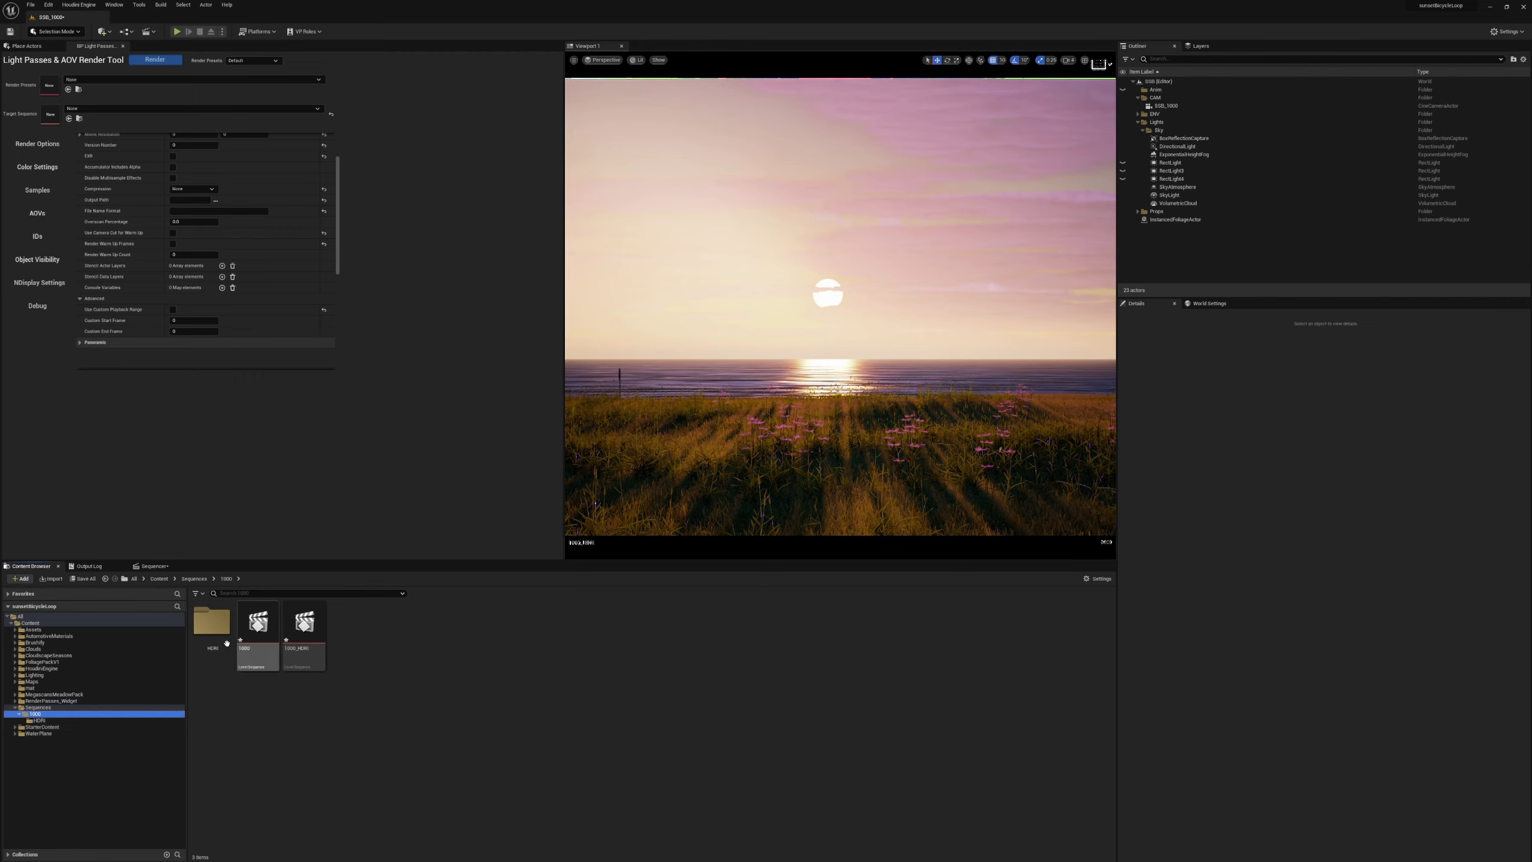
{"action": "double_click", "coordinate": [212, 623]}
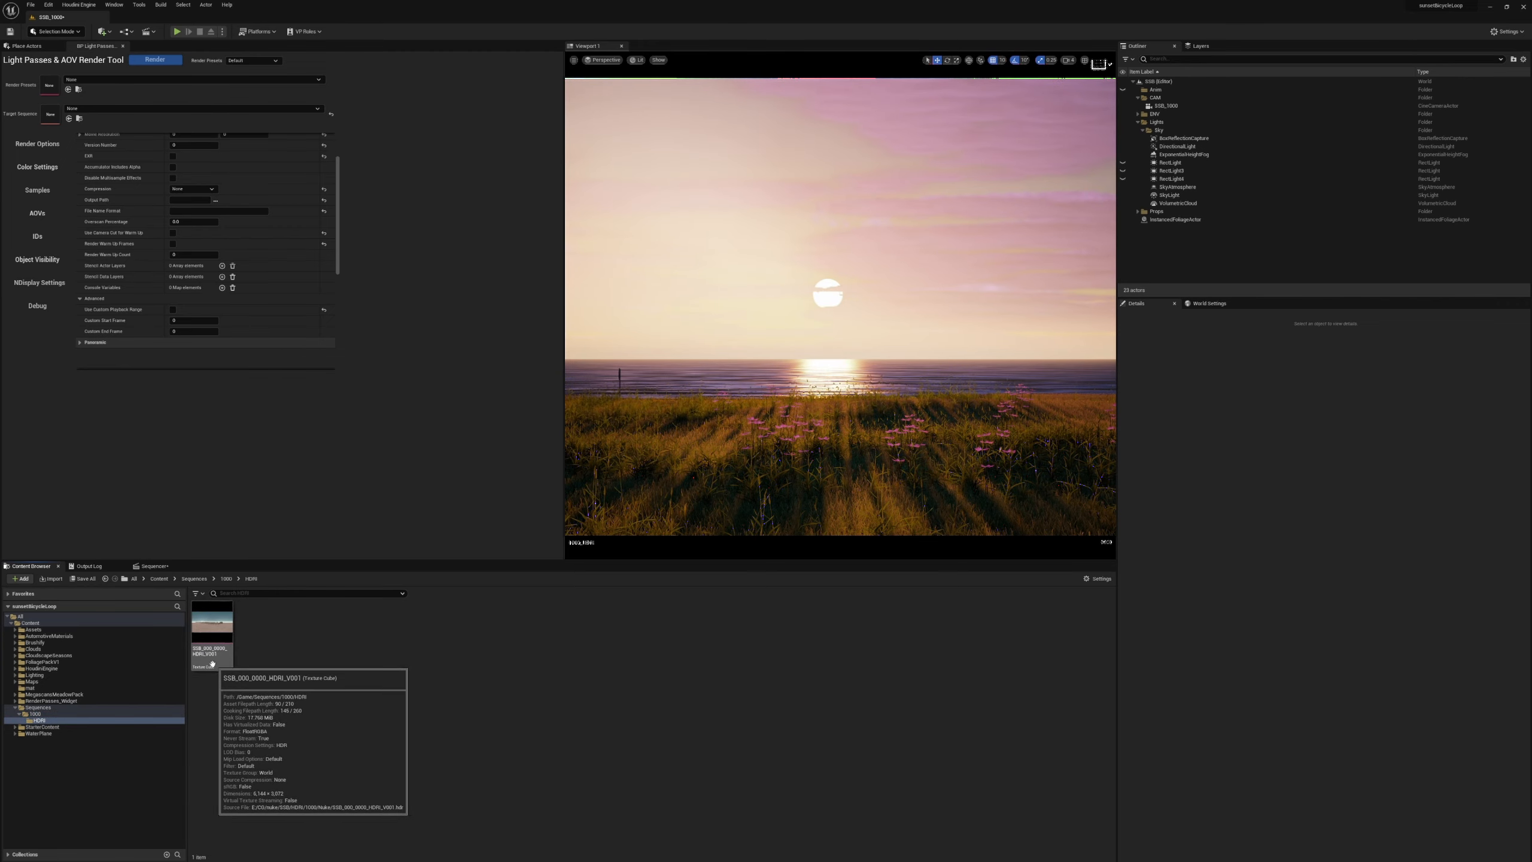
{"action": "left_click", "coordinate": [211, 662]}
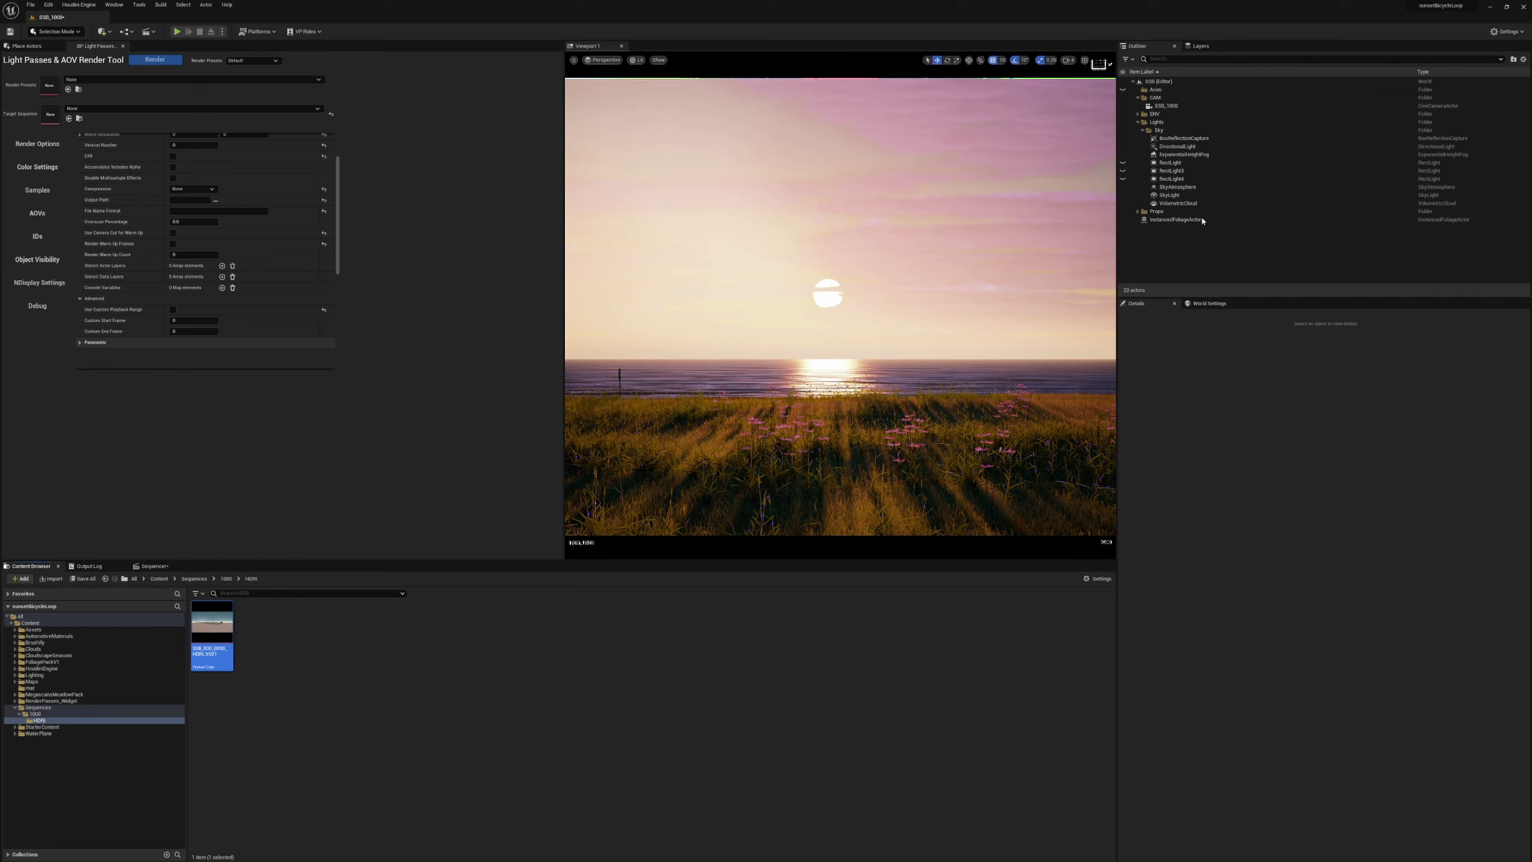
Hide the directional light and the other sky elements except SkyLight, and view the scene through the SSB_1000 camera.
{"action": "left_click", "coordinate": [1170, 195]}
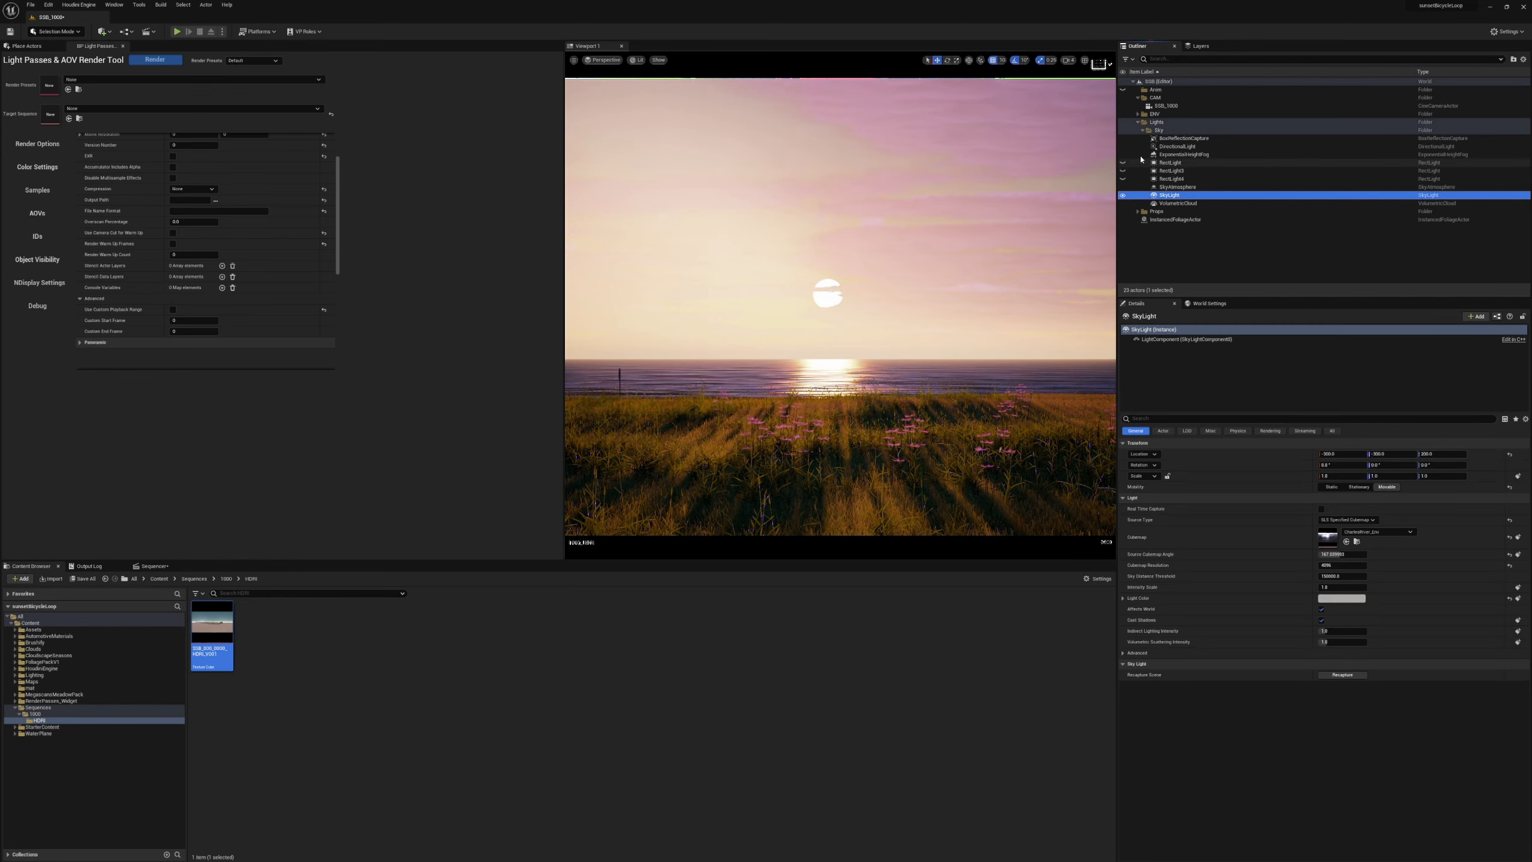
{"action": "left_click", "coordinate": [1123, 146]}
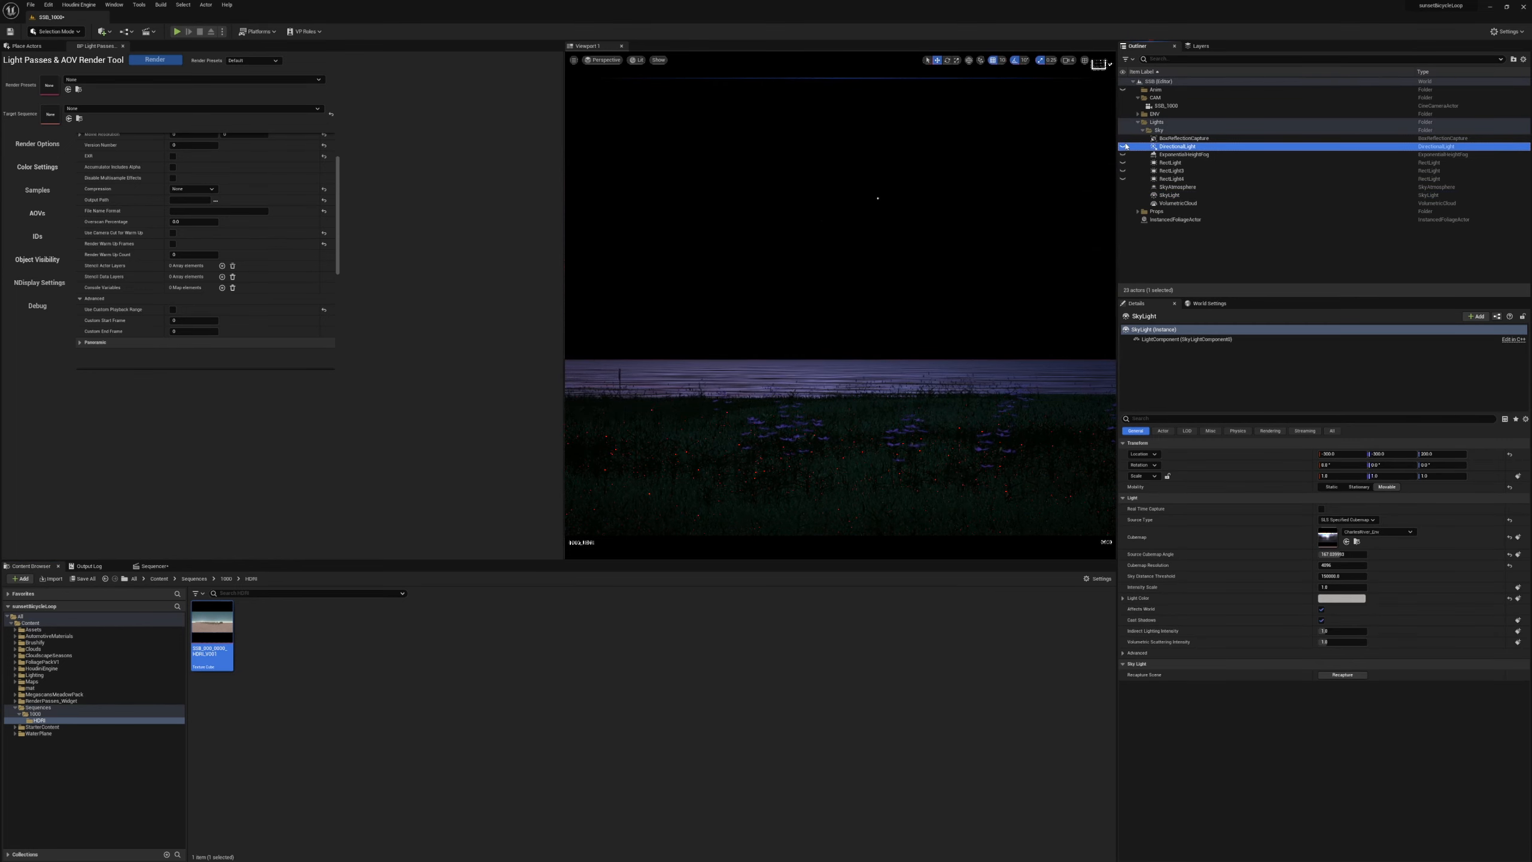
{"action": "left_click", "coordinate": [610, 61]}
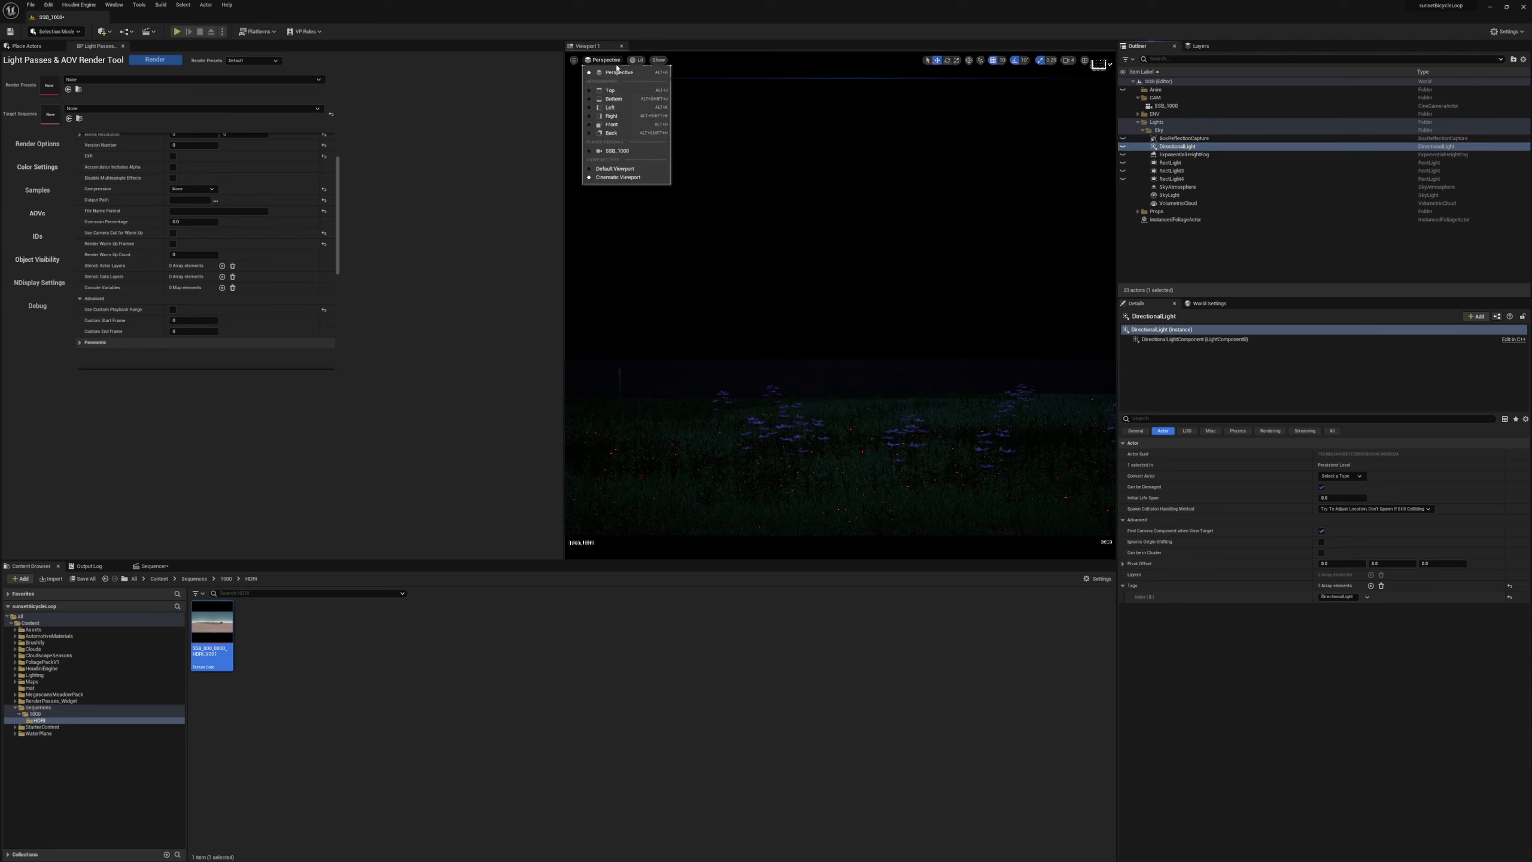
{"action": "left_click", "coordinate": [617, 150]}
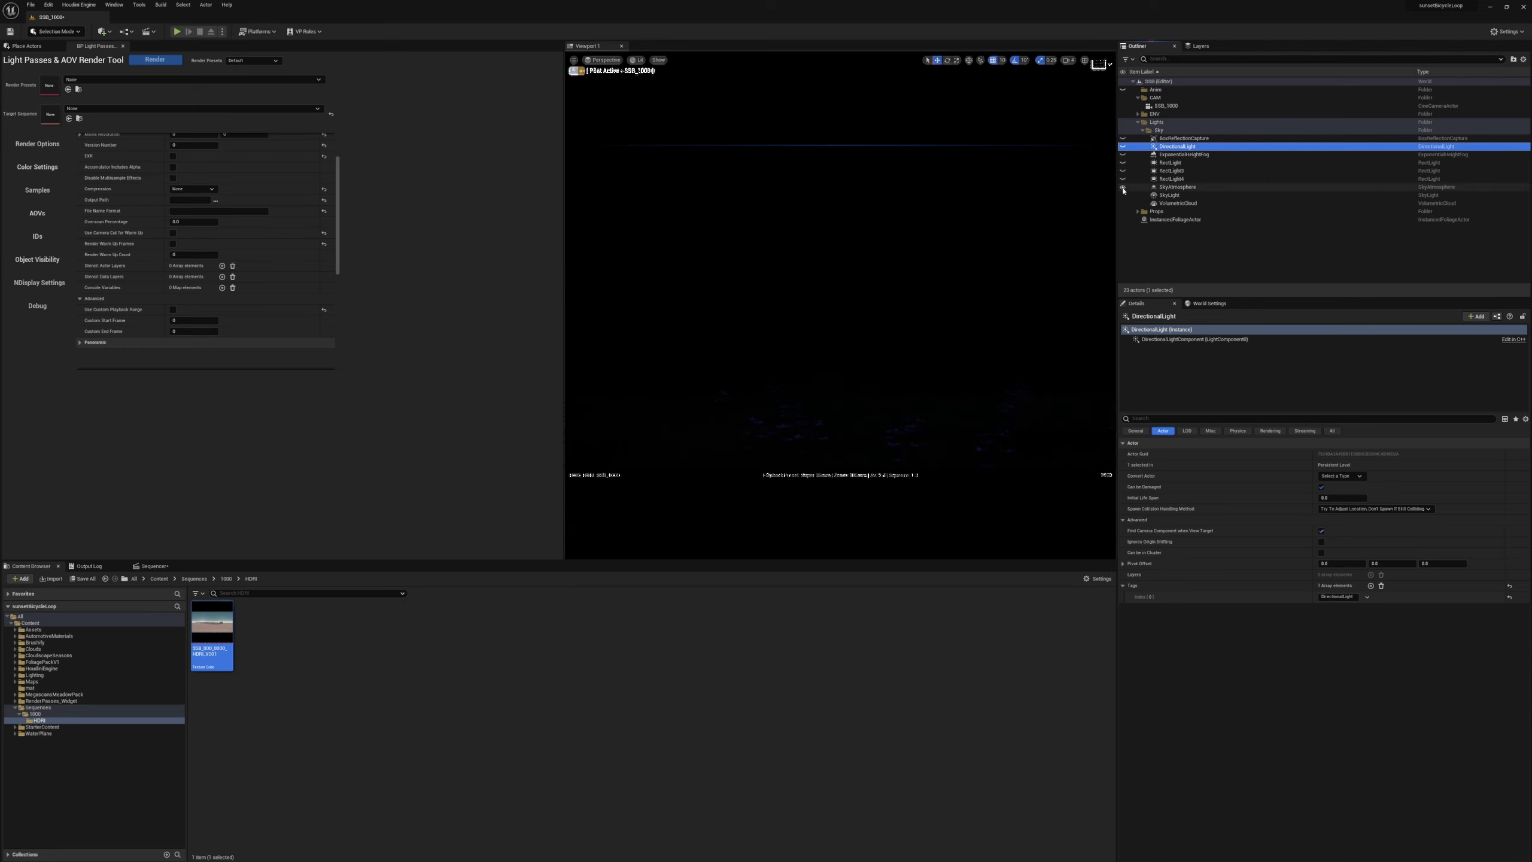
Assign SSB_000_0000_HDRI_V001 as the SkyLight's cubemap, keeping the specified-cubemap source type.
{"action": "left_click", "coordinate": [1169, 195]}
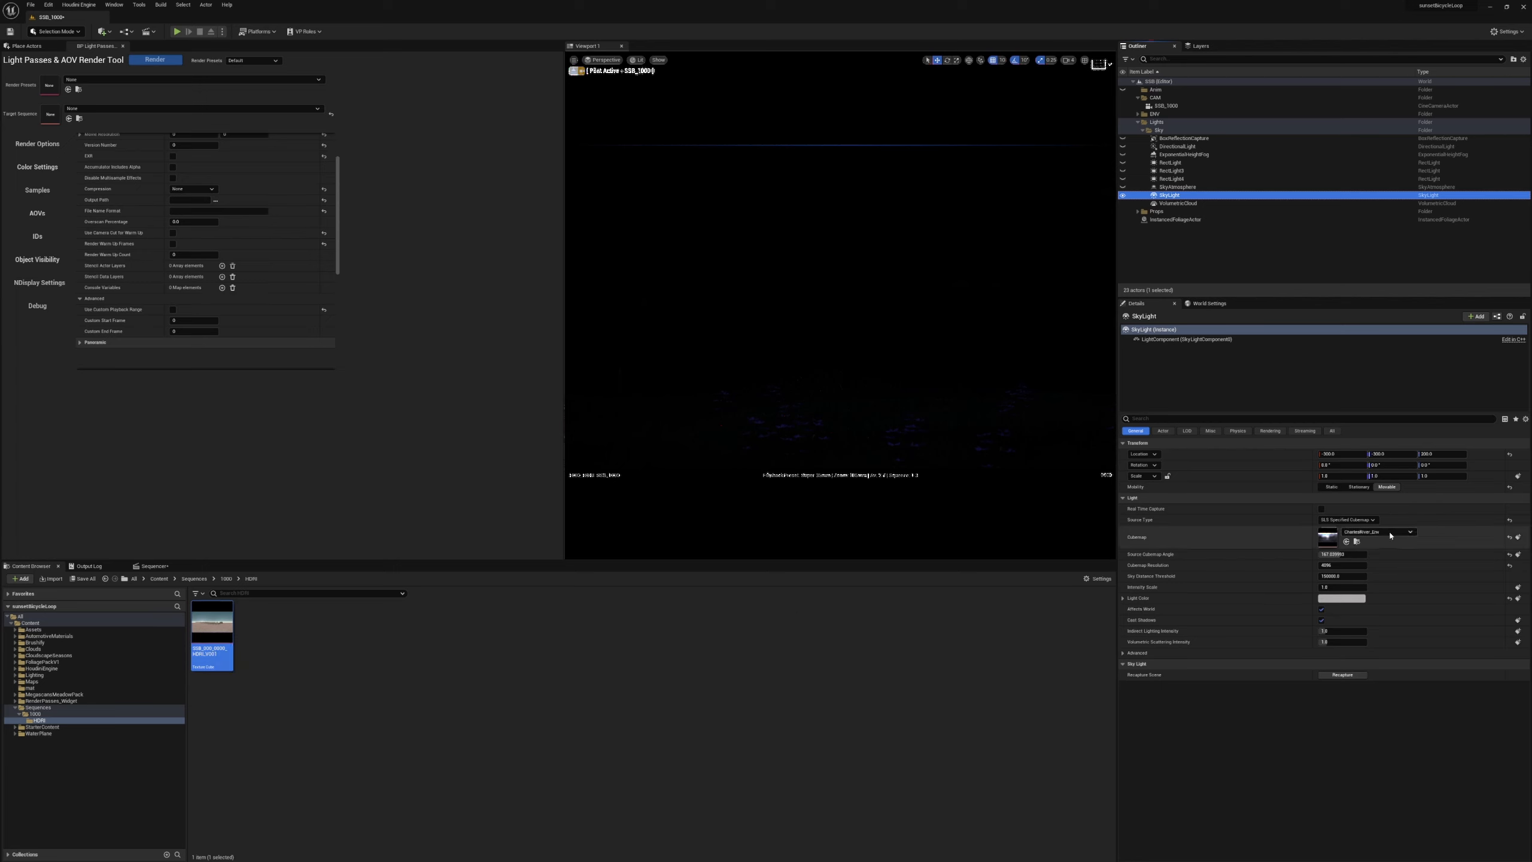
{"action": "left_click", "coordinate": [1348, 520]}
{"action": "left_click", "coordinate": [1310, 536]}
{"action": "left_click", "coordinate": [1344, 520]}
{"action": "left_click", "coordinate": [1353, 537]}
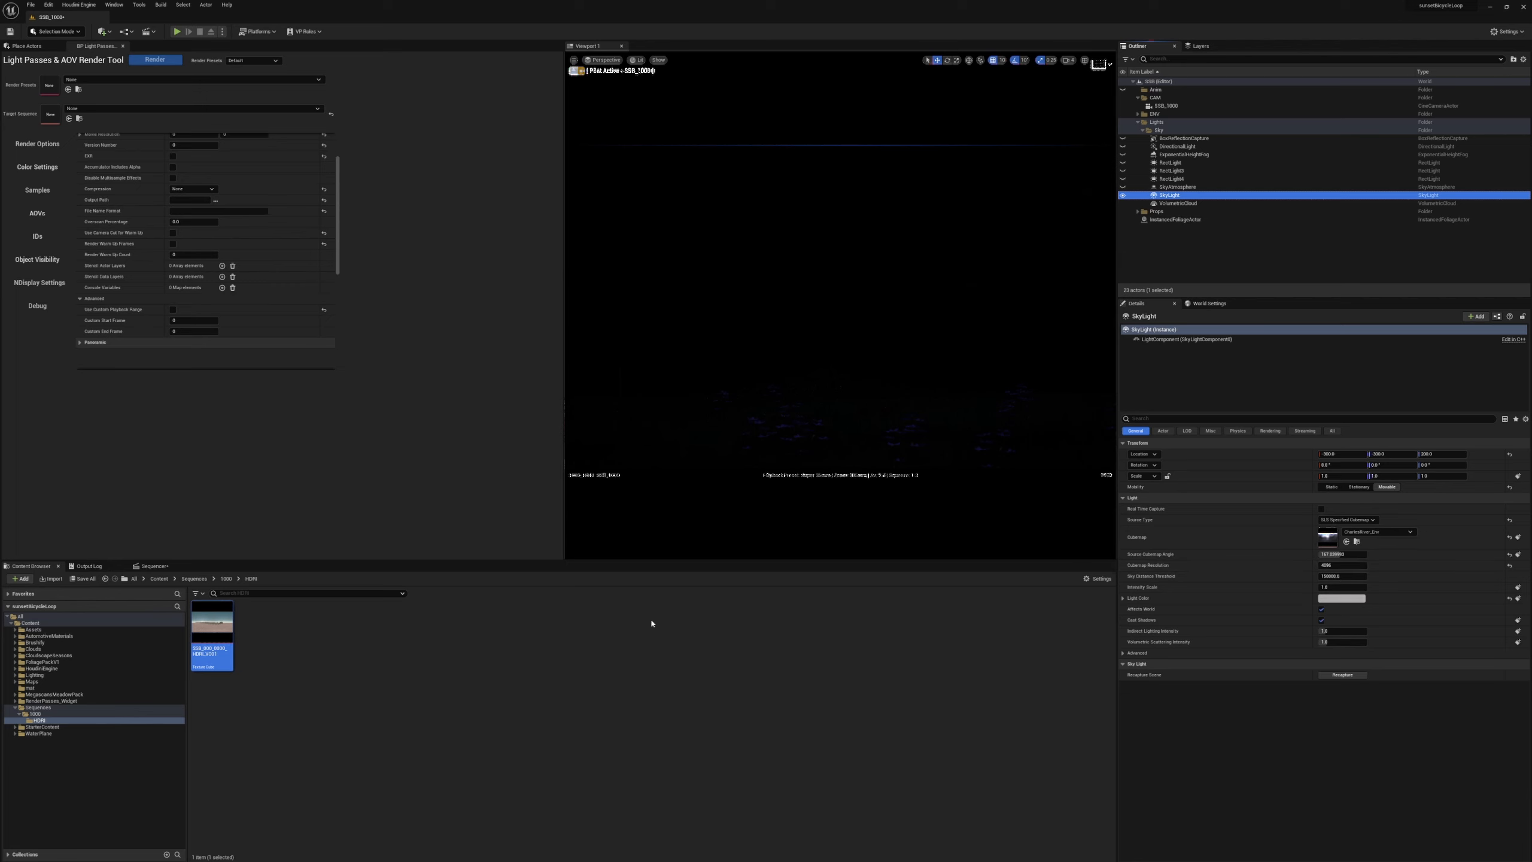
{"action": "left_click_drag", "start_coordinate": [213, 631], "coordinate": [1331, 543]}
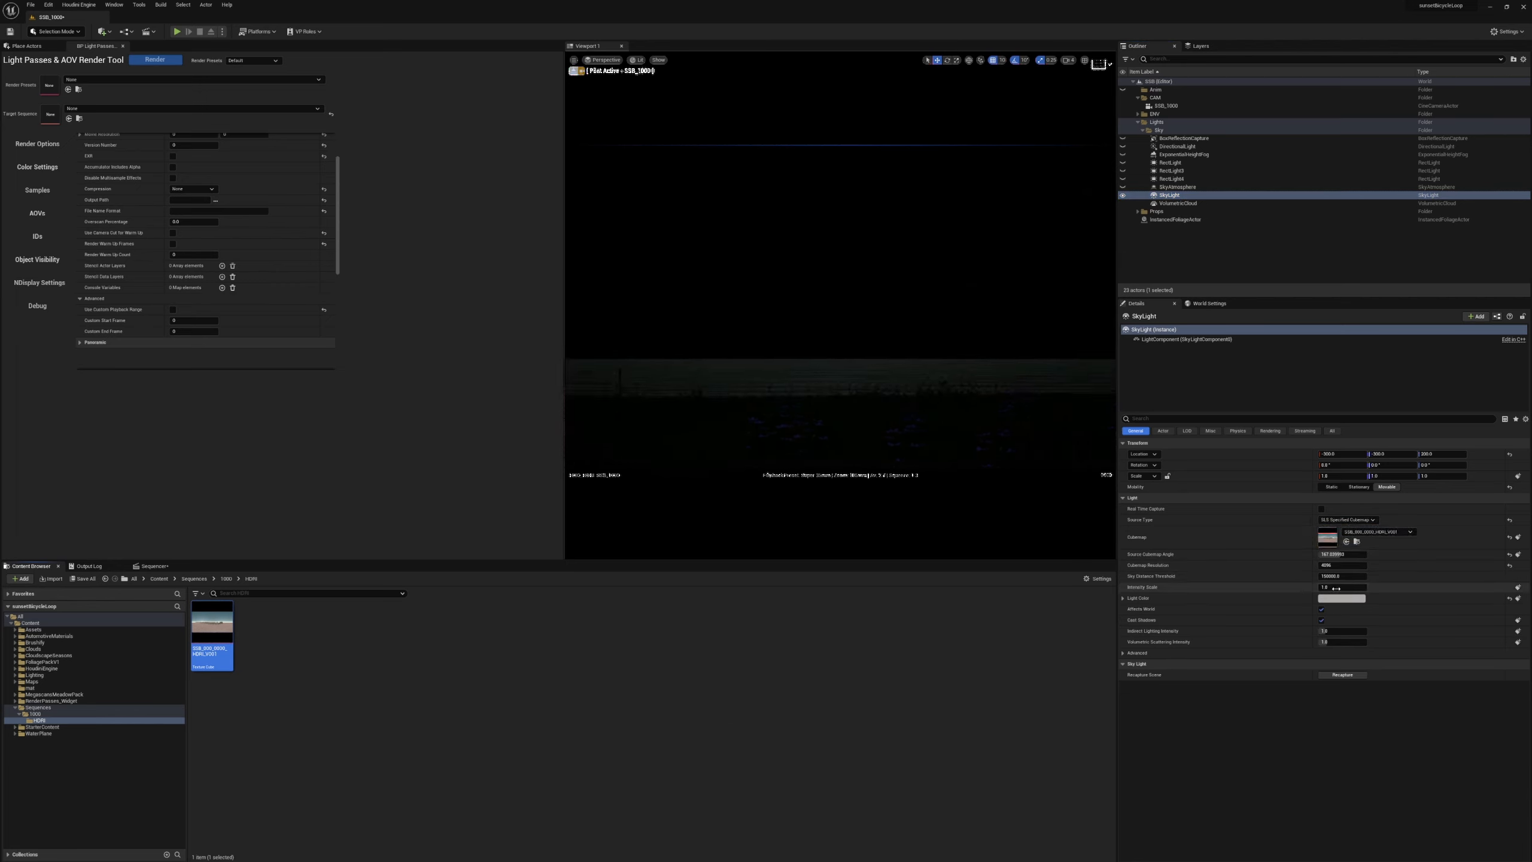
Test a brighter intensity scale on the SkyLight and set it back to 1.
{"action": "key", "text": "Return"}
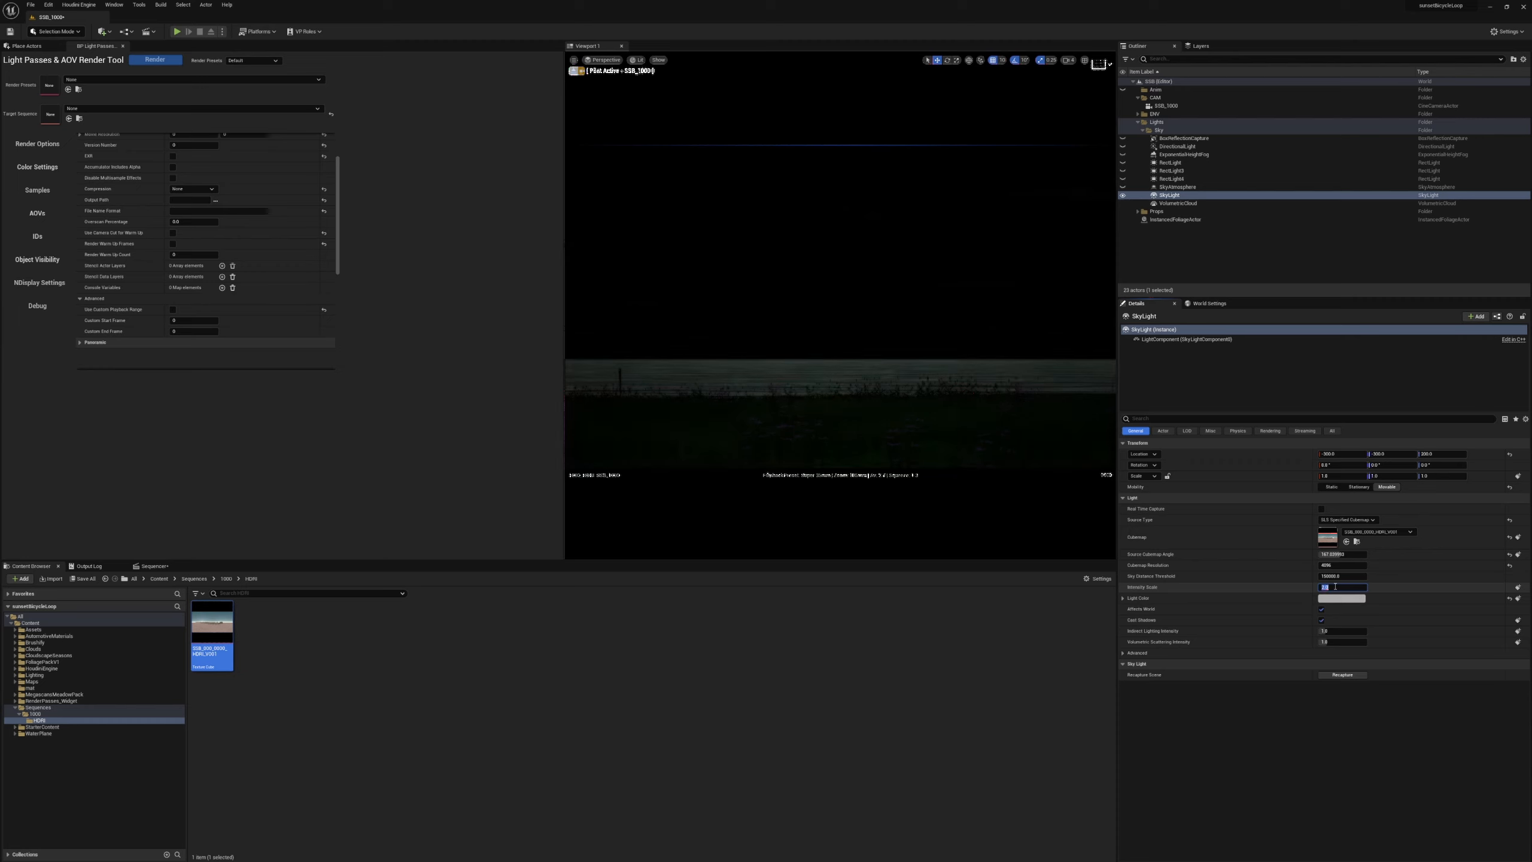
{"action": "left_click", "coordinate": [1346, 586]}
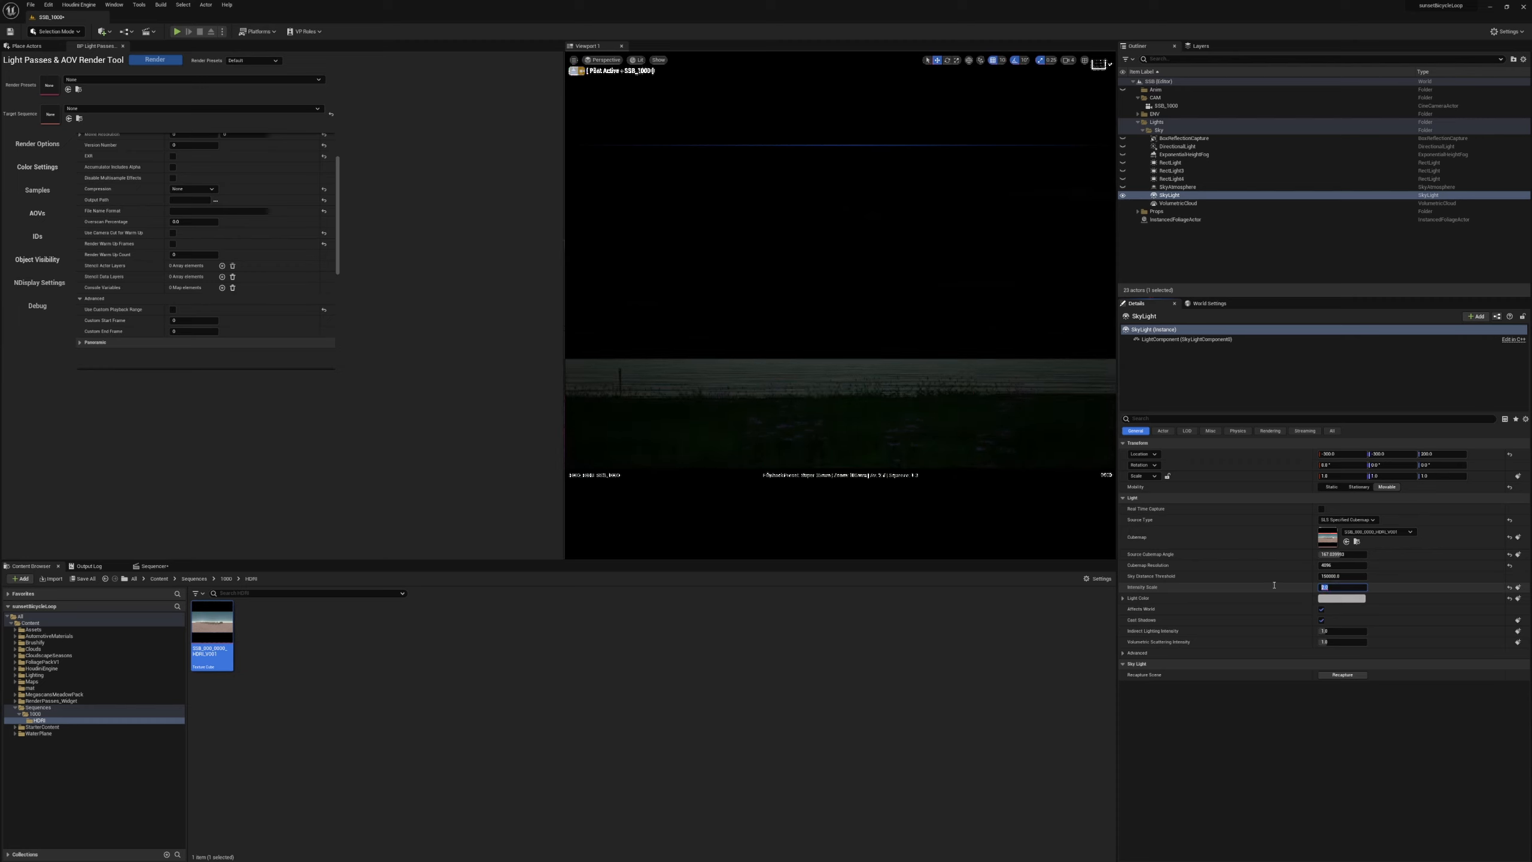
{"action": "type", "text": "1"}
{"action": "key", "text": "Return"}
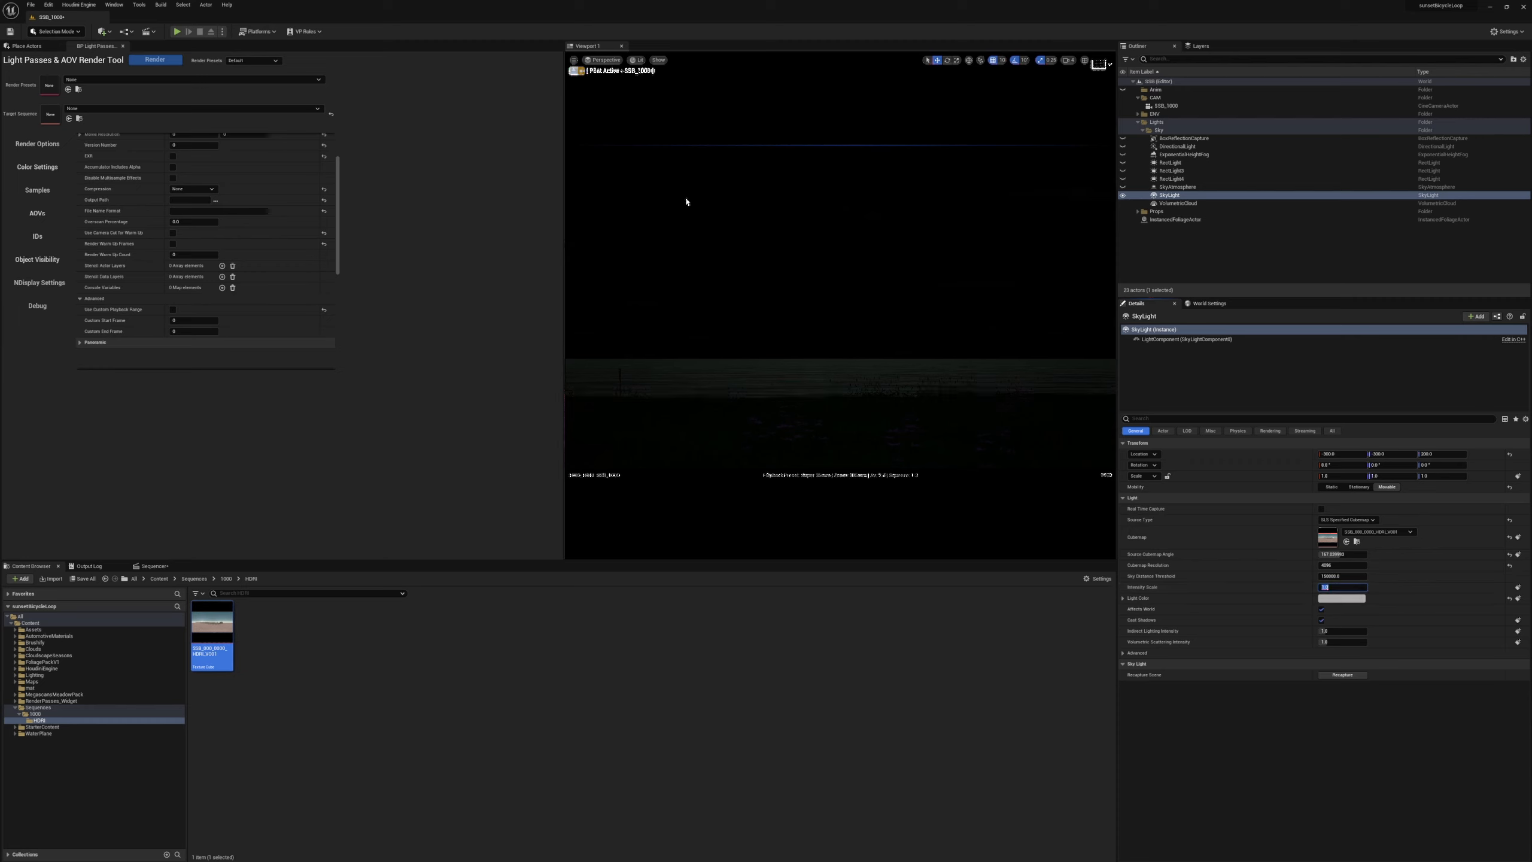
Unhide the rect lights, directional light, height fog, reflection capture and sky atmosphere.
{"action": "left_click", "coordinate": [1123, 179]}
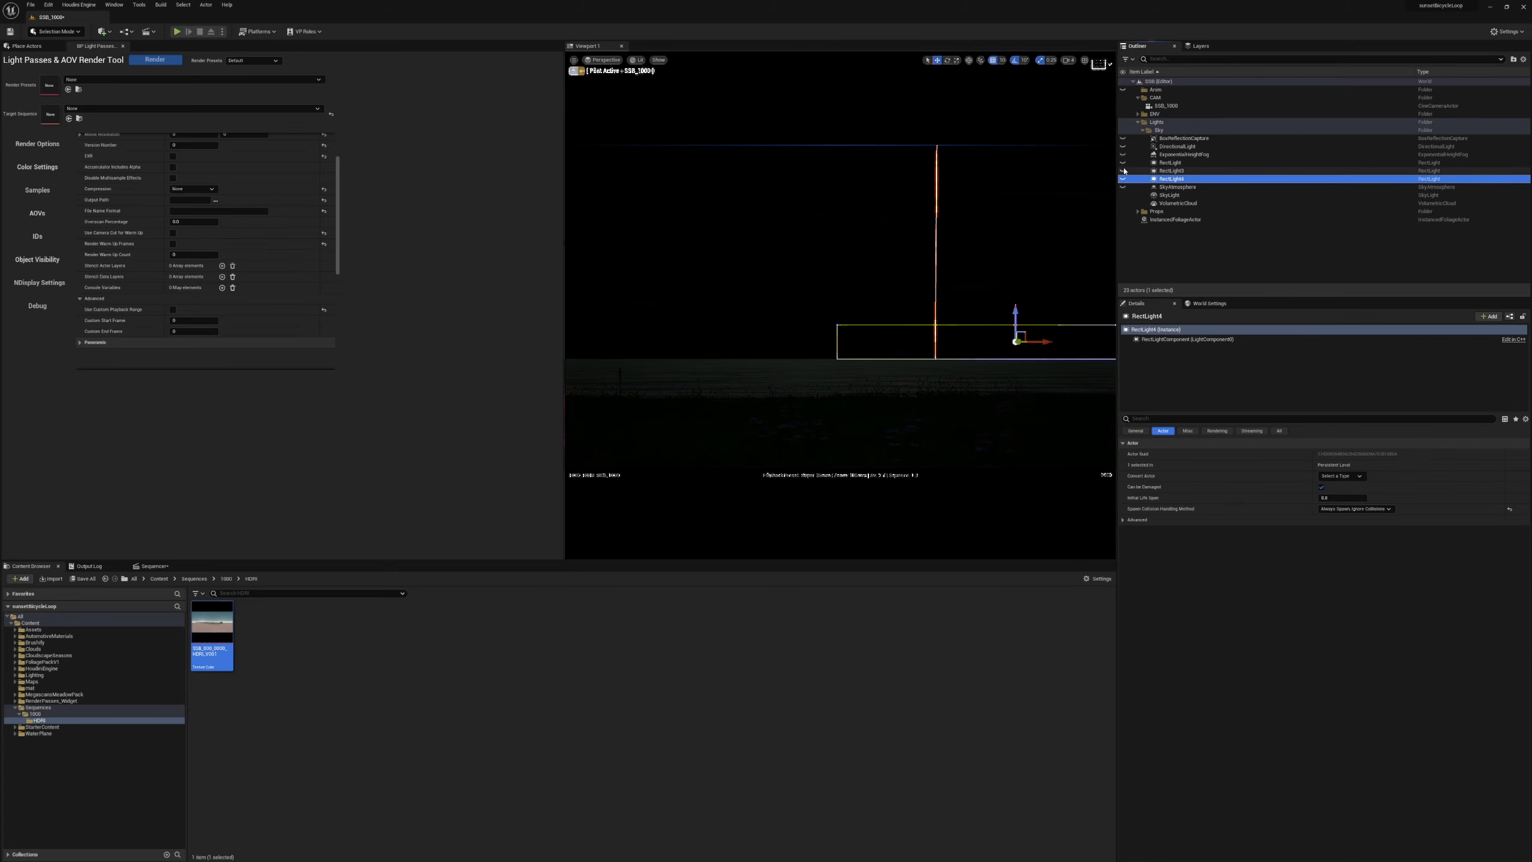
{"action": "left_click", "coordinate": [1122, 146]}
{"action": "left_click", "coordinate": [1123, 138]}
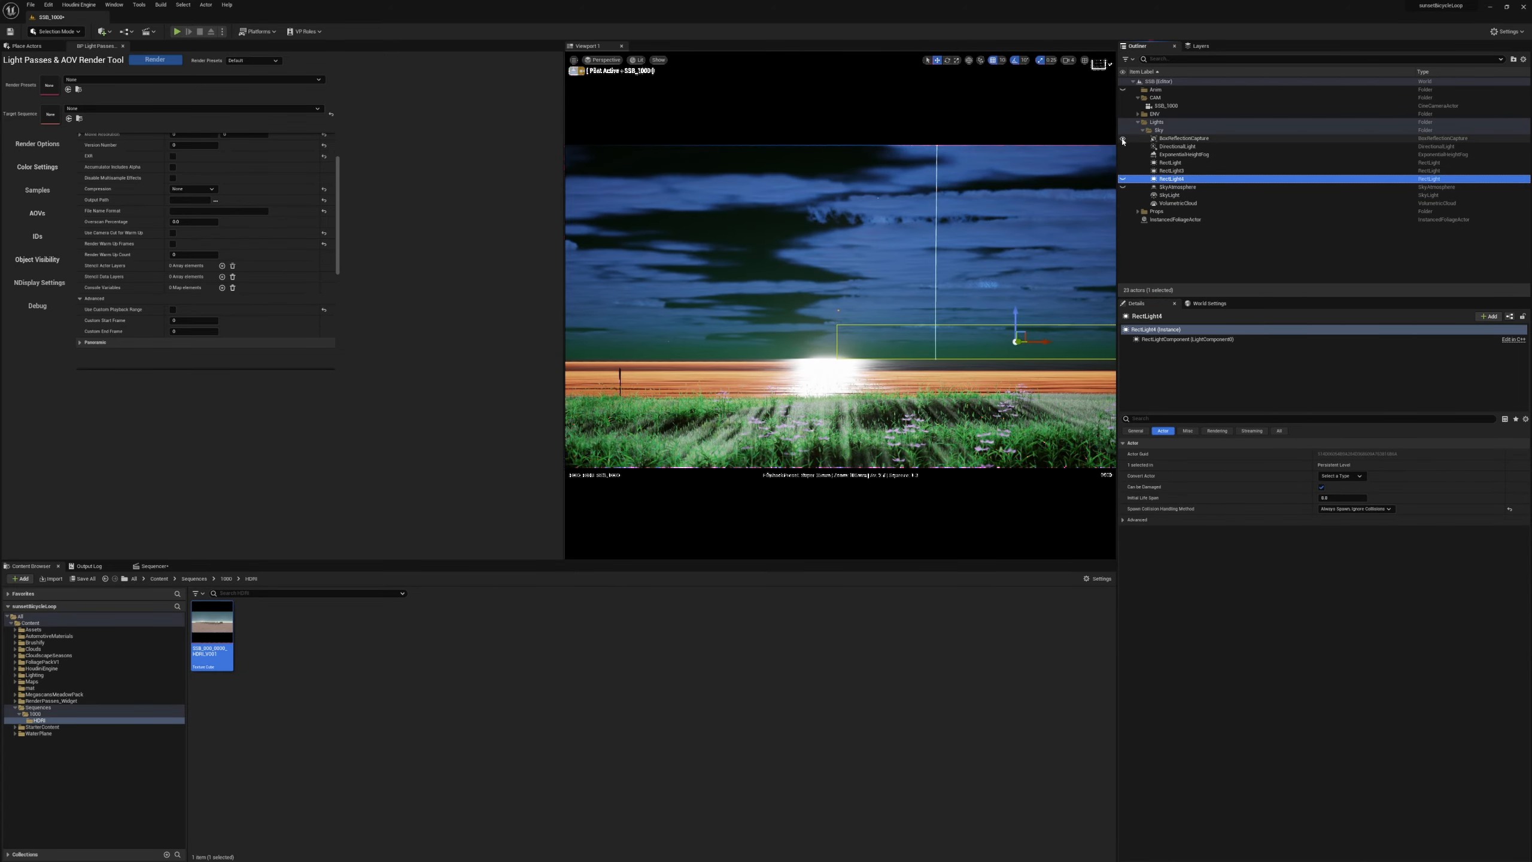
{"action": "left_click", "coordinate": [1123, 179]}
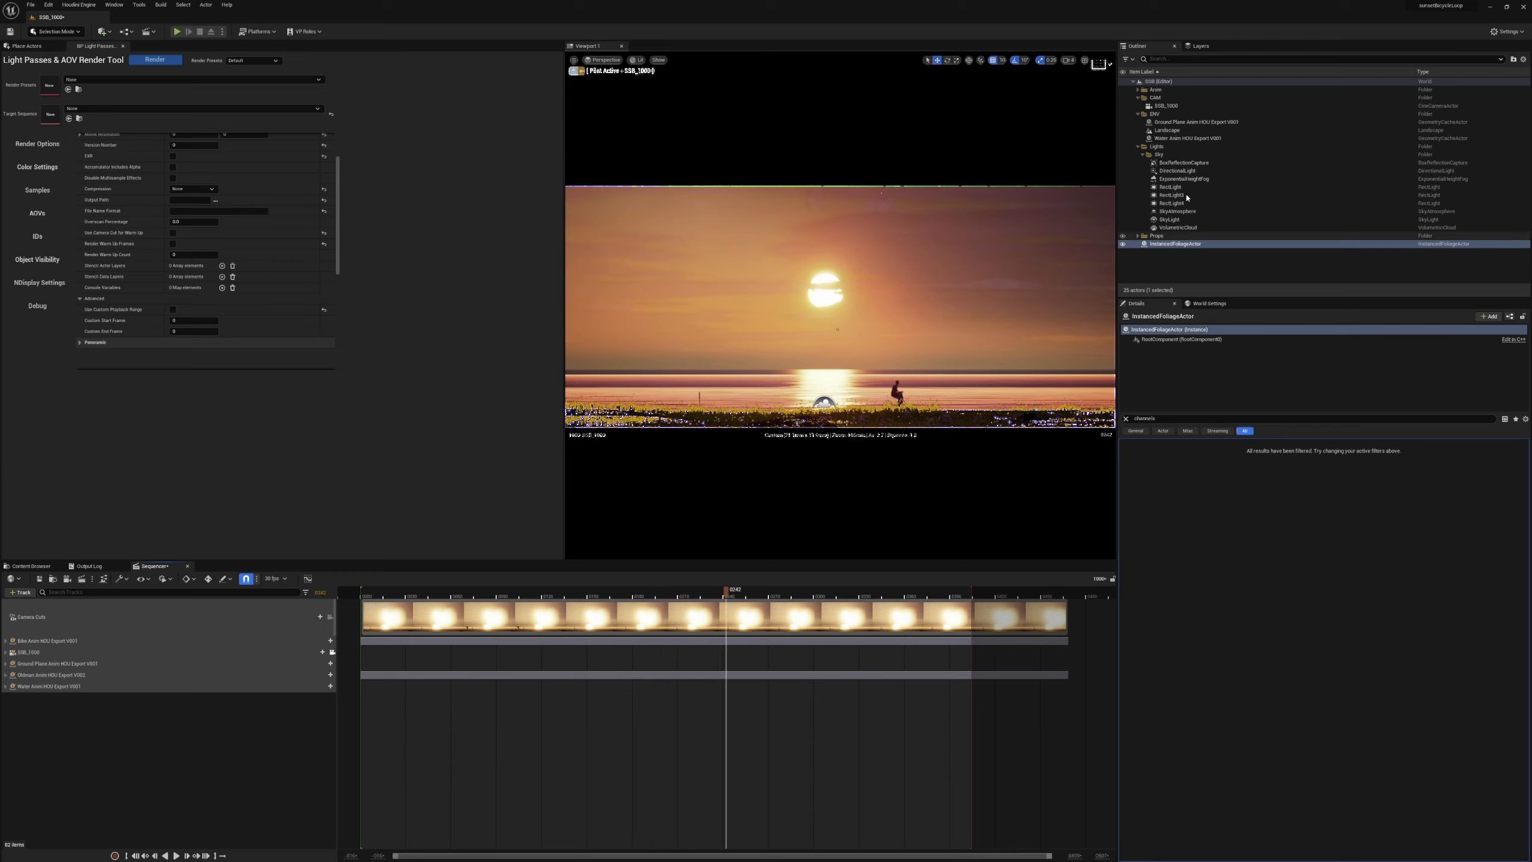
Load the SSB_000_1000 preset from RenderPasses_Widget/Presets into the Light Passes & AOV Render Tool.
{"action": "scroll", "coordinate": [131, 138], "scroll_direction": "up", "scroll_amount": 3}
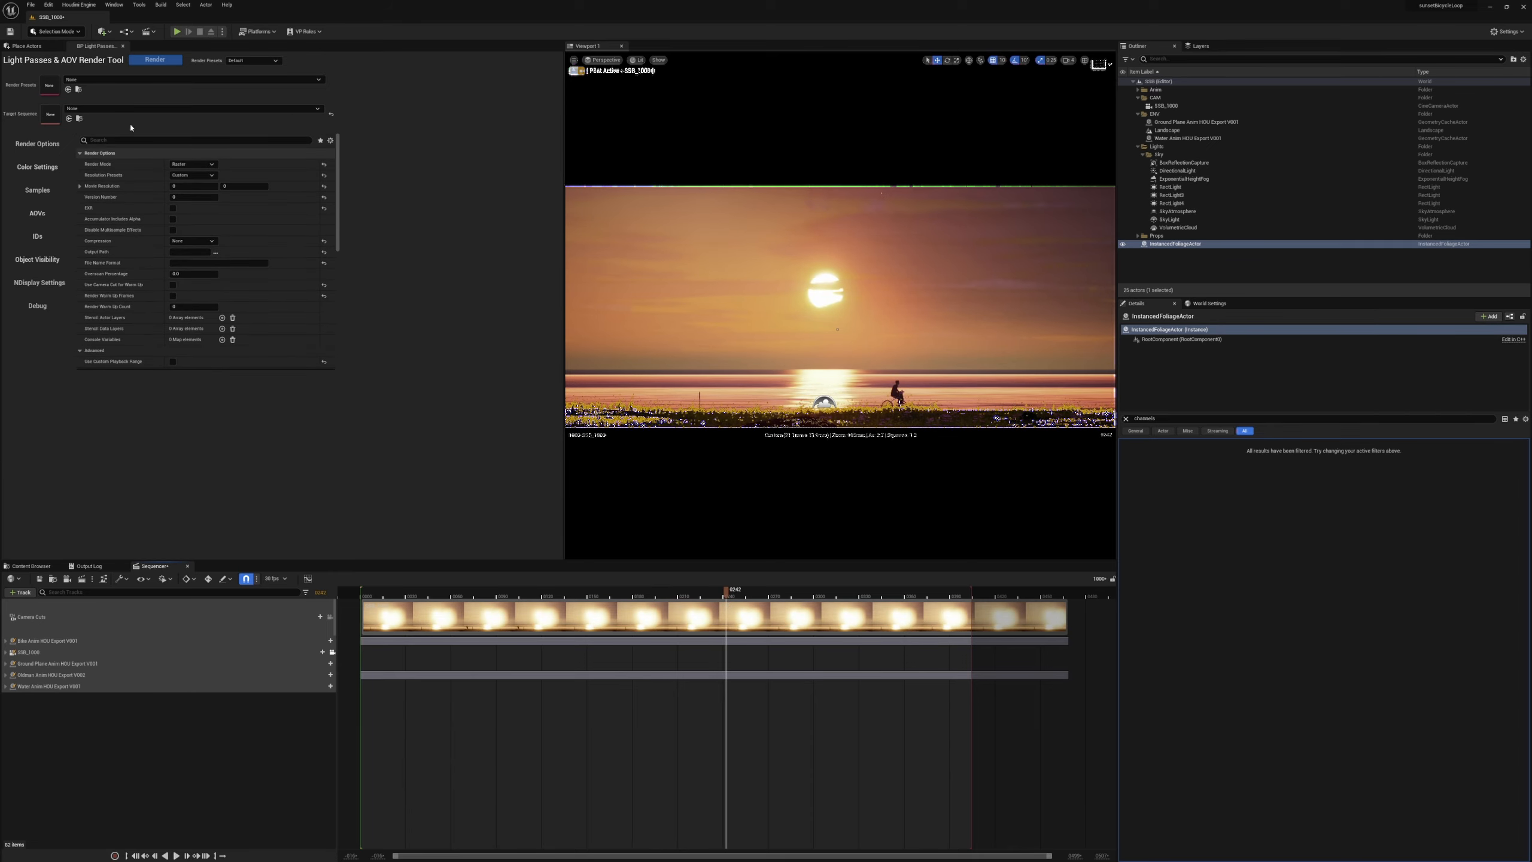
{"action": "left_click", "coordinate": [30, 565]}
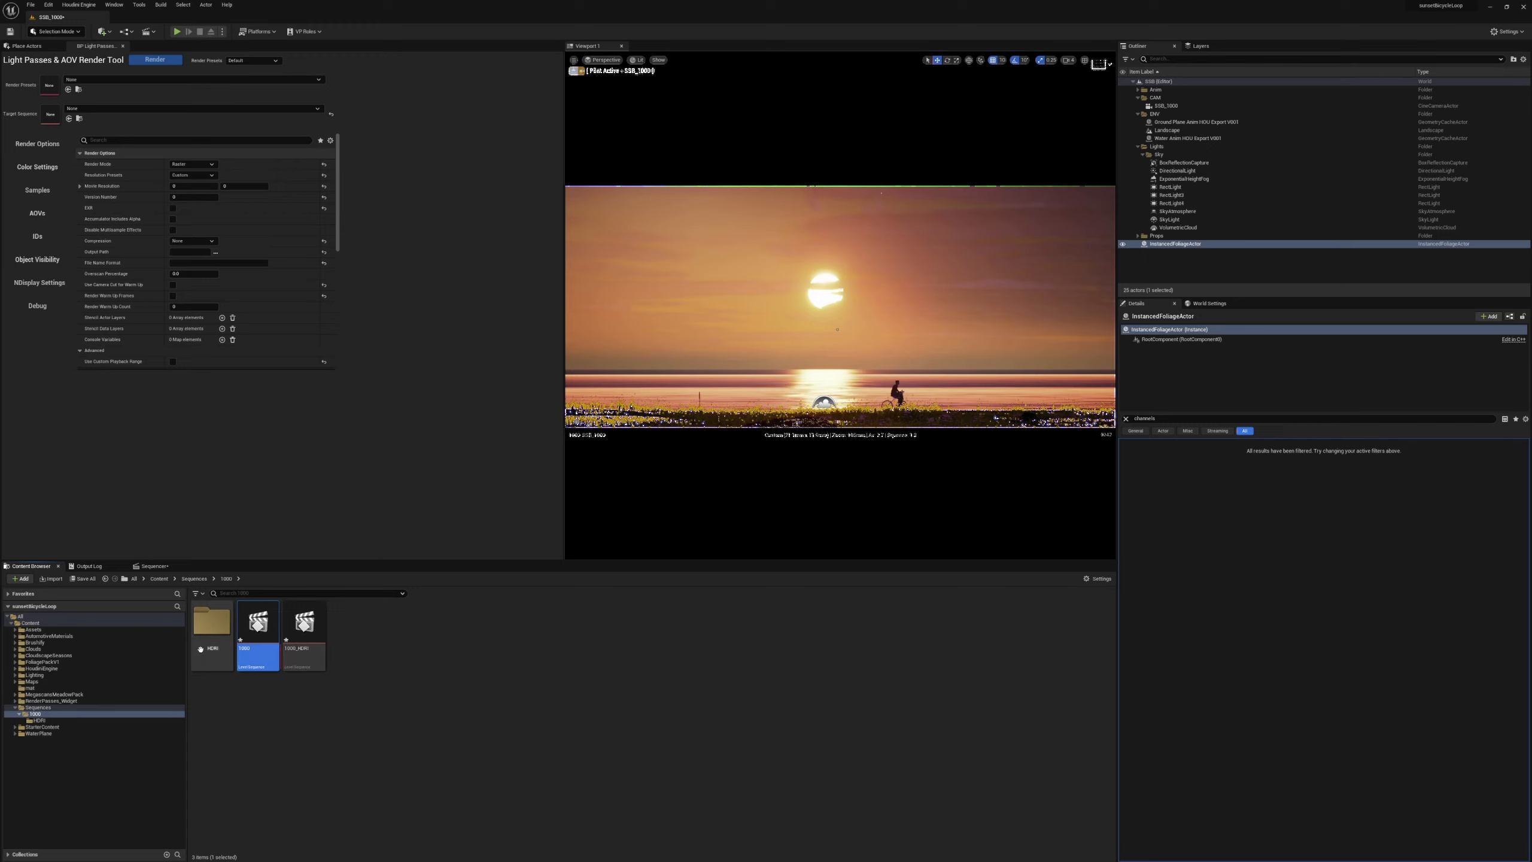
{"action": "left_click", "coordinate": [51, 701]}
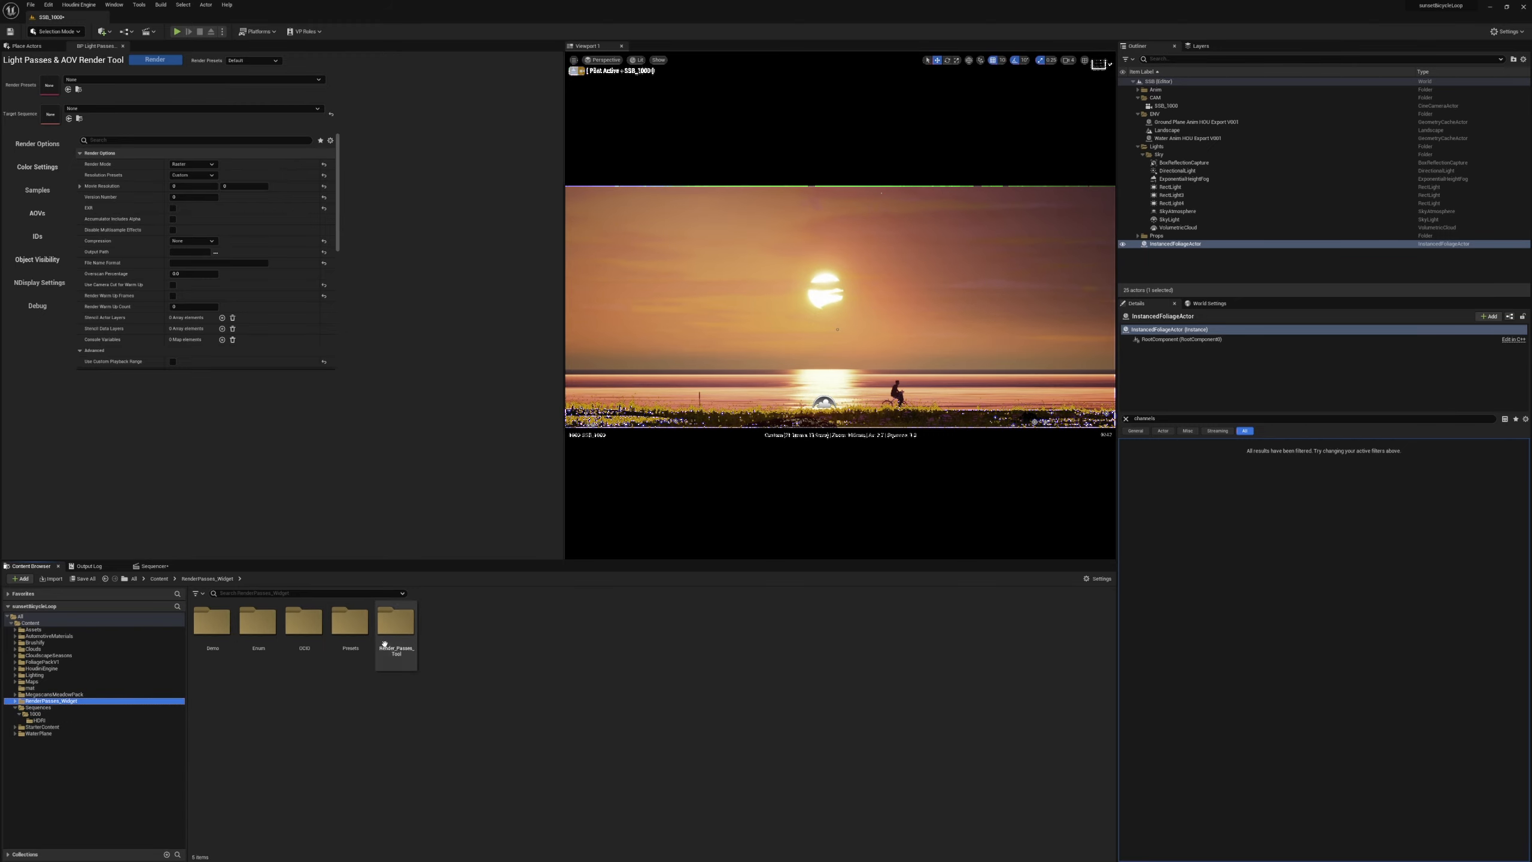
{"action": "double_click", "coordinate": [351, 622]}
{"action": "left_click", "coordinate": [311, 643]}
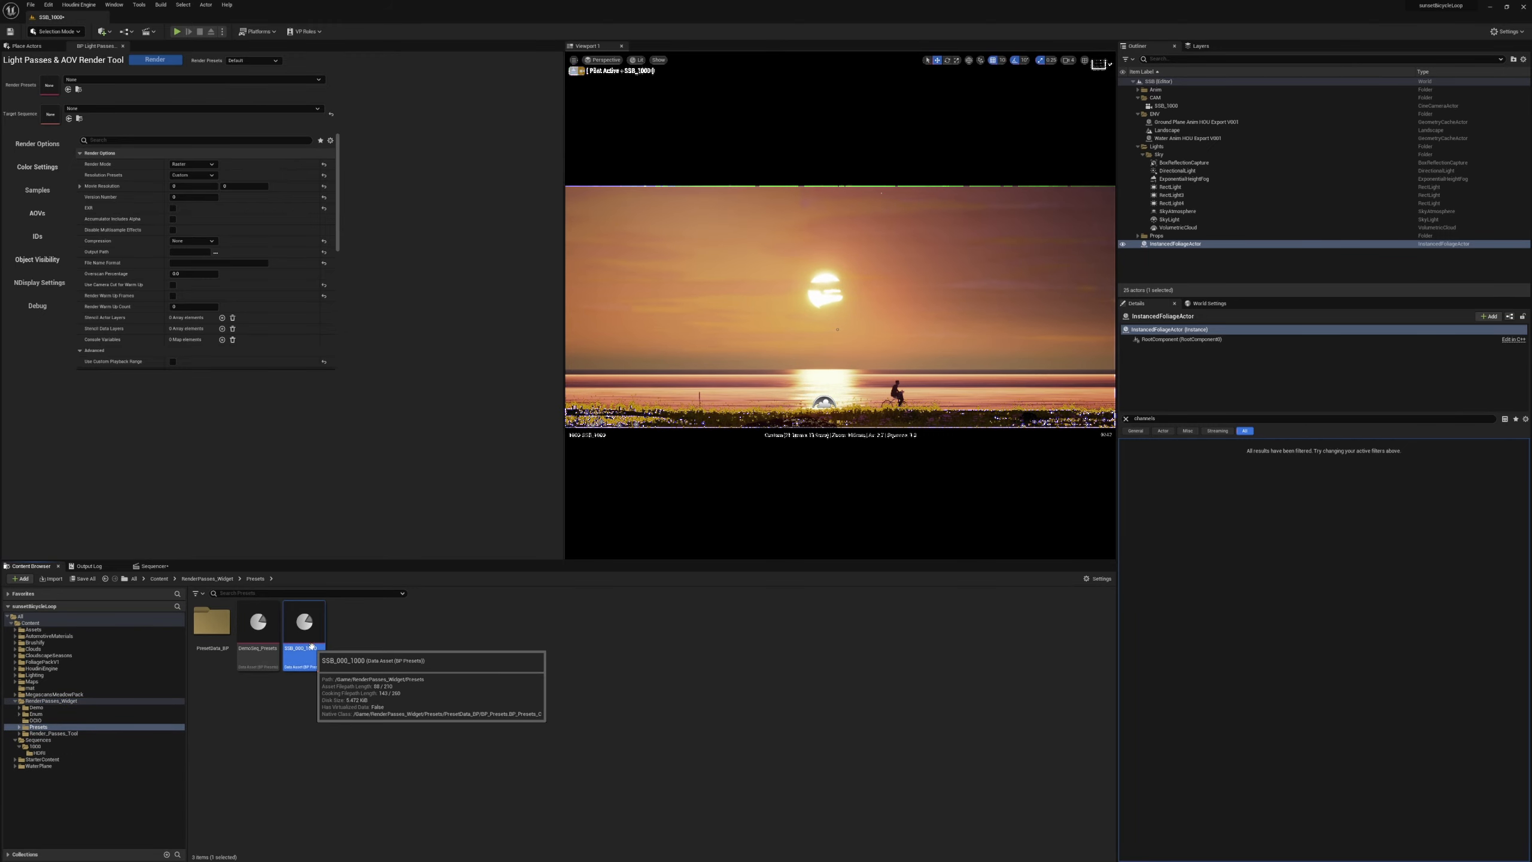
{"action": "left_click_drag", "start_coordinate": [310, 646], "coordinate": [51, 85]}
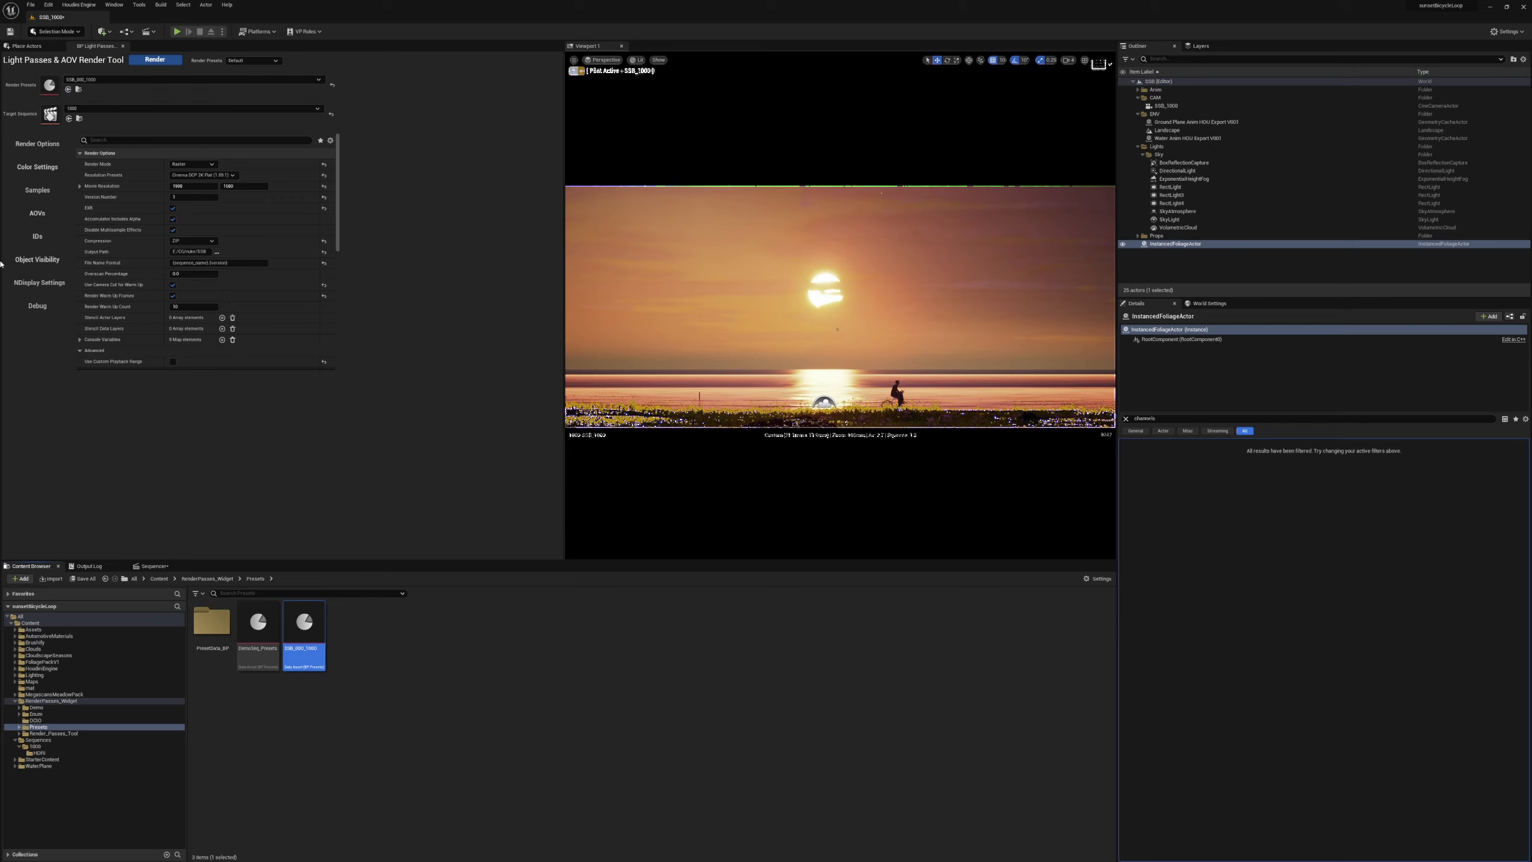
Set the render tool's temporal sample count to 8 and its spatial sample count to 4.
{"action": "left_click", "coordinate": [37, 190]}
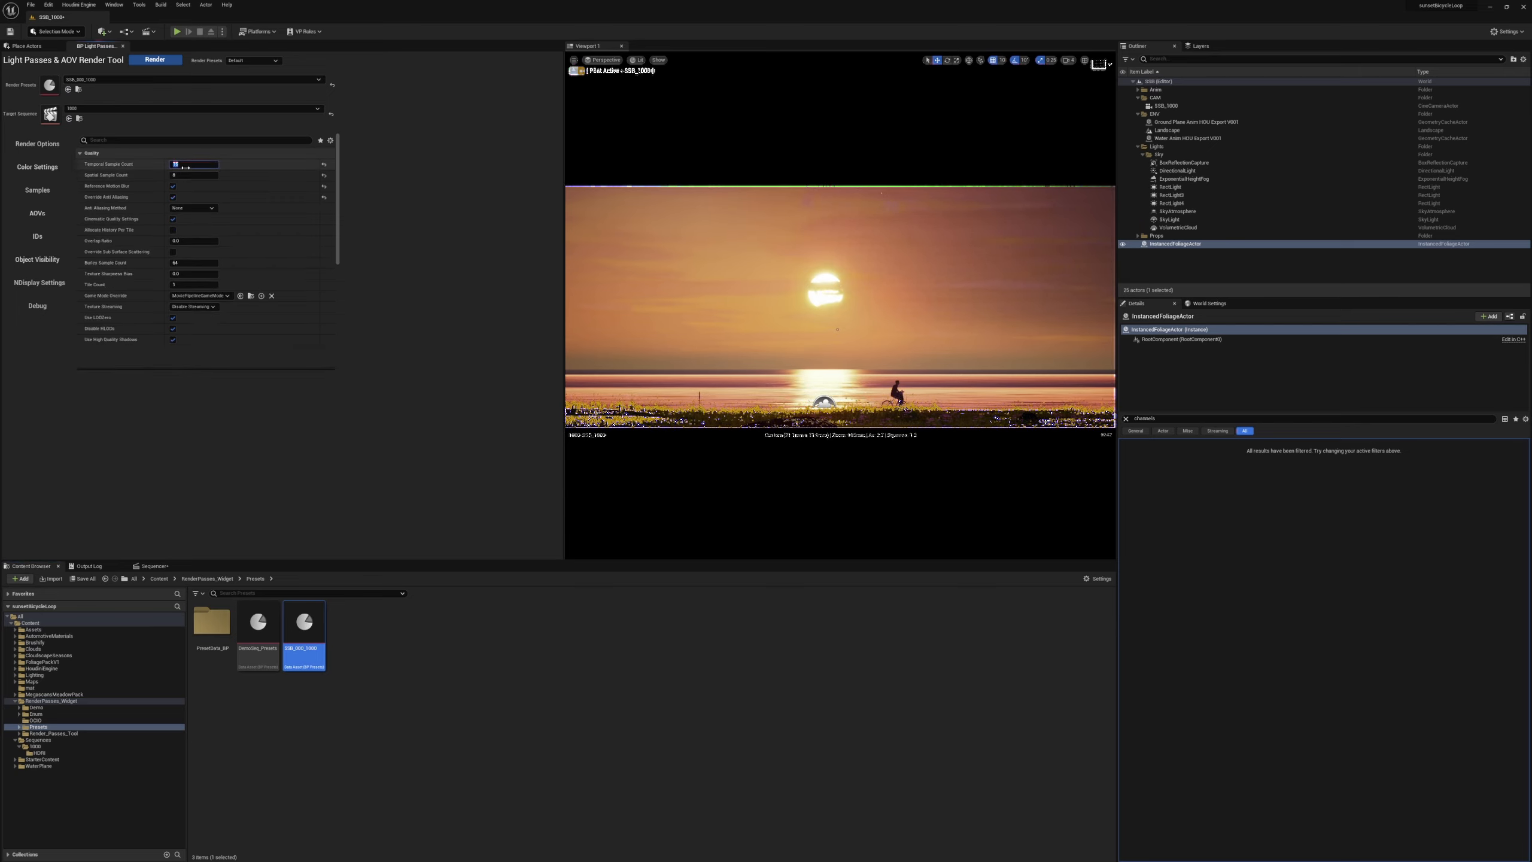
{"action": "type", "text": "8"}
{"action": "key", "text": "Tab"}
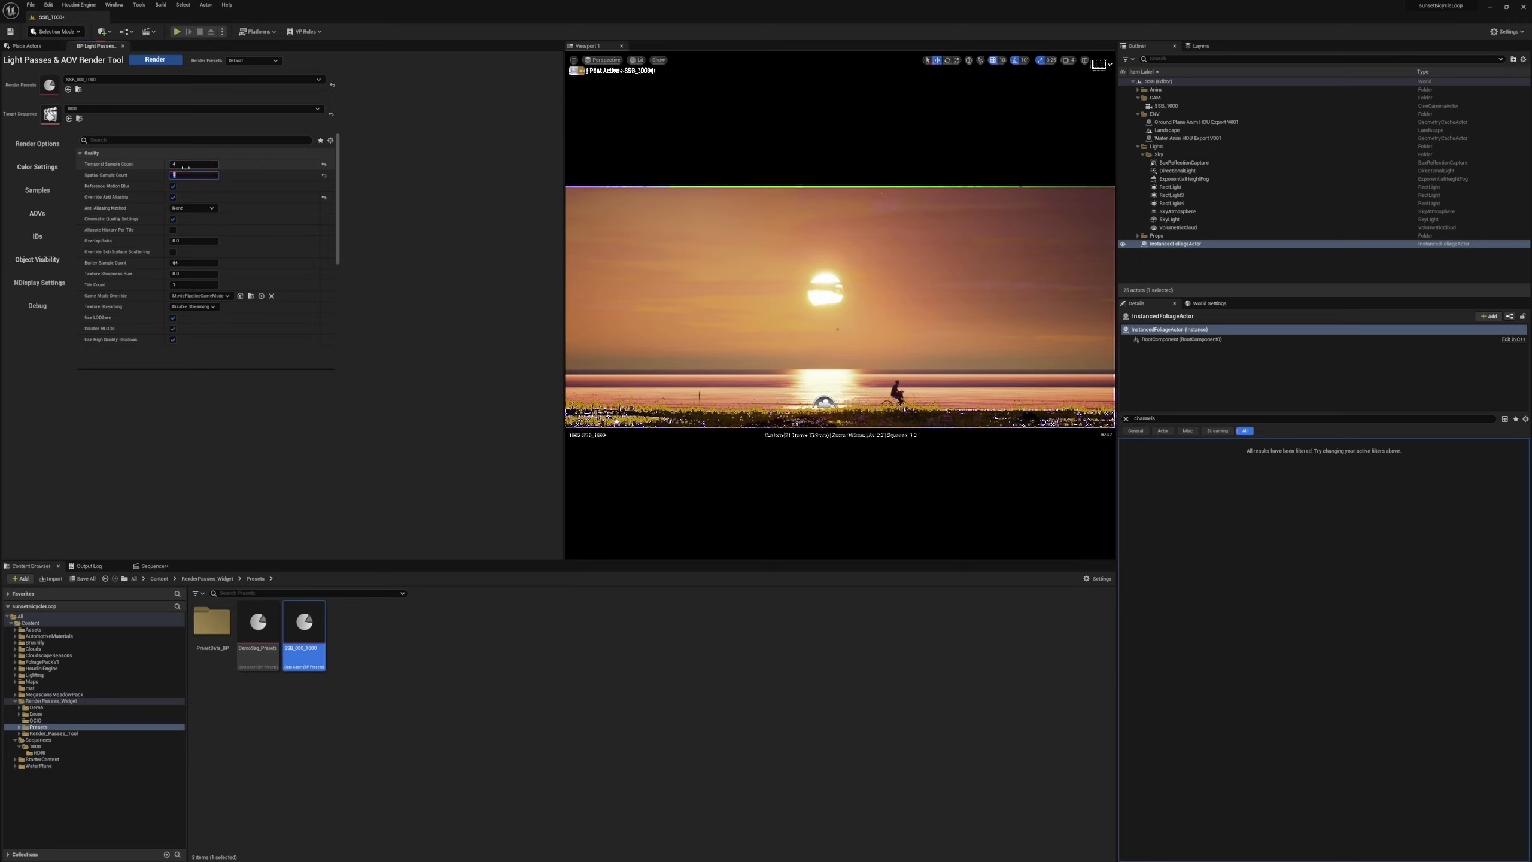
{"action": "type", "text": "4"}
{"action": "key", "text": "Return"}
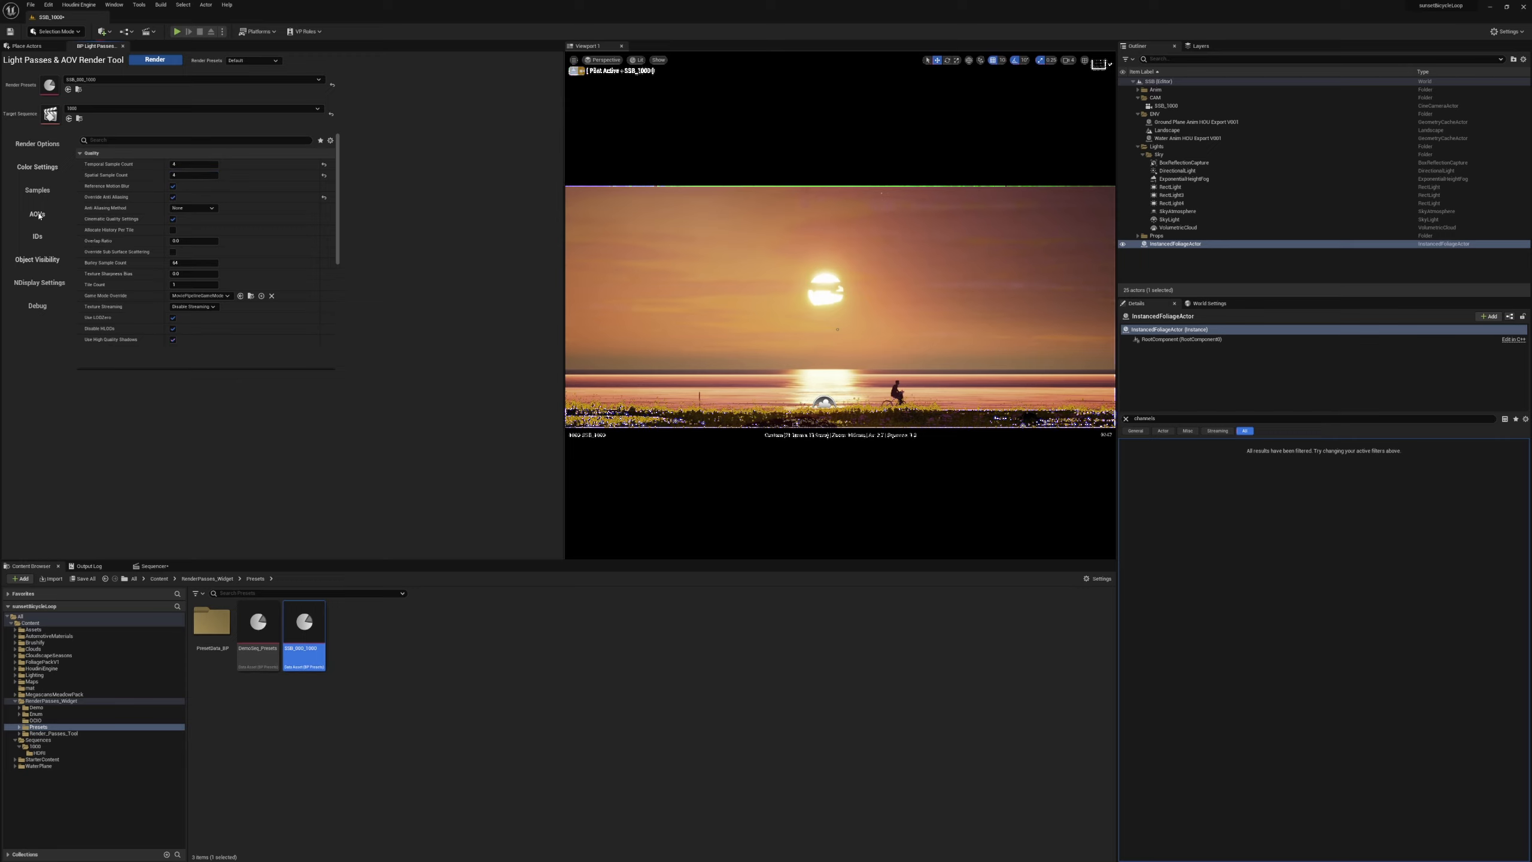
Enable light groups and turn off Fog Split for the AOVs, and update the version number in the render options.
{"action": "left_click", "coordinate": [37, 215]}
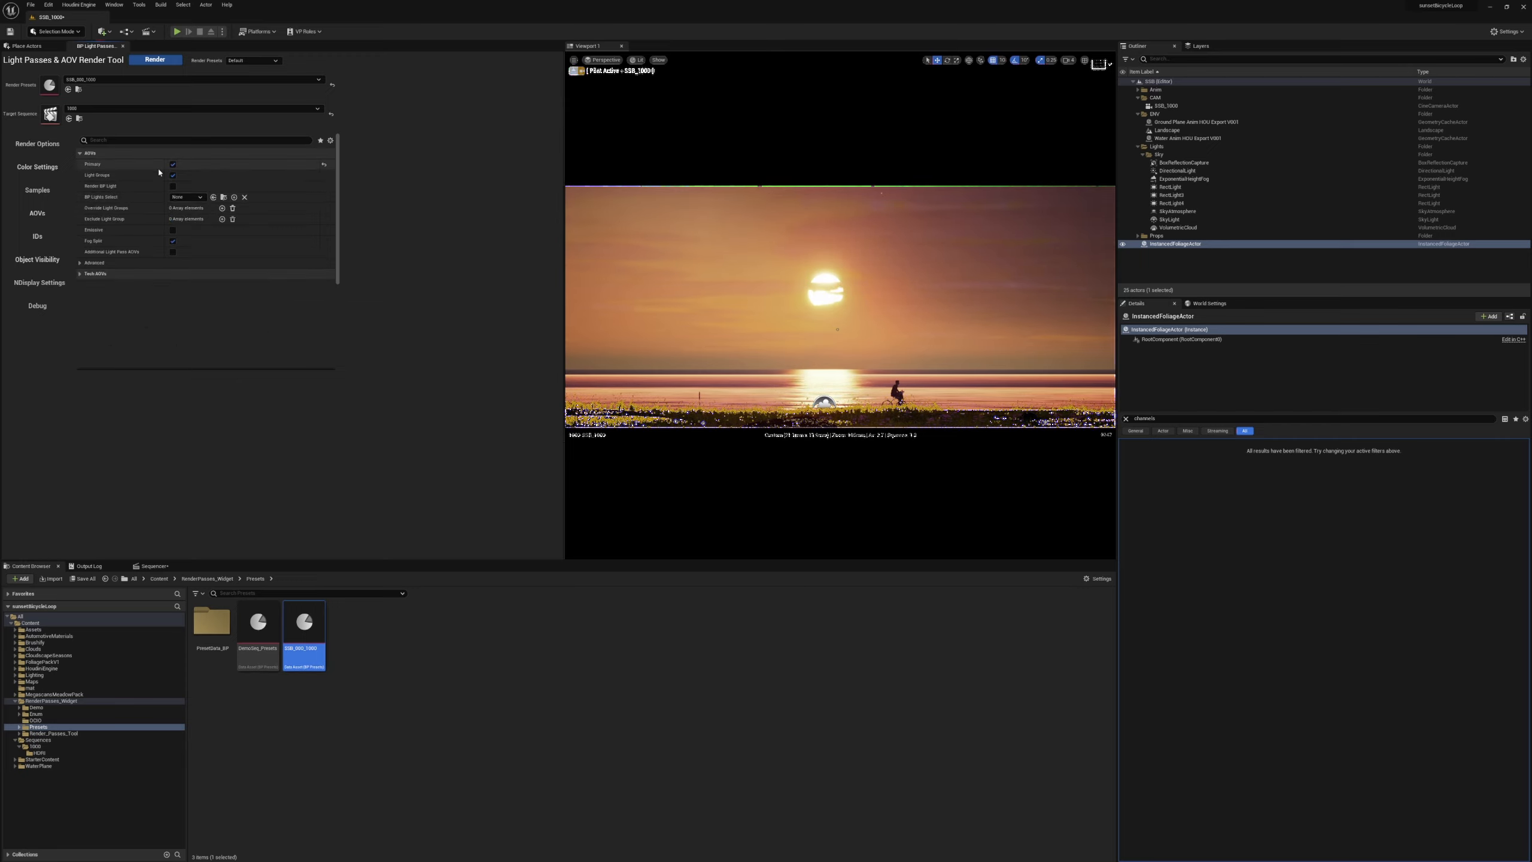
{"action": "left_click", "coordinate": [172, 242]}
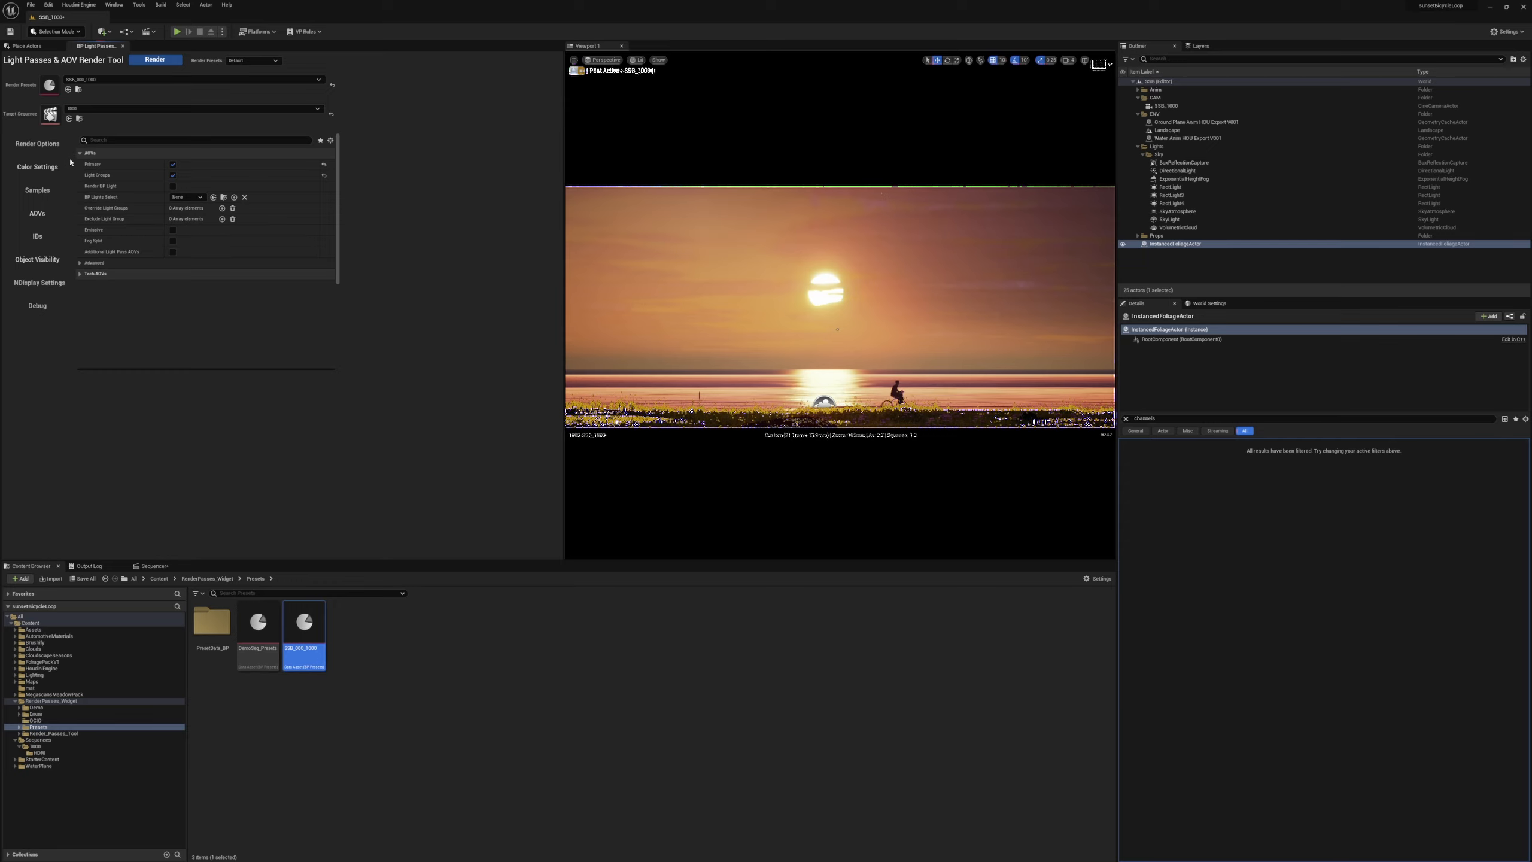
{"action": "left_click", "coordinate": [37, 143]}
{"action": "left_click", "coordinate": [185, 197]}
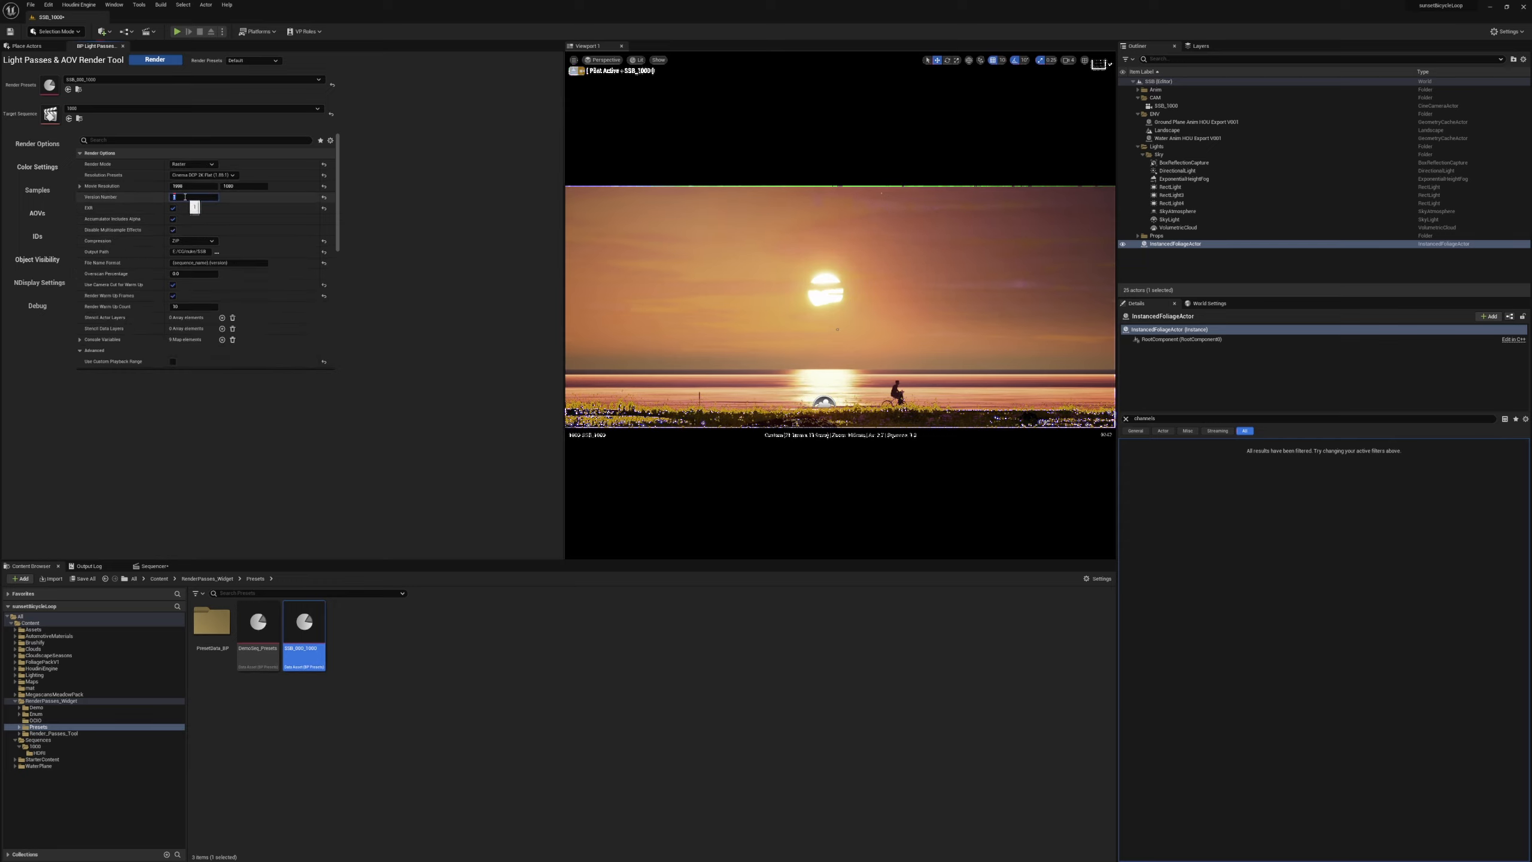
{"action": "left_click", "coordinate": [37, 213]}
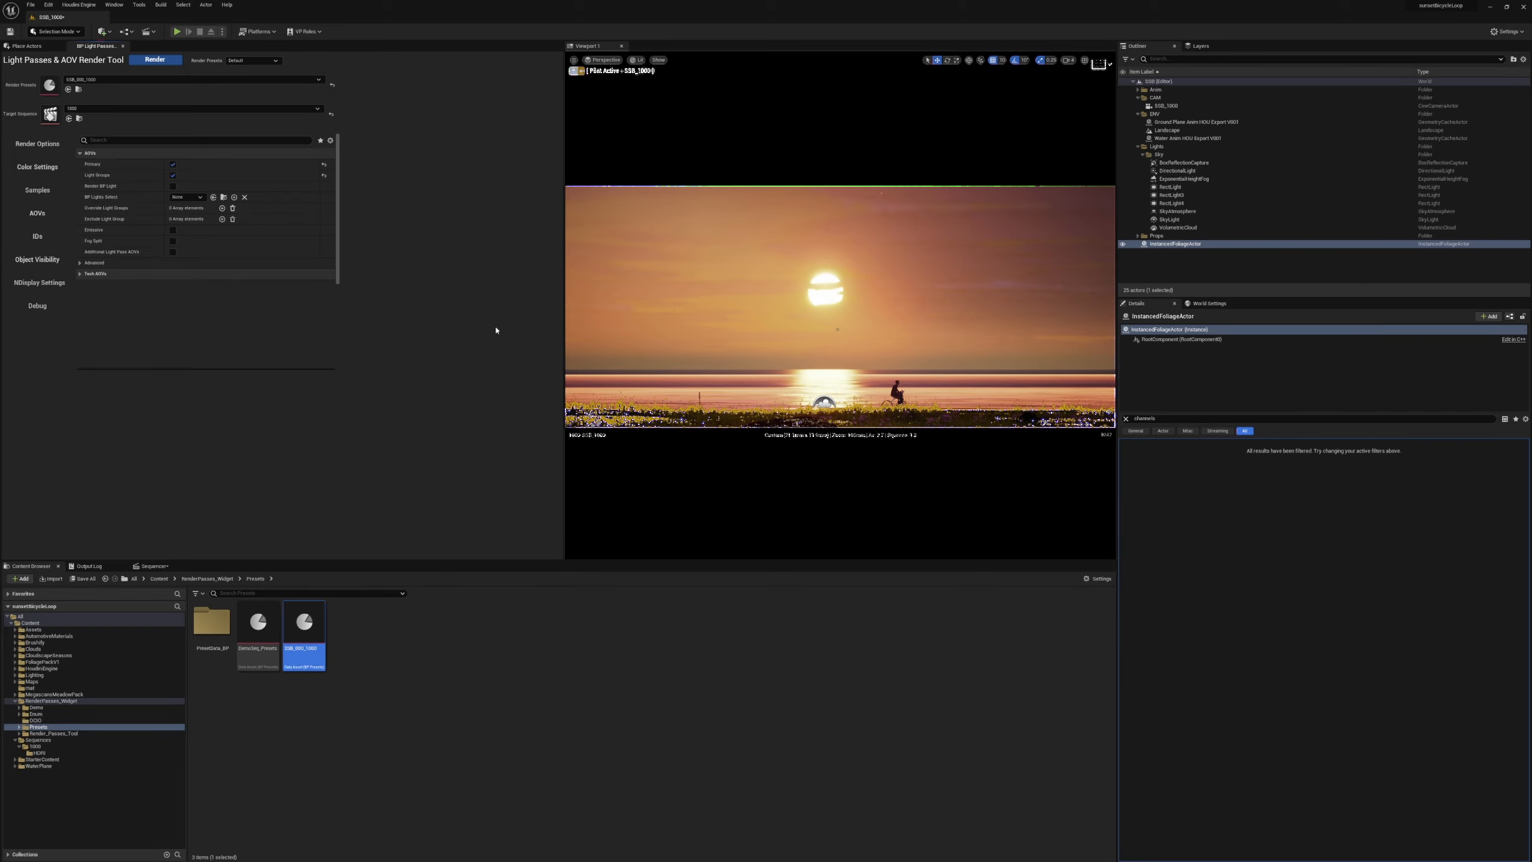
{"action": "left_click", "coordinate": [28, 144]}
{"action": "left_click", "coordinate": [40, 211]}
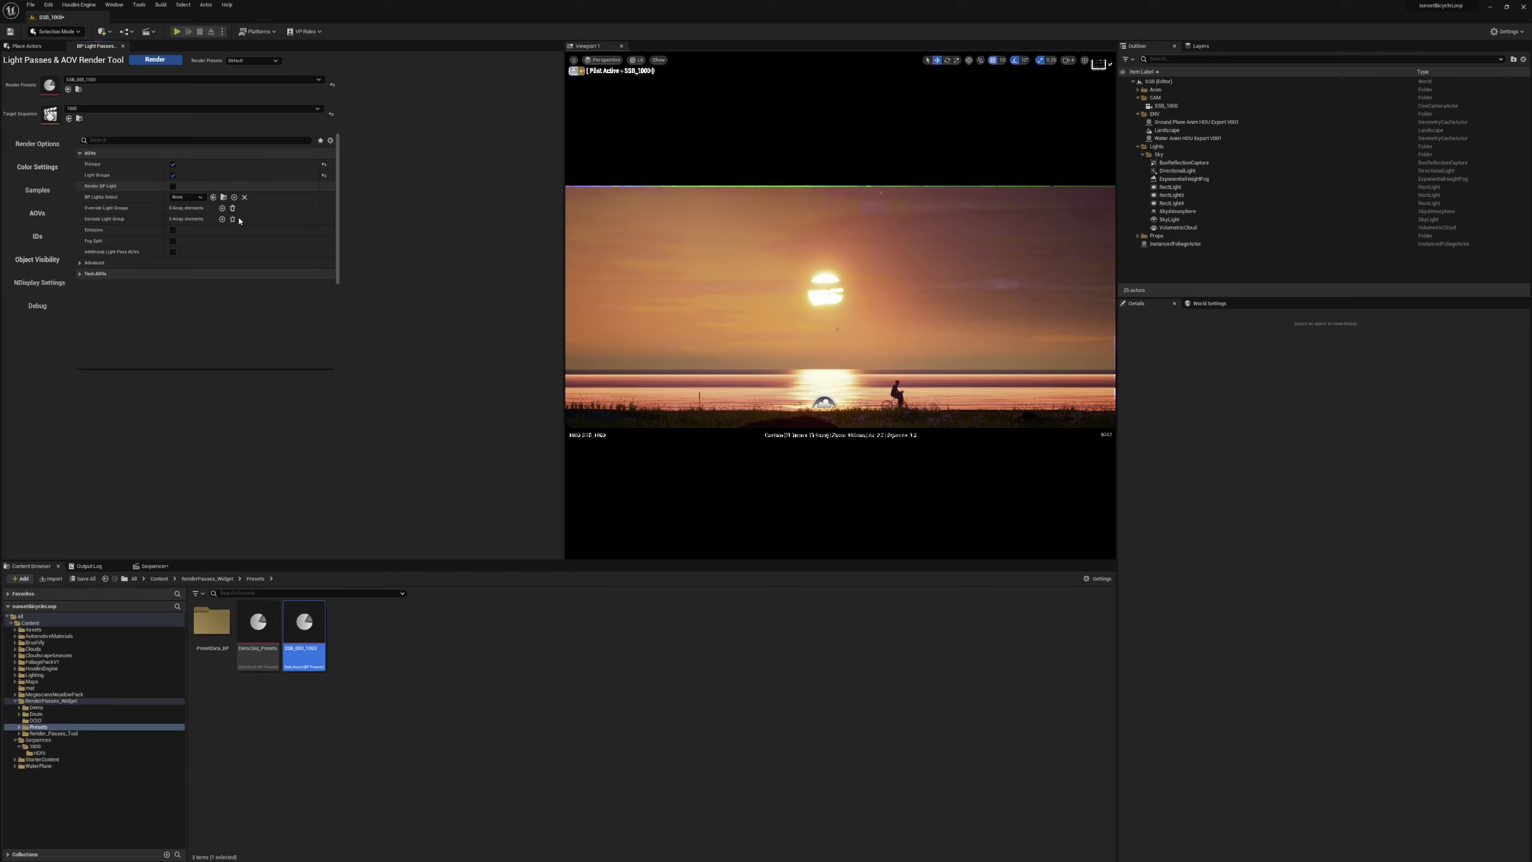
Check the actor tags on the directional and rect lights, and add the tag Sky to SkyLight.
{"action": "left_click", "coordinate": [37, 307]}
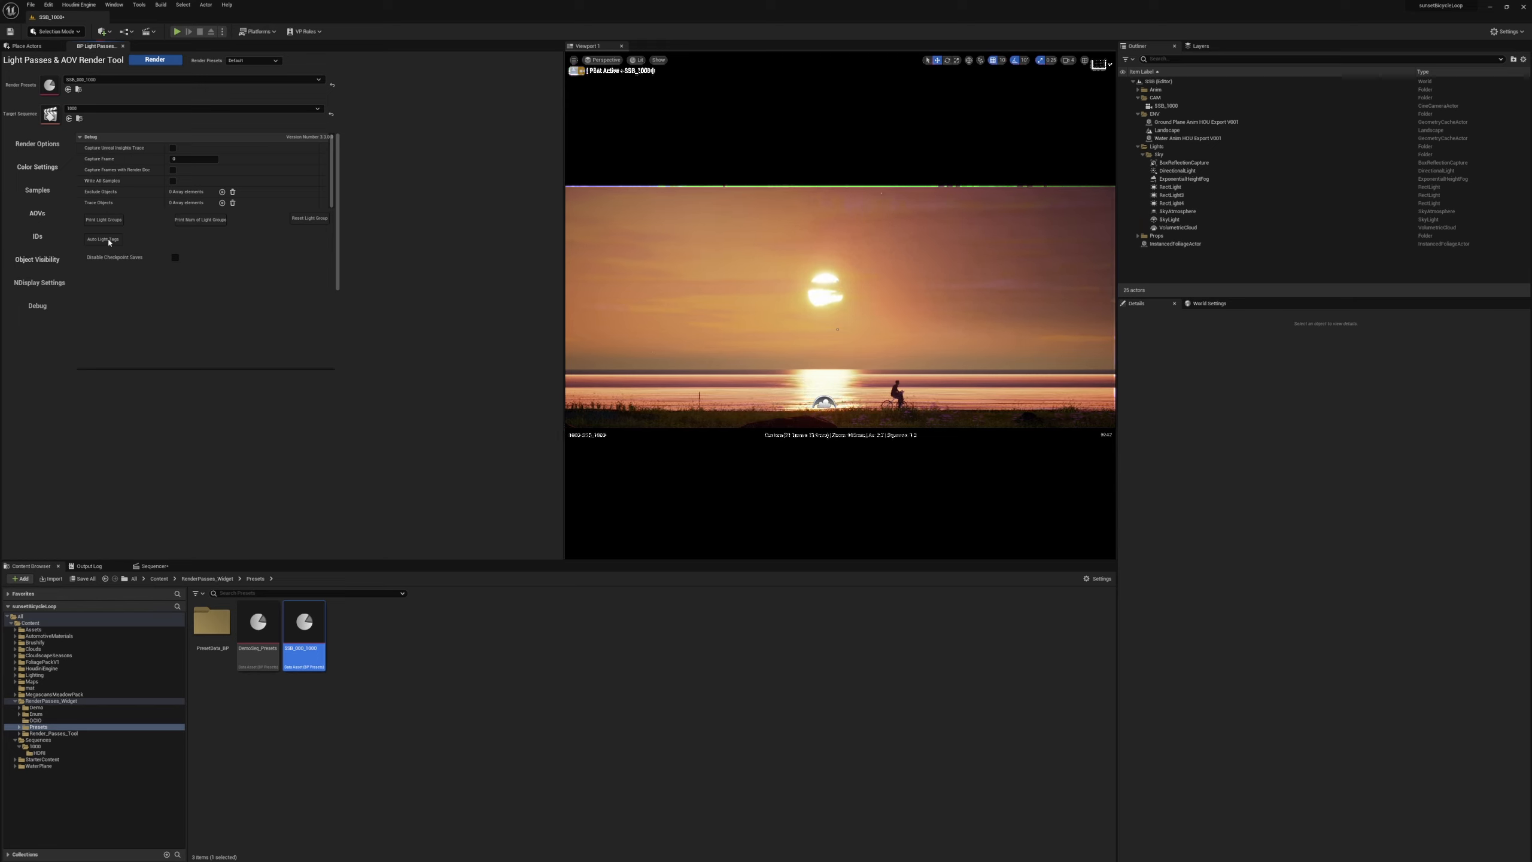
{"action": "left_click", "coordinate": [1177, 170]}
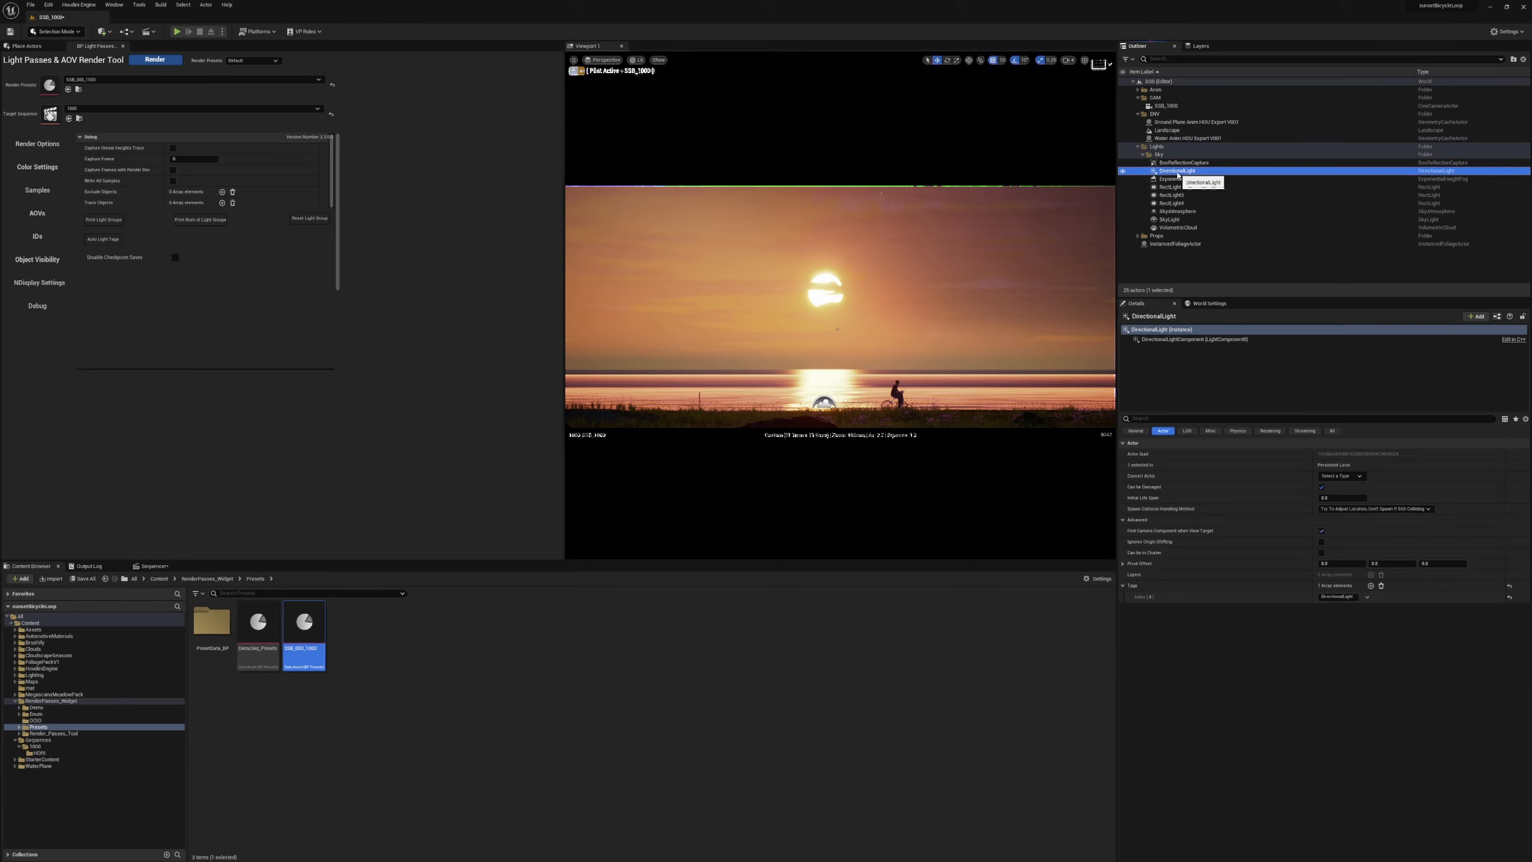
{"action": "left_click", "coordinate": [1173, 188]}
{"action": "left_click", "coordinate": [1180, 204], "text": "shift"}
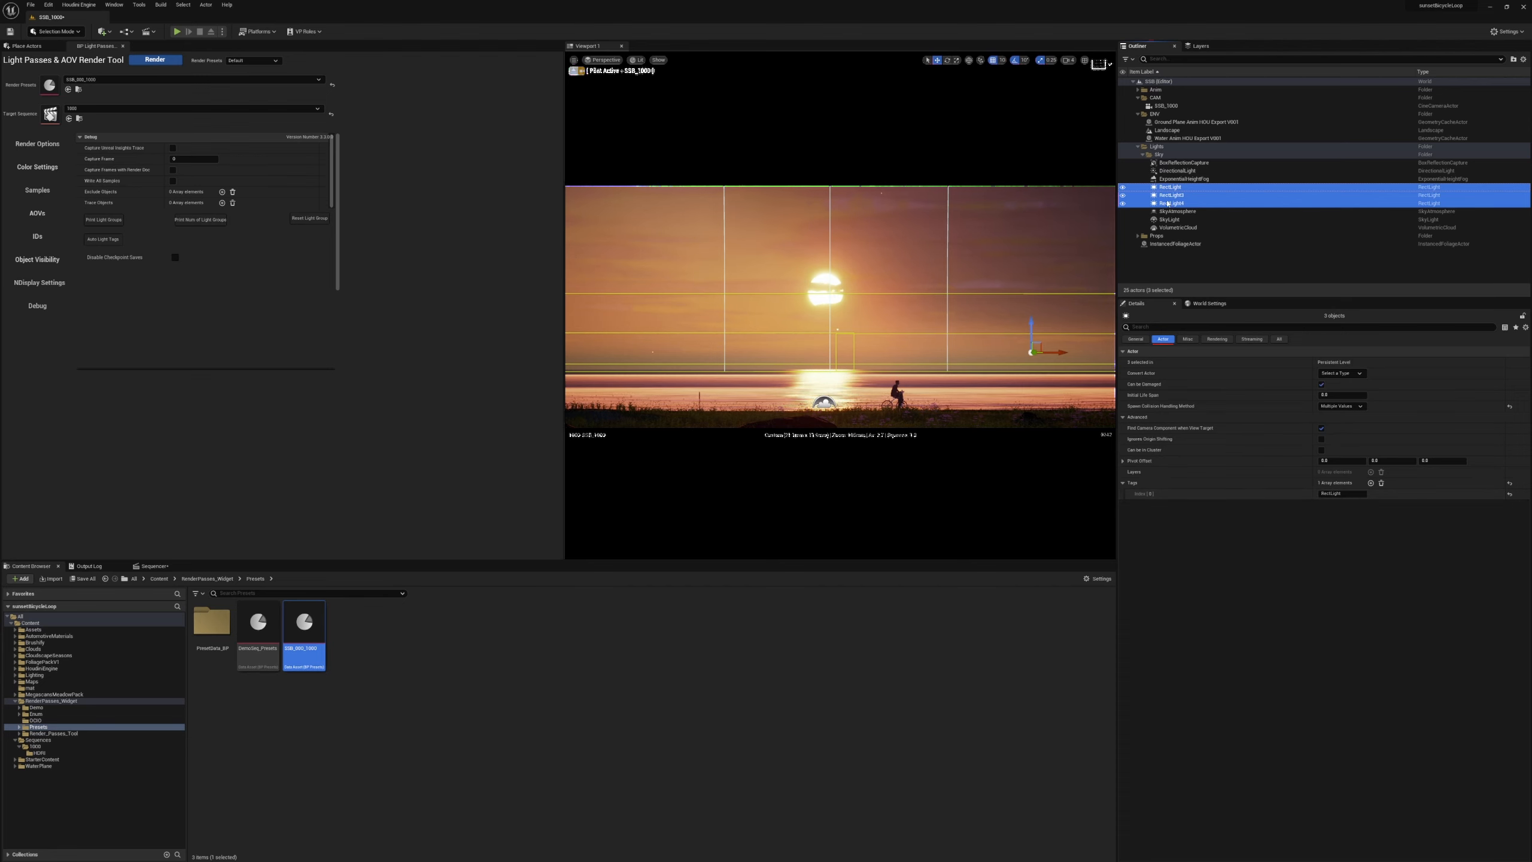
{"action": "left_click", "coordinate": [1169, 220]}
{"action": "left_click", "coordinate": [1371, 585]}
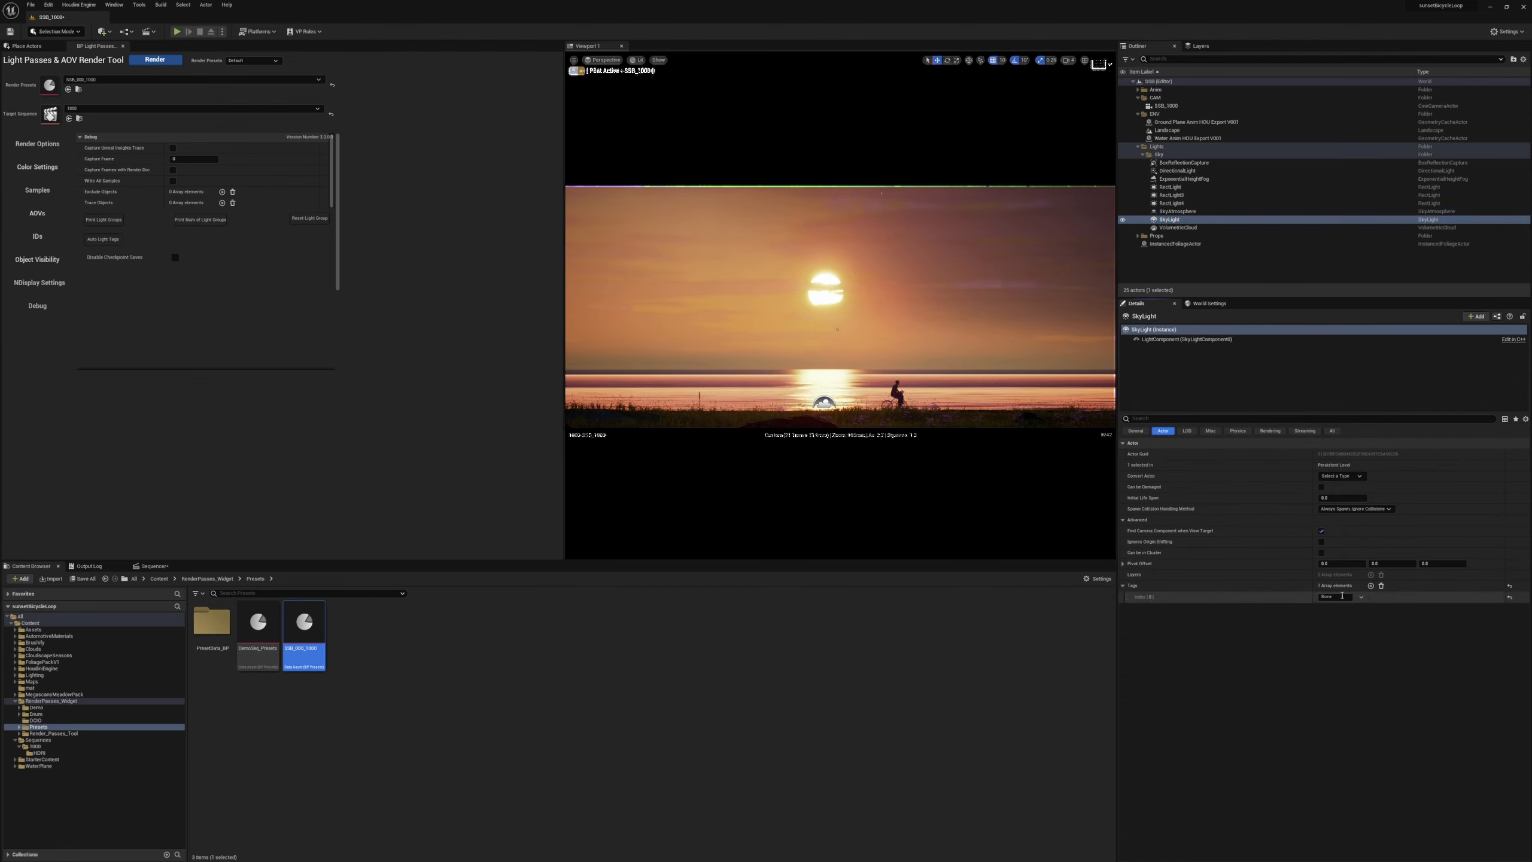
{"action": "left_click", "coordinate": [1330, 597]}
{"action": "type", "text": "Sky"}
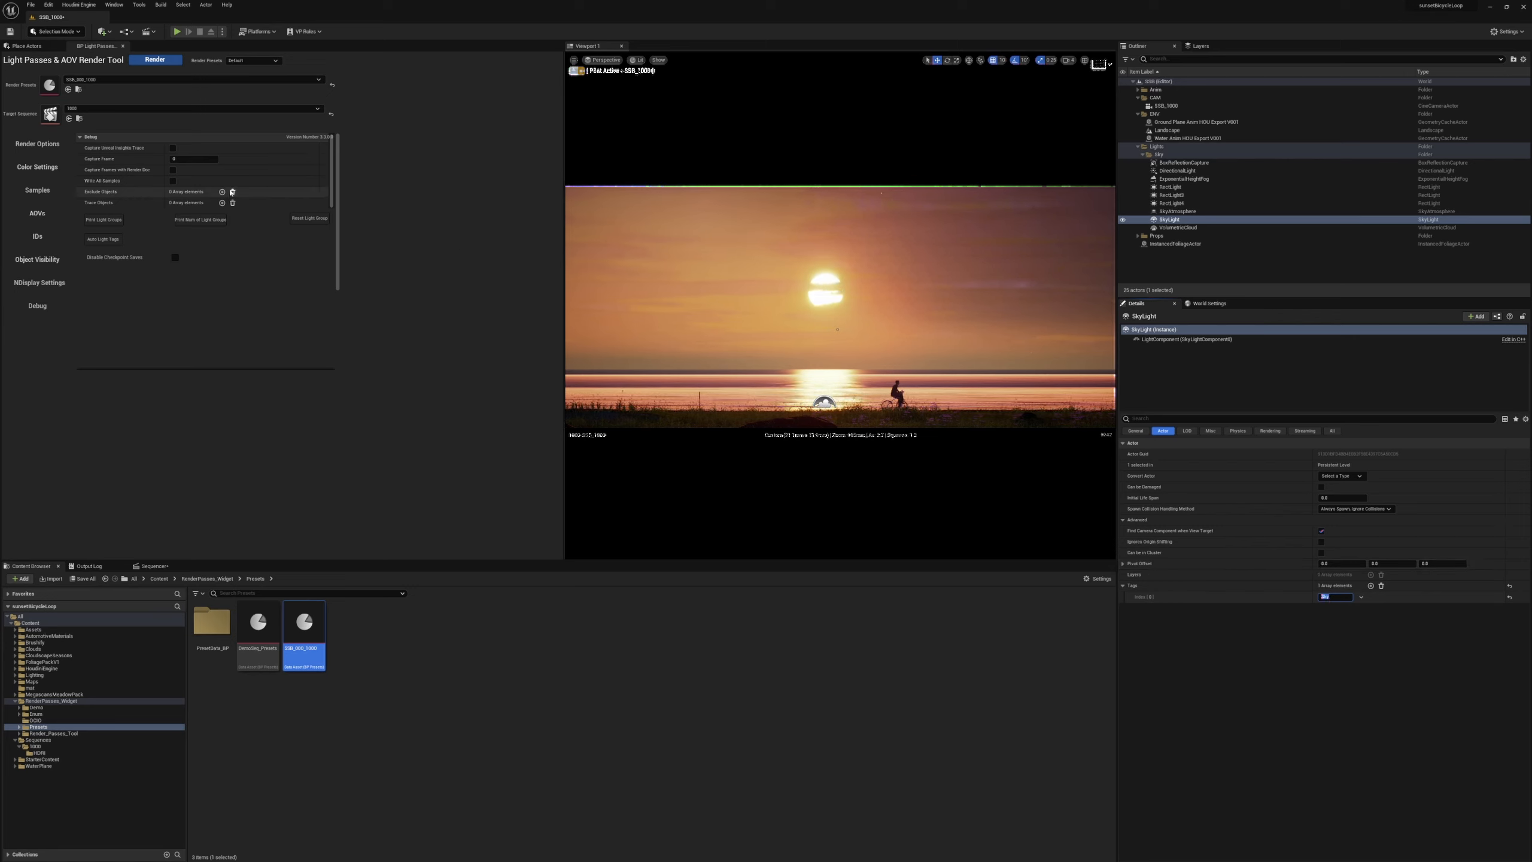
Add one entry named Sky to the Override Light Groups array in the AOV settings.
{"action": "left_click", "coordinate": [46, 192]}
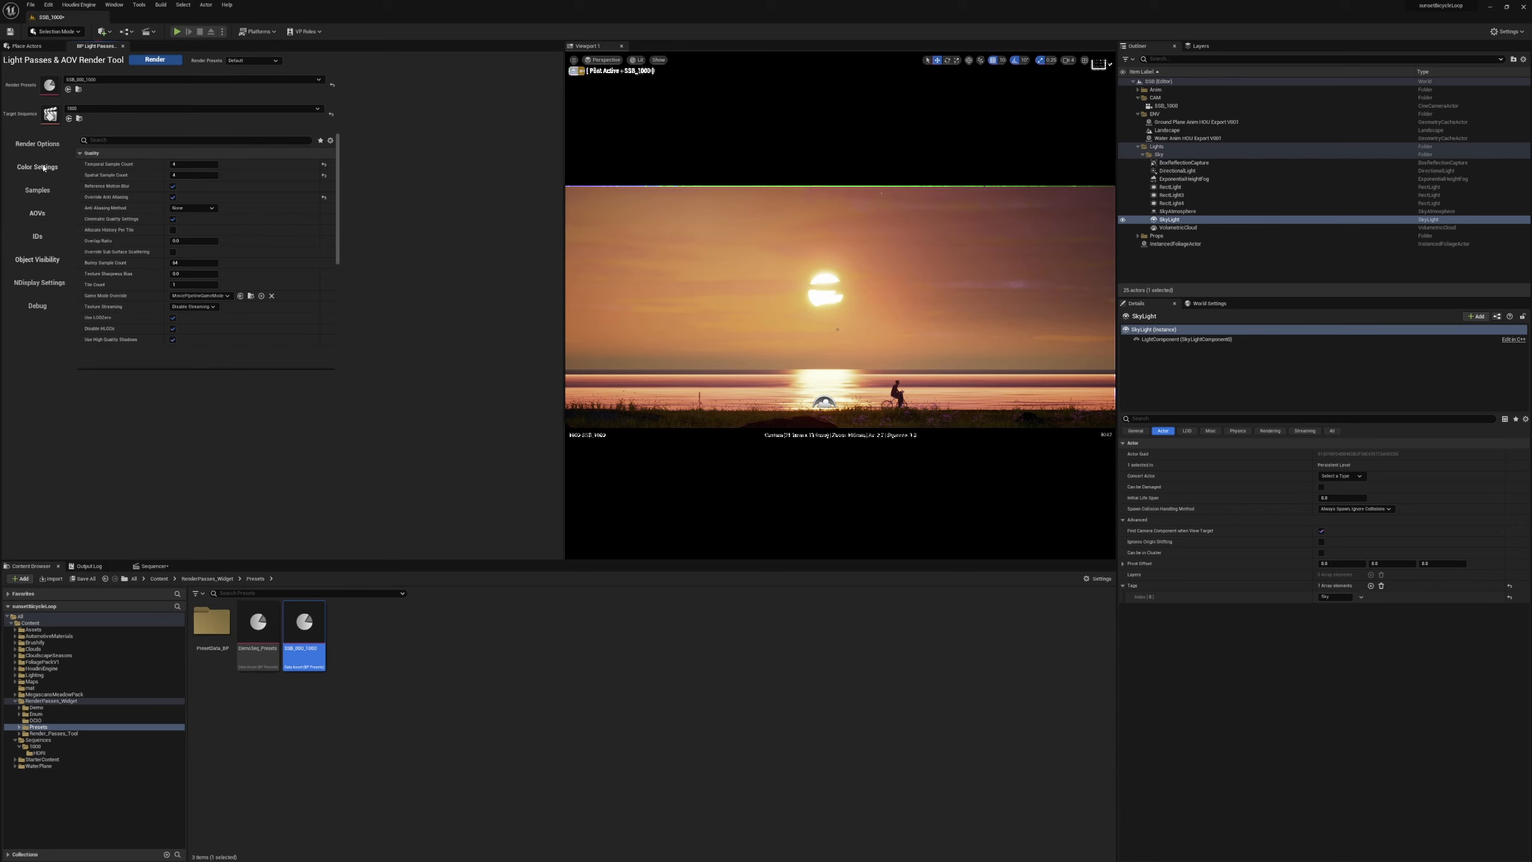
{"action": "left_click", "coordinate": [46, 216]}
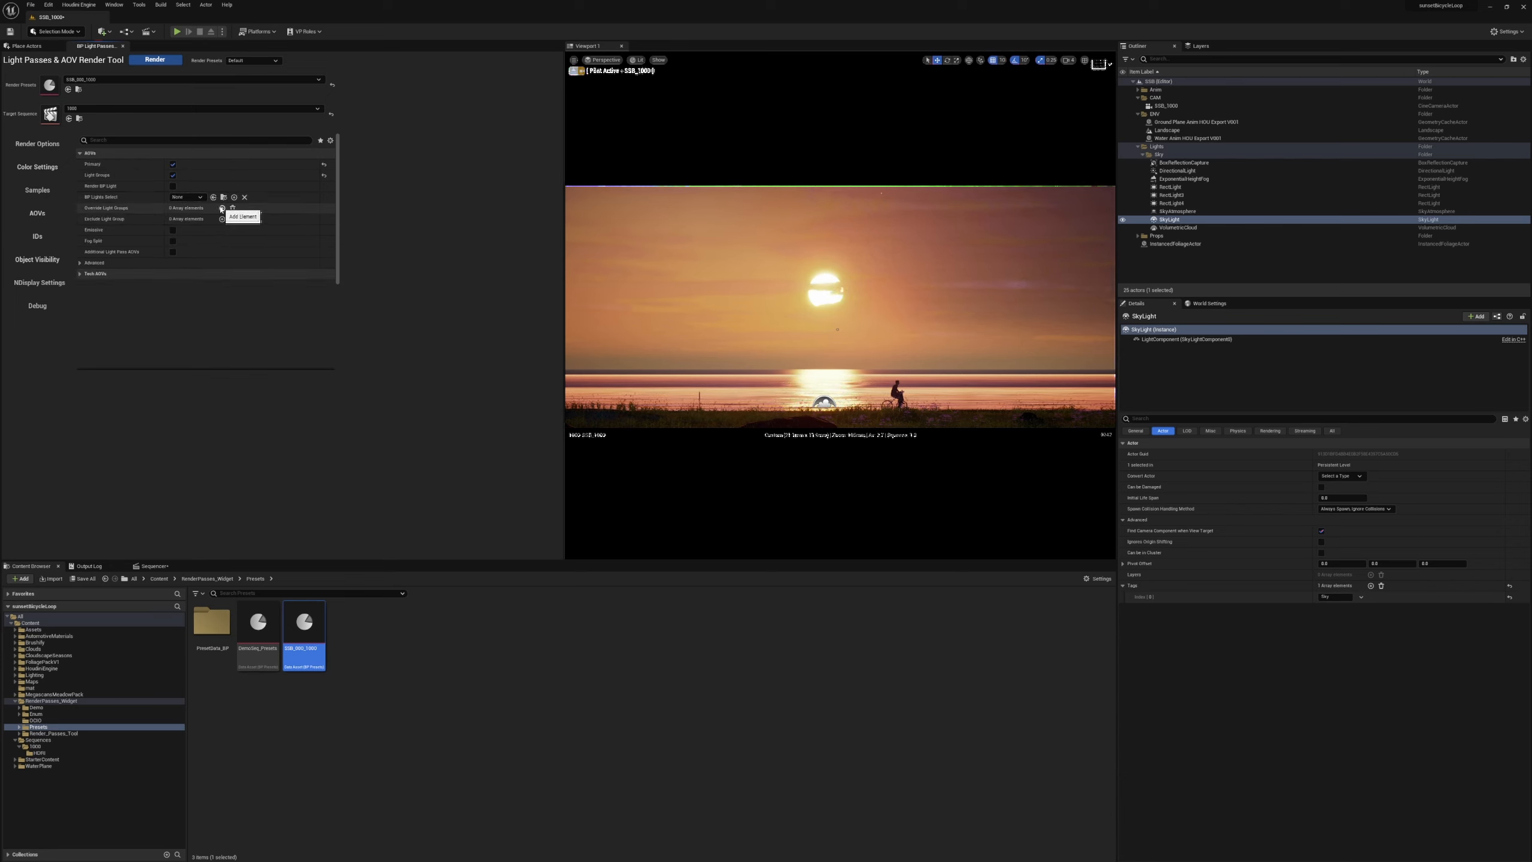
{"action": "left_click", "coordinate": [221, 208]}
{"action": "left_click", "coordinate": [187, 219]}
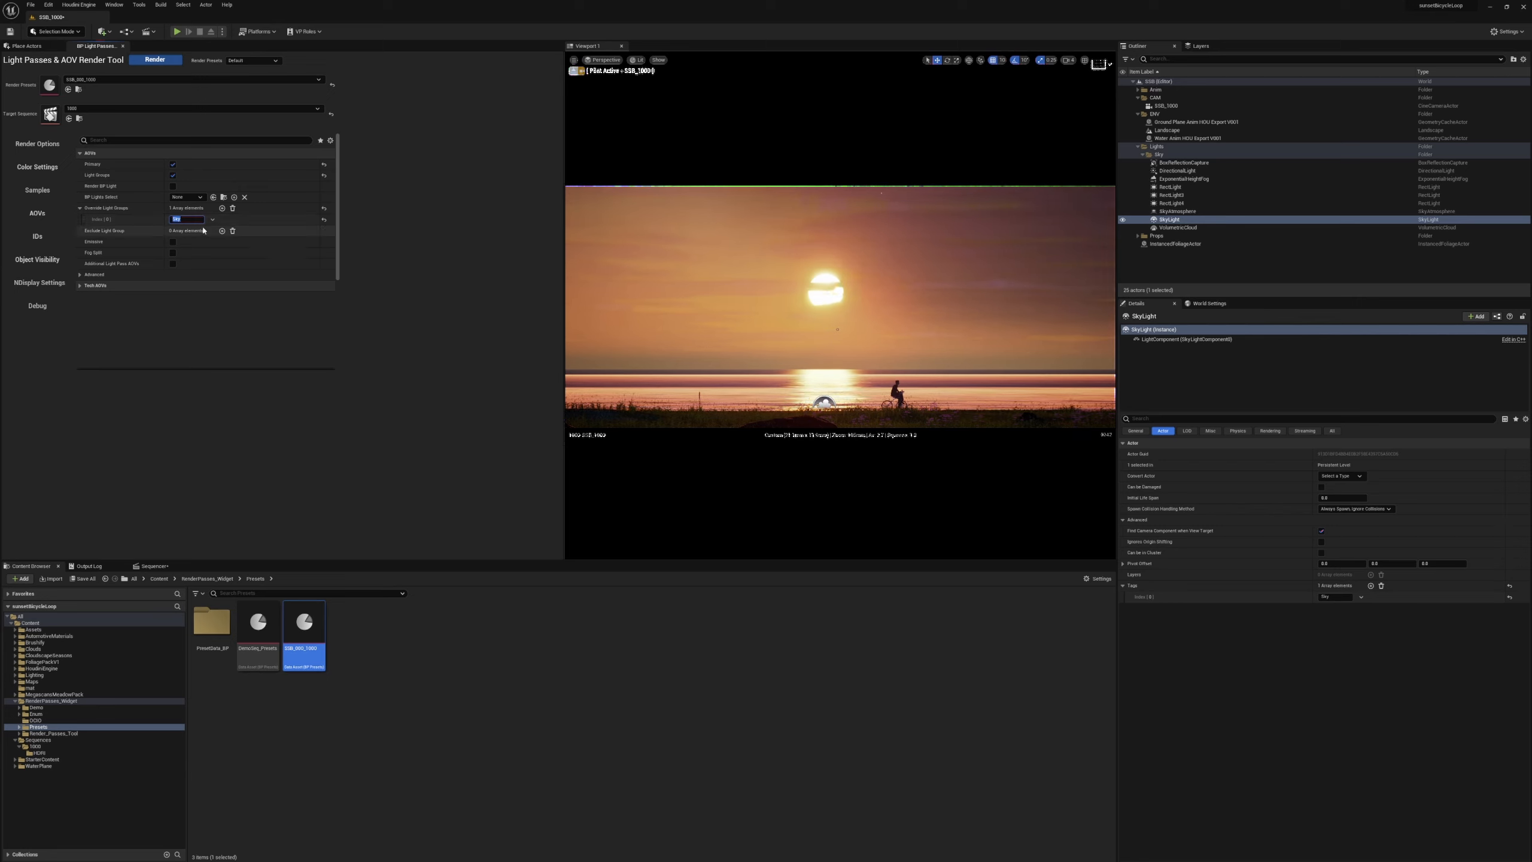
Review the color, render output, panoramic, ID and AOV settings, and start the render.
{"action": "left_click", "coordinate": [41, 169]}
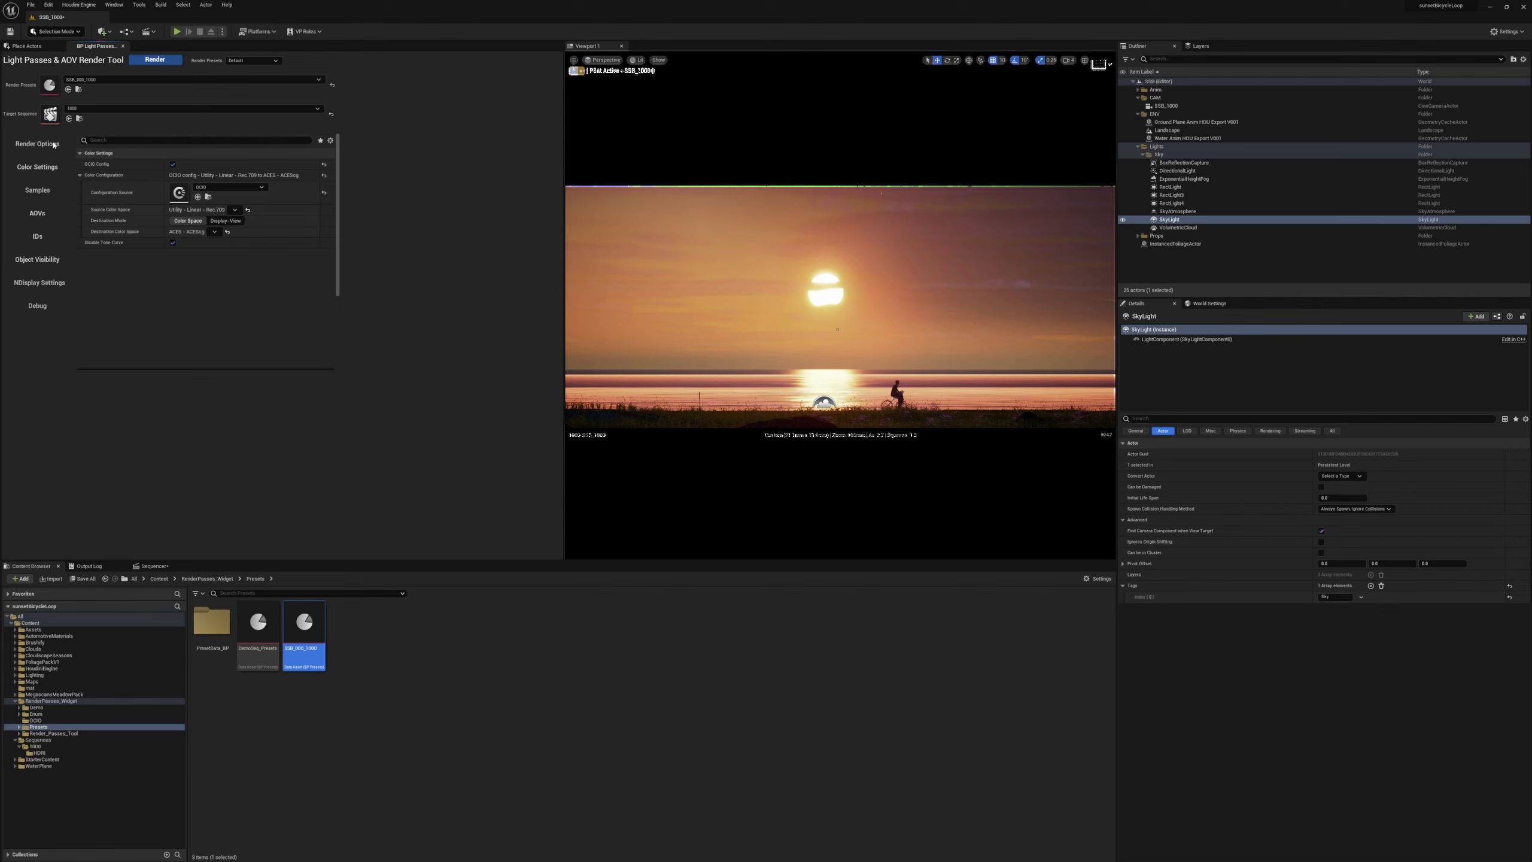
{"action": "left_click", "coordinate": [54, 145]}
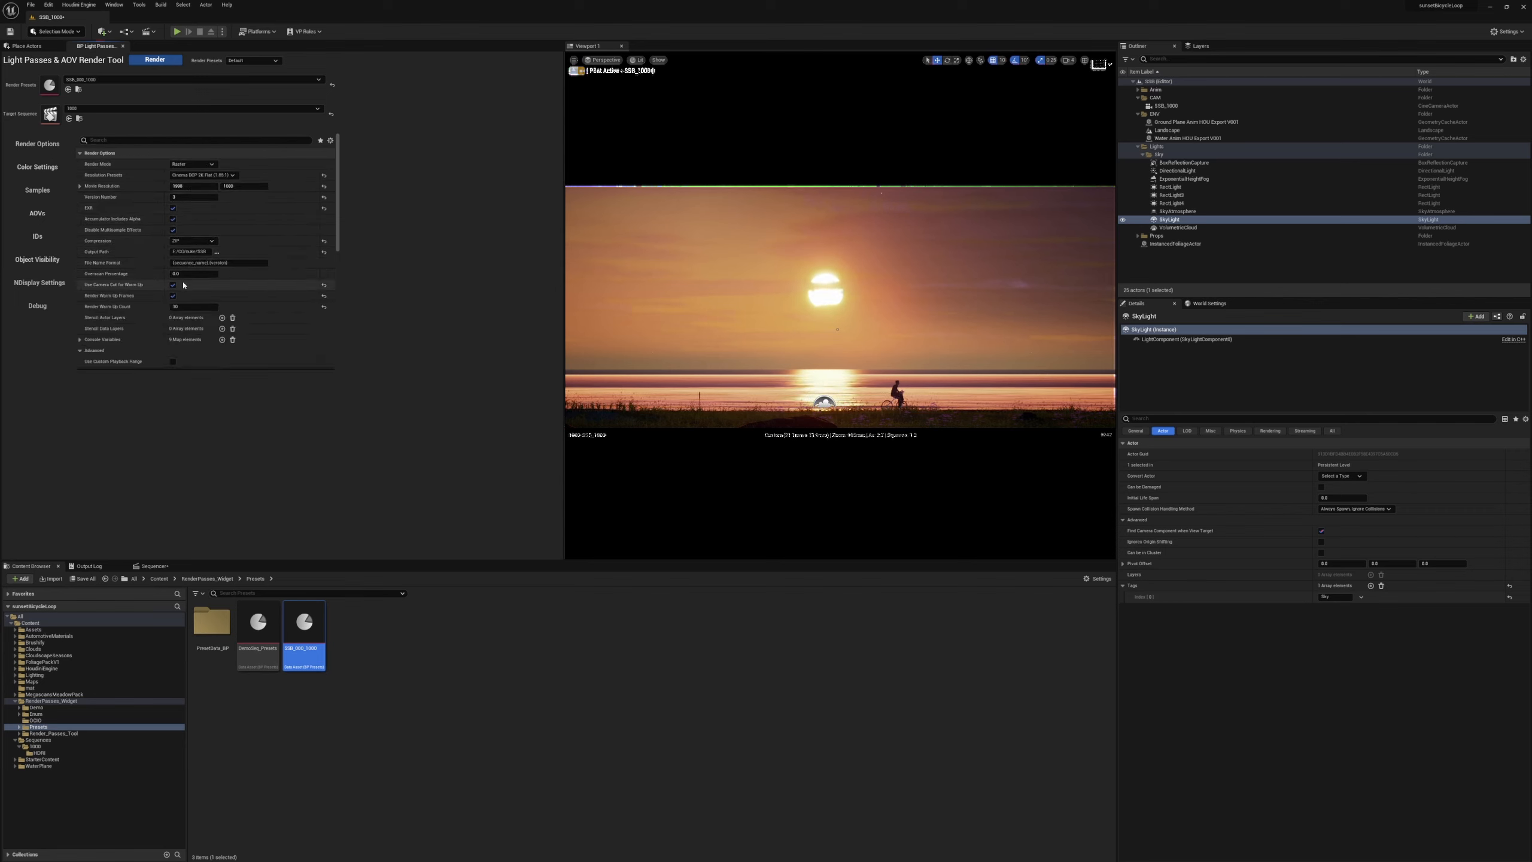
{"action": "left_click", "coordinate": [79, 350]}
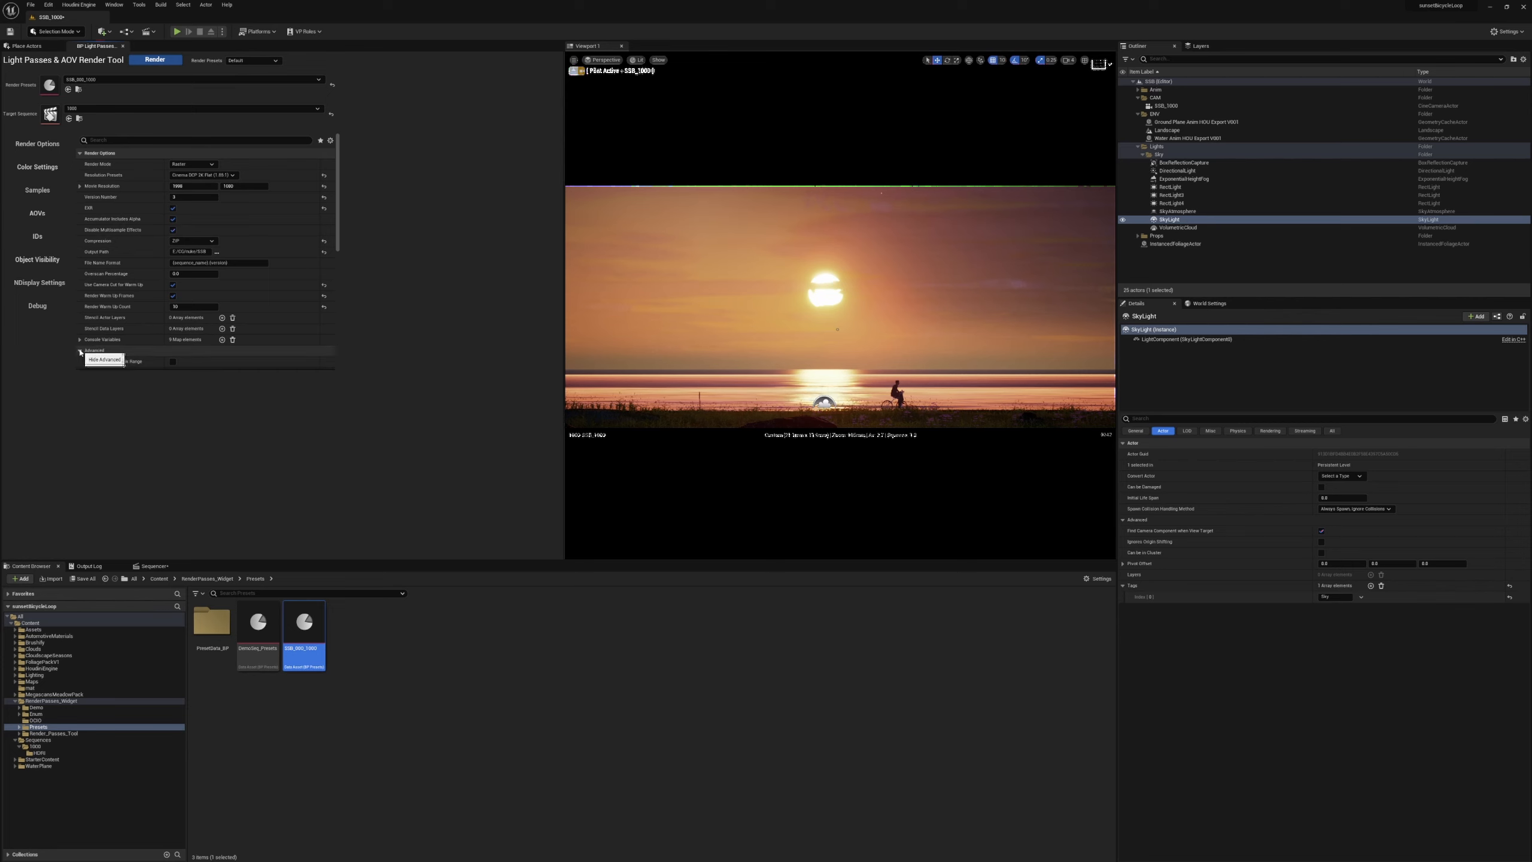
{"action": "scroll", "coordinate": [121, 326], "scroll_direction": "down", "scroll_amount": 1}
{"action": "left_click", "coordinate": [79, 298]}
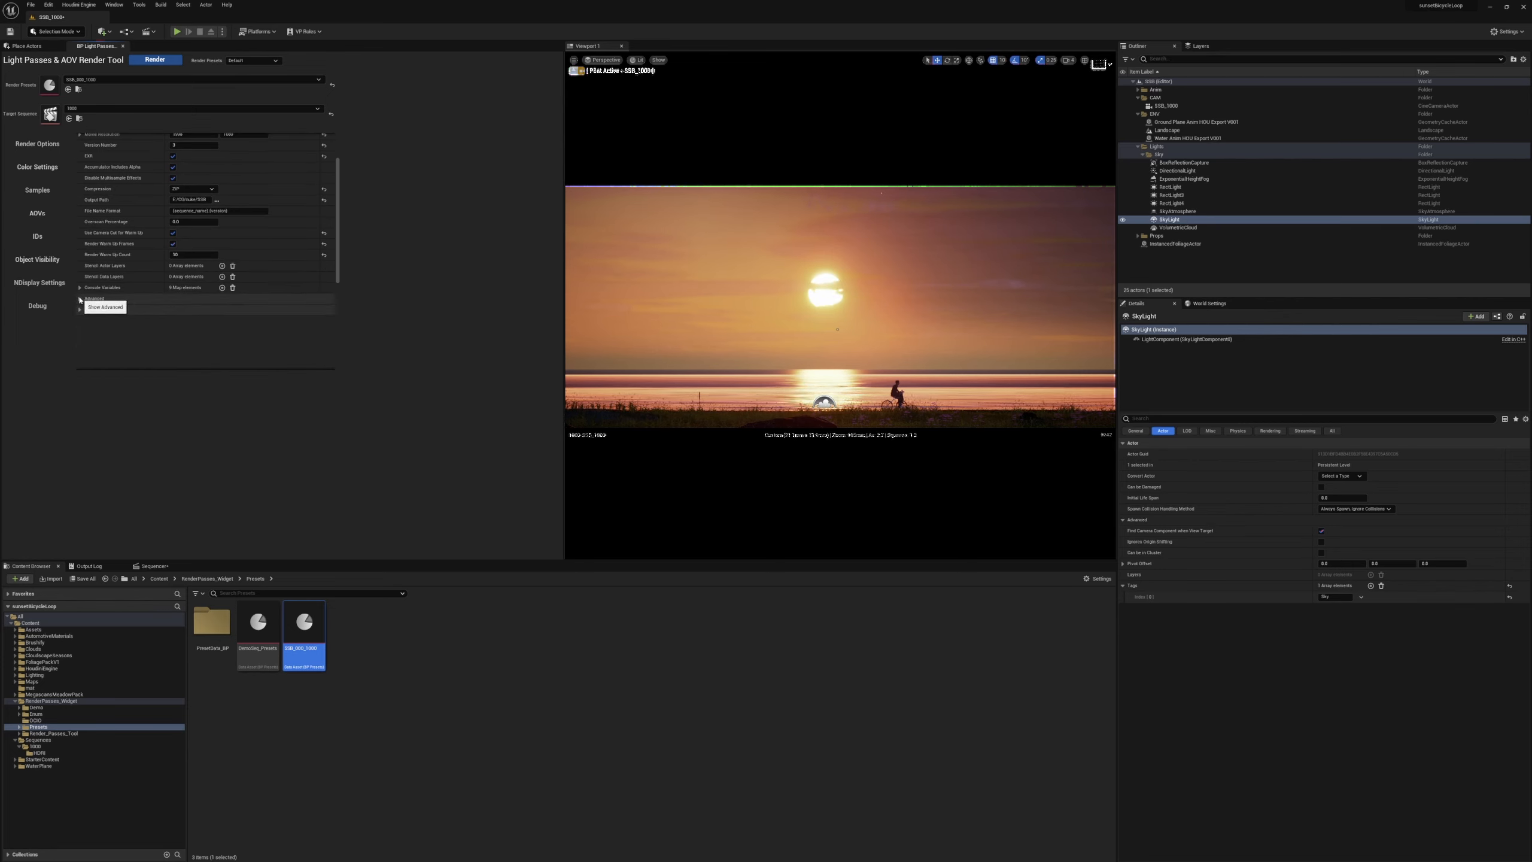
{"action": "left_click", "coordinate": [79, 309]}
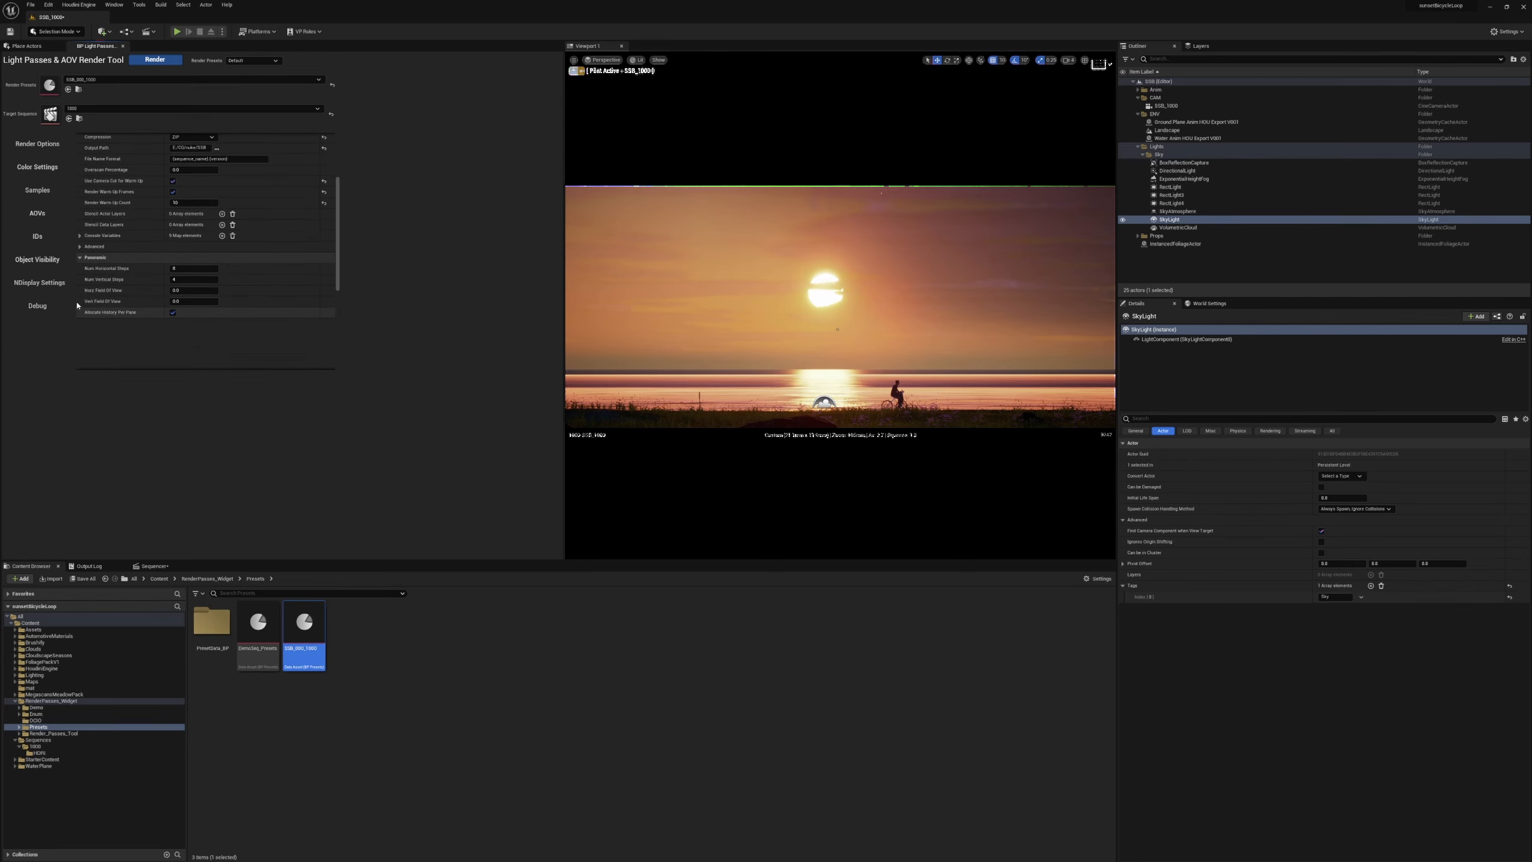
{"action": "left_click", "coordinate": [94, 310]}
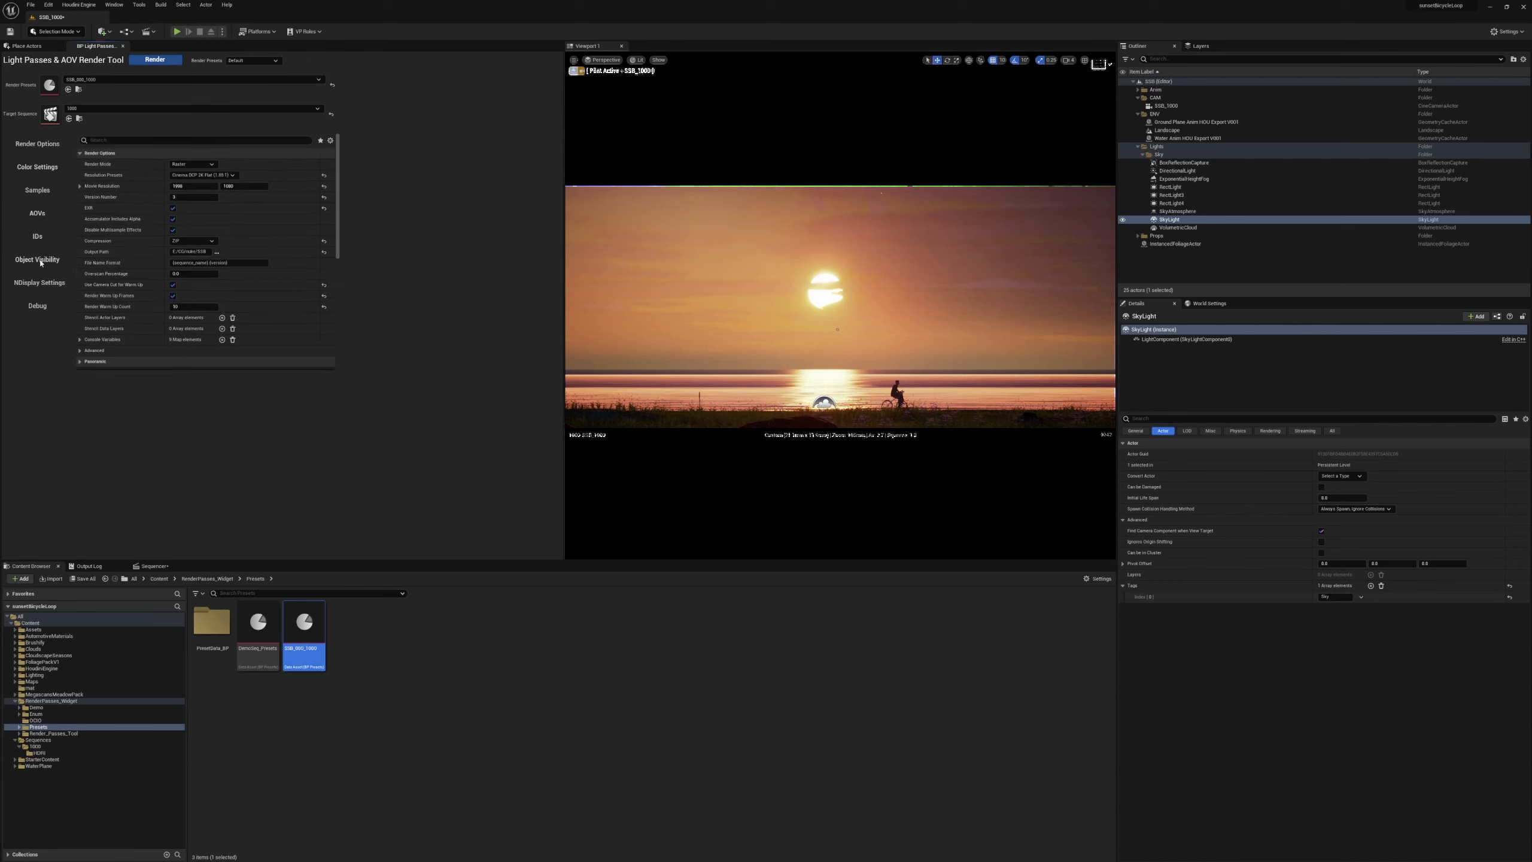
{"action": "left_click", "coordinate": [36, 236]}
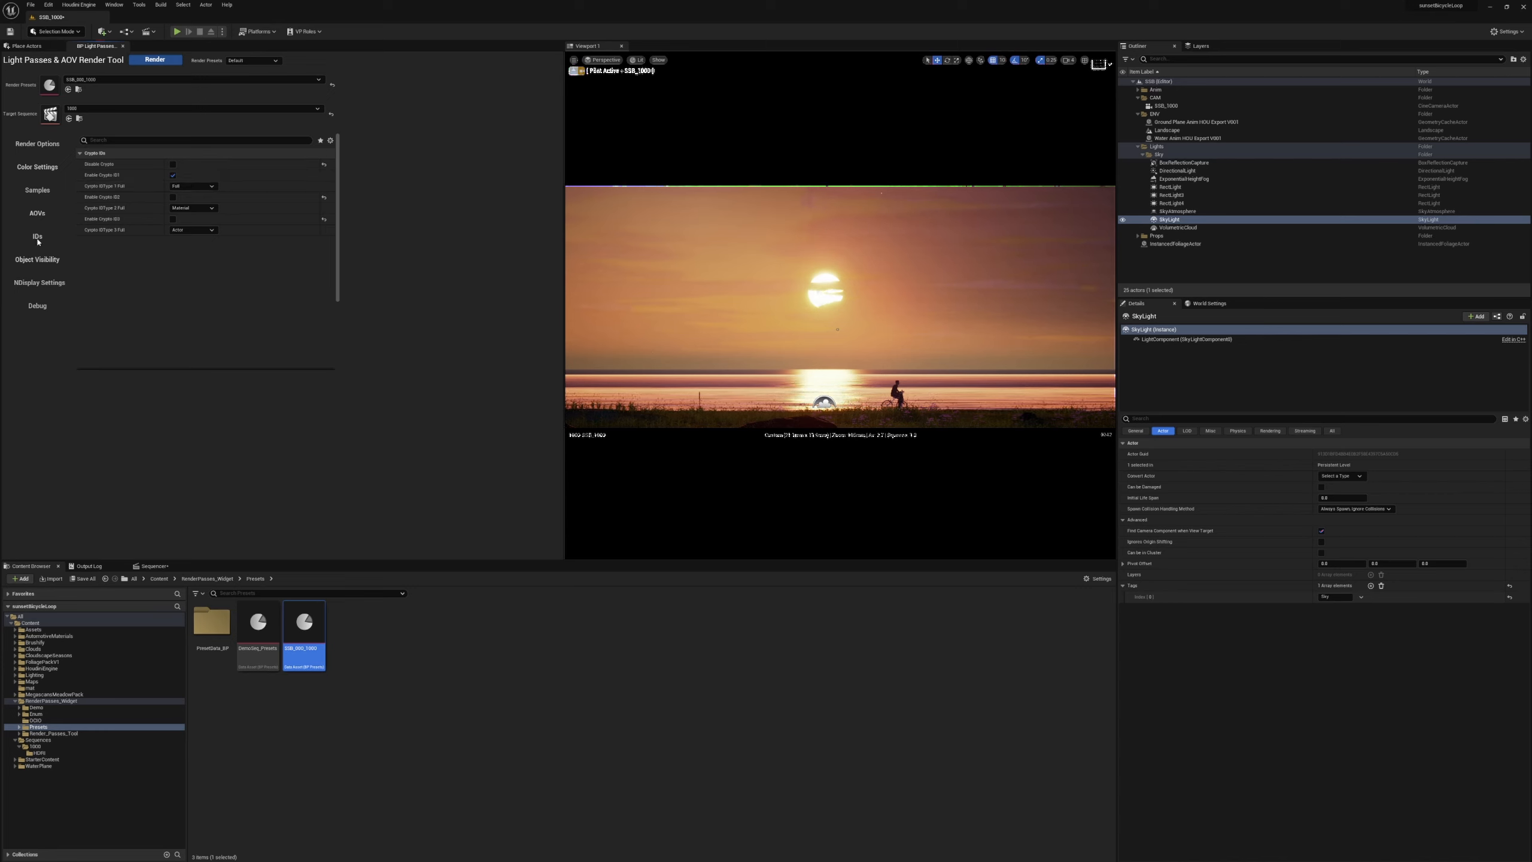
{"action": "left_click", "coordinate": [37, 214]}
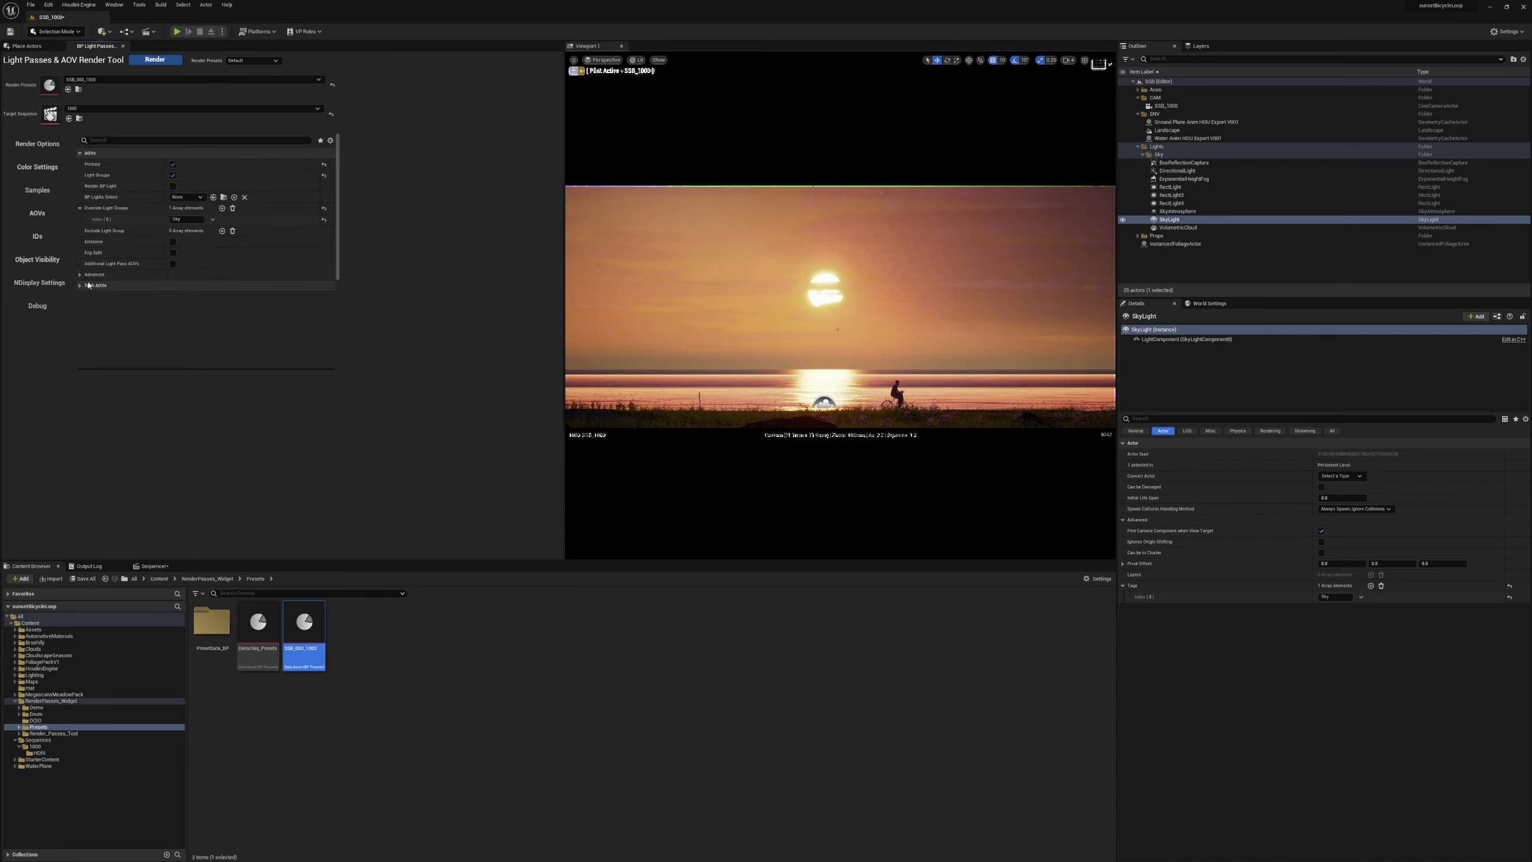
{"action": "left_click", "coordinate": [83, 153]}
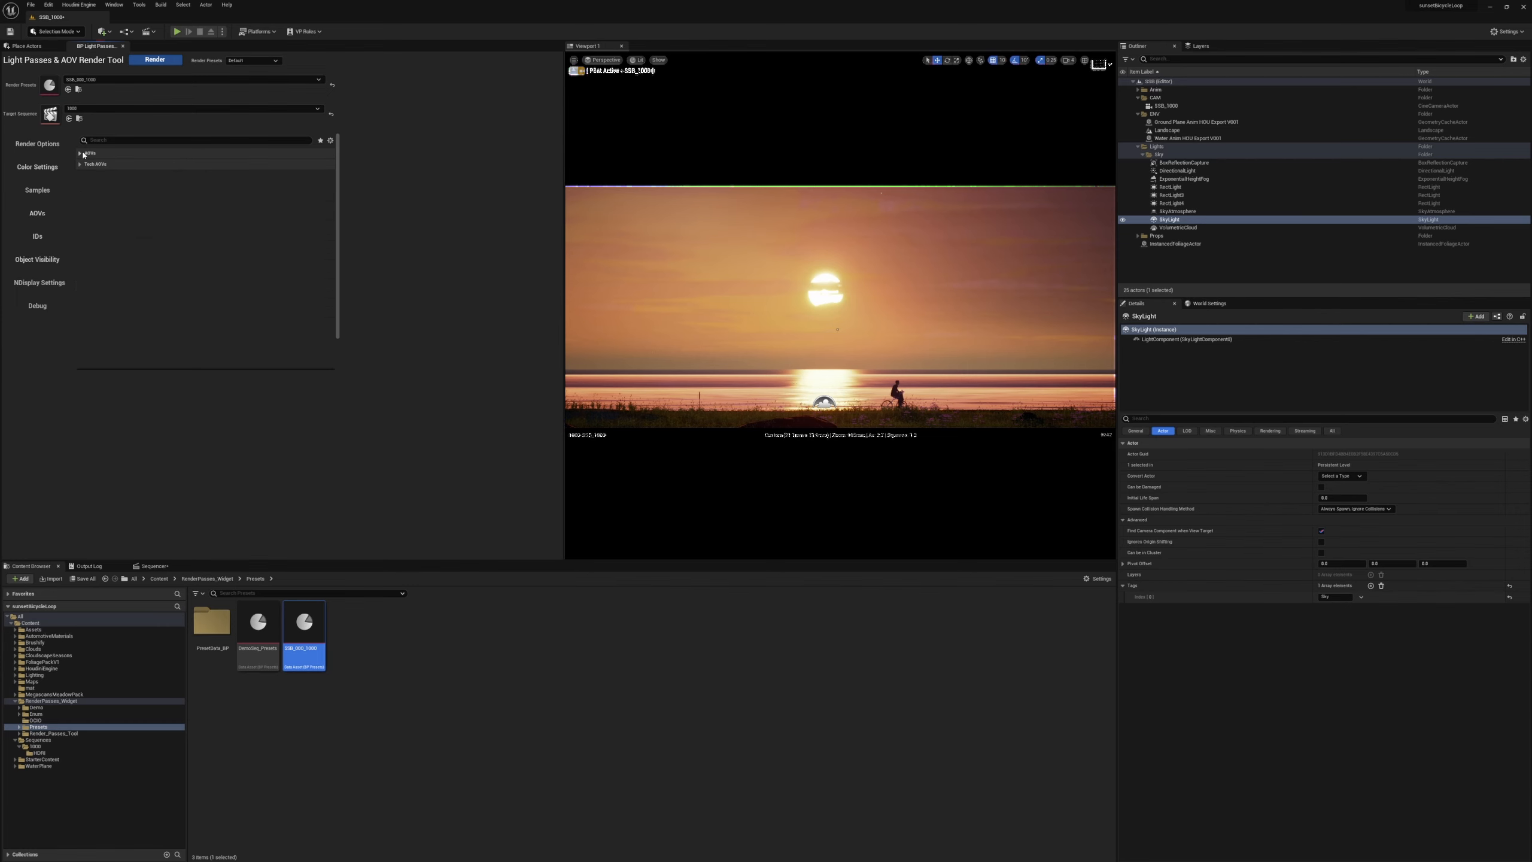
{"action": "left_click", "coordinate": [156, 60]}
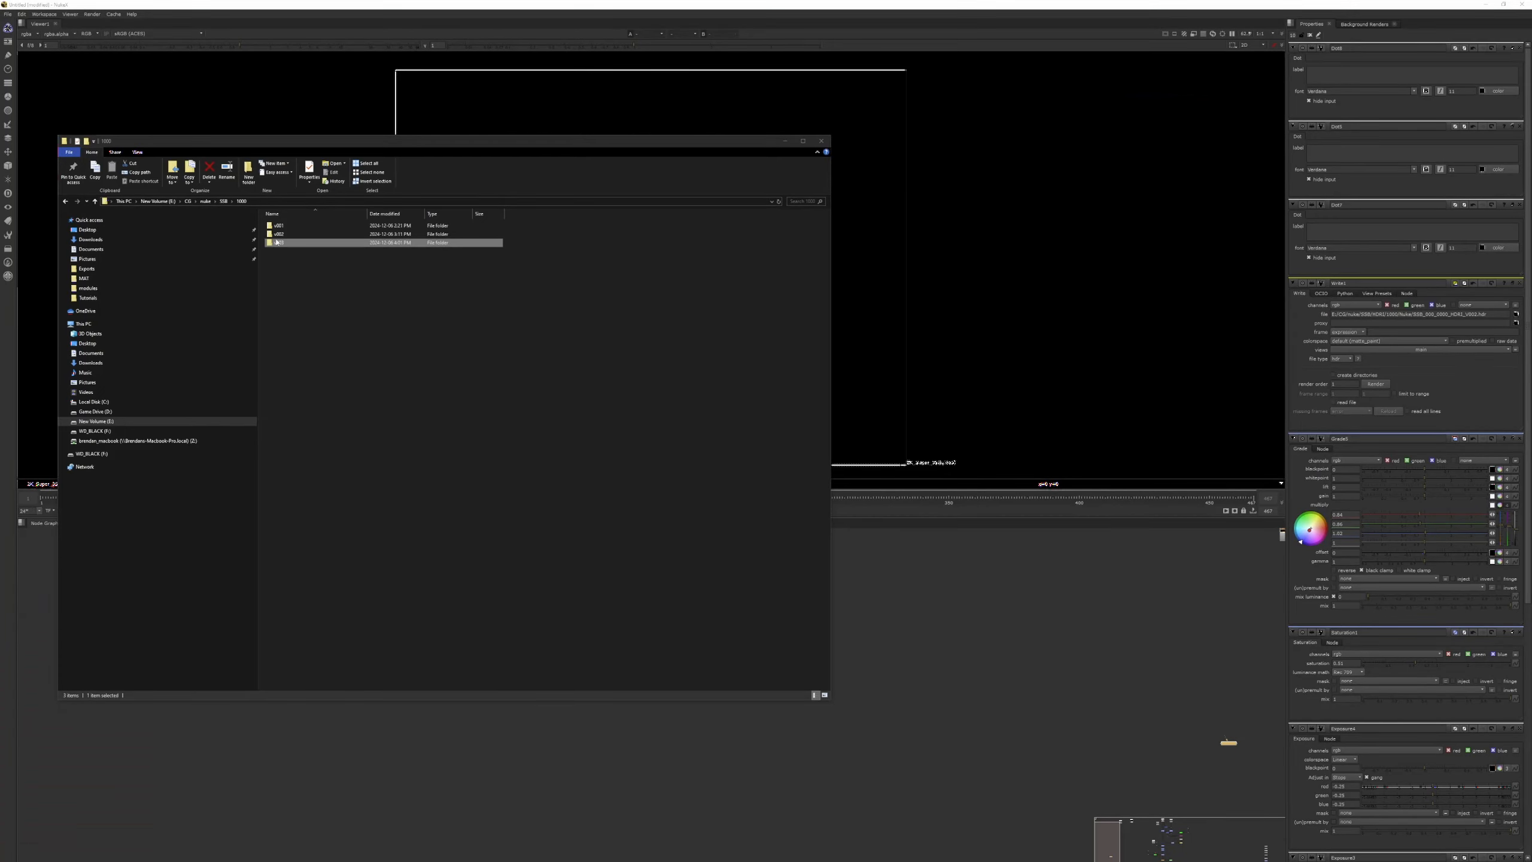
Switch to Nuke, import the Primary sequence from the newest render version folder, and display it in the viewer.
{"action": "left_click", "coordinate": [300, 243]}
{"action": "double_click", "coordinate": [300, 243]}
{"action": "left_click_drag", "start_coordinate": [300, 243], "coordinate": [912, 579]}
{"action": "left_click", "coordinate": [912, 581]}
{"action": "key", "text": "1"}
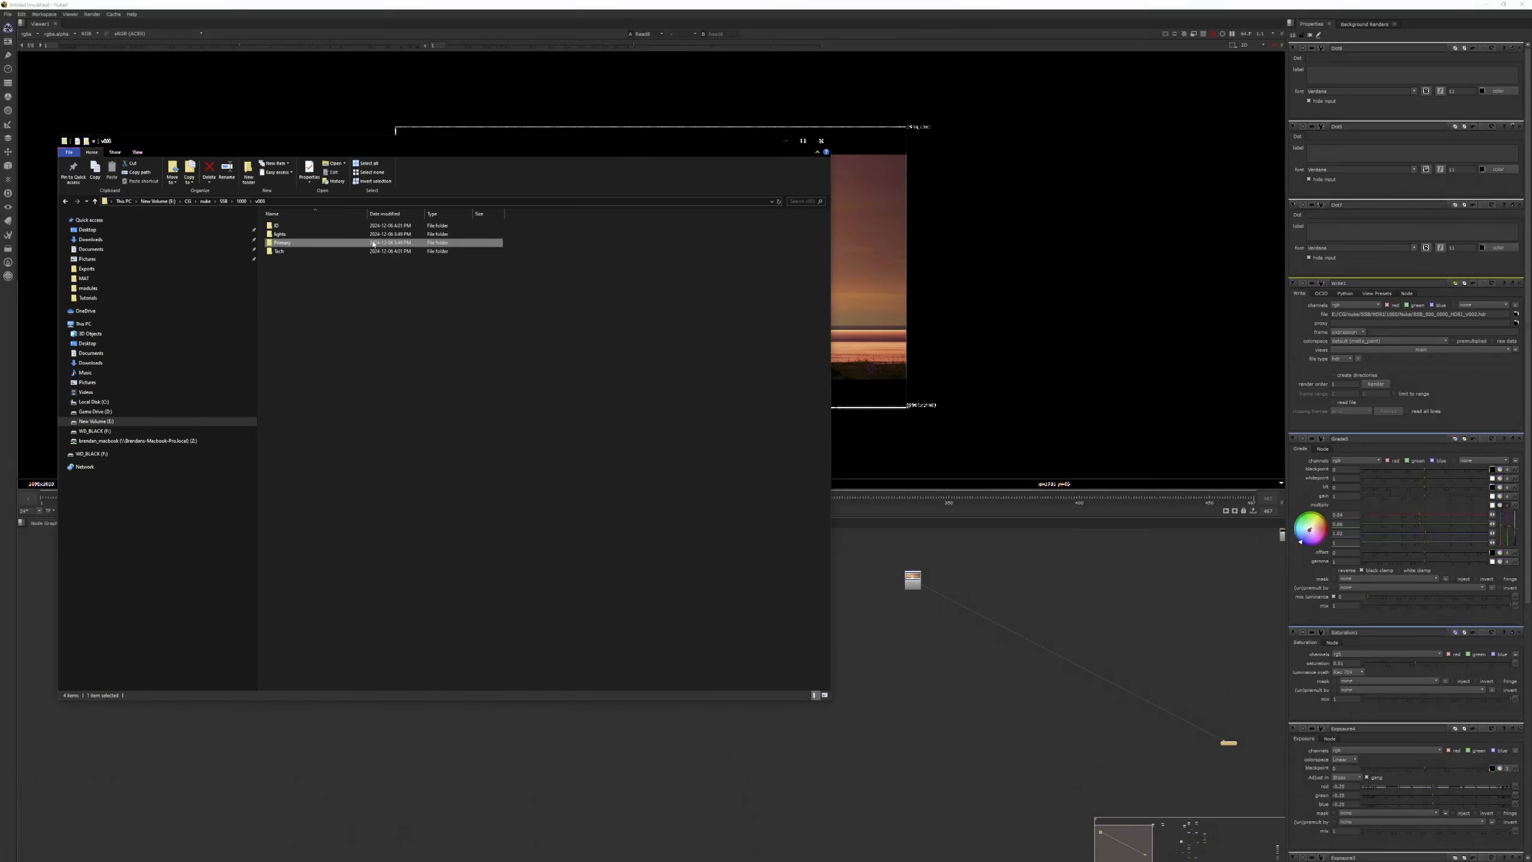
Import the sky light pass from the render's lights folder, view it, and place it beside the primary Read node.
{"action": "double_click", "coordinate": [280, 234]}
{"action": "left_click", "coordinate": [279, 225]}
{"action": "left_click_drag", "start_coordinate": [279, 225], "coordinate": [988, 592]}
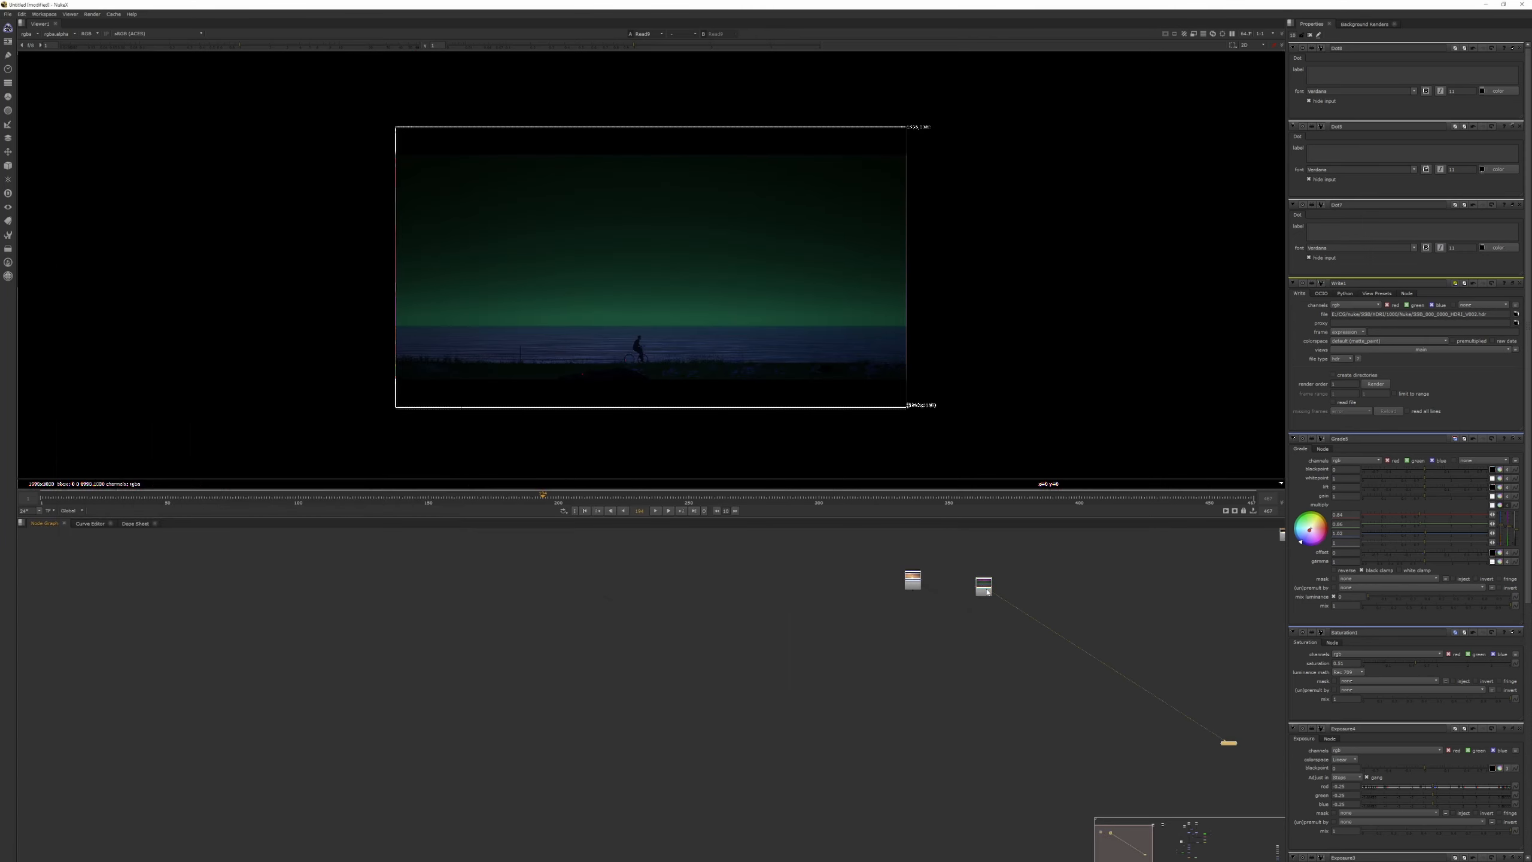
{"action": "scroll", "coordinate": [984, 584], "scroll_direction": "up", "scroll_amount": 4}
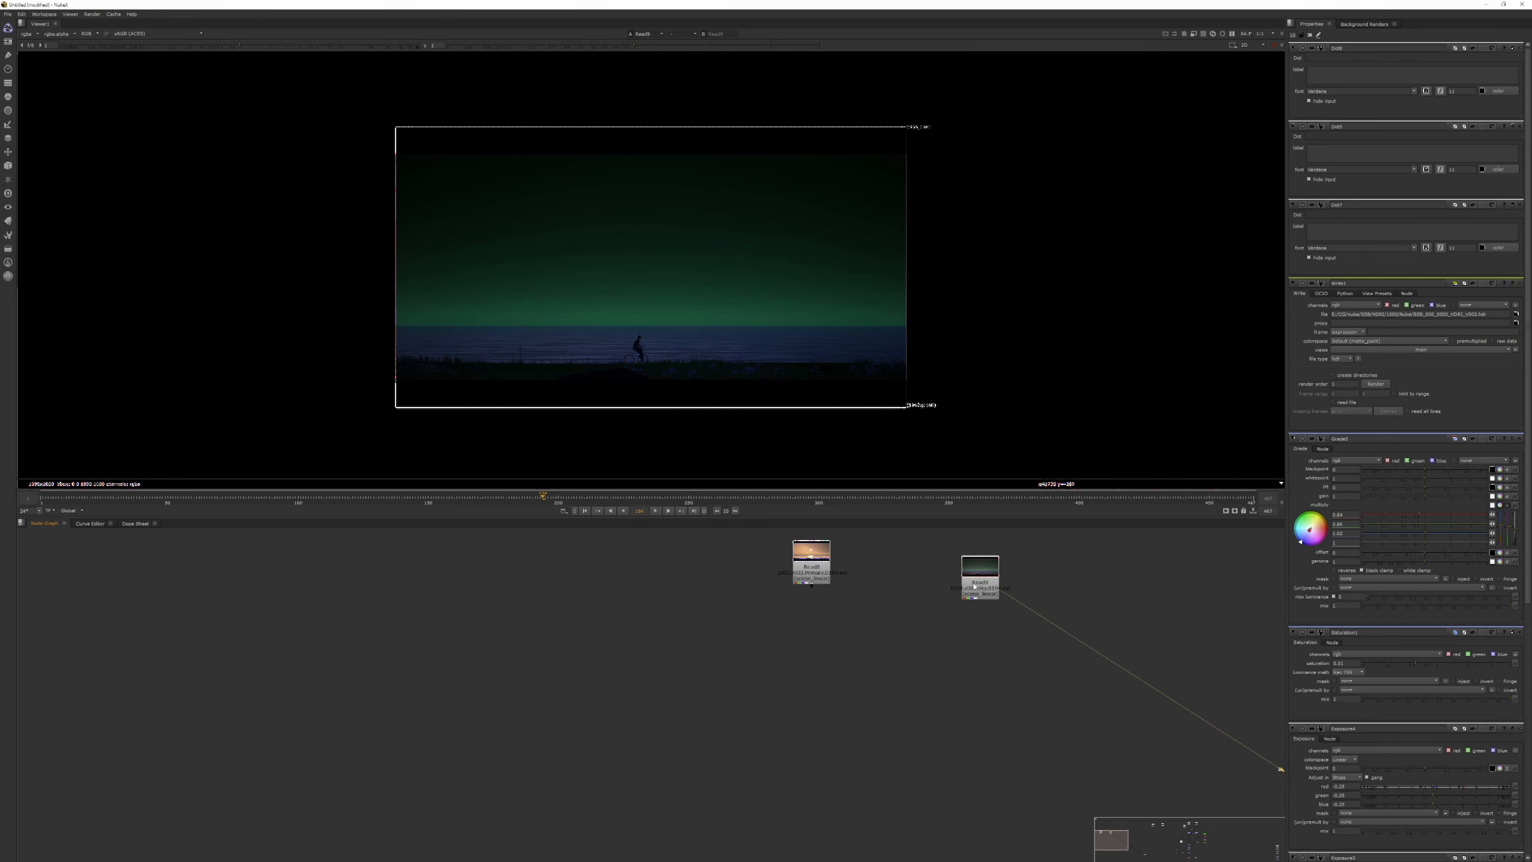
{"action": "mouse_move", "coordinate": [974, 585]}
{"action": "left_mouse_down"}
{"action": "mouse_move", "coordinate": [976, 563]}
{"action": "mouse_move", "coordinate": [983, 583]}
{"action": "left_mouse_up"}
Add a Merge node below the two Read nodes, connecting its B input to the primary pass and its A input to the sky pass.
{"action": "left_click", "coordinate": [795, 678]}
{"action": "key", "text": "m"}
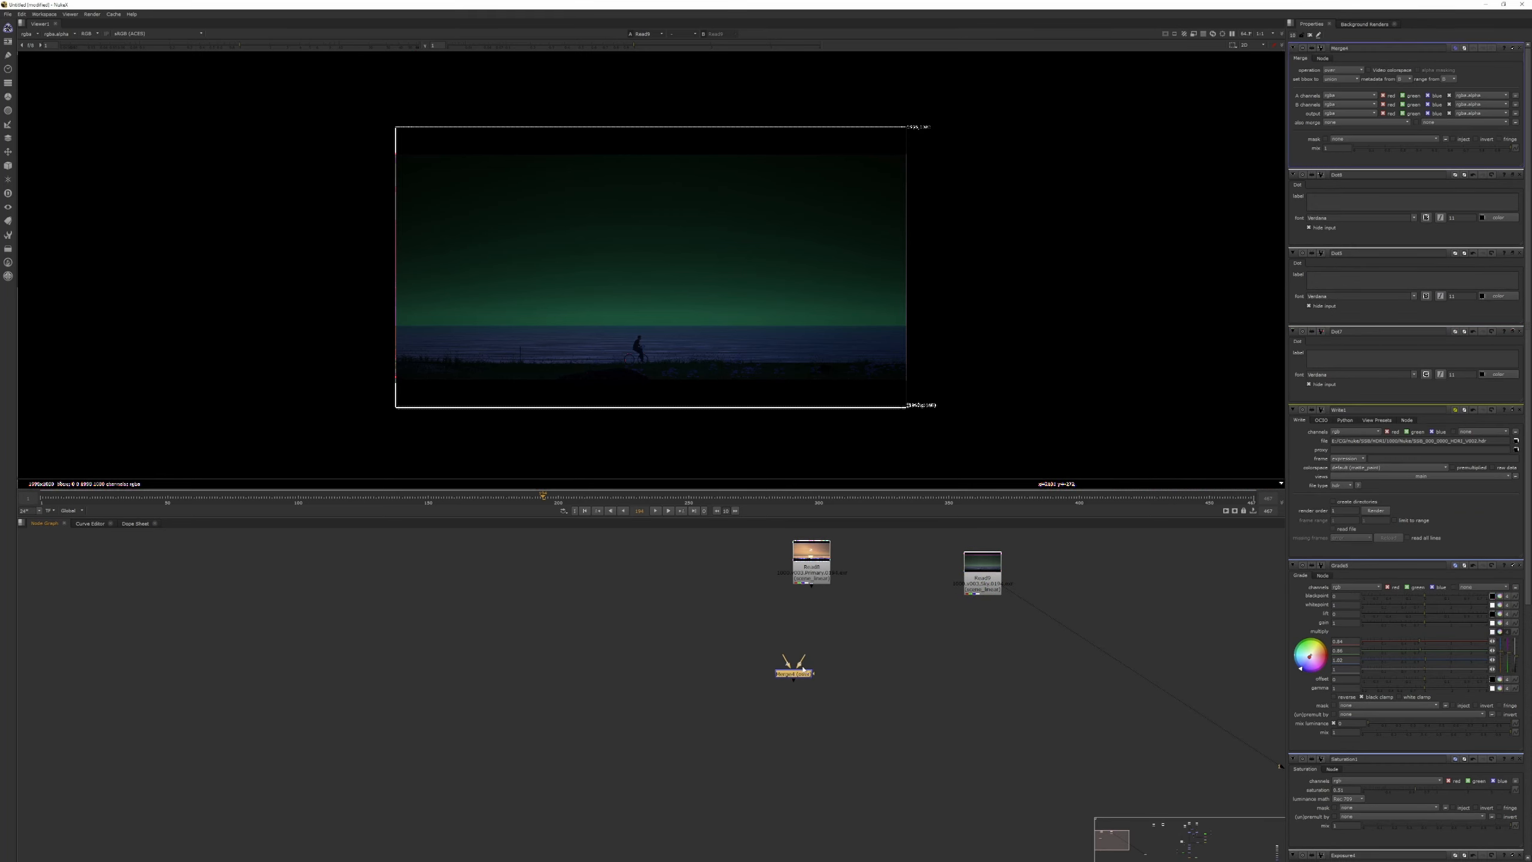
{"action": "left_click_drag", "start_coordinate": [795, 662], "coordinate": [809, 571]}
{"action": "left_click_drag", "start_coordinate": [786, 660], "coordinate": [980, 577]}
{"action": "left_click_drag", "start_coordinate": [800, 675], "coordinate": [818, 657]}
{"action": "scroll", "coordinate": [821, 658], "scroll_direction": "up", "scroll_amount": 5}
{"action": "scroll", "coordinate": [828, 613], "scroll_direction": "down", "scroll_amount": 3}
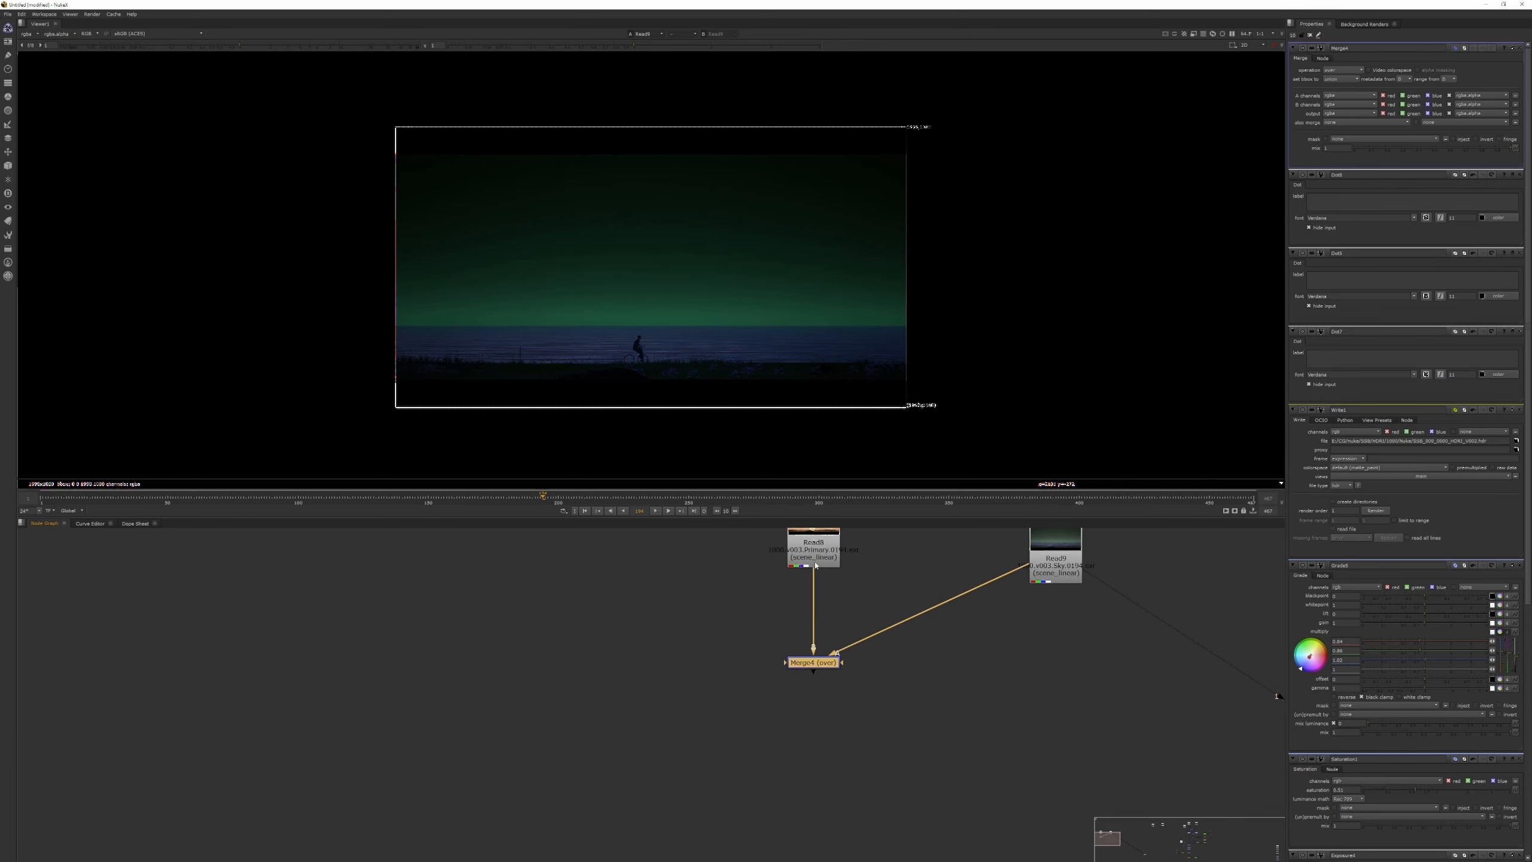
Straighten the sky pass connection with a Dot that routes it at a right angle into the Merge, and view the Merge output.
{"action": "left_click", "coordinate": [818, 557]}
{"action": "mouse_move", "coordinate": [1048, 566]}
{"action": "left_mouse_down"}
{"action": "mouse_move", "coordinate": [1062, 662]}
{"action": "mouse_move", "coordinate": [1030, 566]}
{"action": "left_mouse_up"}
{"action": "left_click_drag", "start_coordinate": [920, 609], "coordinate": [1039, 664], "text": "ctrl"}
{"action": "left_click", "coordinate": [830, 665]}
{"action": "key", "text": "1"}
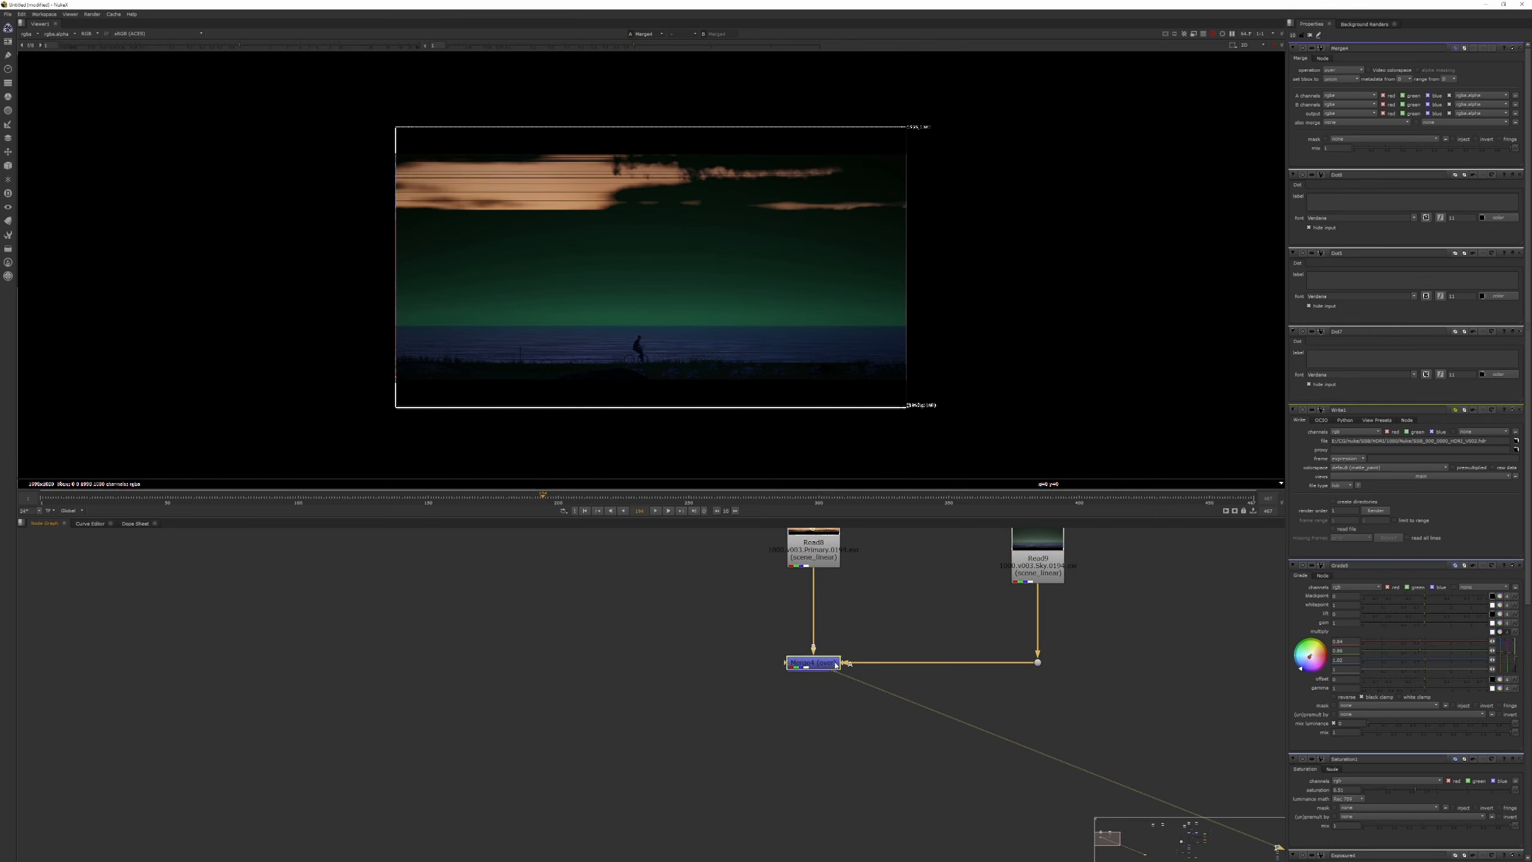
Set the Merge node's operation to from so the sky pass is subtracted from the primary pass.
{"action": "middle_click_drag", "start_coordinate": [843, 707], "coordinate": [847, 660]}
{"action": "left_click", "coordinate": [815, 619]}
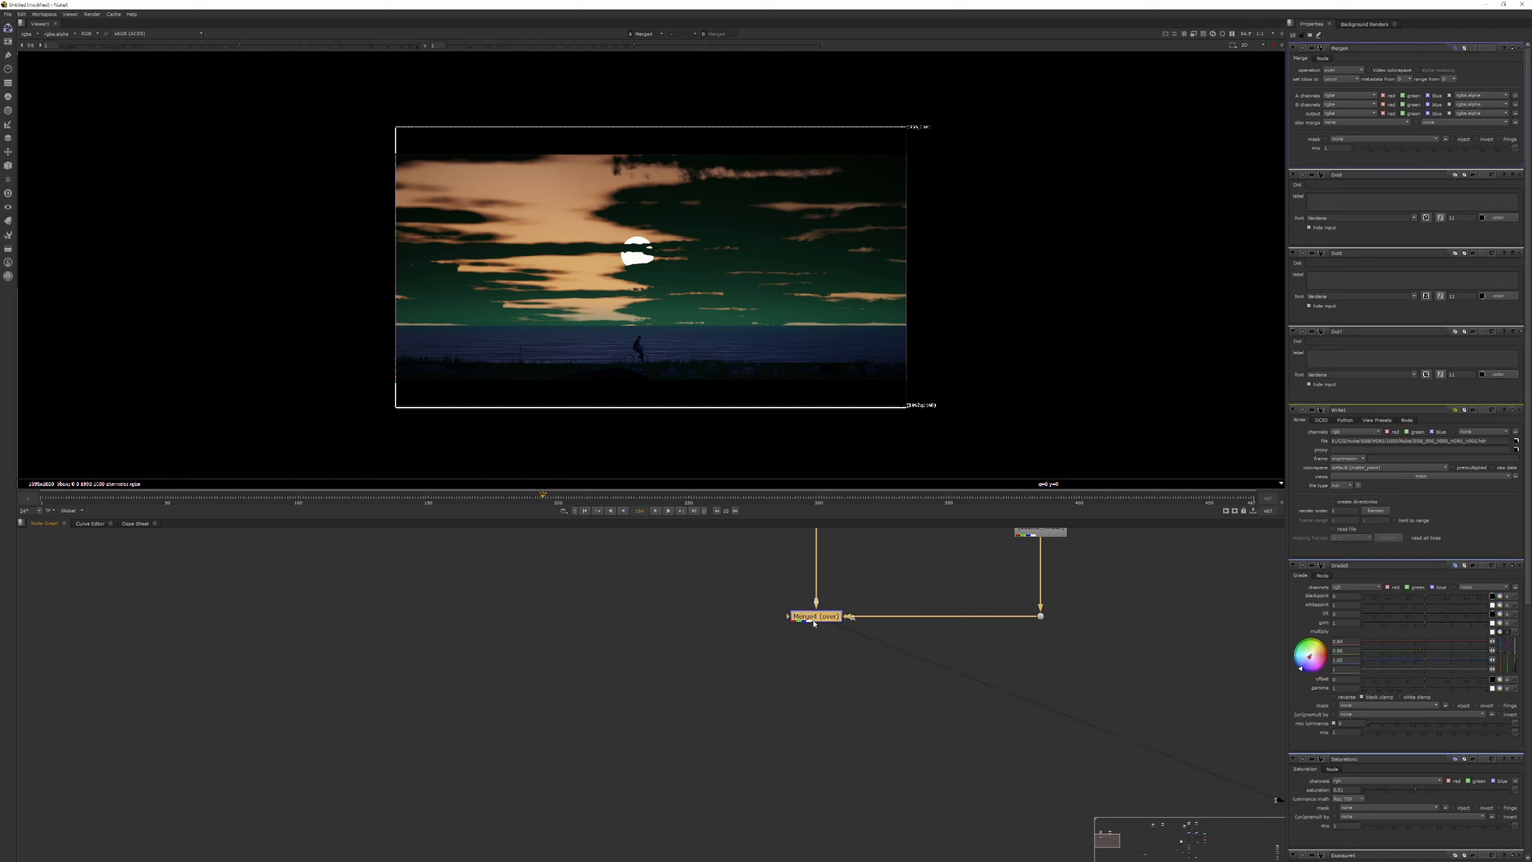
{"action": "left_click", "coordinate": [1343, 70]}
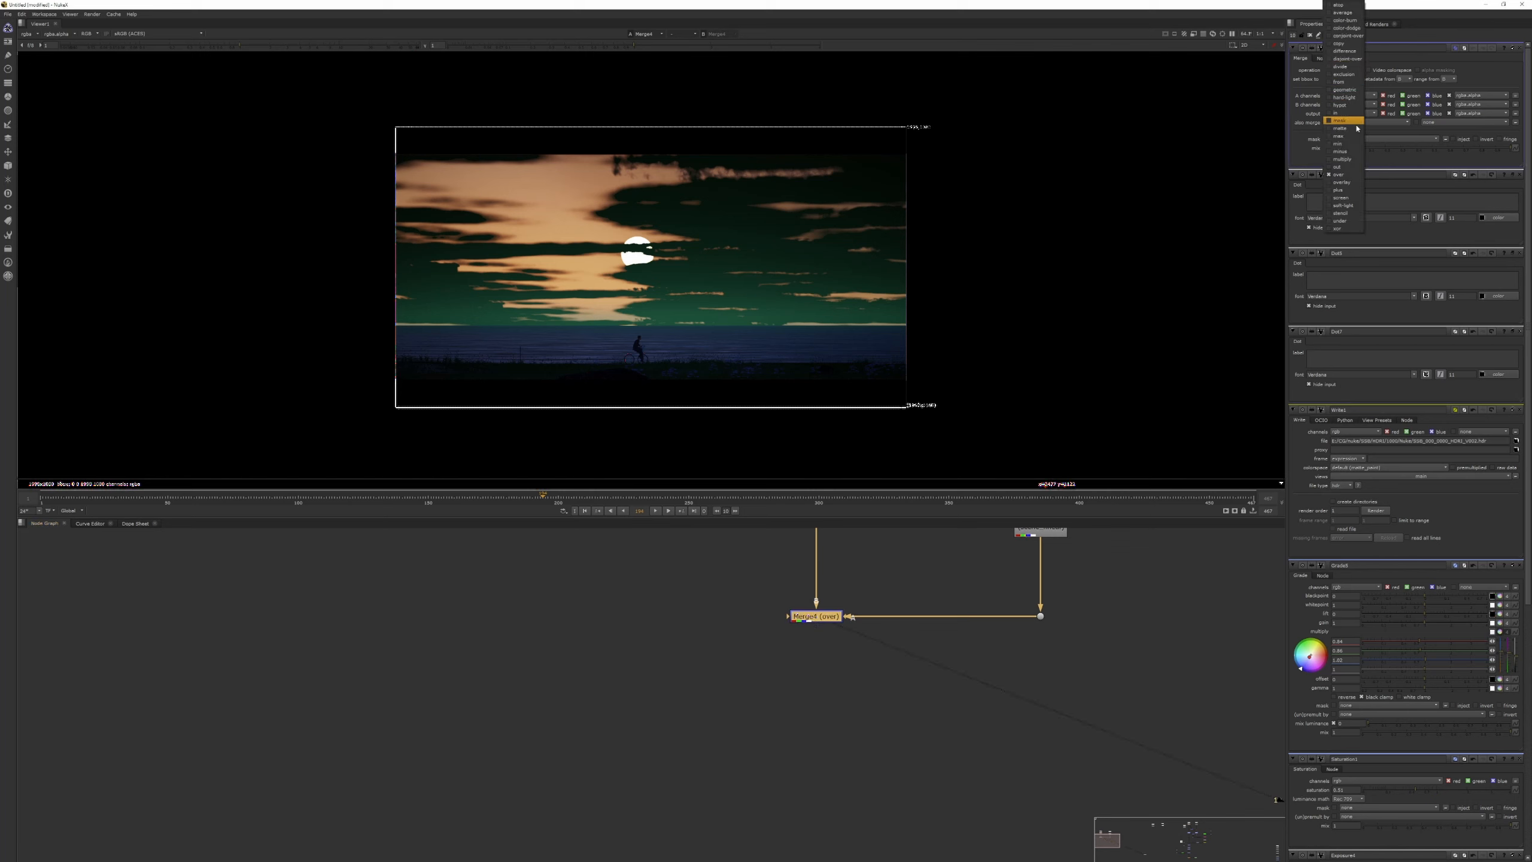
{"action": "left_click", "coordinate": [1349, 82]}
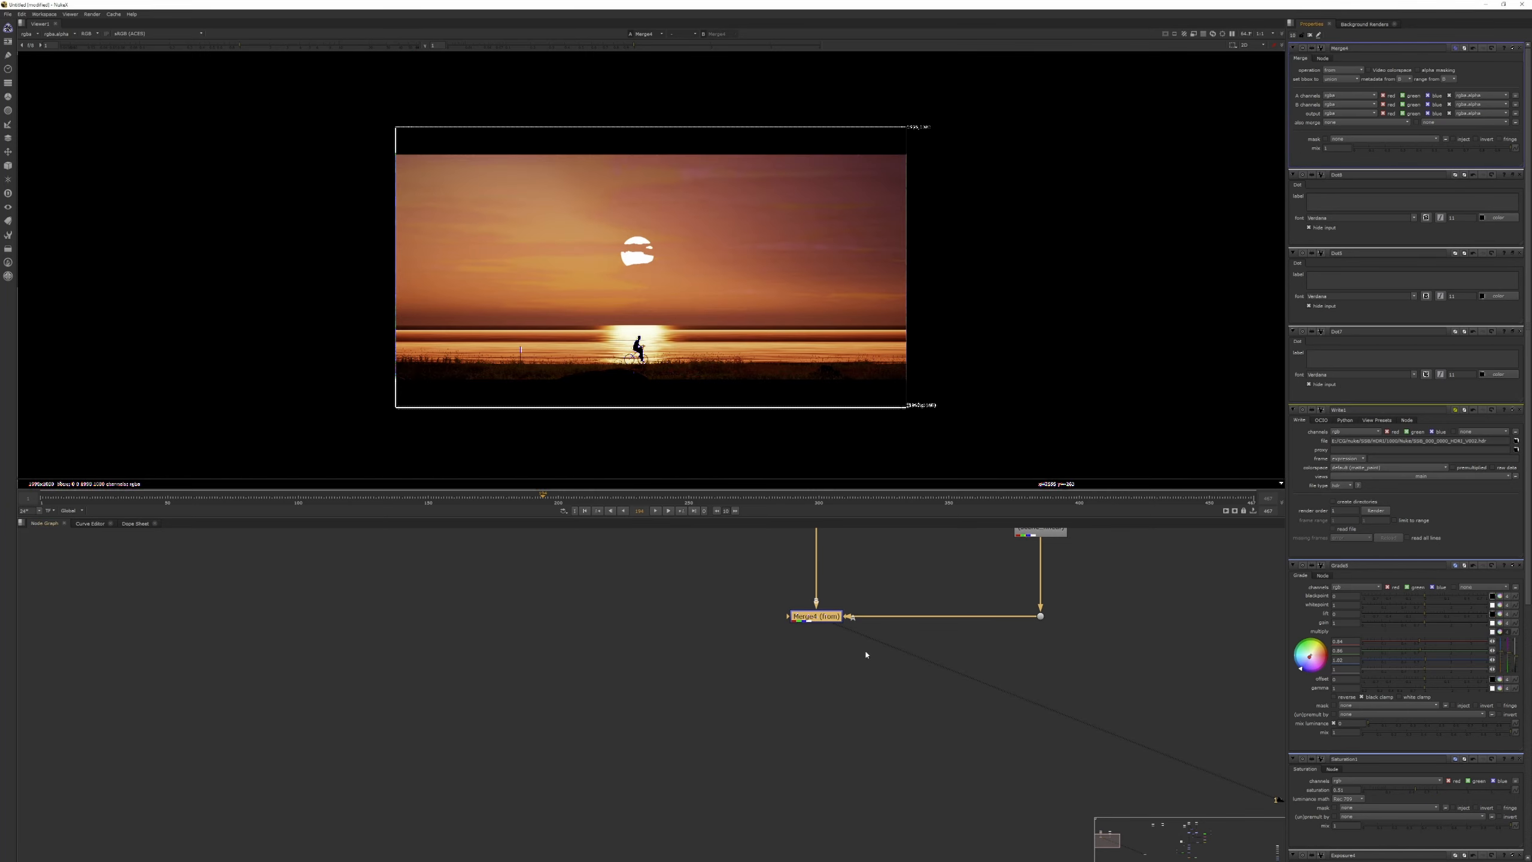
{"action": "middle_click_drag", "start_coordinate": [837, 589], "coordinate": [844, 653]}
{"action": "left_click_drag", "start_coordinate": [850, 692], "coordinate": [826, 580]}
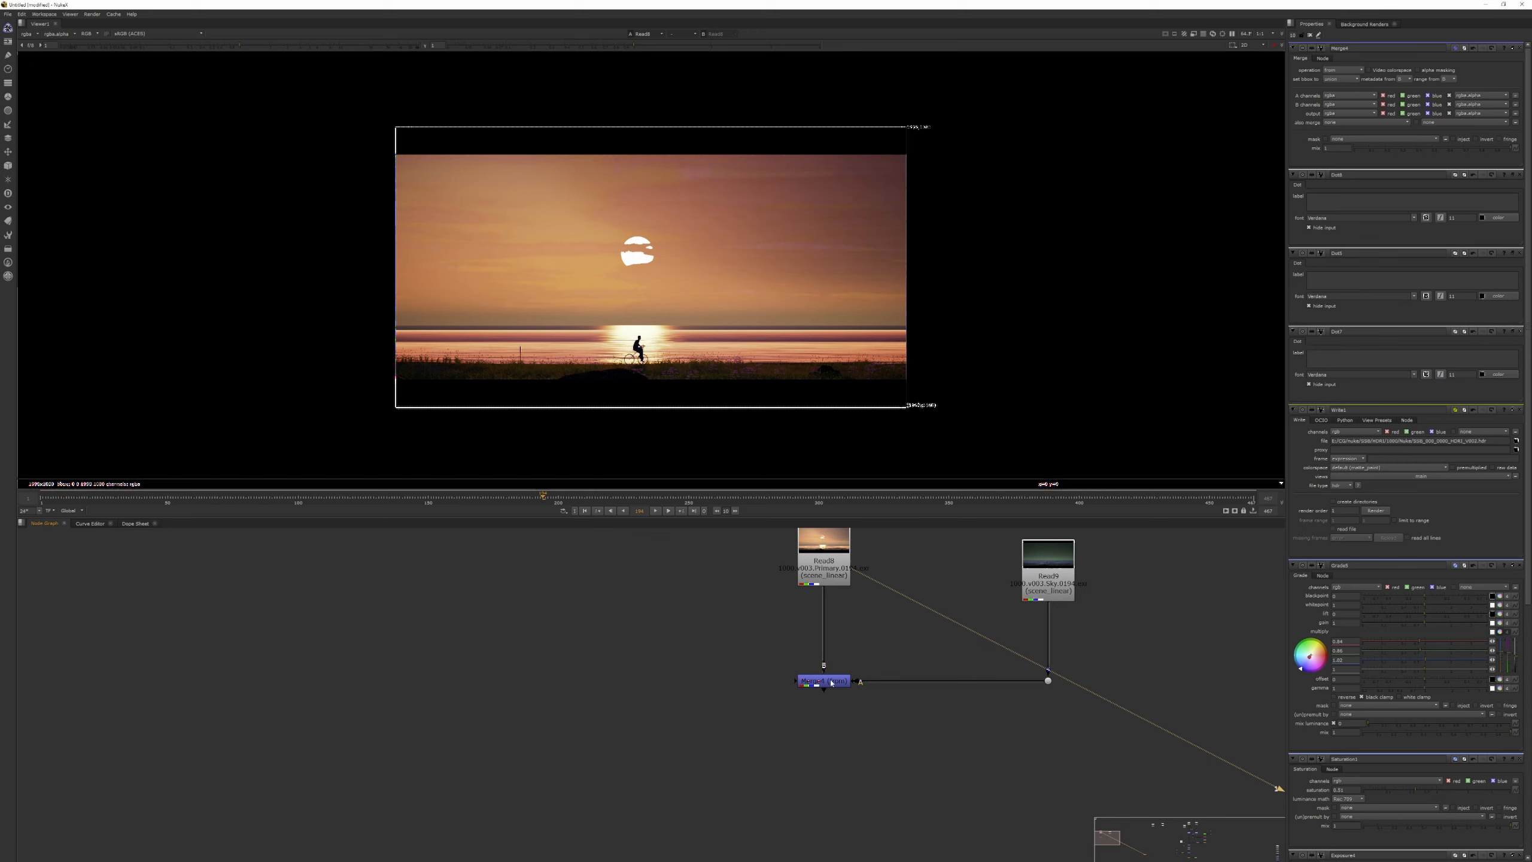
Compare the primary pass with the subtracted Merge result in the viewer.
{"action": "left_click", "coordinate": [832, 683]}
{"action": "key", "text": "1"}
{"action": "left_click", "coordinate": [830, 562]}
{"action": "key", "text": "1"}
{"action": "left_click", "coordinate": [831, 678]}
{"action": "key", "text": "1"}
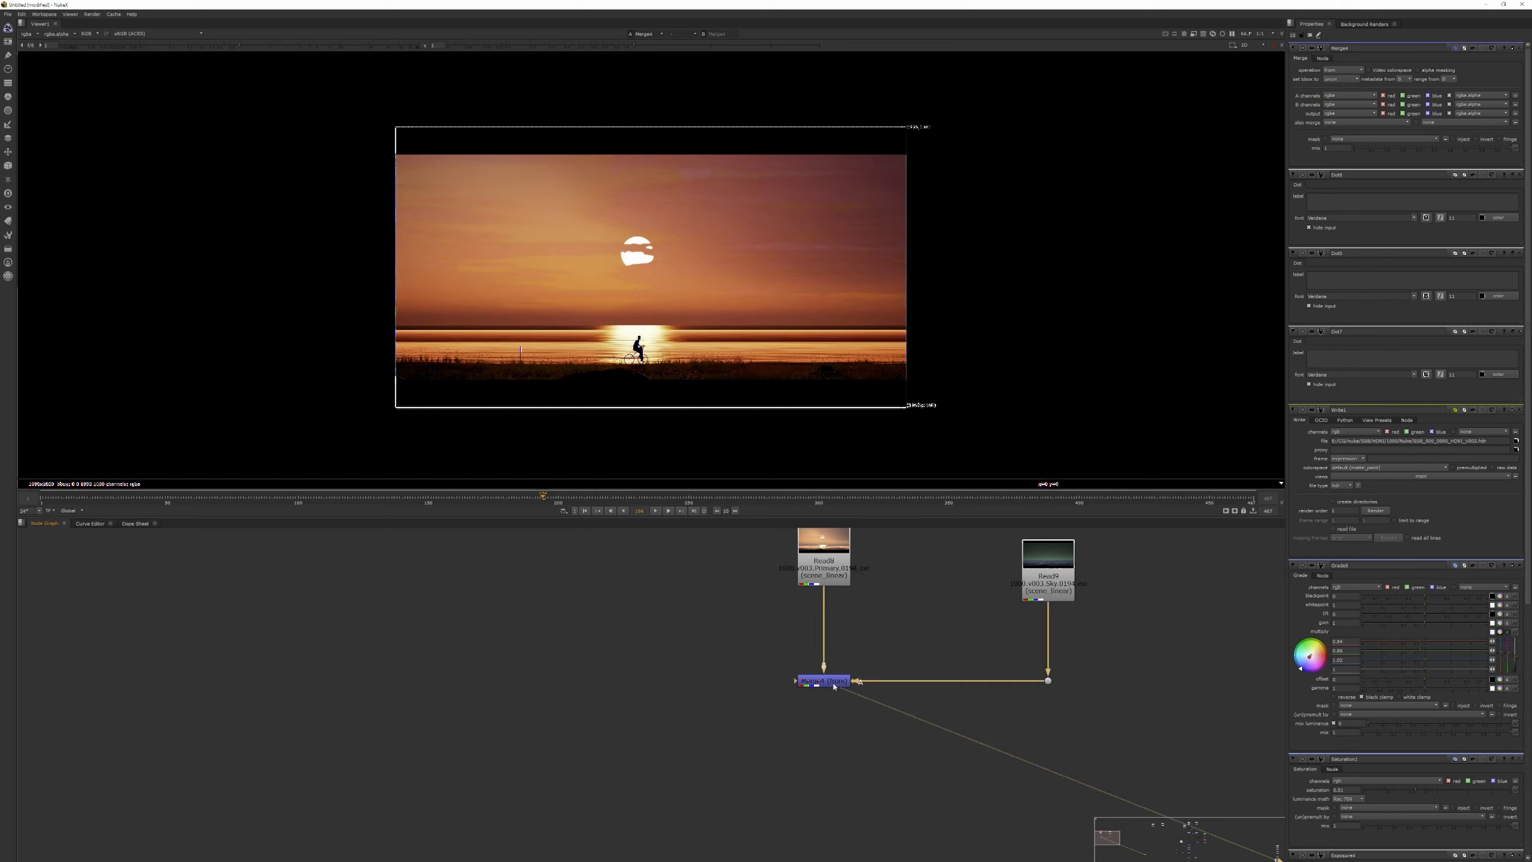
{"action": "left_click", "coordinate": [831, 565]}
{"action": "key", "text": "1"}
{"action": "left_click", "coordinate": [831, 679]}
{"action": "key", "text": "1"}
Inspect the sky and primary passes in luminance, return to colour, and compare the sky pass with the subtracted result.
{"action": "key", "text": "y"}
{"action": "left_click", "coordinate": [1053, 590]}
{"action": "key", "text": "1"}
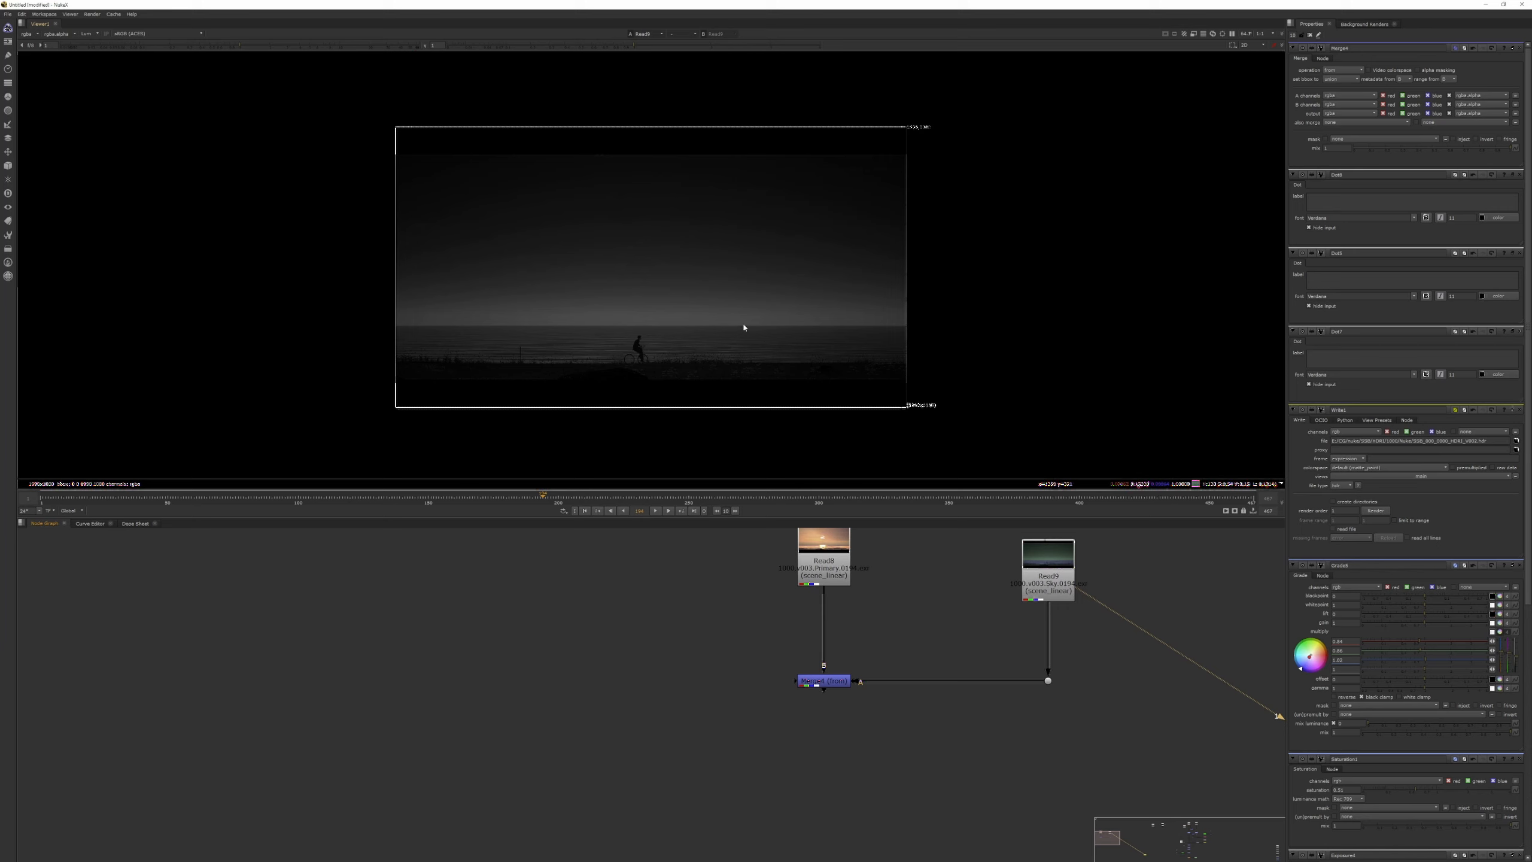
{"action": "left_click", "coordinate": [848, 556]}
{"action": "key", "text": "1"}
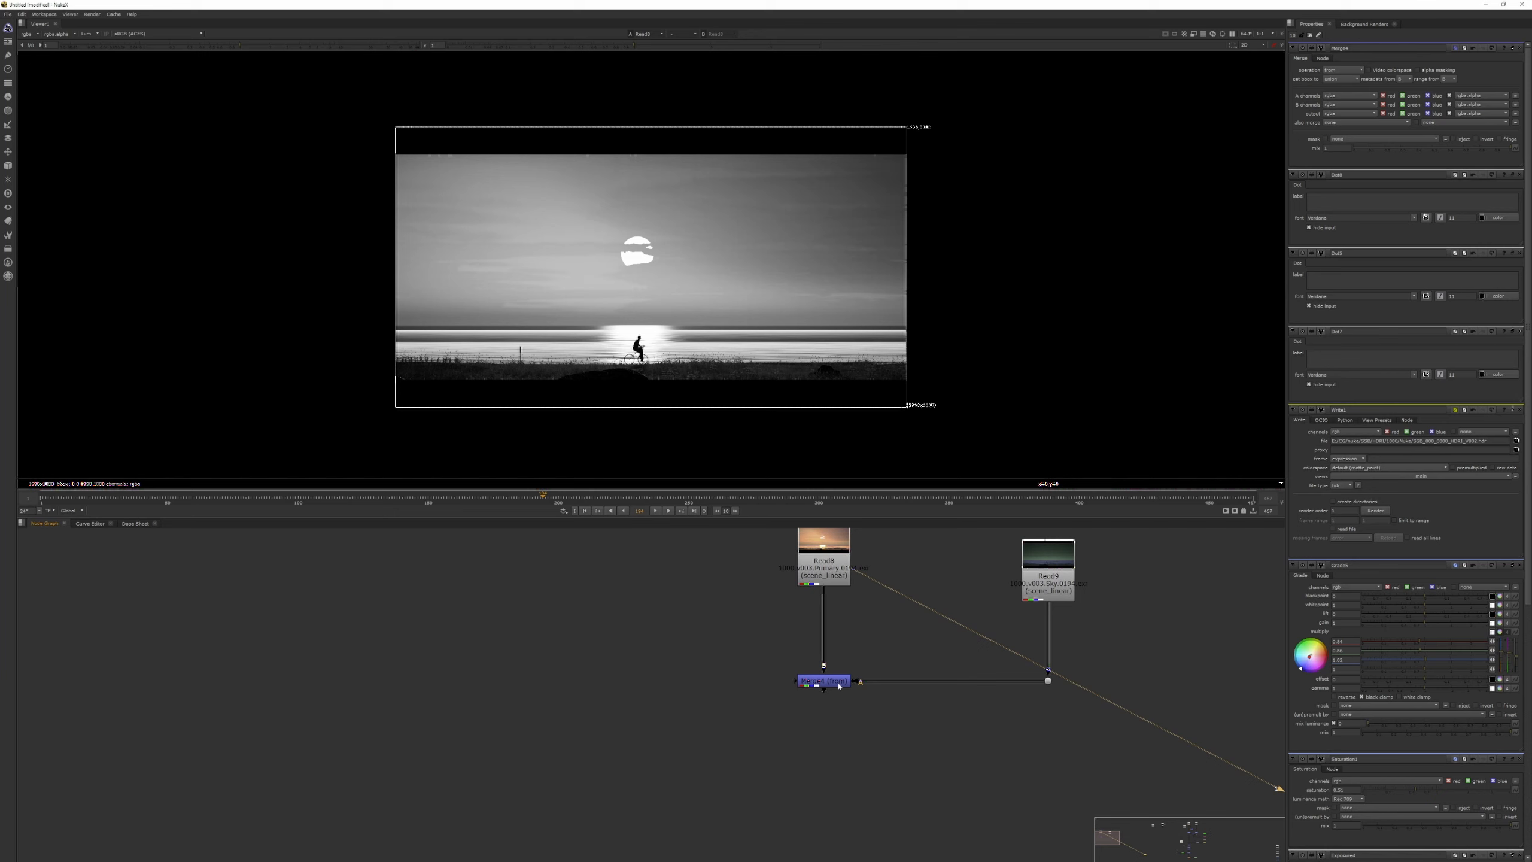
{"action": "key", "text": "1"}
{"action": "key", "text": "y"}
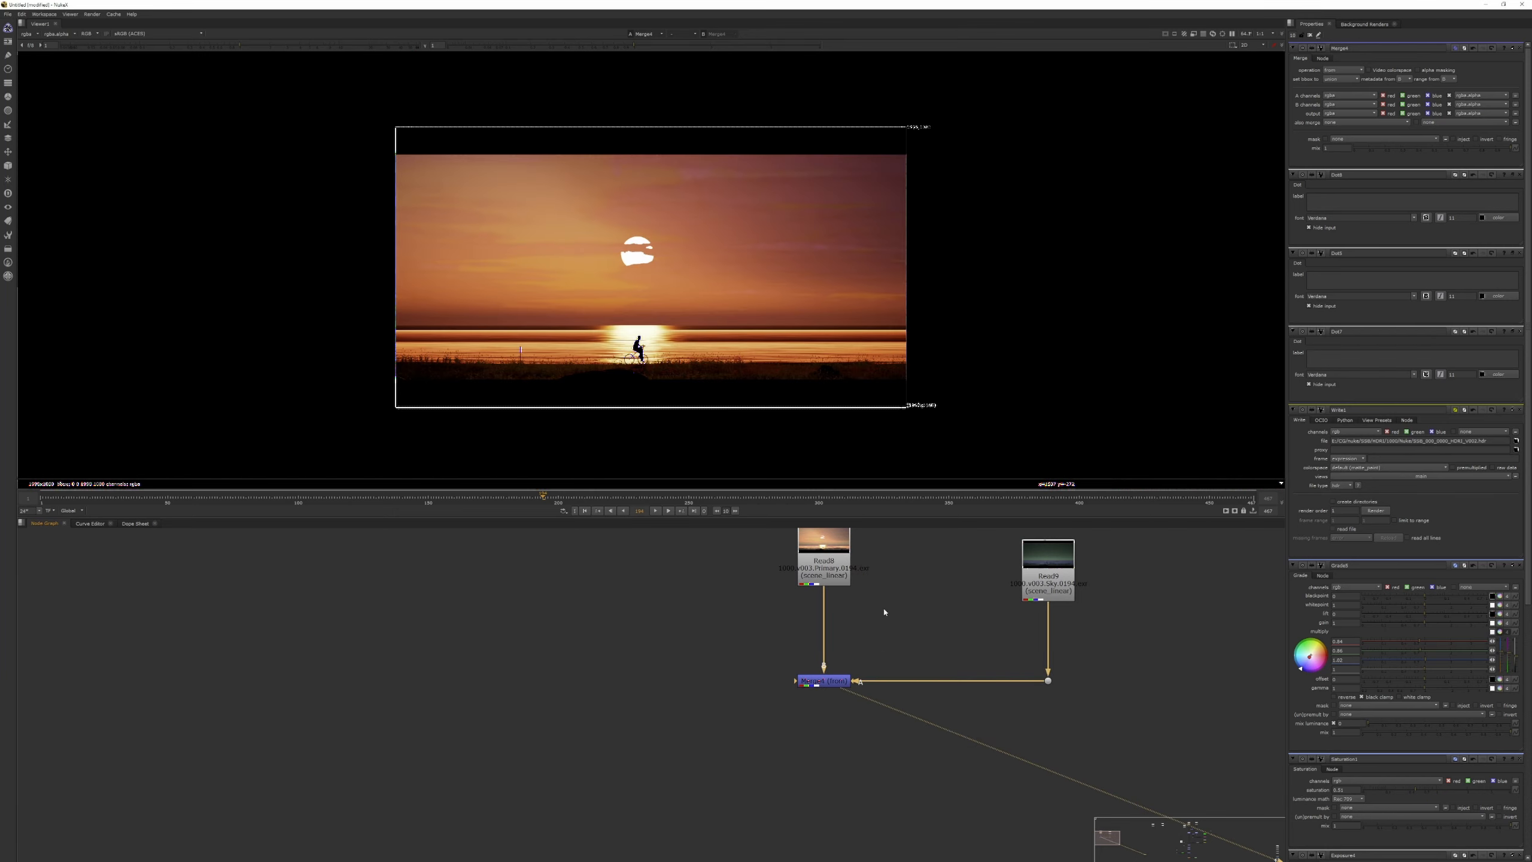
{"action": "left_click", "coordinate": [1048, 561]}
{"action": "key", "text": "1"}
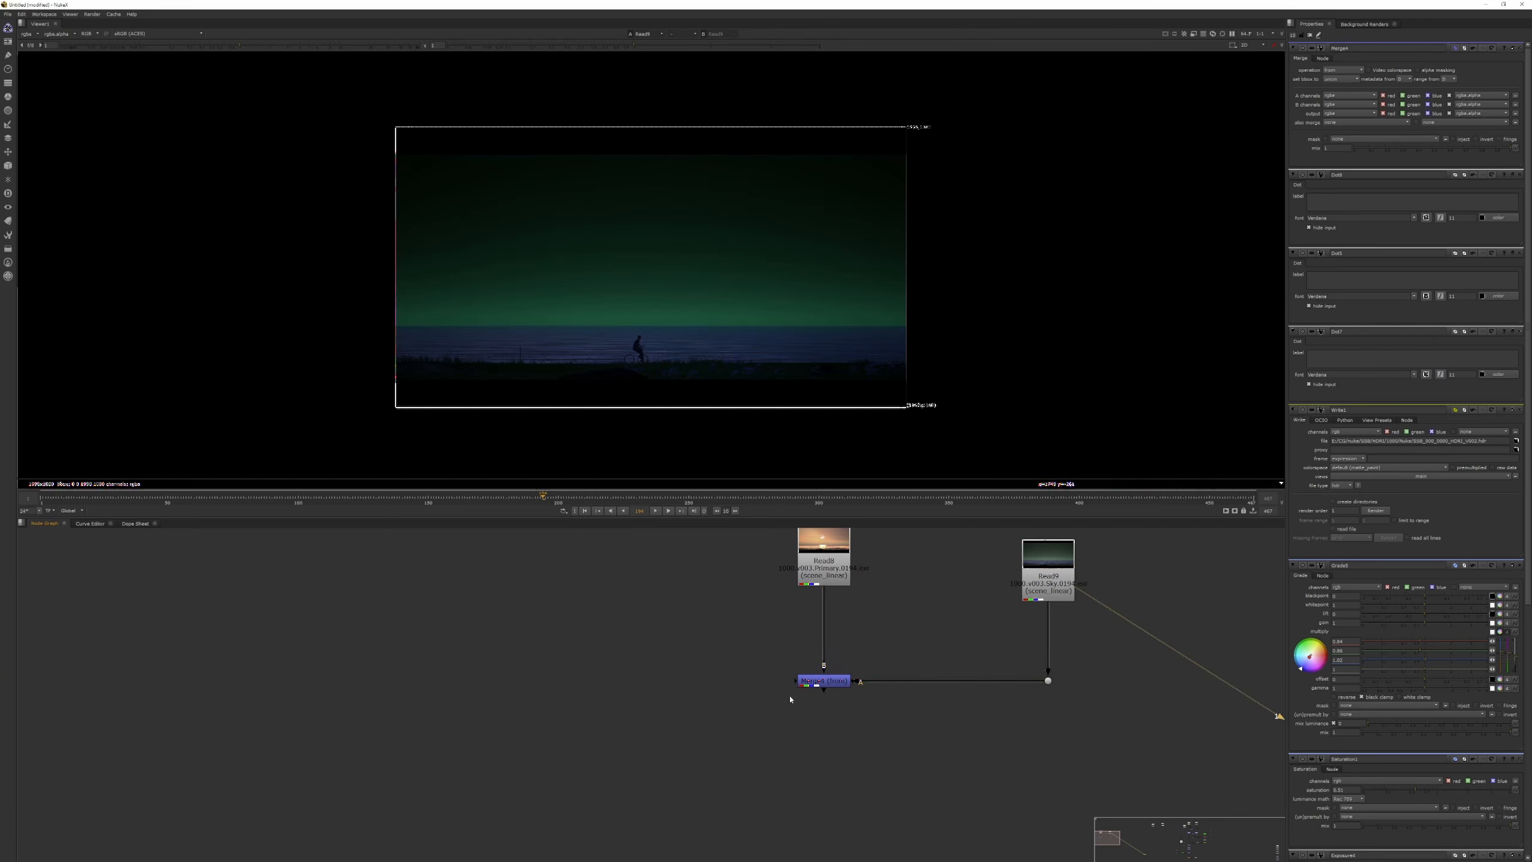
{"action": "left_click", "coordinate": [819, 683]}
{"action": "key", "text": "1"}
Add a second Merge below the first, feeding B from the first Merge and A from the sky pass through a second Dot.
{"action": "middle_click_drag", "start_coordinate": [819, 783], "coordinate": [760, 653]}
{"action": "left_click", "coordinate": [761, 651]}
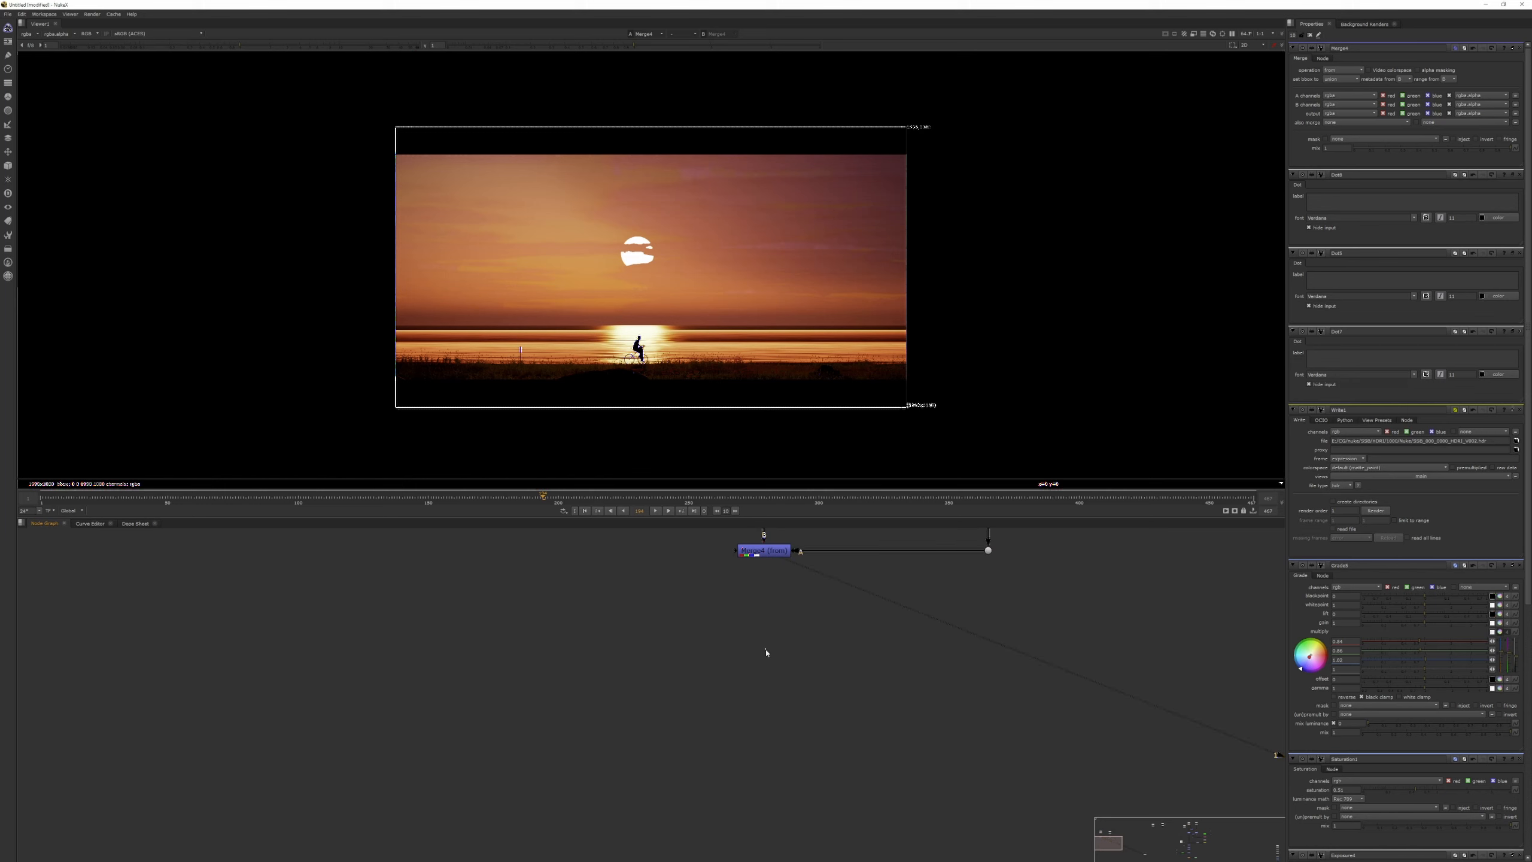
{"action": "key", "text": "m"}
{"action": "left_click_drag", "start_coordinate": [780, 627], "coordinate": [766, 572]}
{"action": "left_click_drag", "start_coordinate": [781, 634], "coordinate": [992, 554]}
{"action": "left_click_drag", "start_coordinate": [880, 605], "coordinate": [986, 667], "text": "ctrl"}
{"action": "left_click", "coordinate": [994, 674]}
{"action": "middle_click_drag", "start_coordinate": [809, 590], "coordinate": [763, 573]}
{"action": "left_click", "coordinate": [820, 611]}
{"action": "middle_click_drag", "start_coordinate": [955, 538], "coordinate": [1026, 530]}
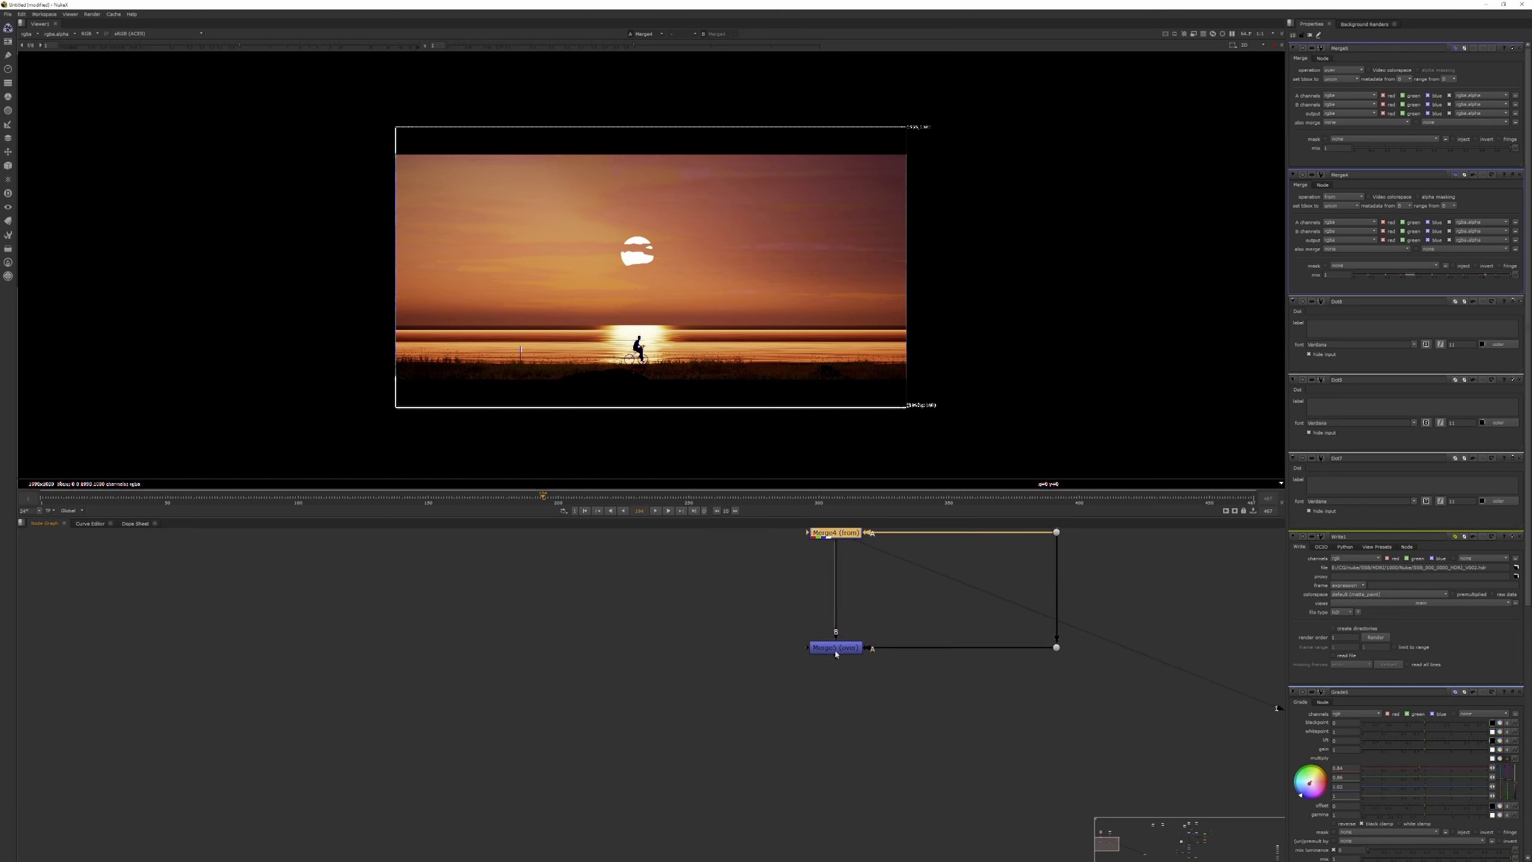
View the second Merge and set its operation to plus to add the sky pass back.
{"action": "left_click", "coordinate": [836, 649]}
{"action": "key", "text": "1"}
{"action": "left_click", "coordinate": [1350, 72]}
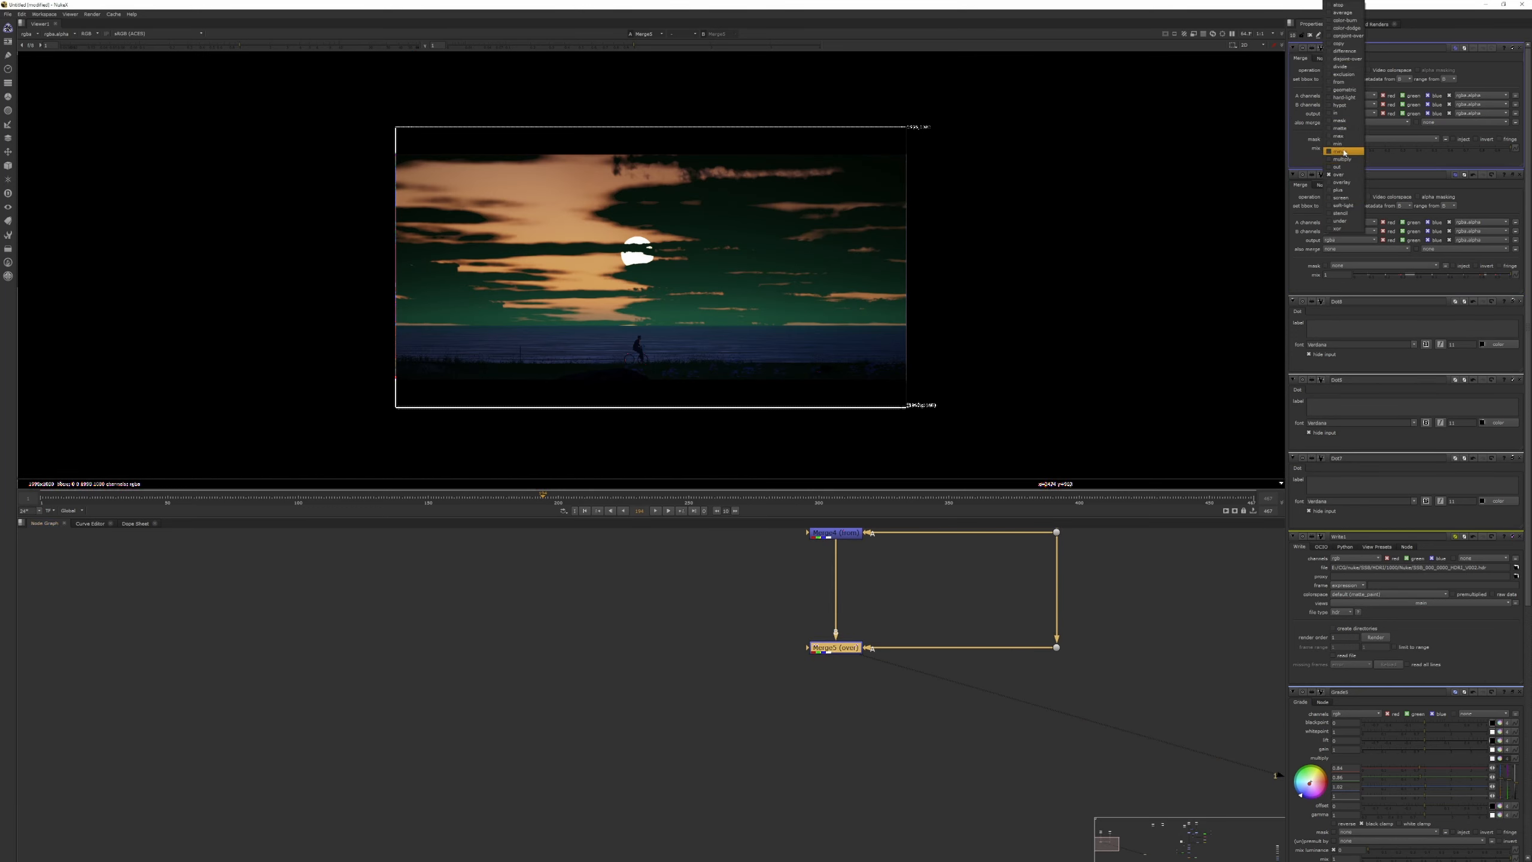
{"action": "left_click", "coordinate": [1342, 190]}
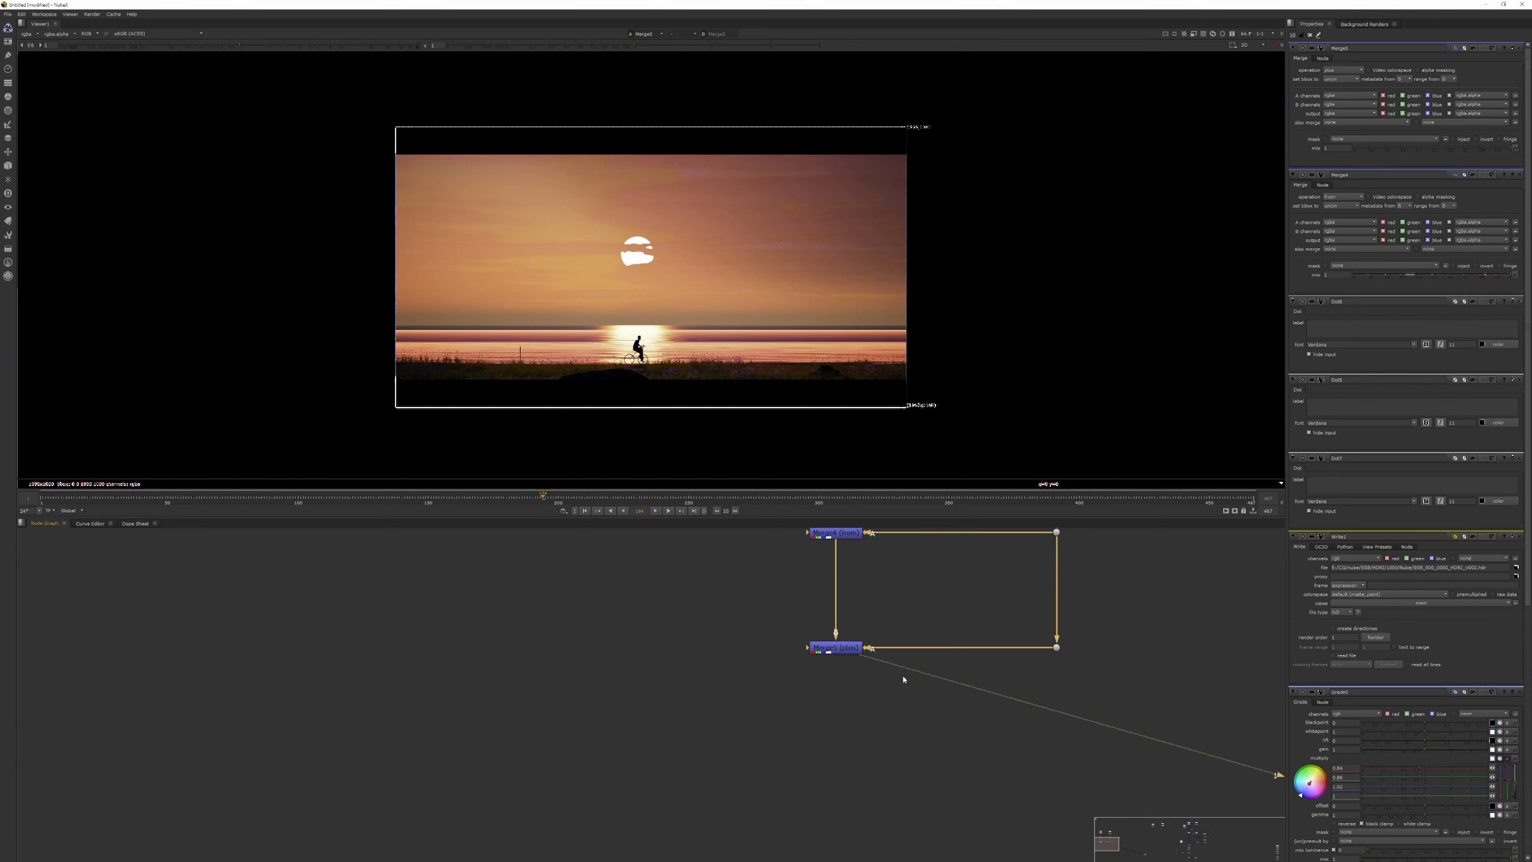
Insert a Multiply node on the sky pass branch feeding the plus Merge.
{"action": "scroll", "coordinate": [868, 673], "scroll_direction": "down", "scroll_amount": 3}
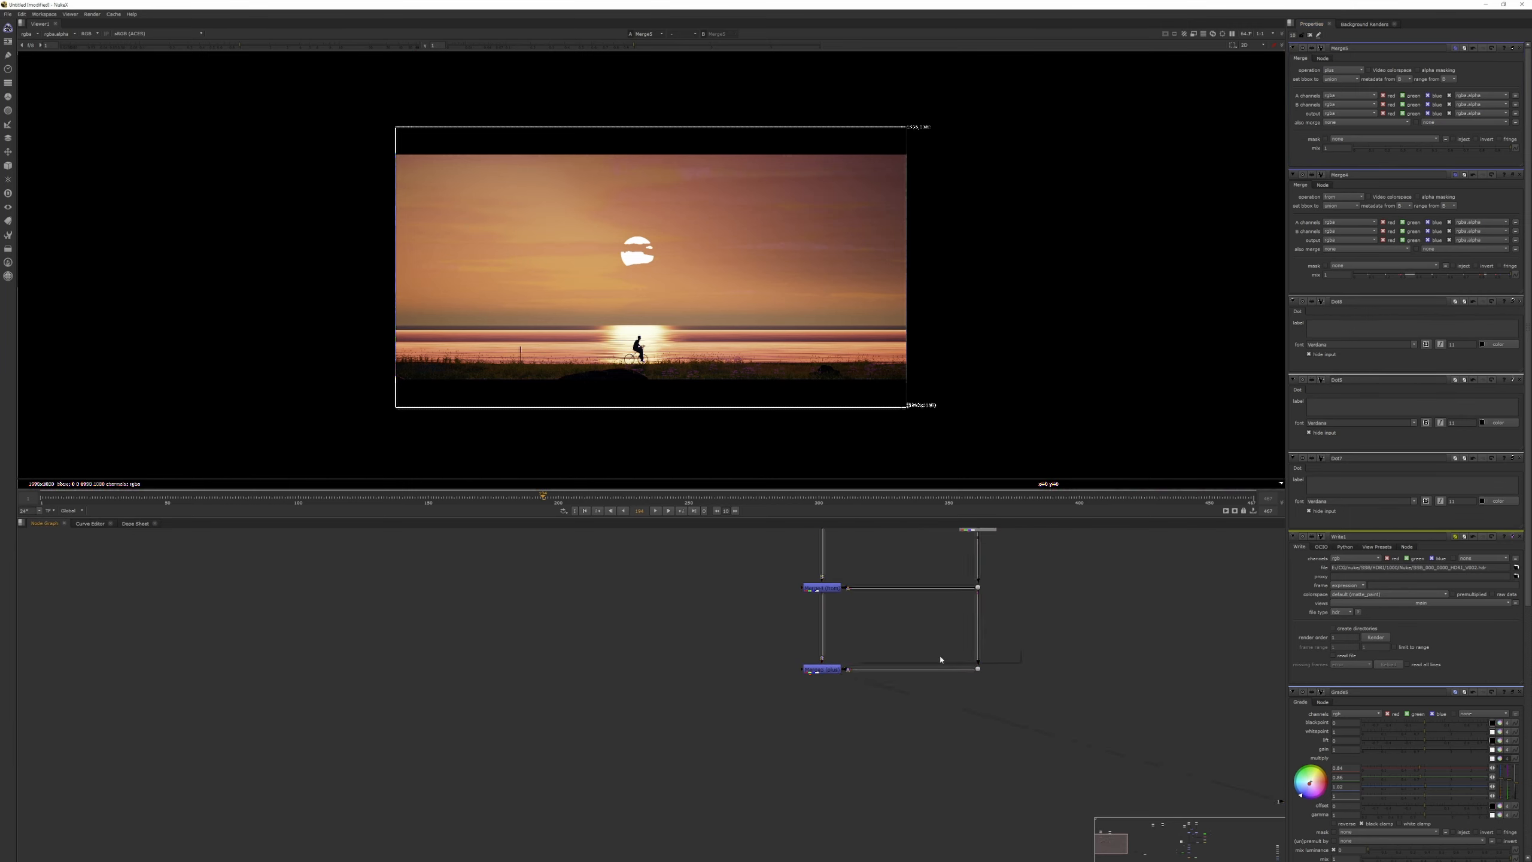
{"action": "key", "text": "Tab"}
{"action": "type", "text": "mult"}
{"action": "key", "text": "Return"}
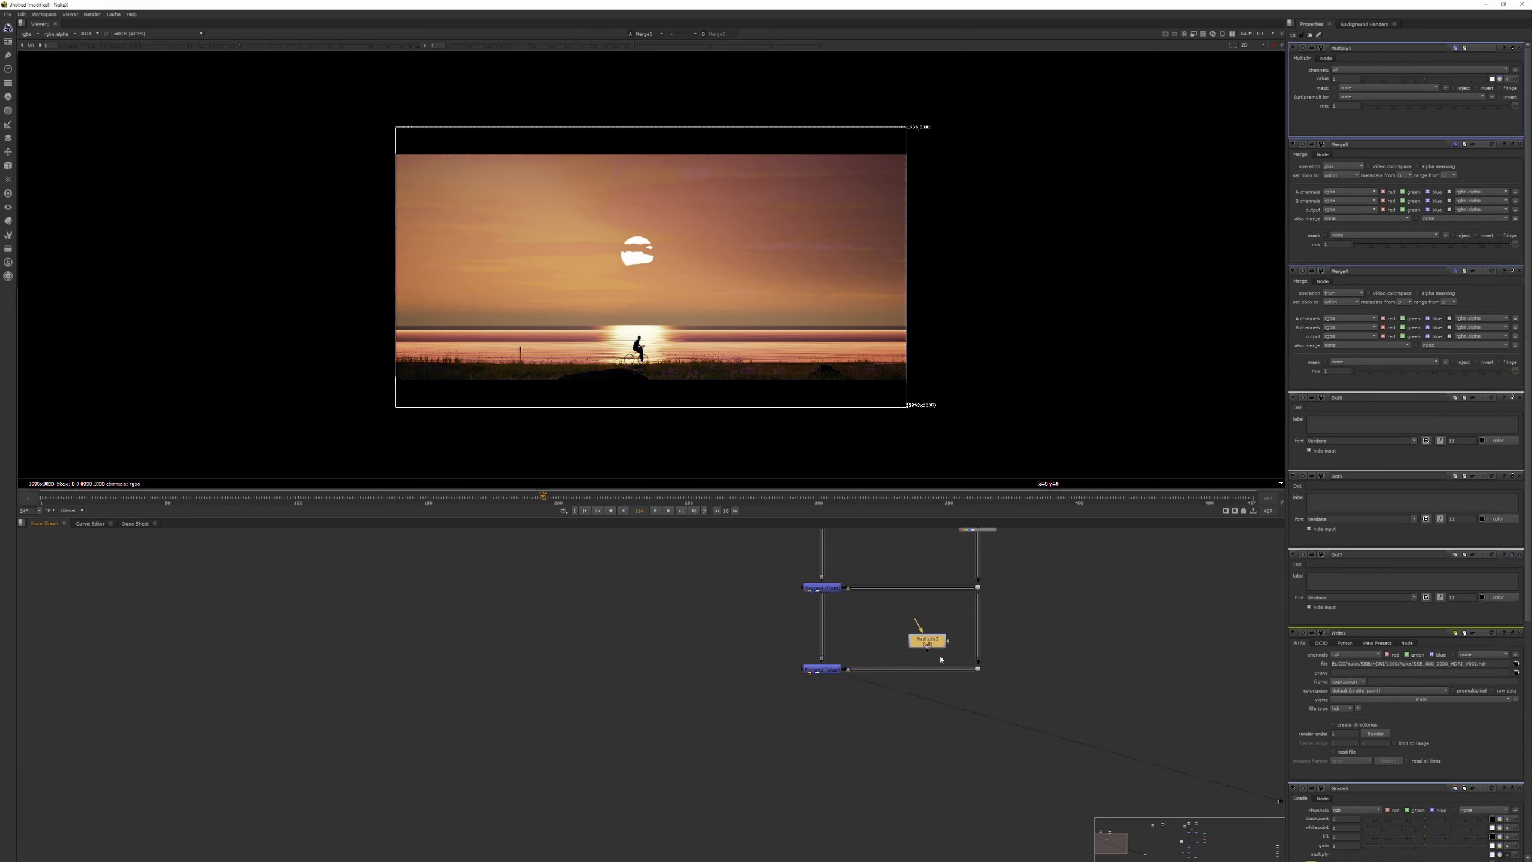
{"action": "left_click_drag", "start_coordinate": [929, 645], "coordinate": [954, 663]}
Try ColorCorrect and Grade nodes on the sky pass branch beside the Multiply, and delete both.
{"action": "left_click", "coordinate": [951, 638]}
{"action": "key", "text": "c"}
{"action": "left_click", "coordinate": [898, 644]}
{"action": "key", "text": "g"}
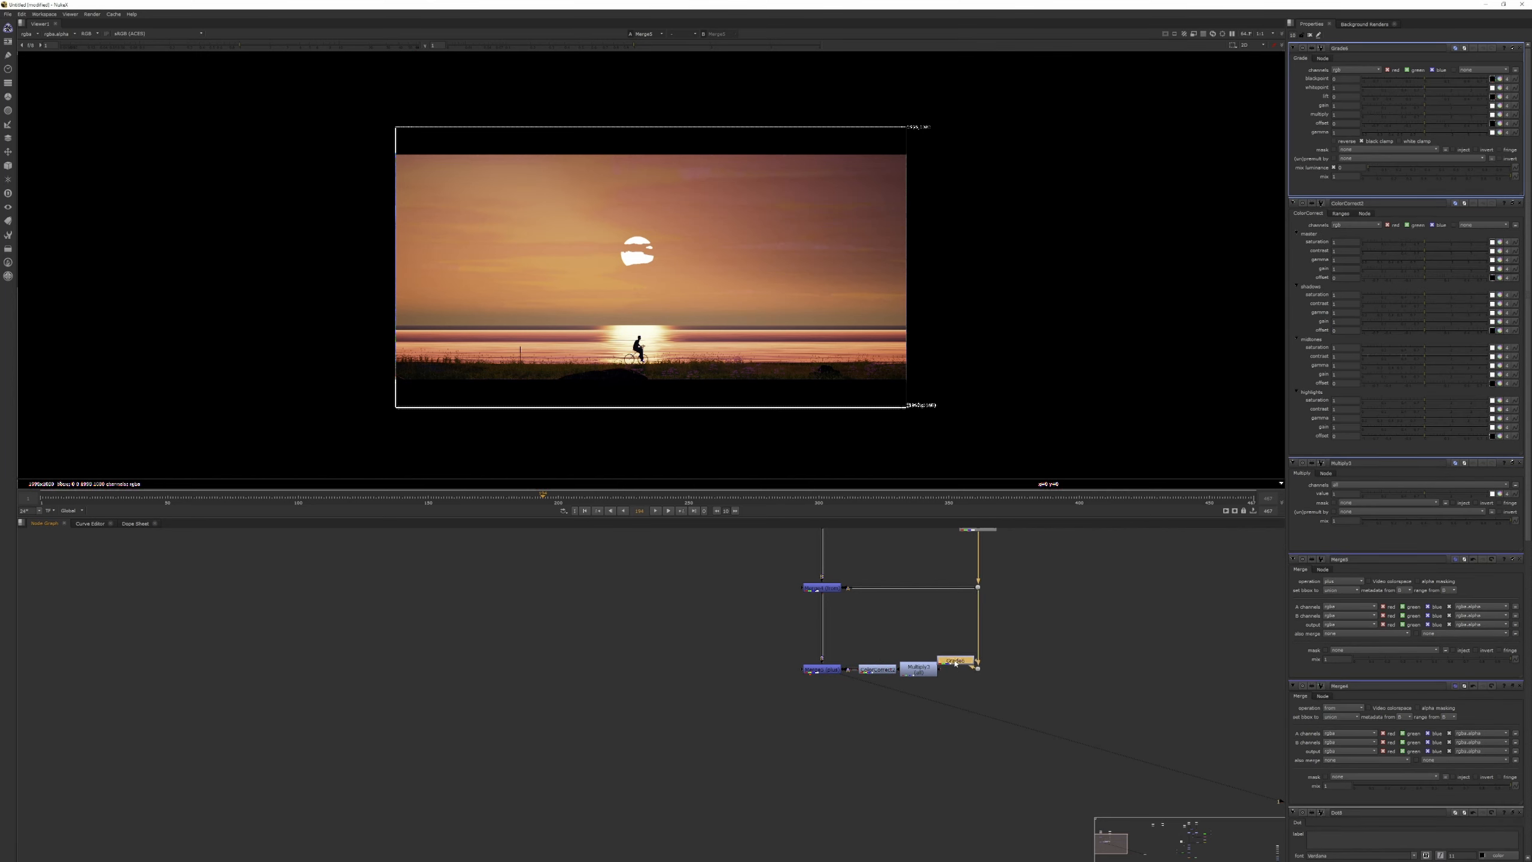
{"action": "key", "text": "Delete"}
{"action": "left_click", "coordinate": [880, 671]}
{"action": "key", "text": "Delete"}
Try adjusting the Multiply node on the sky pass branch and undo the adjustment.
{"action": "left_click", "coordinate": [920, 673]}
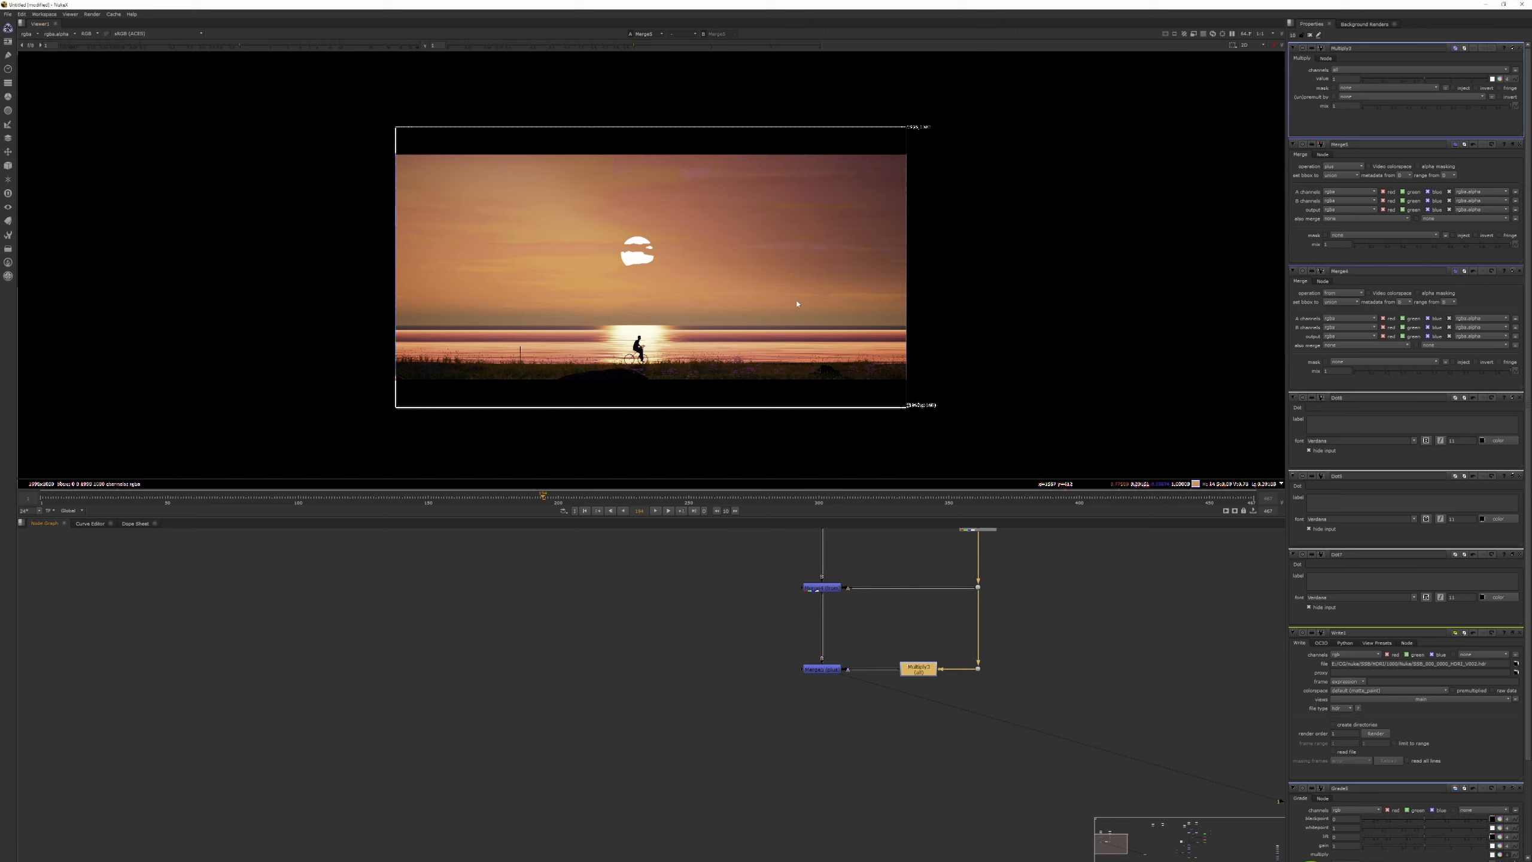
{"action": "mouse_move", "coordinate": [1426, 86]}
{"action": "left_mouse_down"}
{"action": "mouse_move", "coordinate": [1481, 95]}
{"action": "mouse_move", "coordinate": [1448, 90]}
{"action": "left_mouse_up"}
{"action": "key", "text": "ctrl+z"}
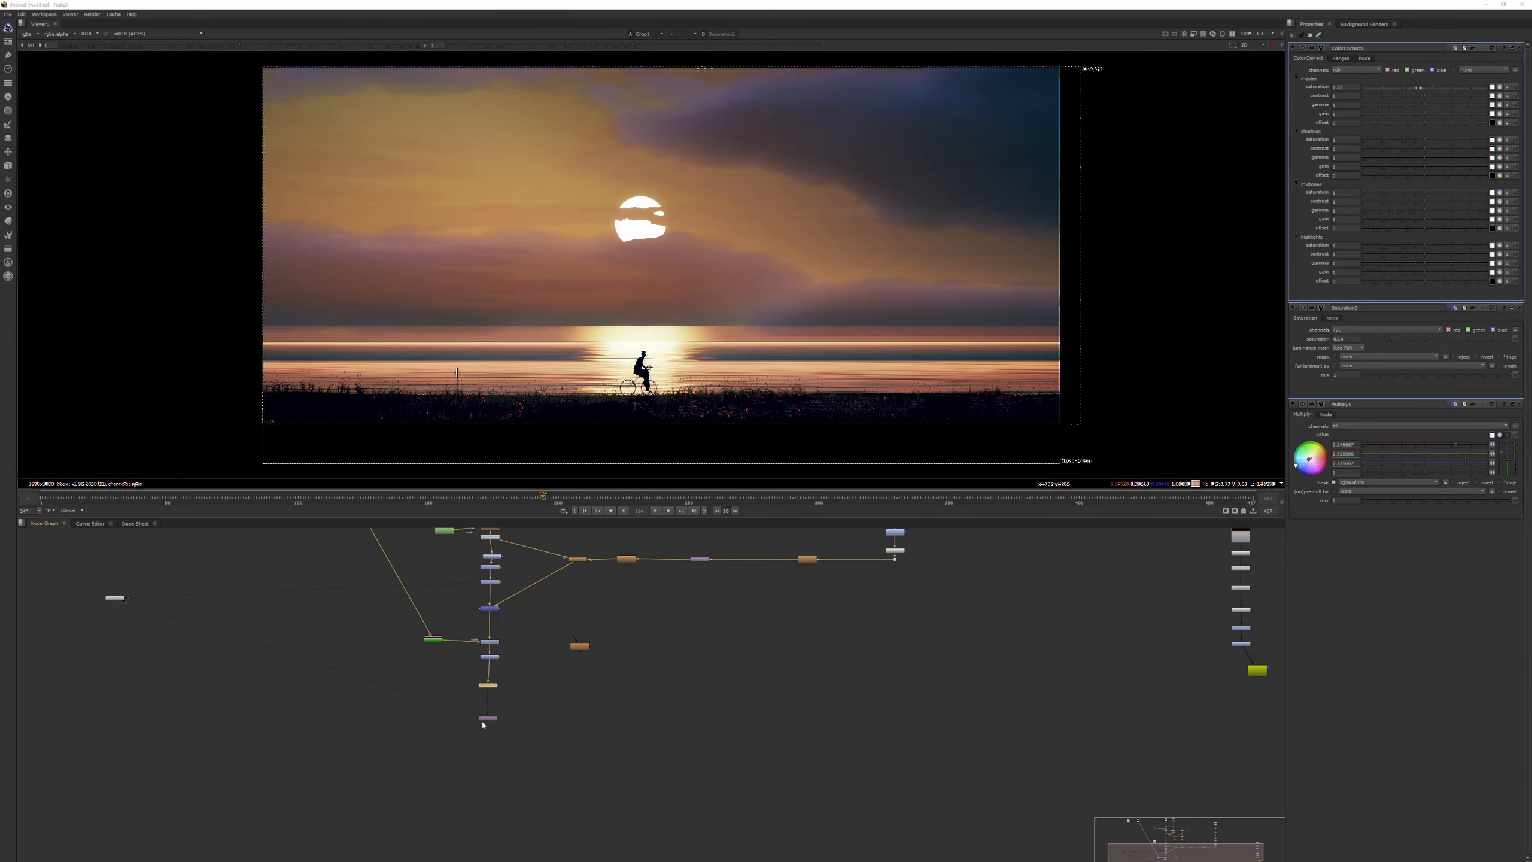
Examine the finished comp's node tree, viewing its final output and the separate cloud element.
{"action": "left_click", "coordinate": [490, 723]}
{"action": "left_click", "coordinate": [490, 719]}
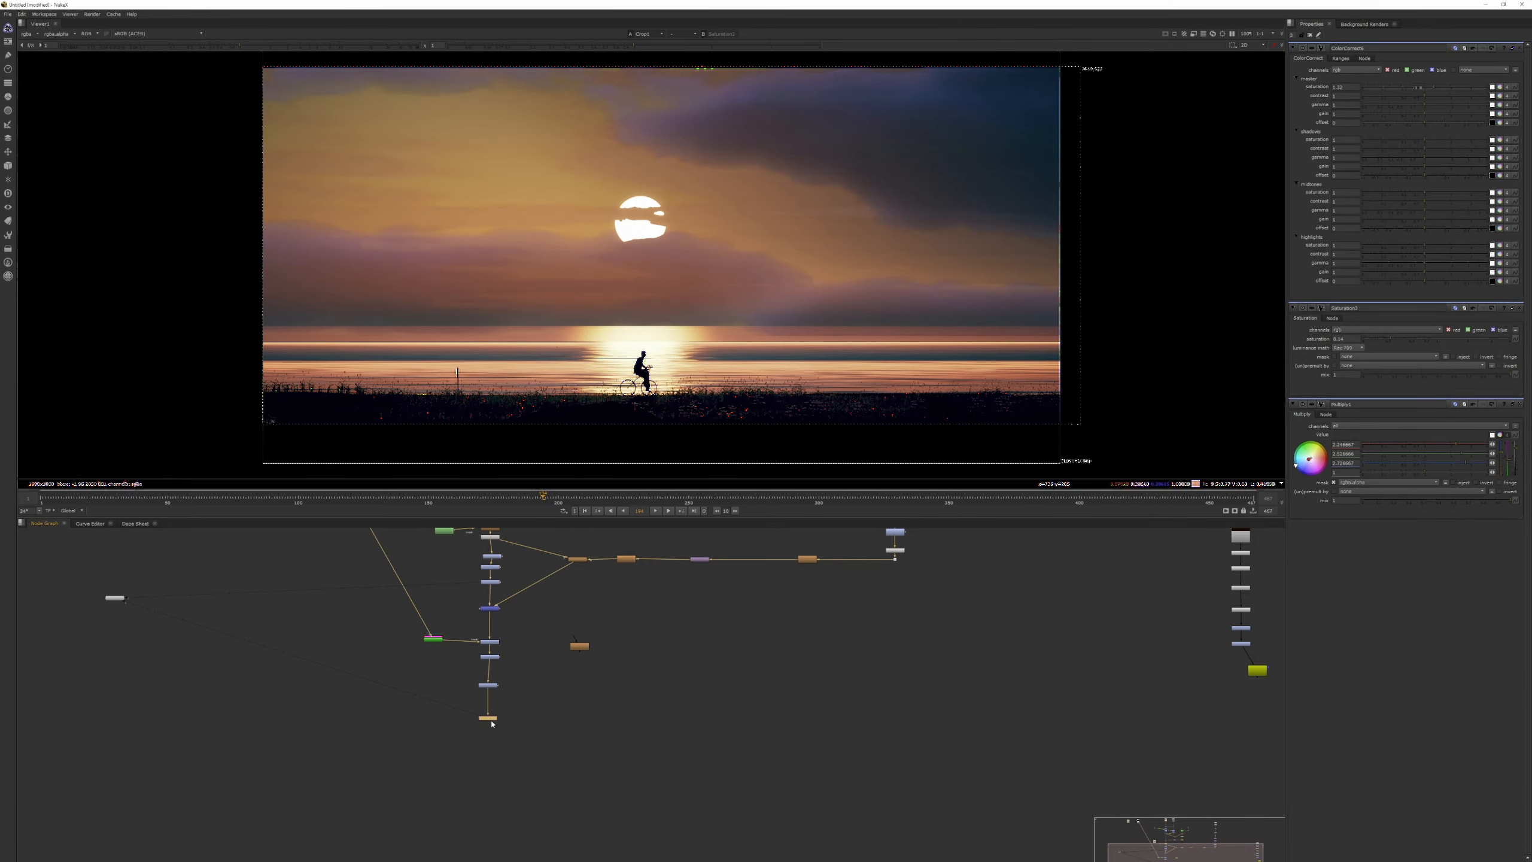
{"action": "left_click", "coordinate": [491, 722]}
{"action": "middle_click_drag", "start_coordinate": [523, 620], "coordinate": [515, 716]}
{"action": "middle_click_drag", "start_coordinate": [742, 594], "coordinate": [661, 720]}
{"action": "left_click", "coordinate": [798, 608], "text": "ctrl+shift"}
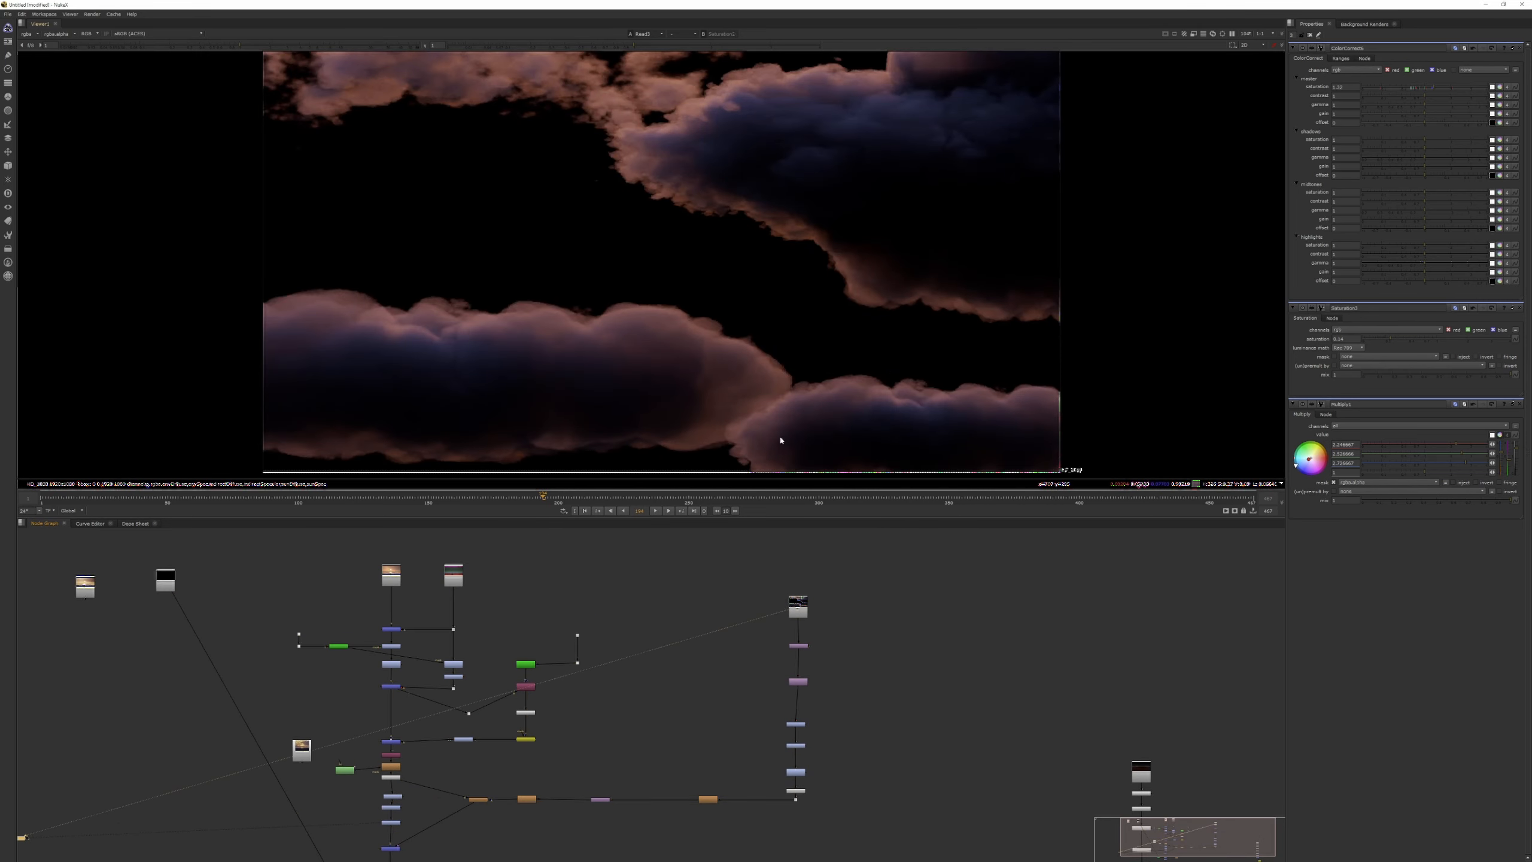
{"action": "middle_click_drag", "start_coordinate": [787, 626], "coordinate": [797, 544]}
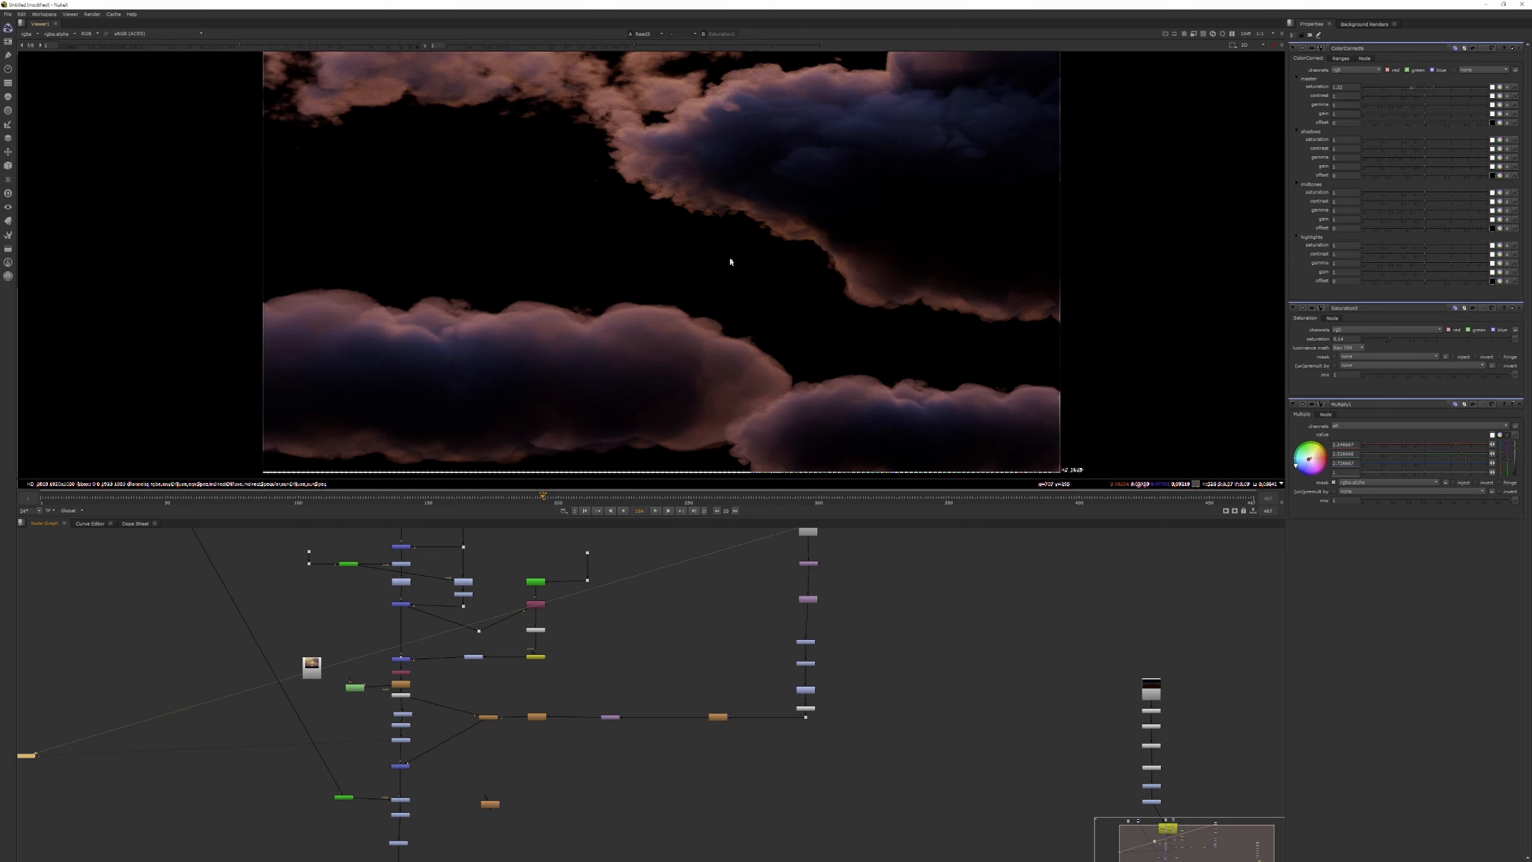
{"action": "middle_click_drag", "start_coordinate": [689, 738], "coordinate": [770, 615]}
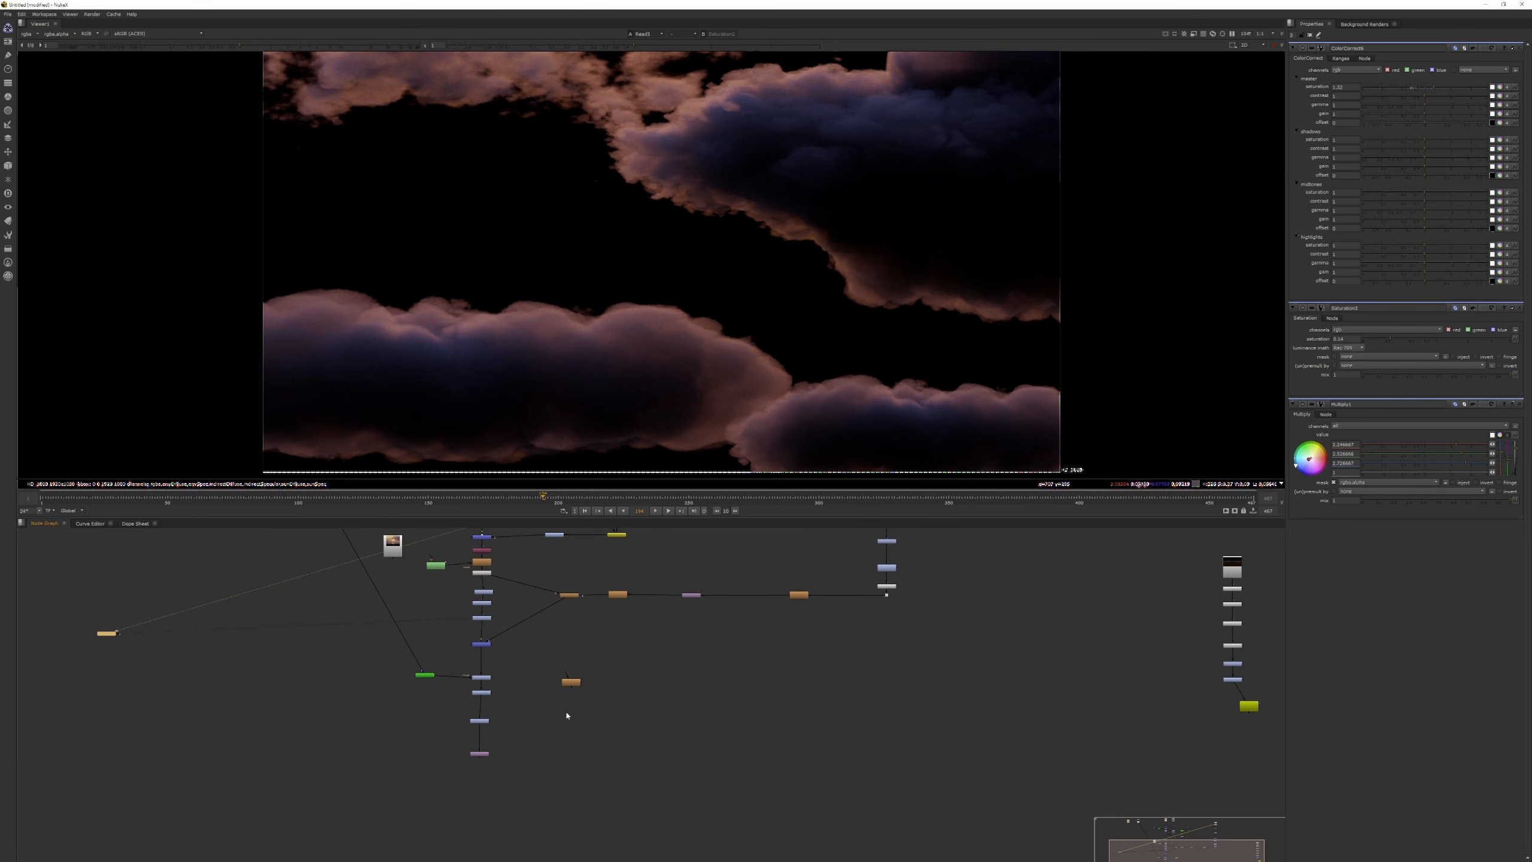
Display the final comp's last node in the viewer and review the result with the whole node tree in view.
{"action": "left_click", "coordinate": [481, 753]}
{"action": "key", "text": "1"}
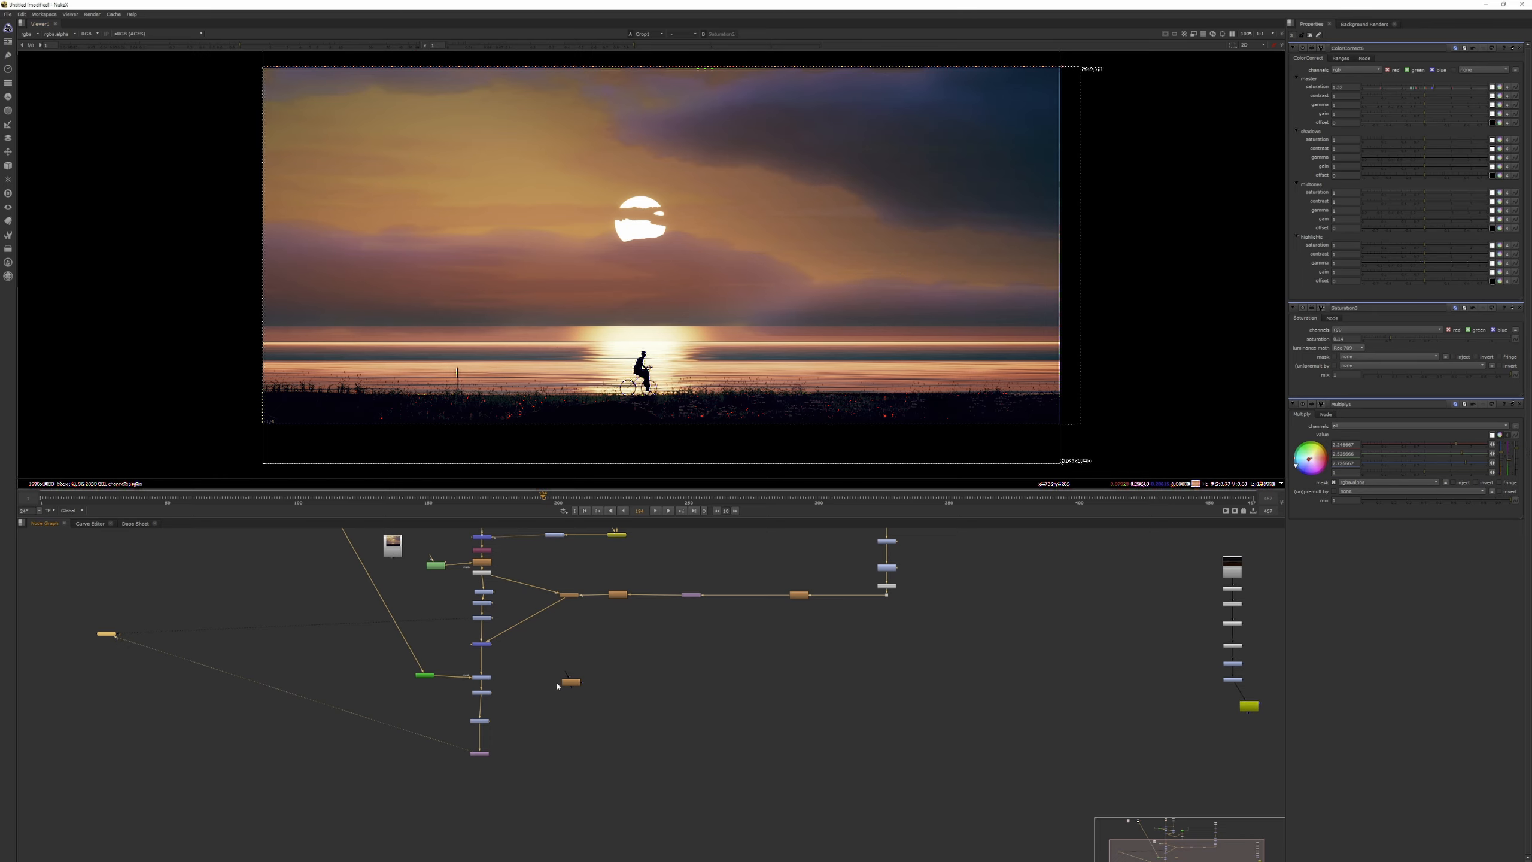
{"action": "middle_click_drag", "start_coordinate": [557, 686], "coordinate": [550, 773]}
{"action": "scroll", "coordinate": [601, 652], "scroll_direction": "down", "scroll_amount": 3}
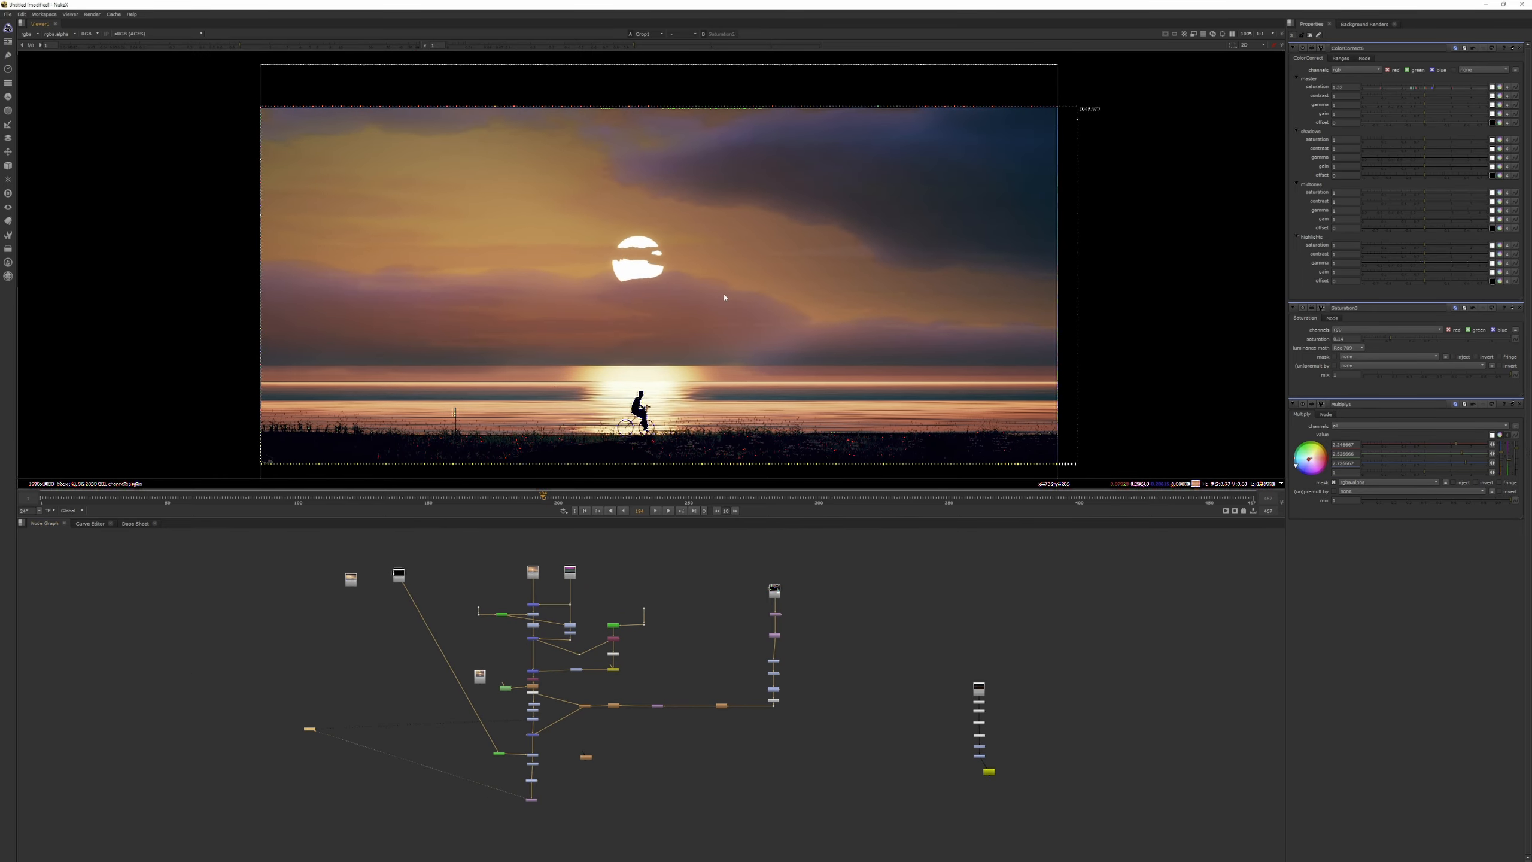
{"action": "scroll", "coordinate": [725, 272], "scroll_direction": "down", "scroll_amount": 2}
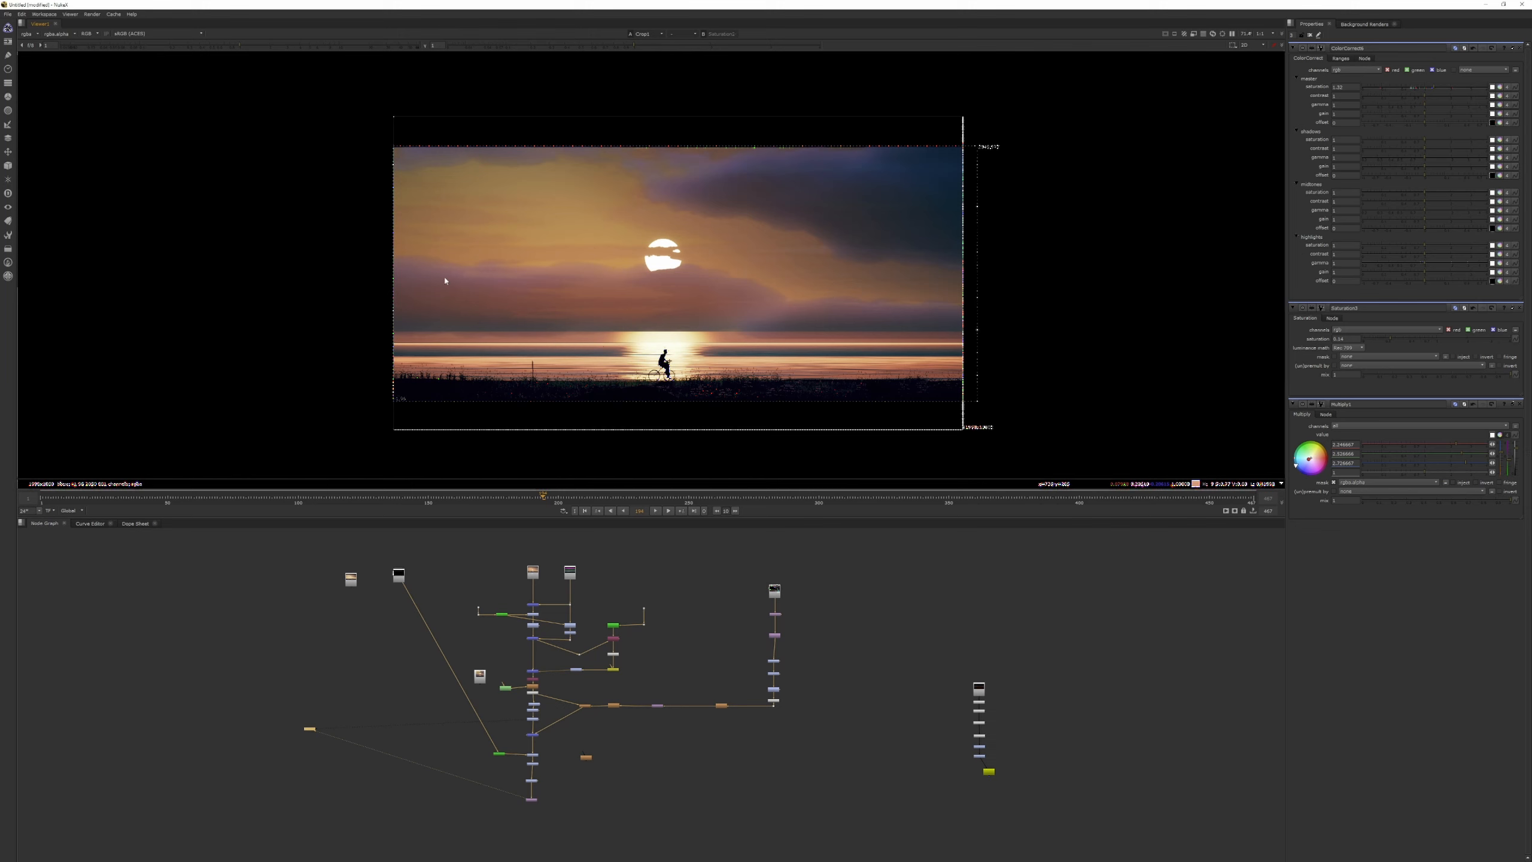